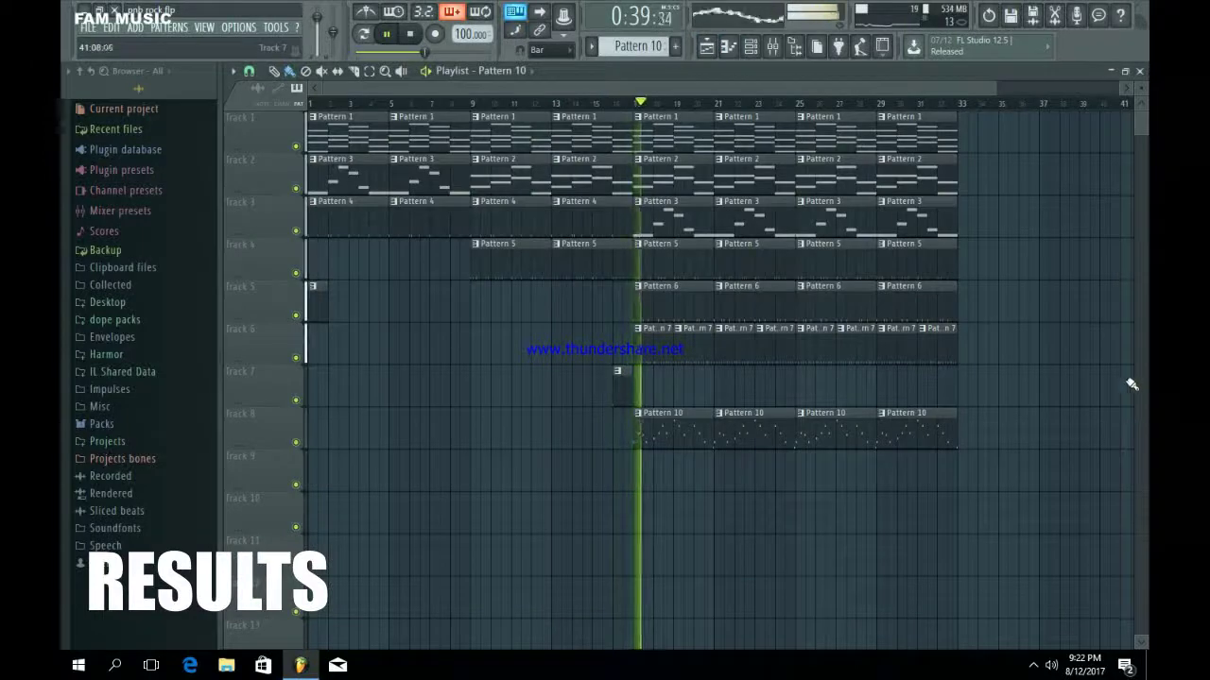
Raise the volume of the reFX Nexus #3 mixer track slightly.
key("F9")
left_click_drag(449, 401, 446, 389)
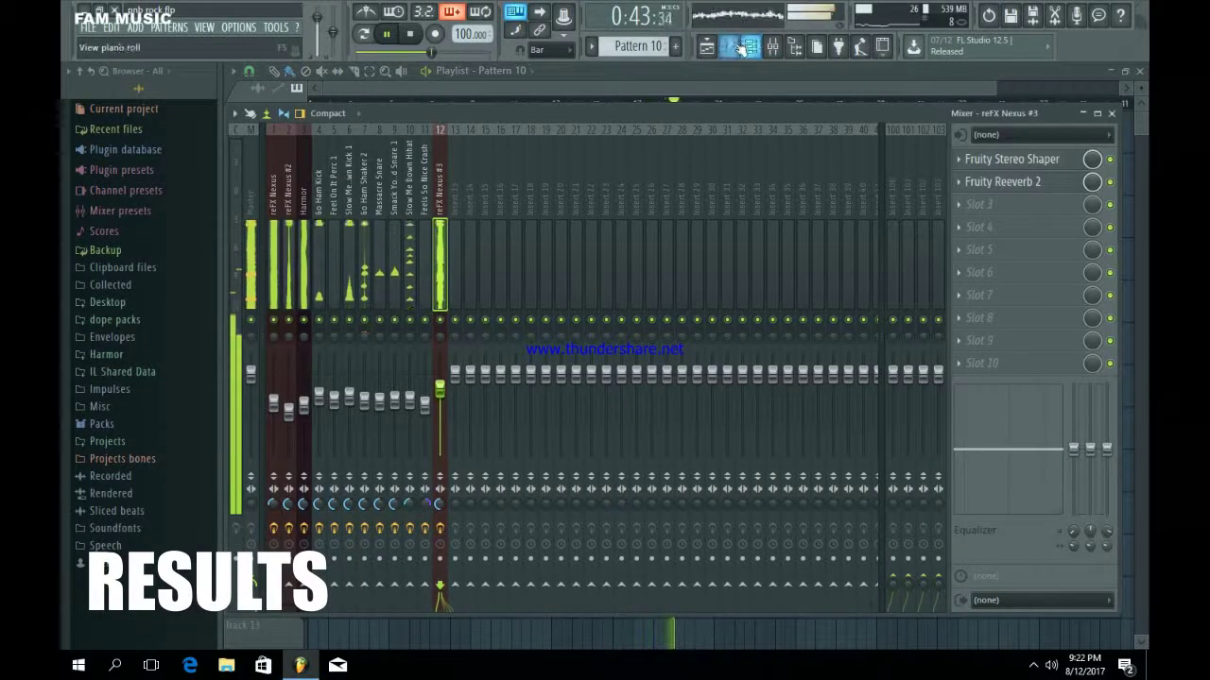
key("F9")
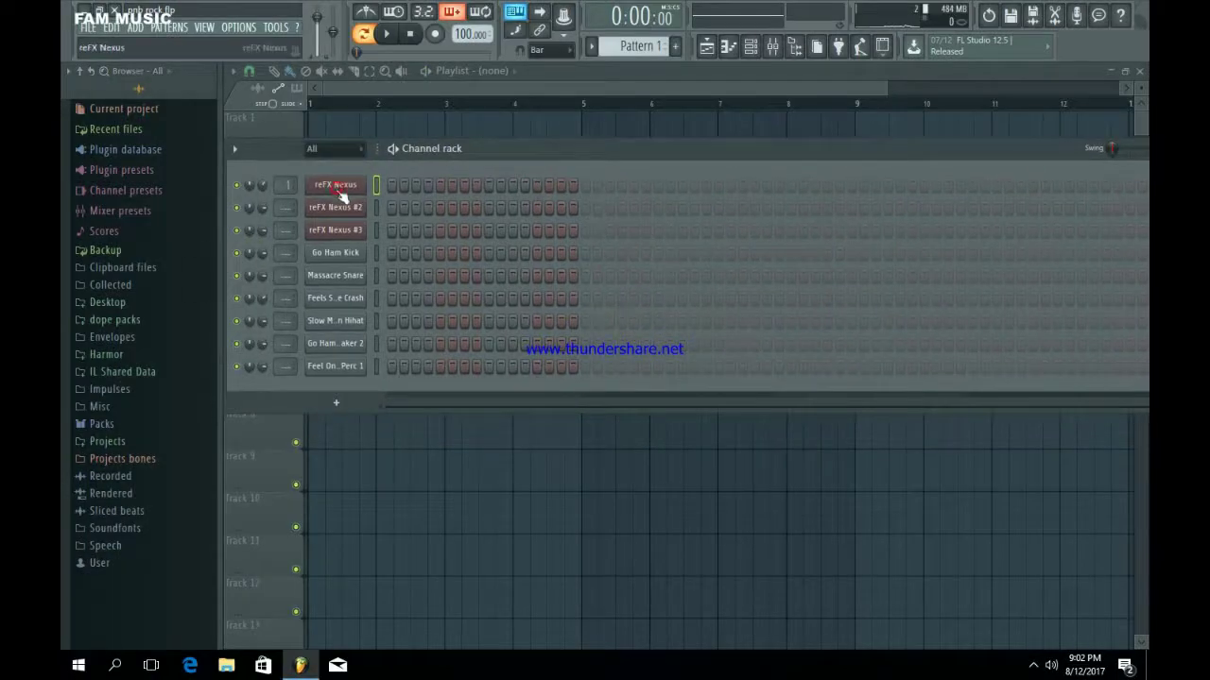
Audition the ST Big DramaStrings preset of the first reFX Nexus channel with a few notes.
left_click(340, 192)
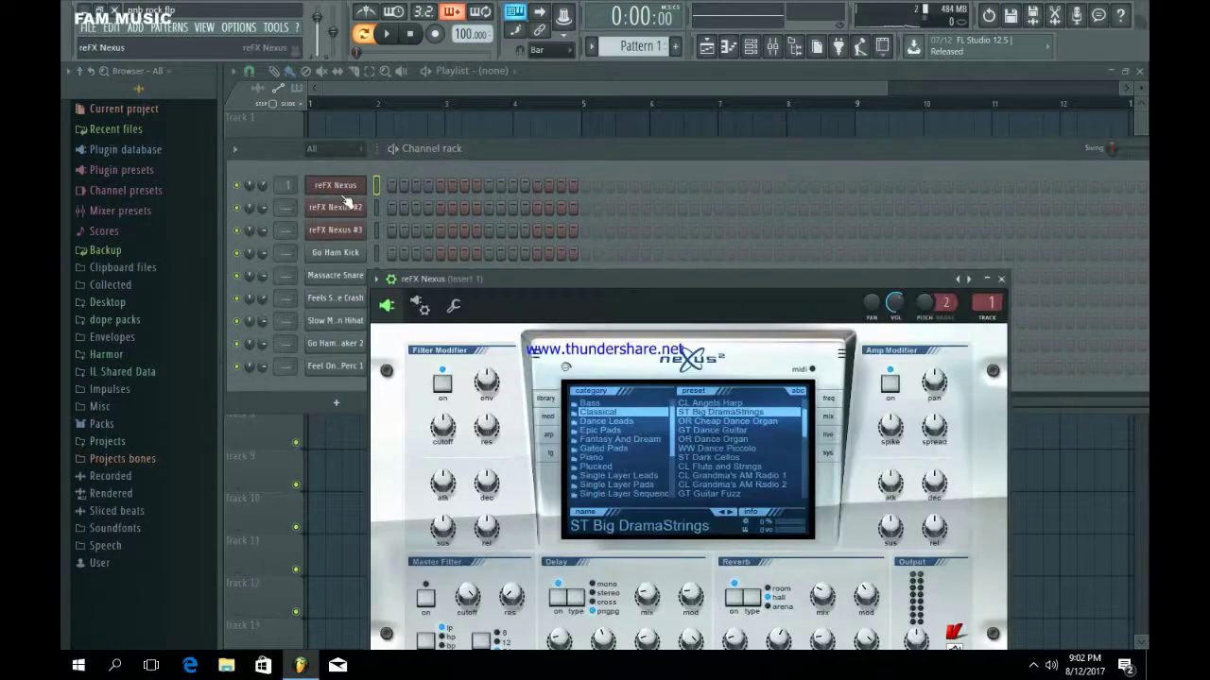
key("n")
key("q")
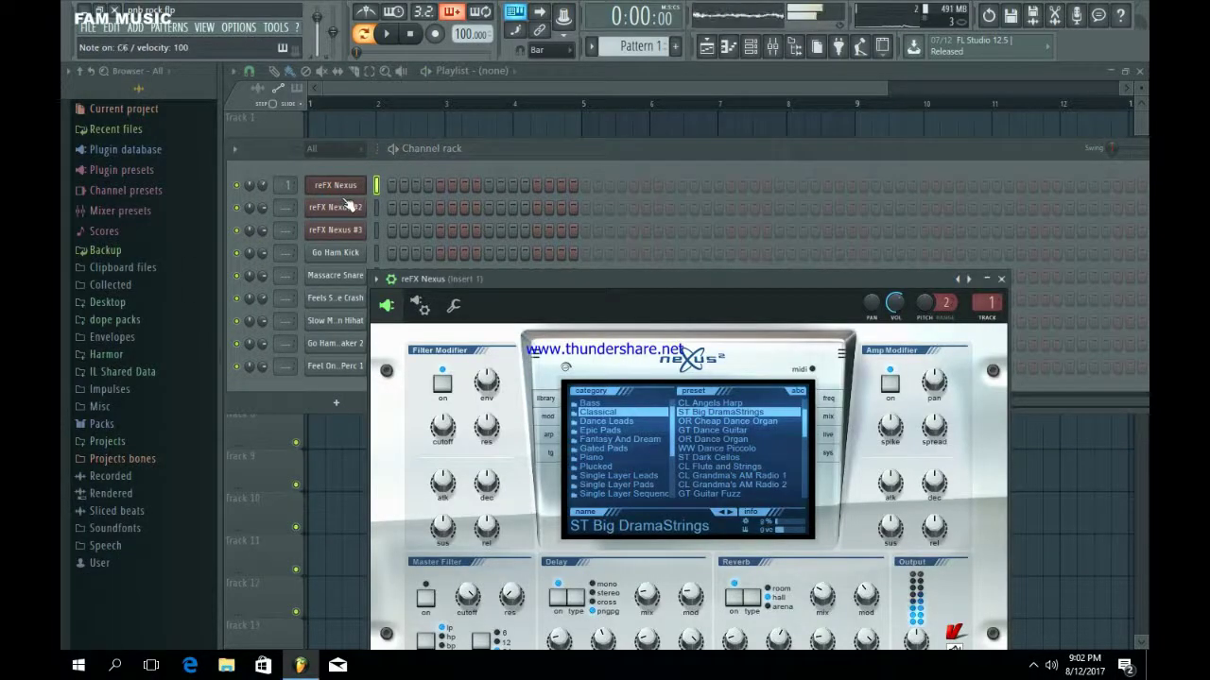
left_click(1001, 279)
Open the piano roll of the first reFX Nexus channel and enlarge its note grid by shrinking the control area.
right_click(341, 184)
left_click(401, 185)
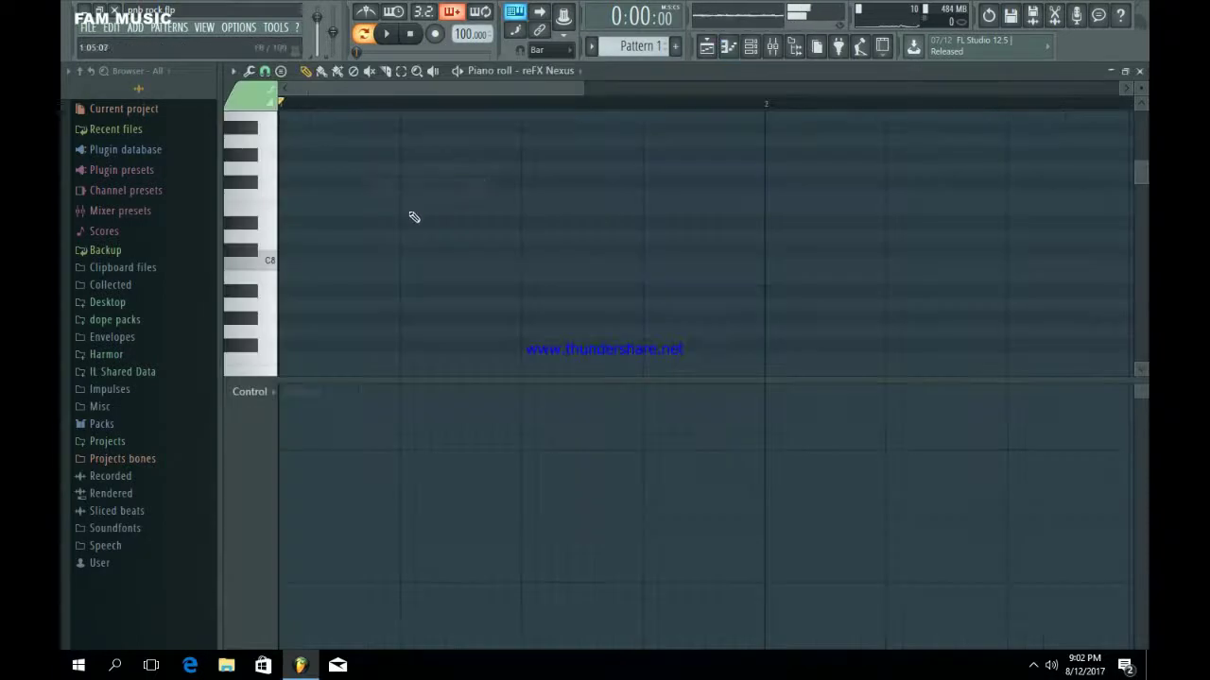
left_click(420, 374)
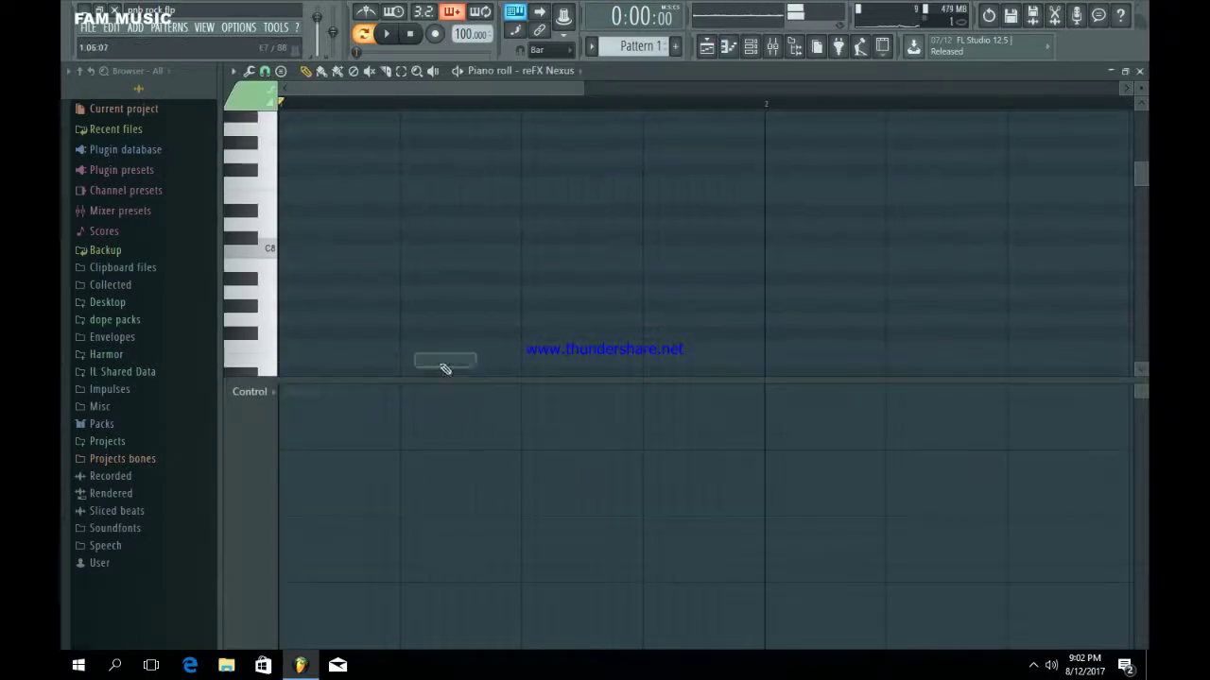
left_click_drag(439, 381, 425, 577)
Place an F4 note at the start of bar 1 and stretch it to one full bar.
scroll(381, 410, "down", 4)
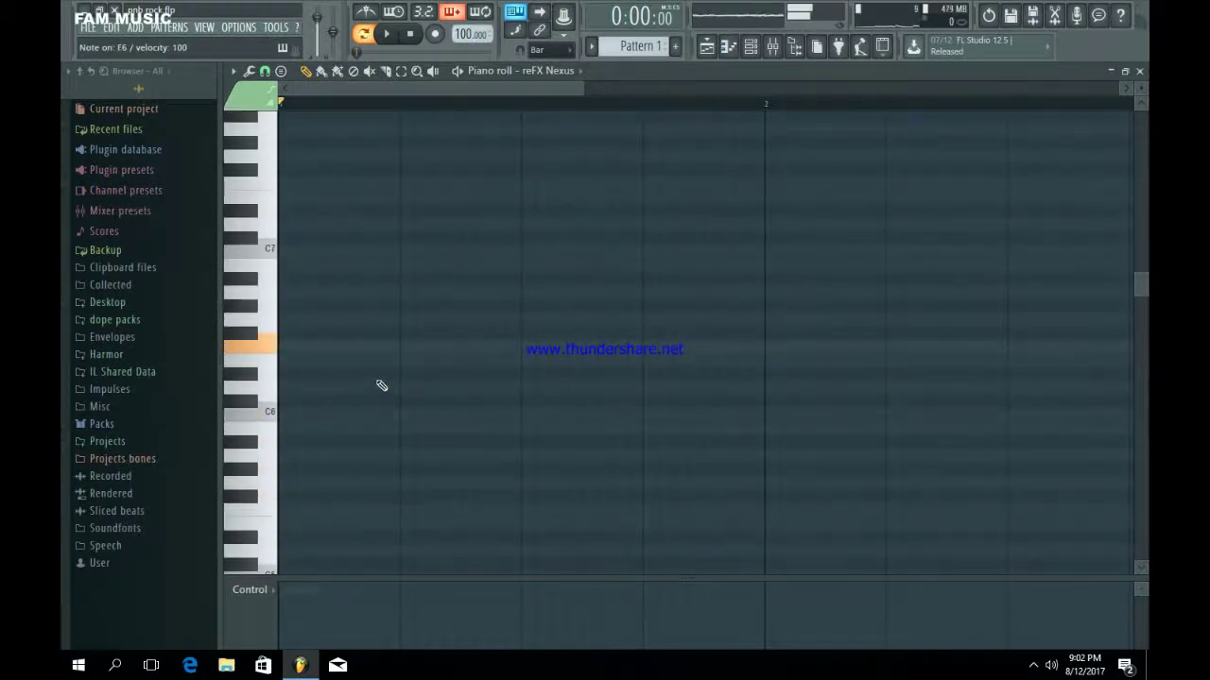
scroll(323, 472, "down", 8)
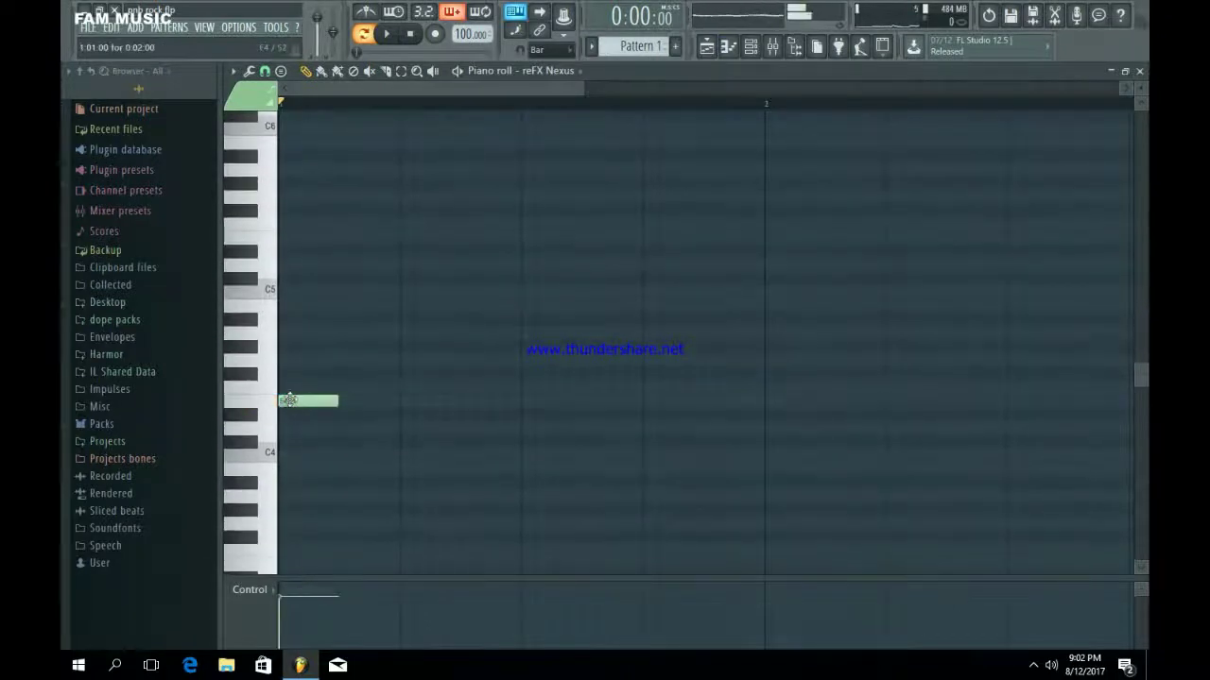
left_click_drag(288, 399, 292, 384)
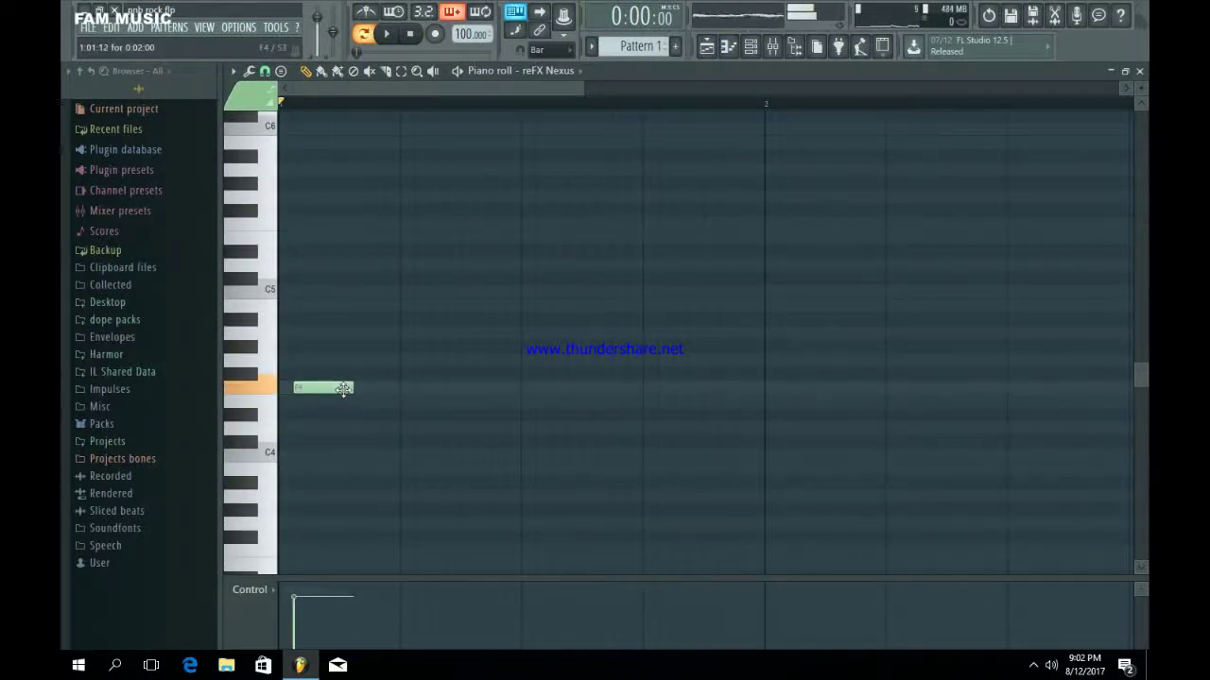
left_click_drag(473, 403, 732, 425)
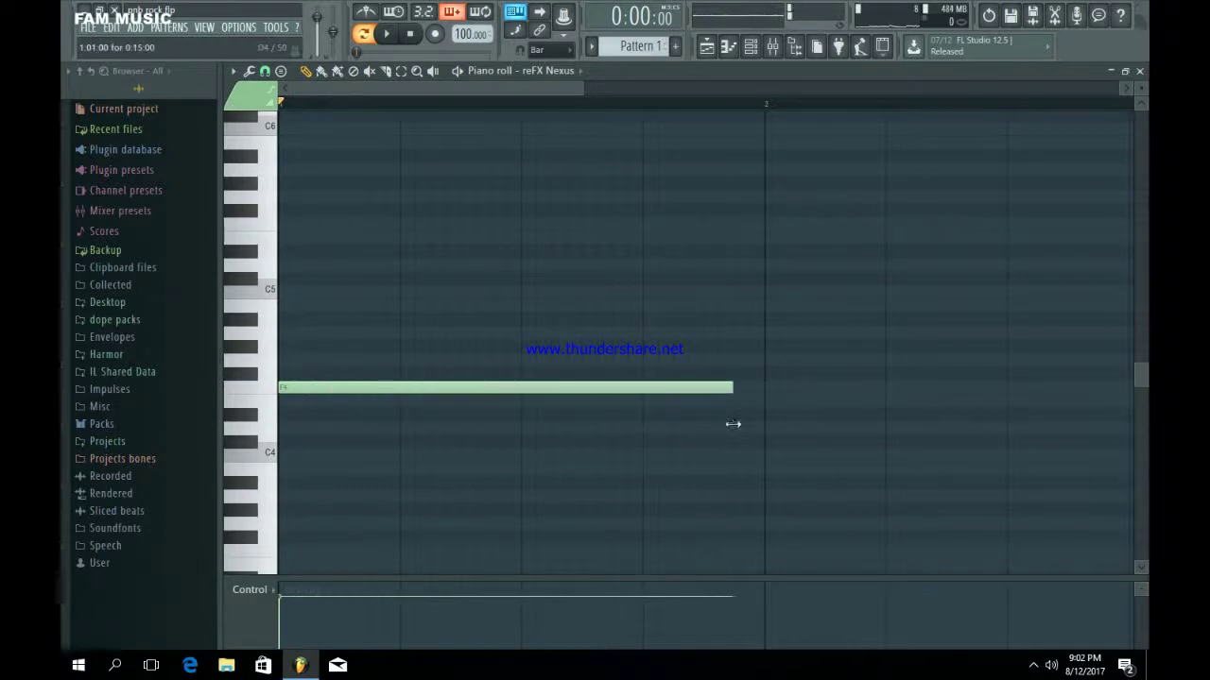
left_click(604, 385)
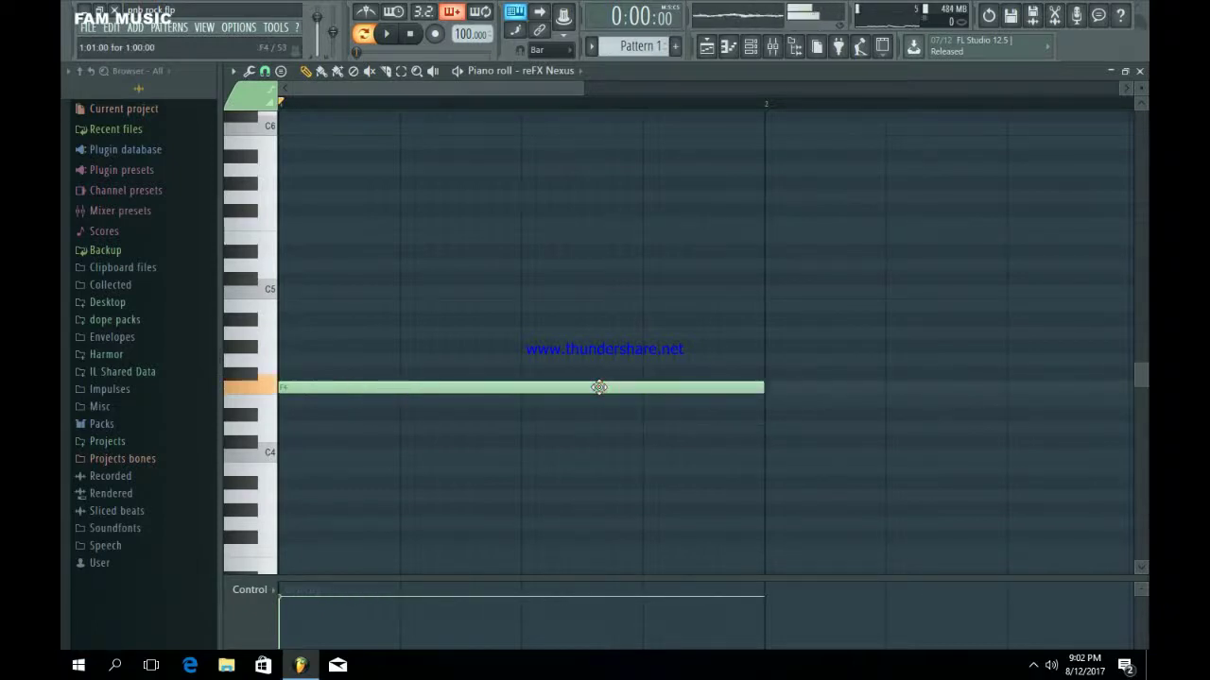
Stack one-bar C5, F5 and A5 notes above F4 to complete the bar 1 chord.
left_click(282, 293)
scroll(340, 290, "up", 1)
left_click(338, 265)
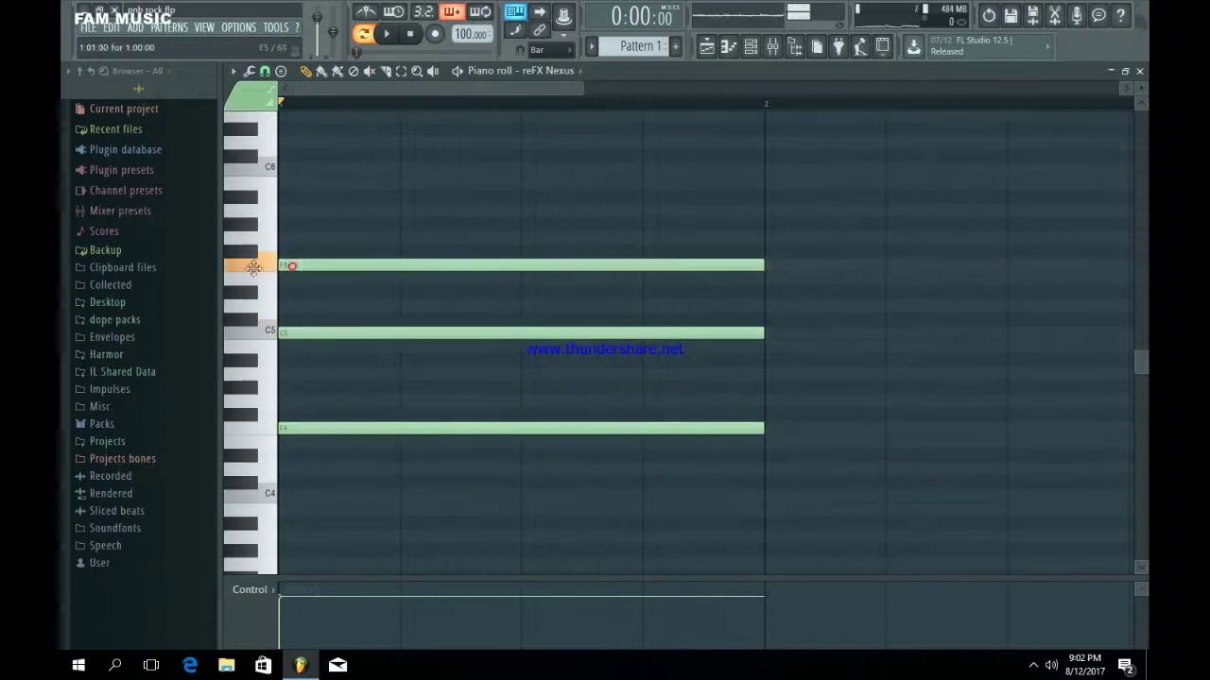
scroll(348, 270, "up", 2)
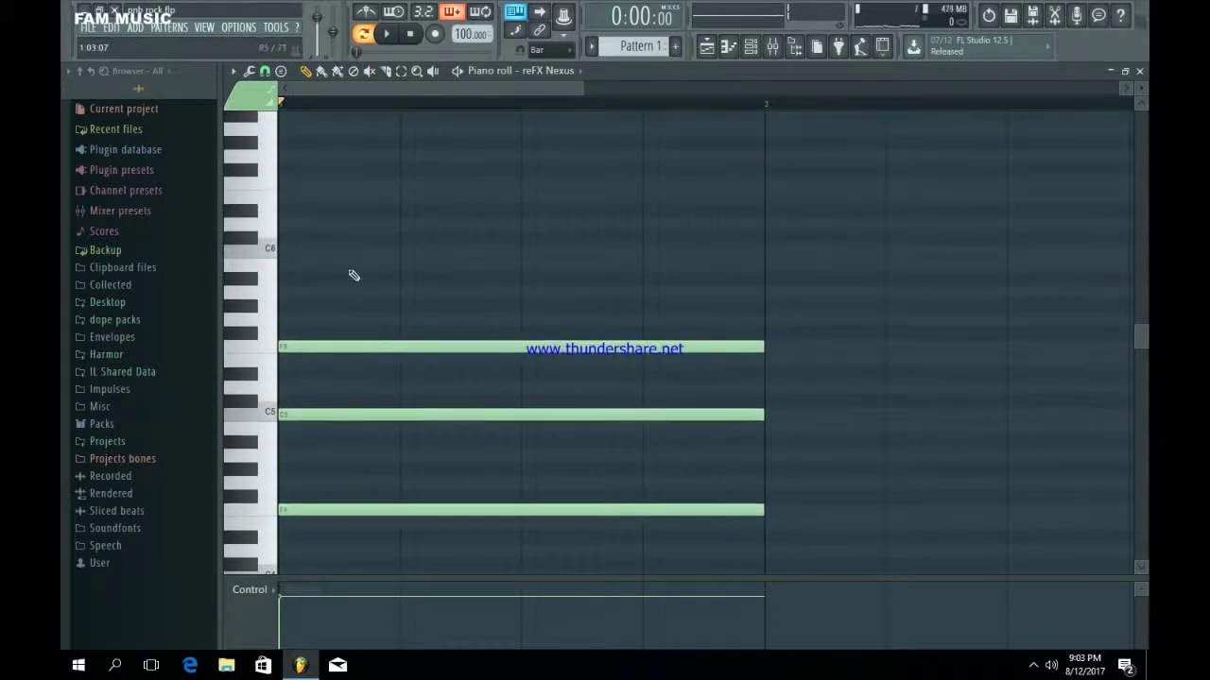
left_click(299, 293)
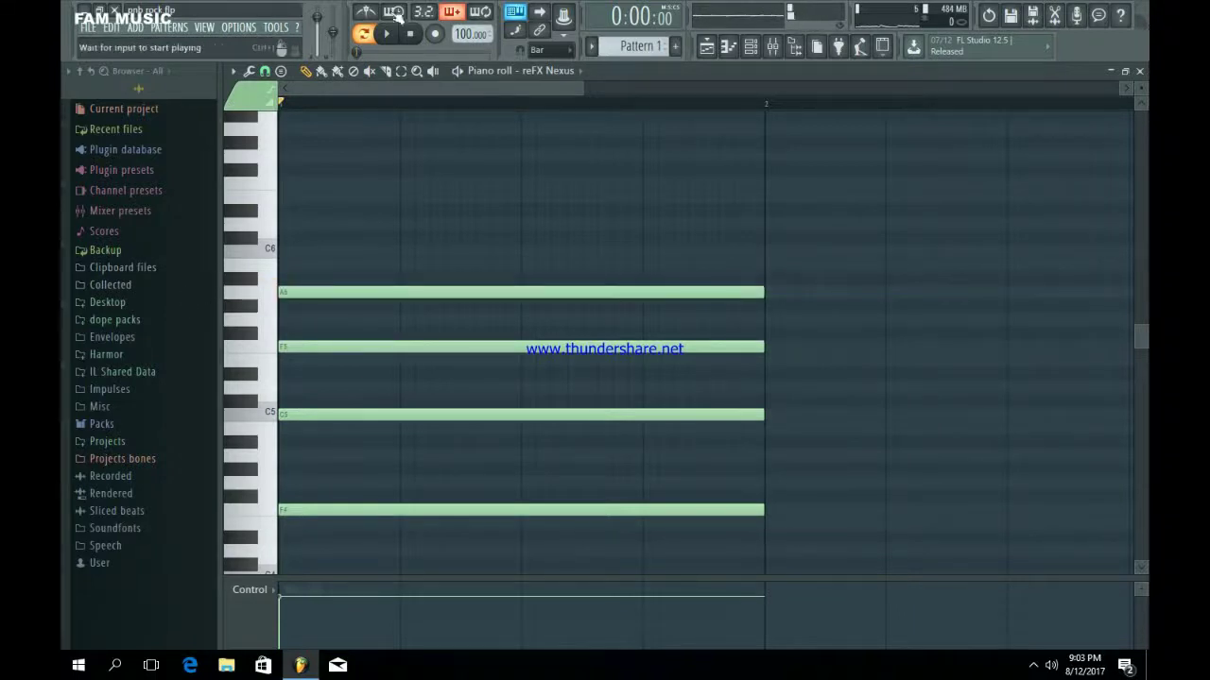
Play back the first chord and add one-bar A4, D5 and F#5 notes in bar 2.
left_click(388, 36)
left_click_drag(585, 88, 902, 89)
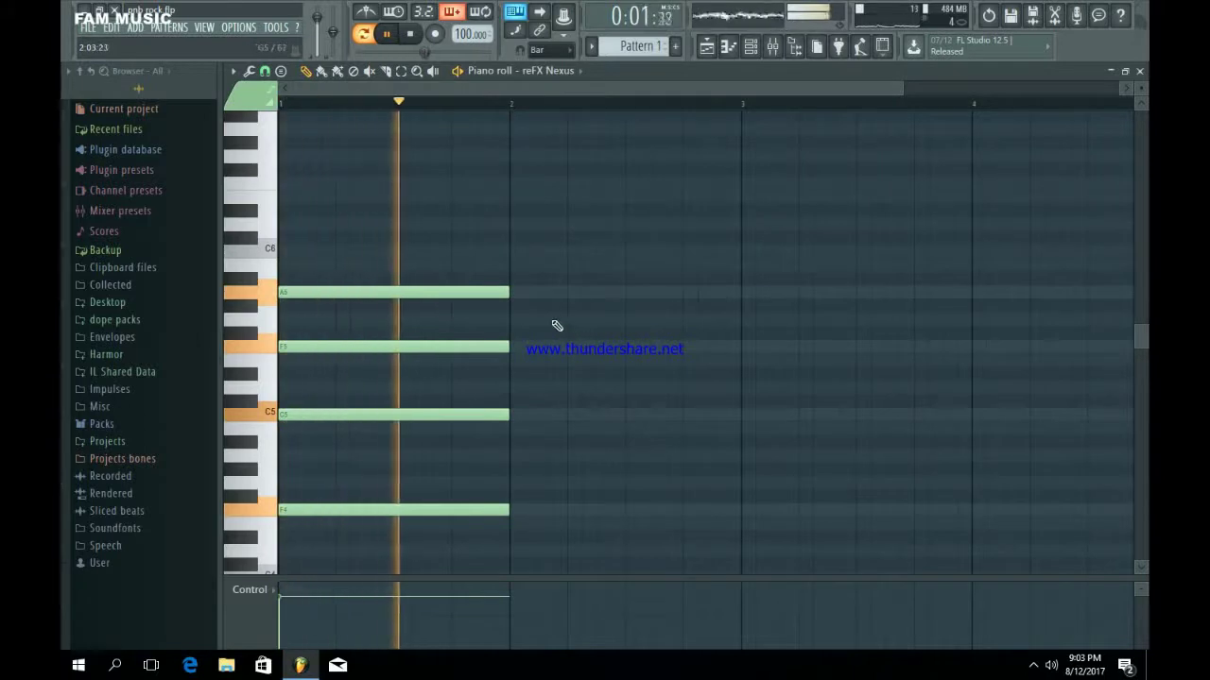
key("space")
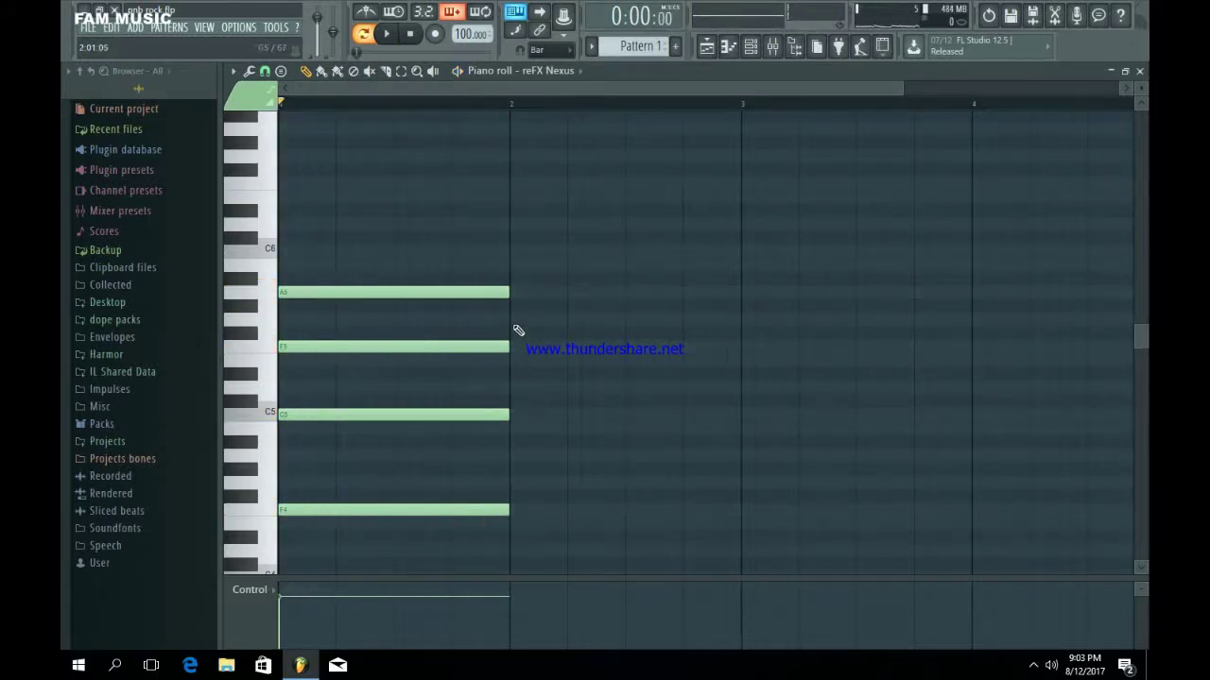
mouse_move(518, 390)
left_mouse_down()
mouse_move(550, 387)
mouse_move(570, 279)
mouse_move(566, 459)
left_mouse_up()
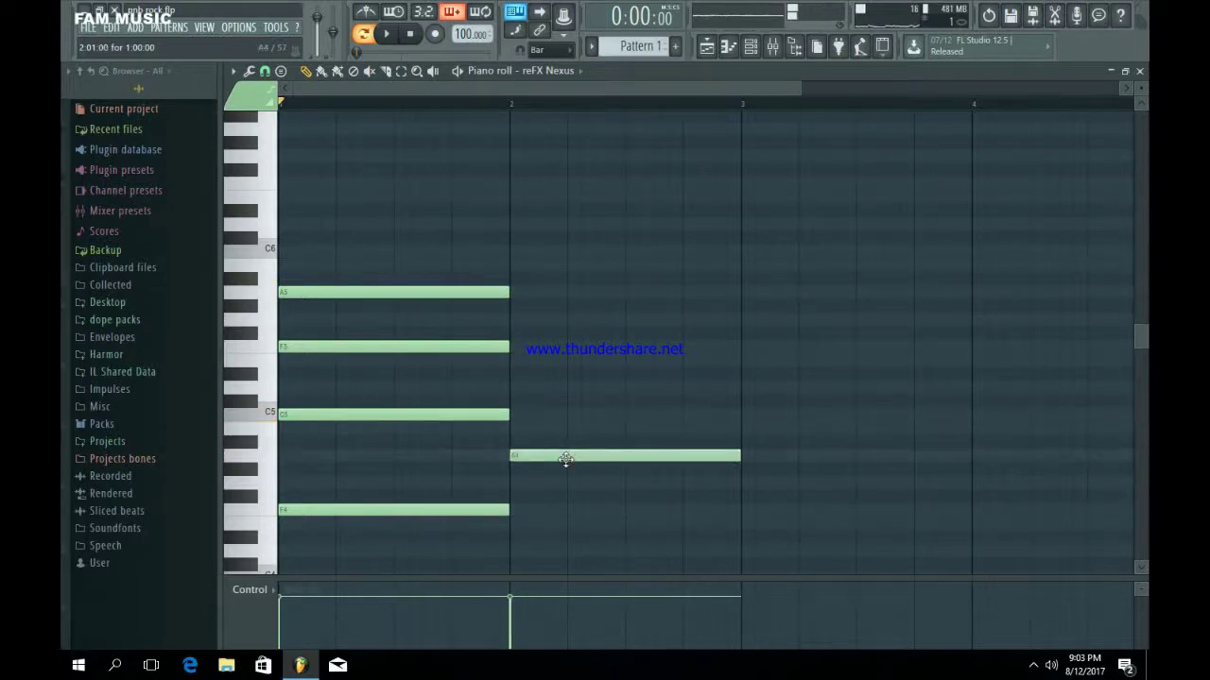
left_click_drag(519, 385, 539, 387)
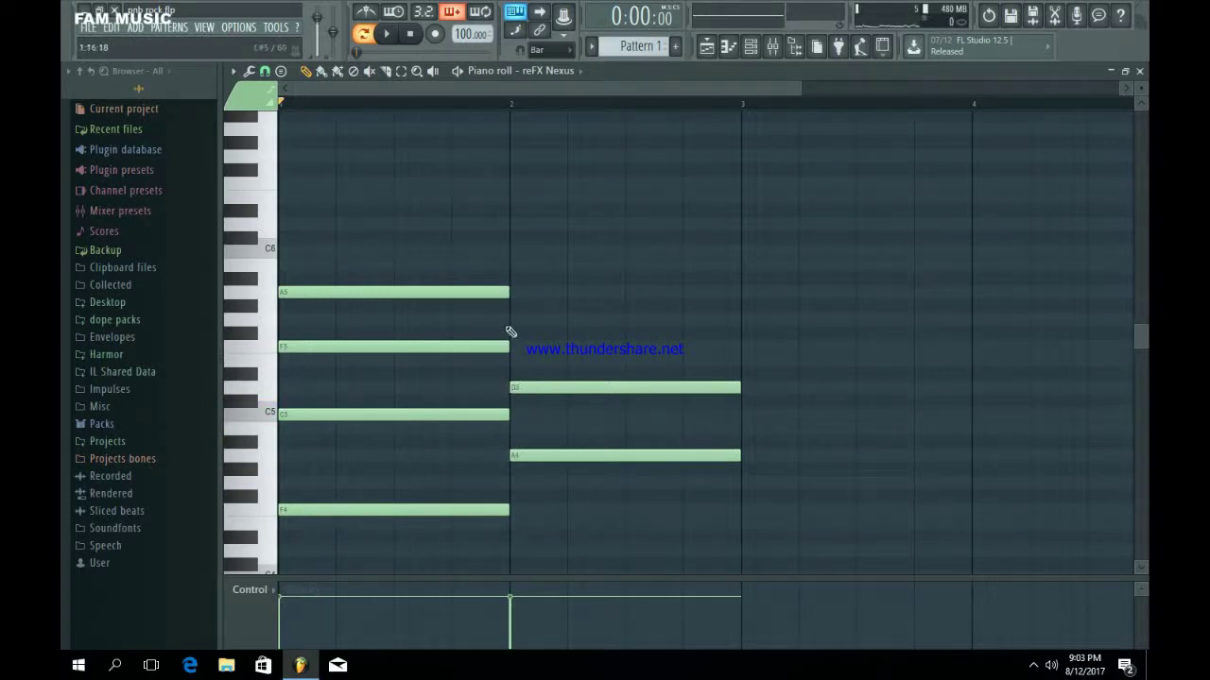
left_click(510, 280)
left_click_drag(536, 282, 535, 346)
Lower the F#5 note in bar 2 to F5 and add a one-bar D6 note above it.
key("space")
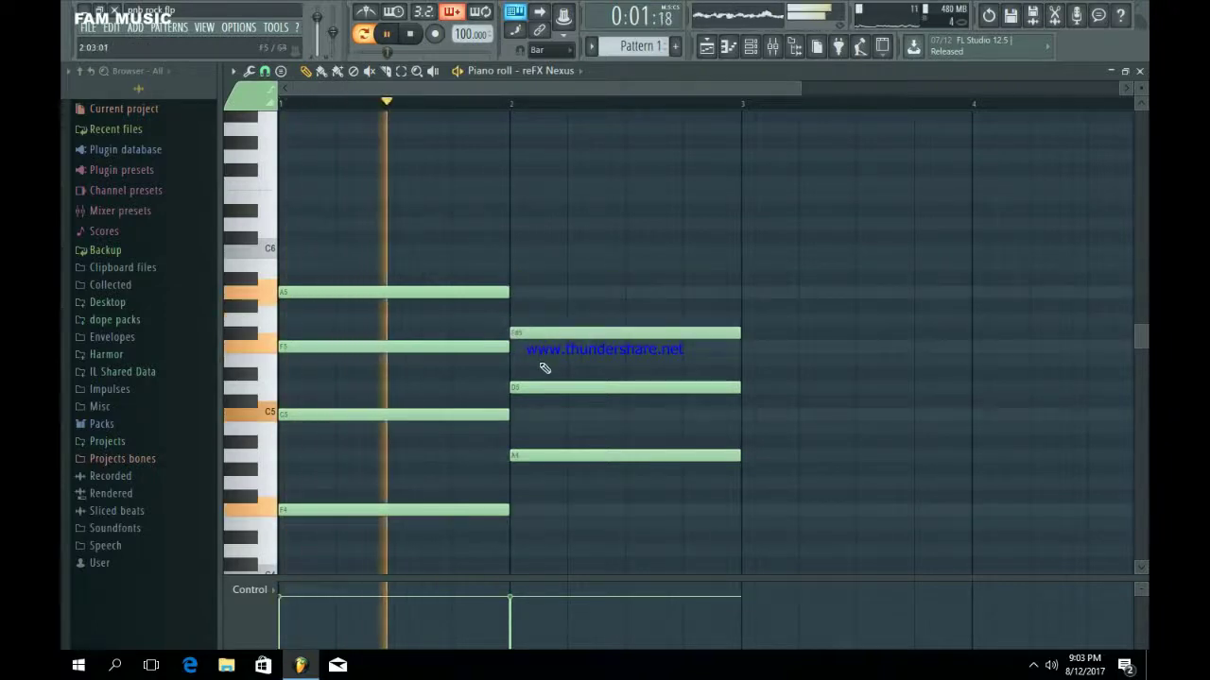
key("space")
left_click(586, 337)
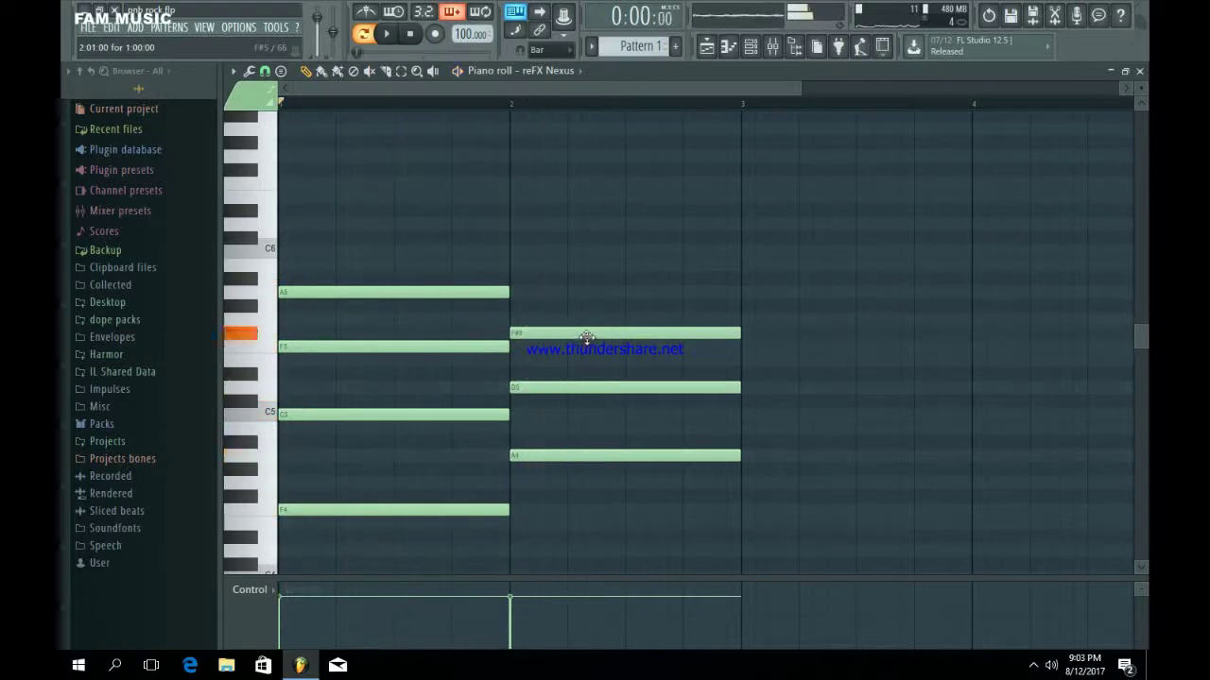
mouse_move(586, 337)
left_mouse_down()
mouse_move(586, 324)
mouse_move(585, 358)
left_mouse_up()
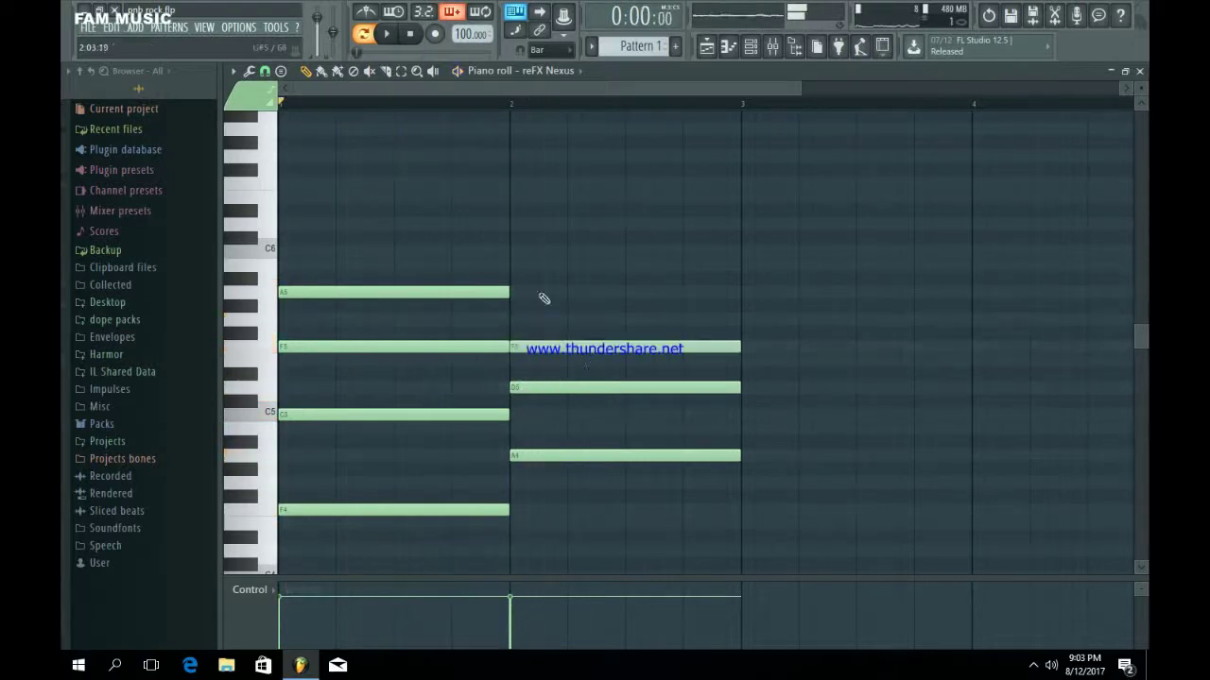
mouse_move(513, 251)
left_mouse_down()
mouse_move(560, 270)
mouse_move(562, 229)
left_mouse_up()
key("space")
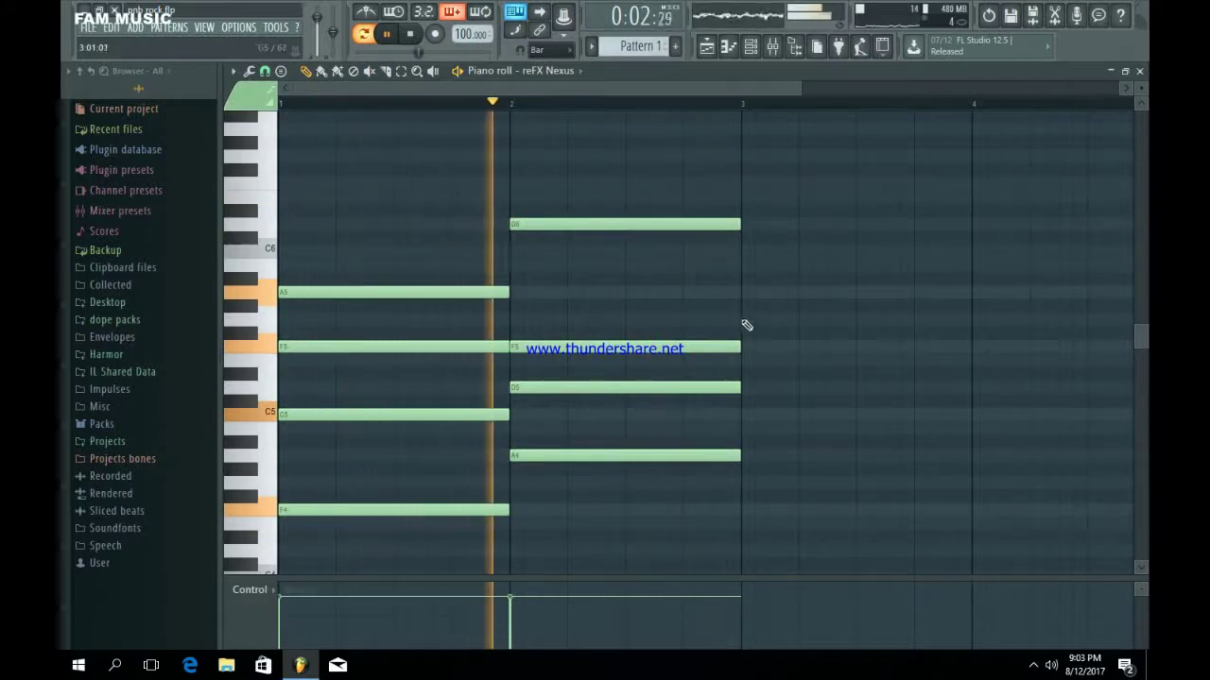
key("space")
Build the bar 3 chord from one-bar C5, E5, A5 and C6 notes and play the pattern.
left_click(747, 415)
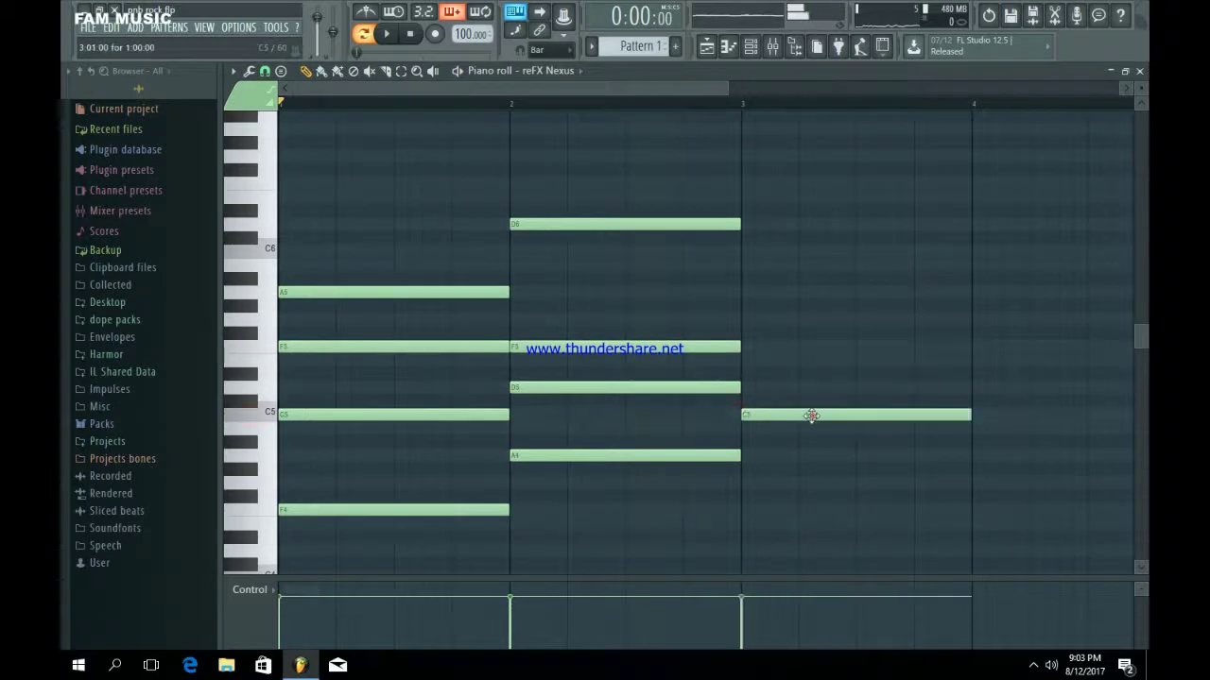
left_click(765, 360)
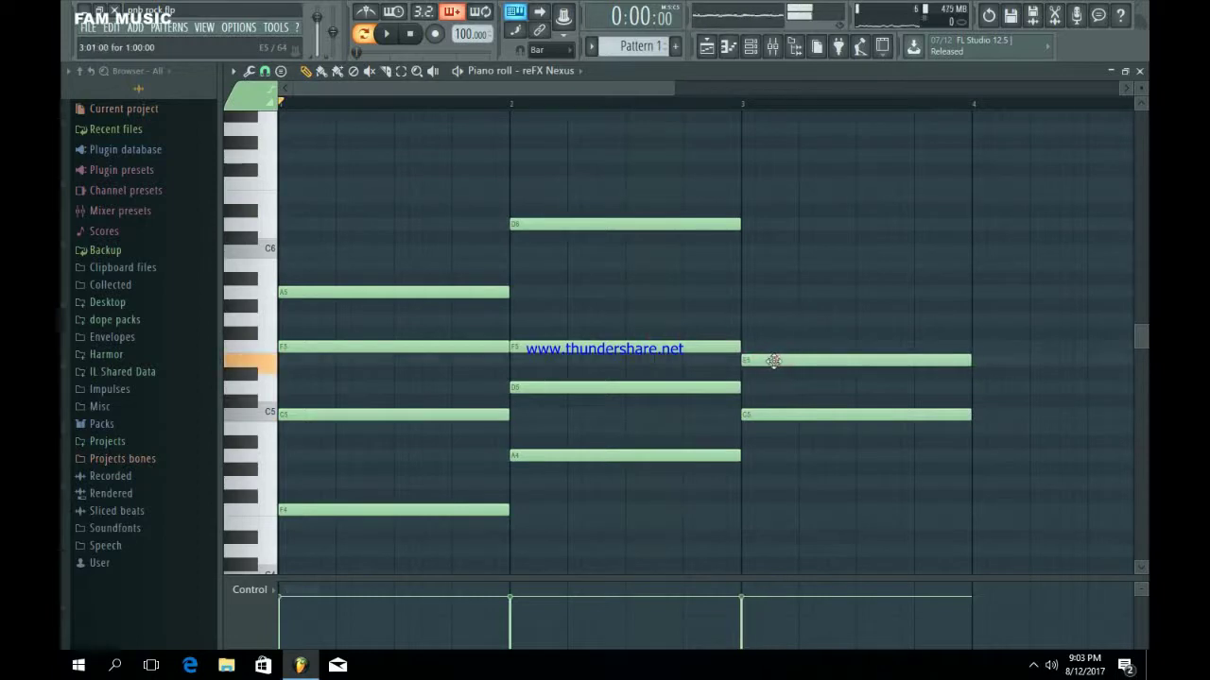
left_click(746, 292)
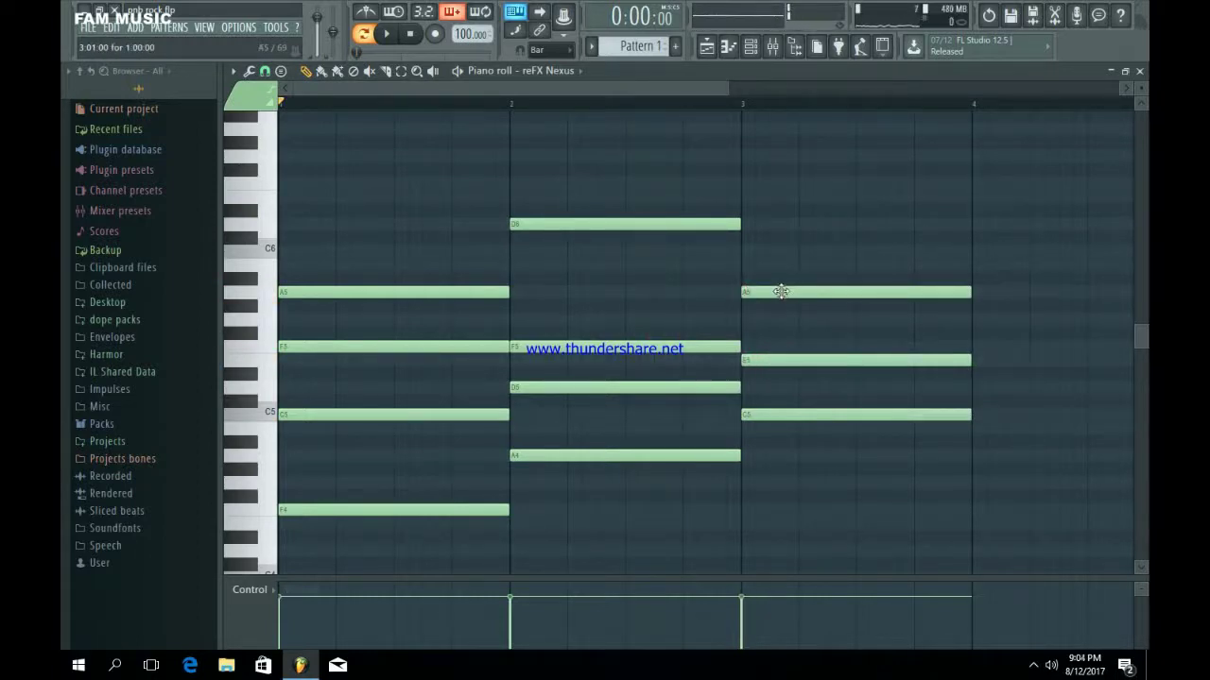
left_click(747, 253)
key("space")
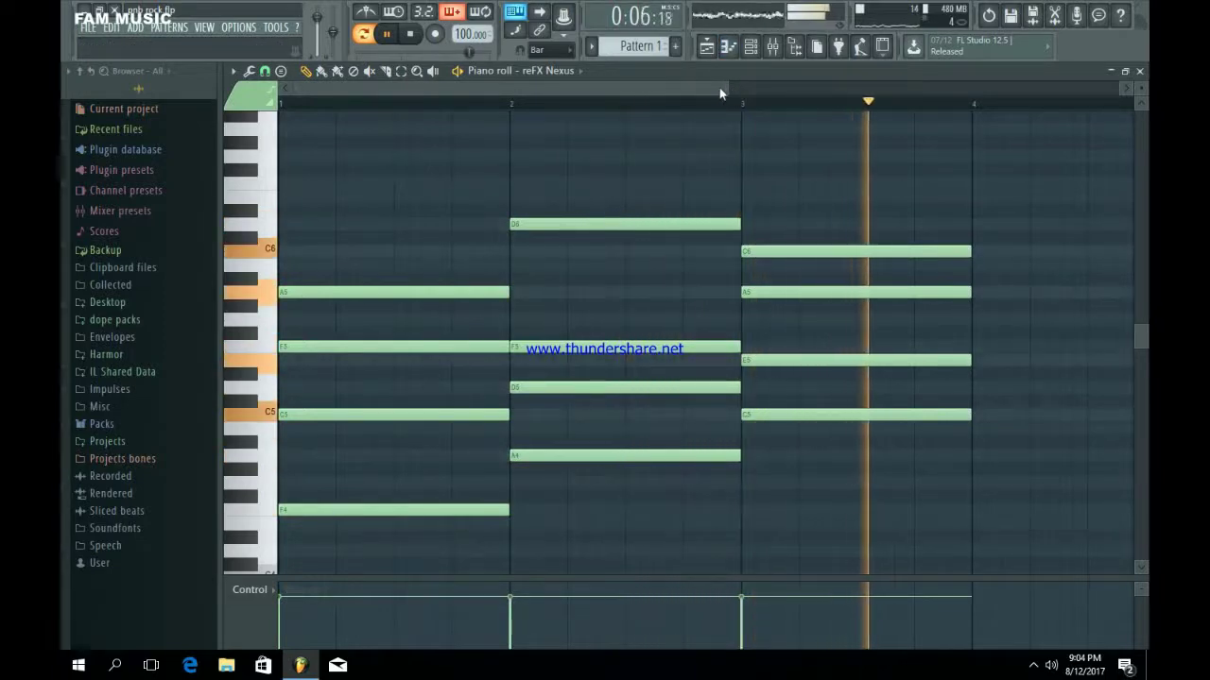
Add one-bar G5, B4 and F4 notes in bar 4 while the pattern plays.
left_click_drag(730, 87, 783, 87)
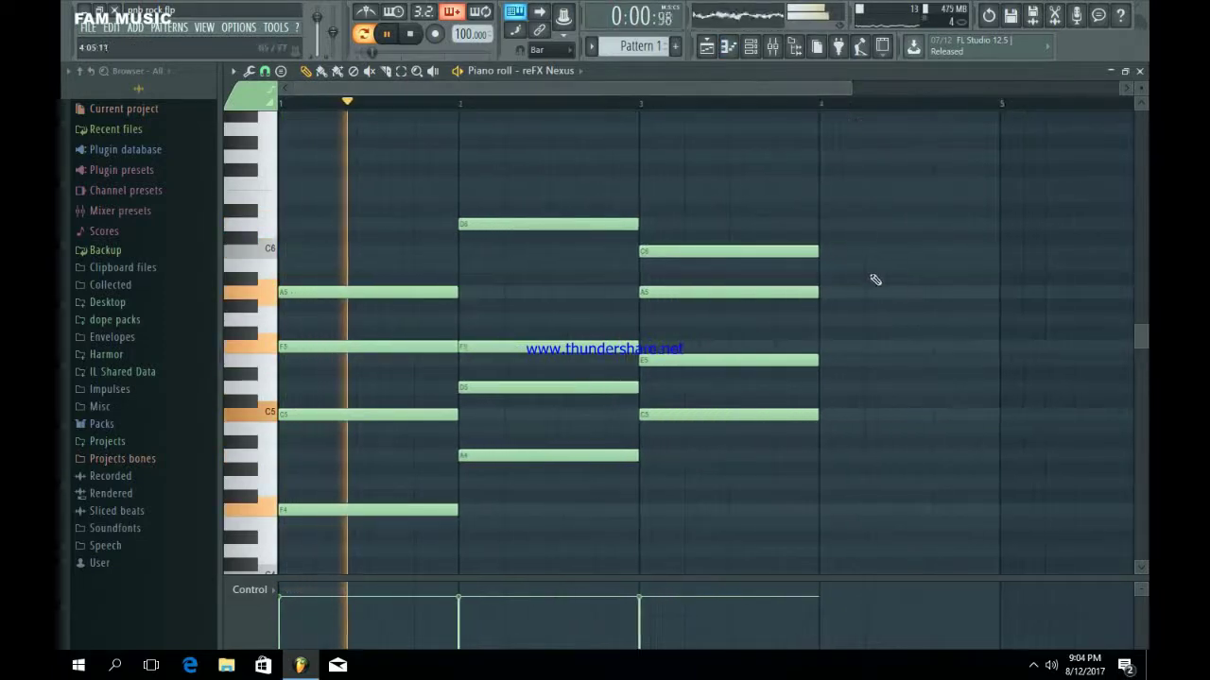
left_click(839, 320)
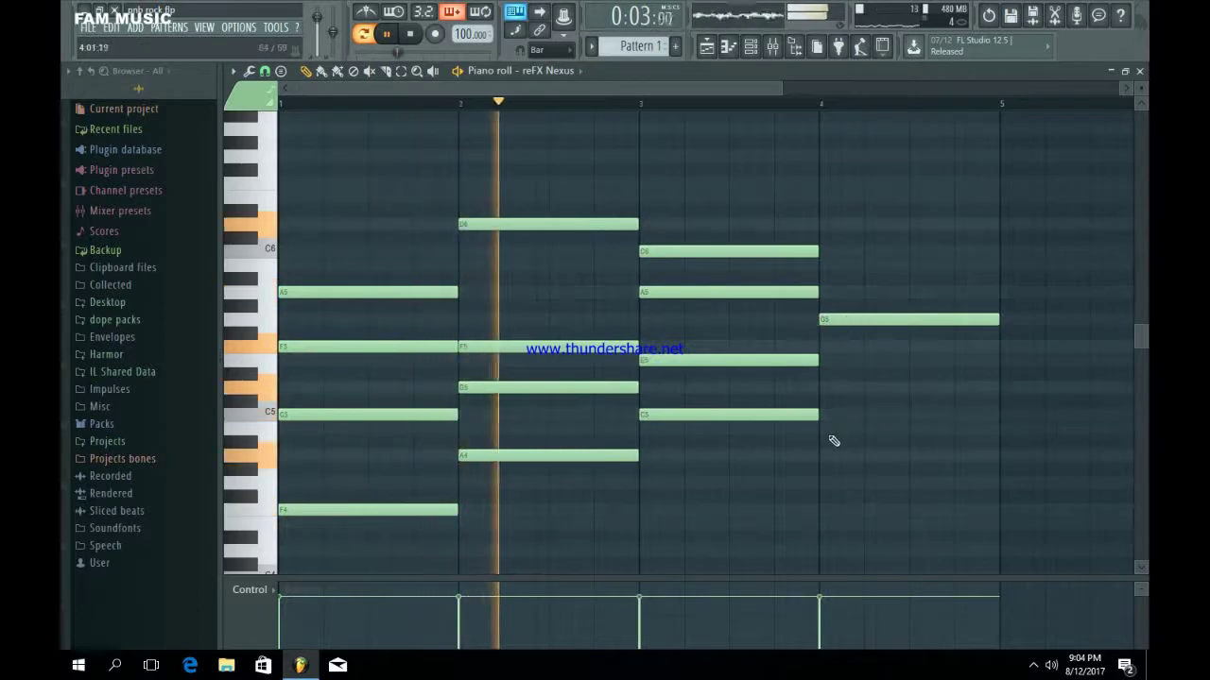
left_click(822, 428)
left_click(827, 510)
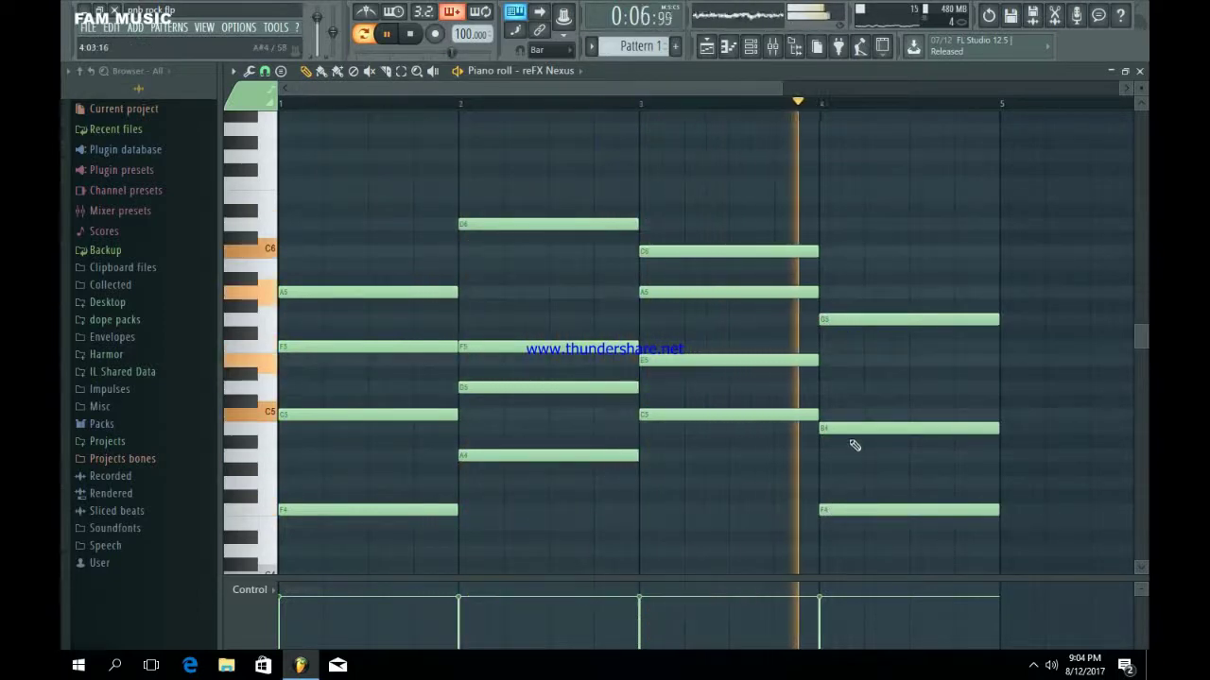
Rework the bar 4 chord by raising G5 to A5, adding D5 and replacing B4 with A4.
key("space")
left_click_drag(829, 321, 830, 285)
key("space")
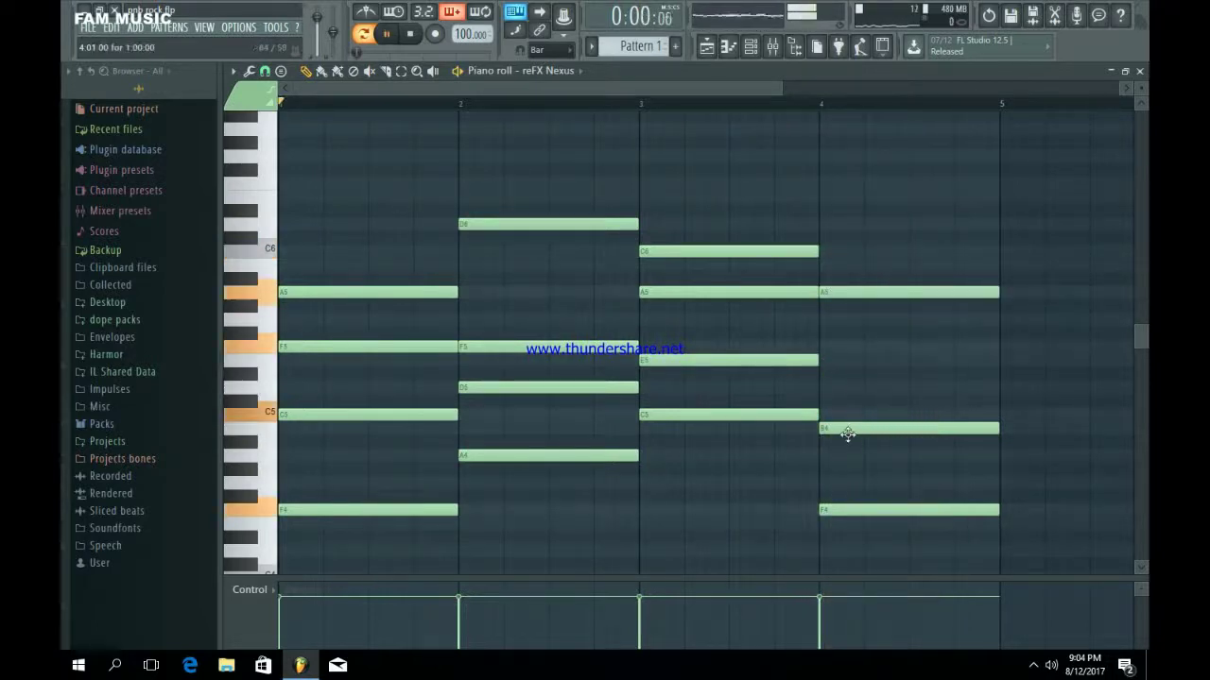
left_click_drag(843, 416, 818, 381)
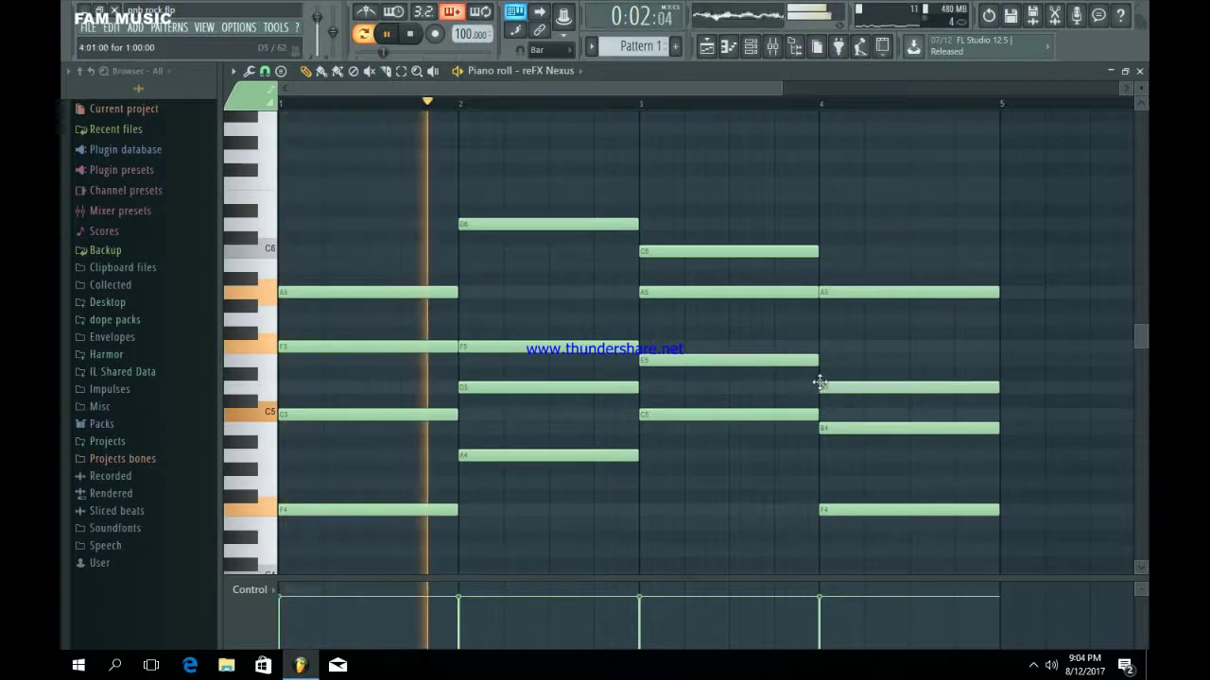
right_click(843, 429)
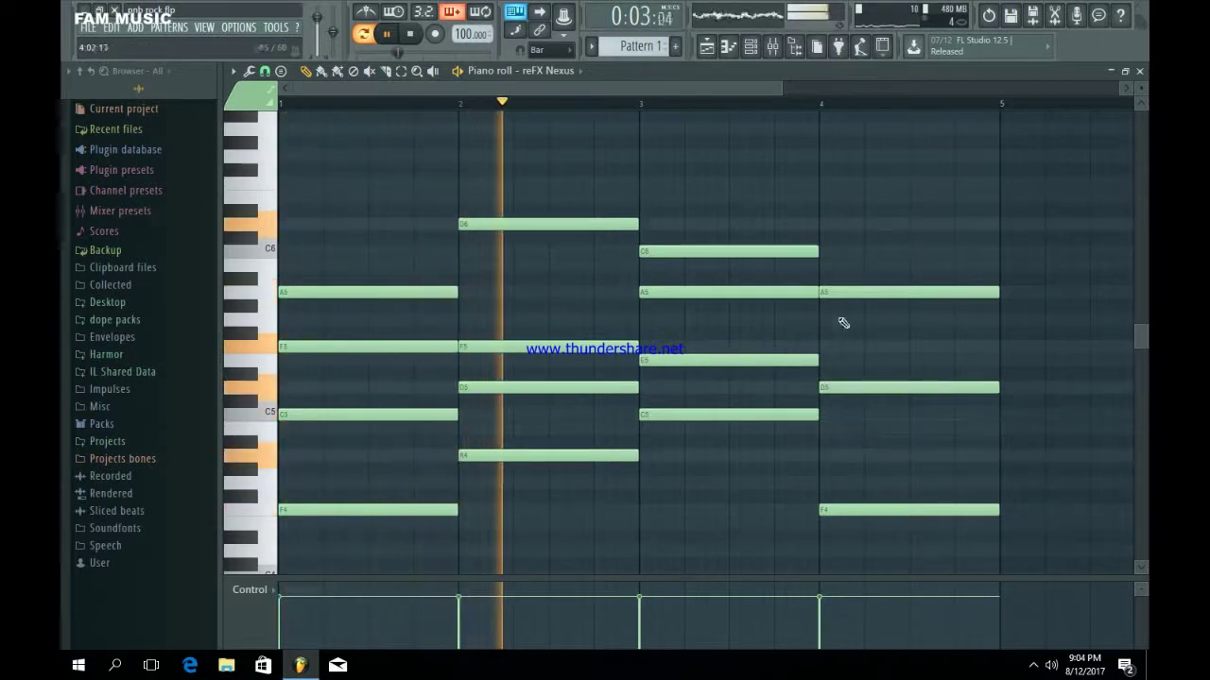
left_click(826, 456)
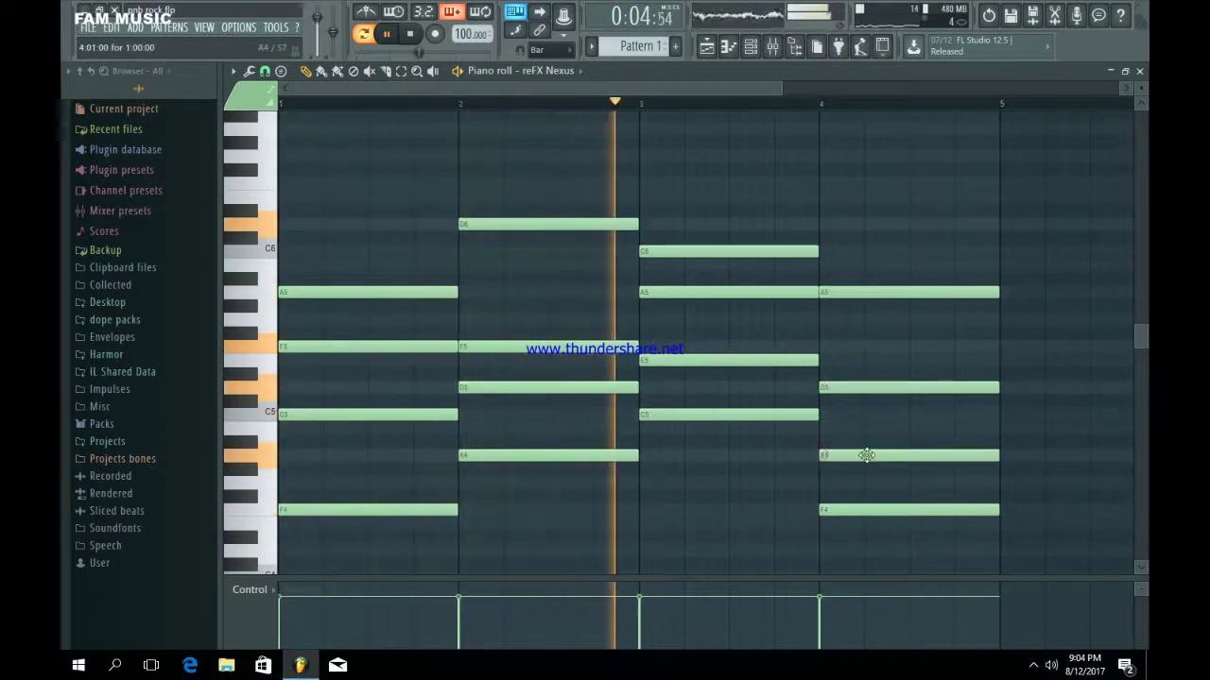
Load Fruity Stereo Shaper into the first effect slot of the reFX Nexus mixer track.
left_click(749, 45)
left_click(340, 188)
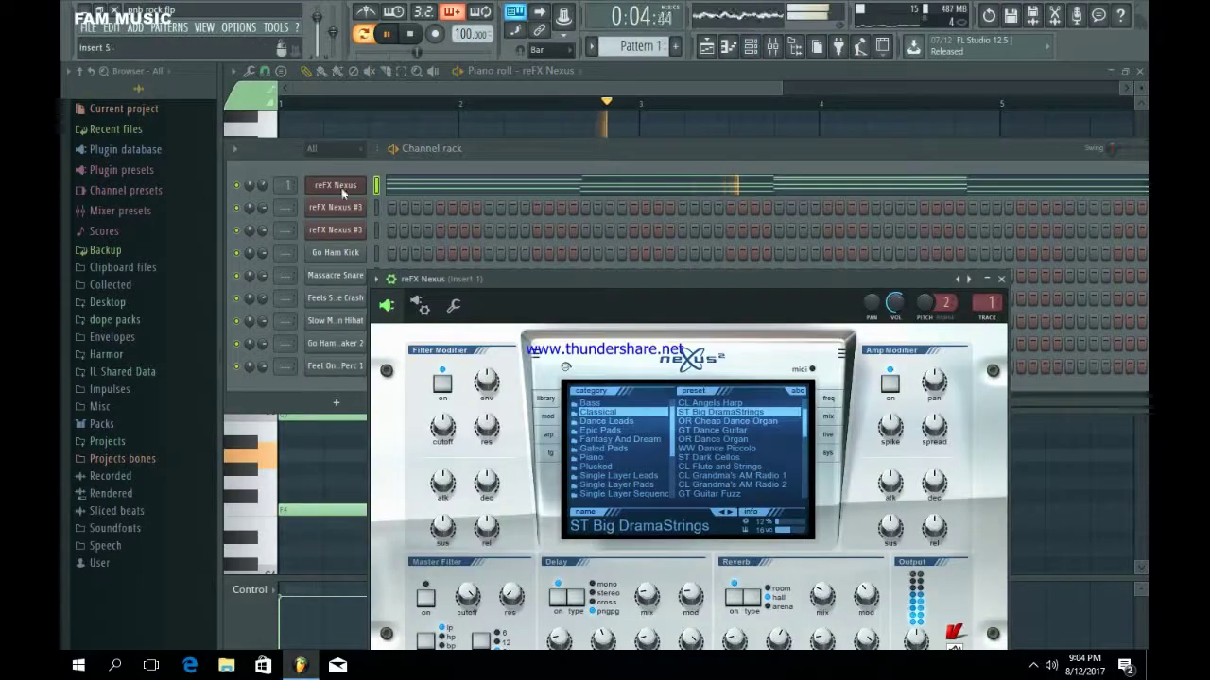
key("F9")
left_click(960, 159)
left_click(1068, 52)
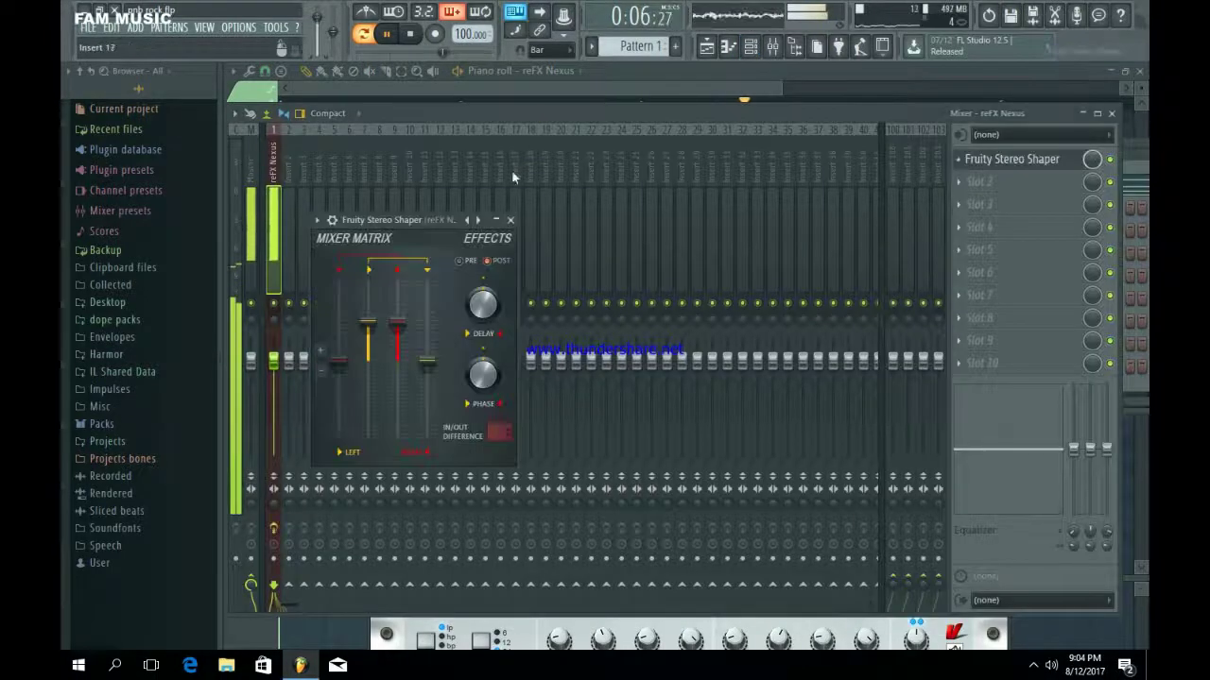
Apply the Stereoize 3 effects preset to Fruity Stereo Shaper on the reFX Nexus mixer track and close the plugin.
right_click(482, 223)
mouse_move(498, 235)
left_click(584, 348)
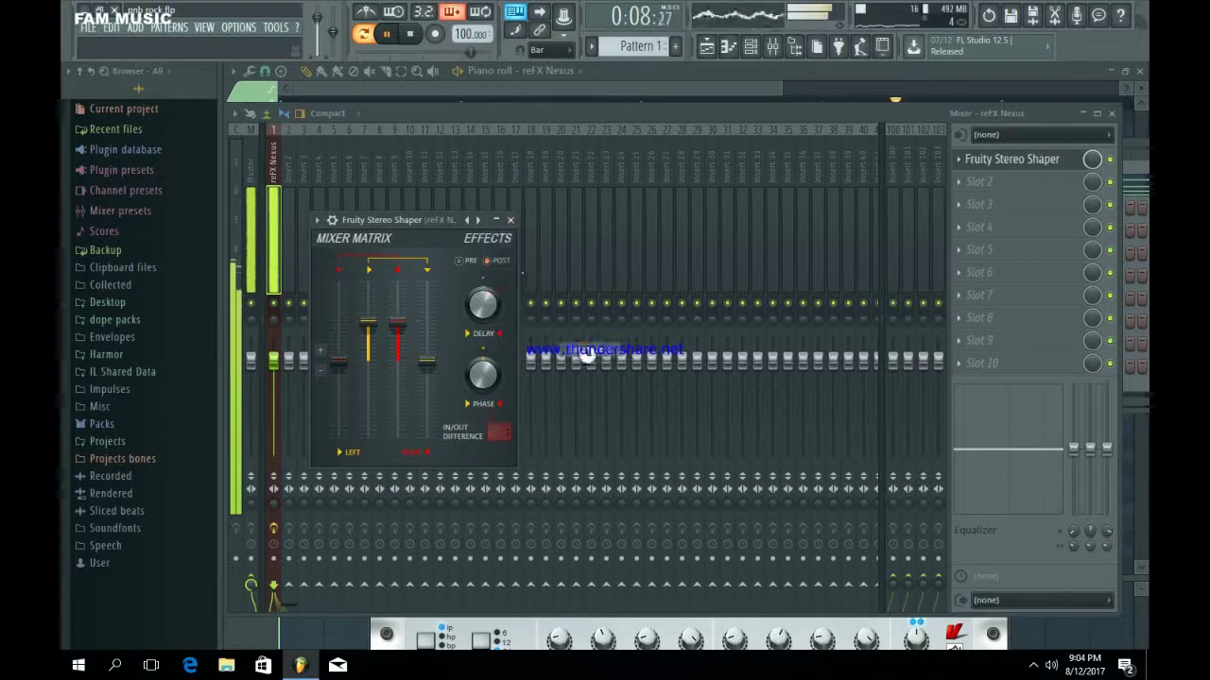
left_click(510, 220)
Load Fruity Parametric EQ 2 into the second effect slot and shape band 1 into a steep low cut at about 138 Hz.
left_click(960, 181)
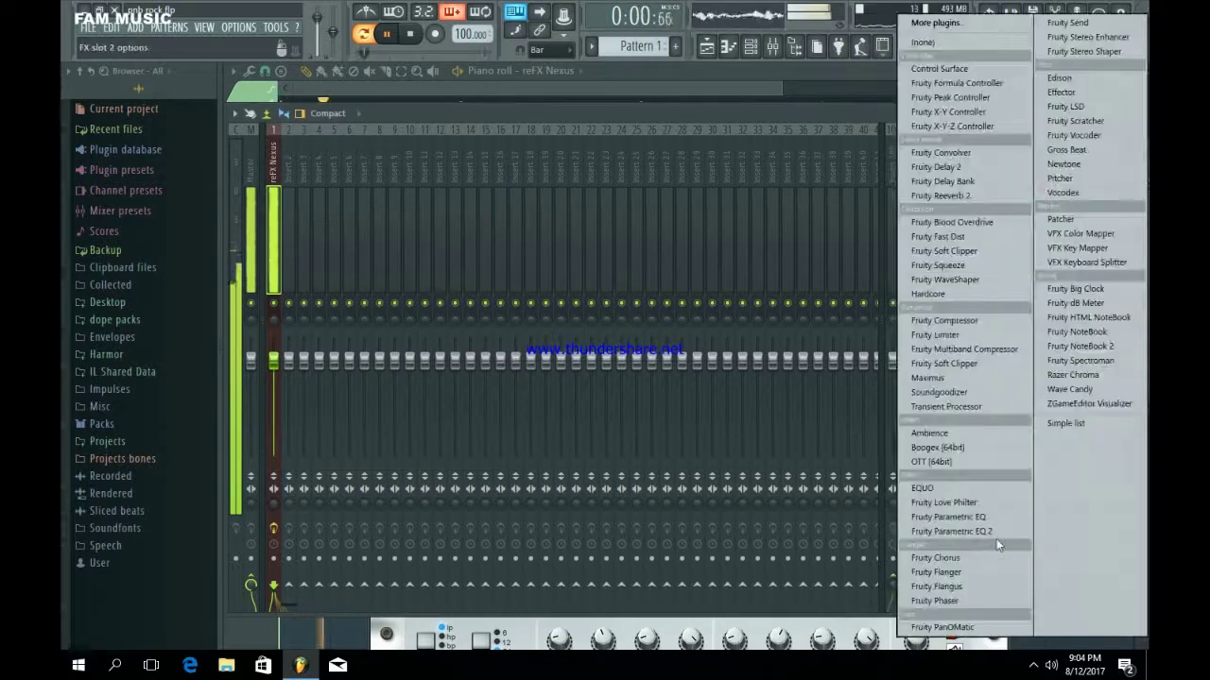
left_click(992, 532)
left_click_drag(399, 362, 435, 429)
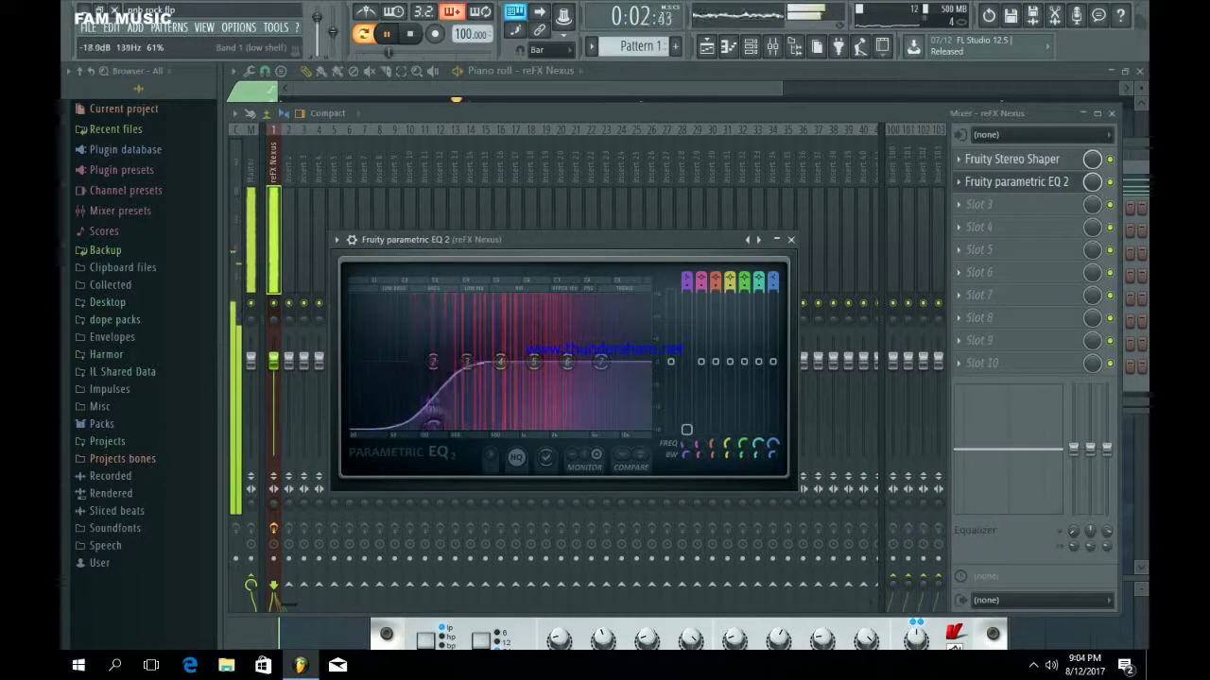
left_click_drag(684, 288, 684, 265)
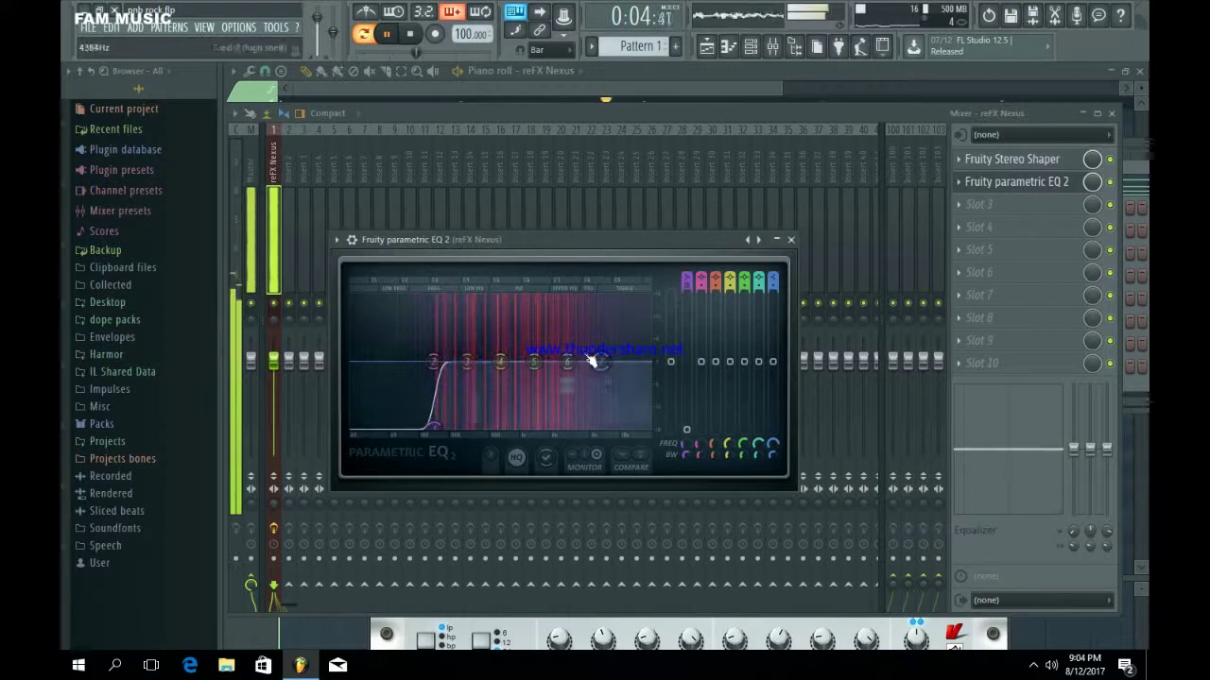
Roll off the highs with band 7, slightly boost bands 5 and 6, and fine-tune the band 1 low cut to about 140 Hz.
left_click_drag(600, 362, 569, 356)
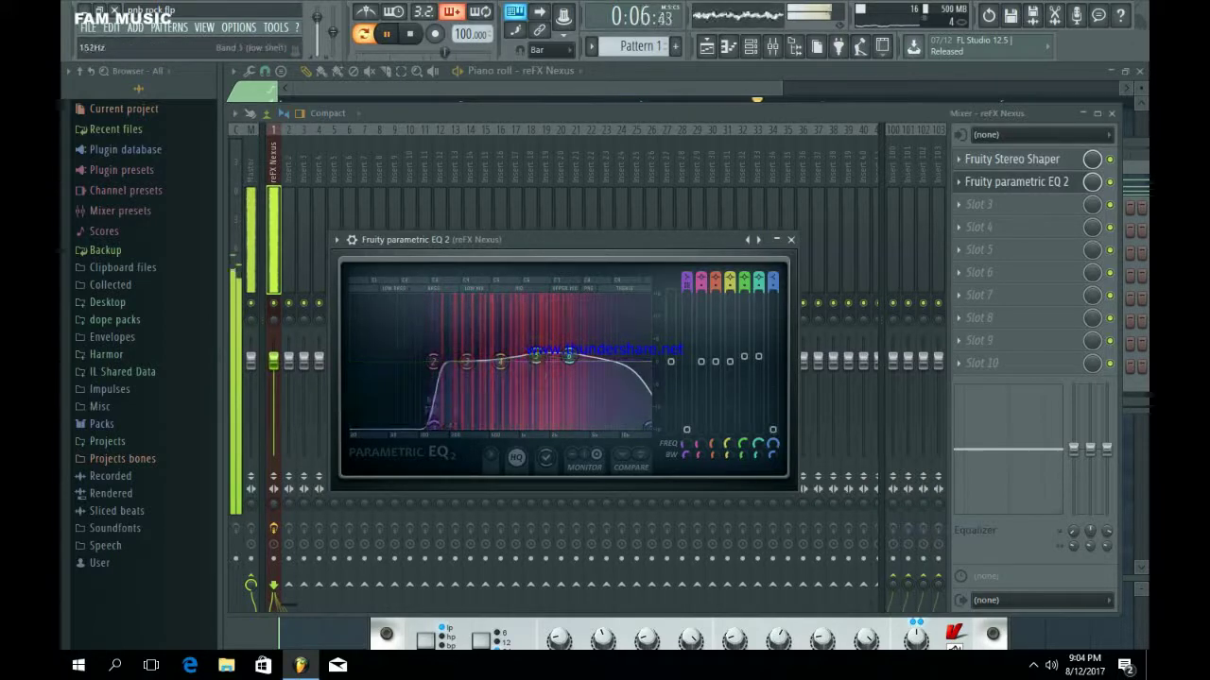
left_click_drag(453, 425, 451, 425)
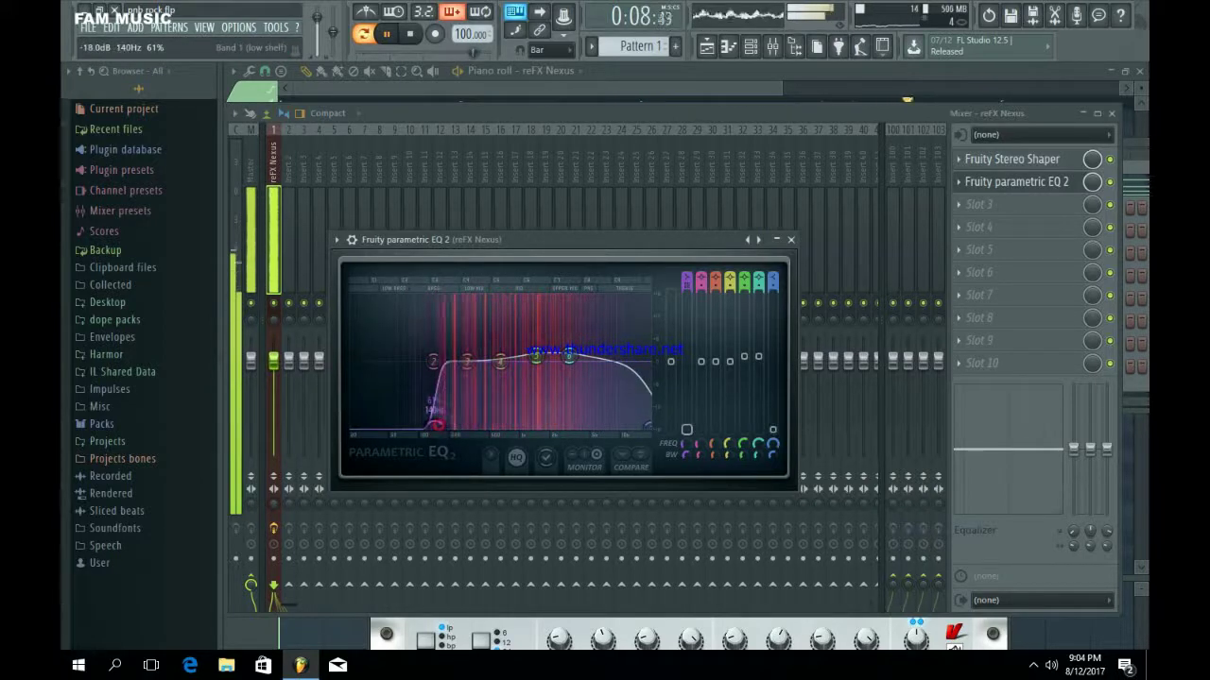
left_click(791, 239)
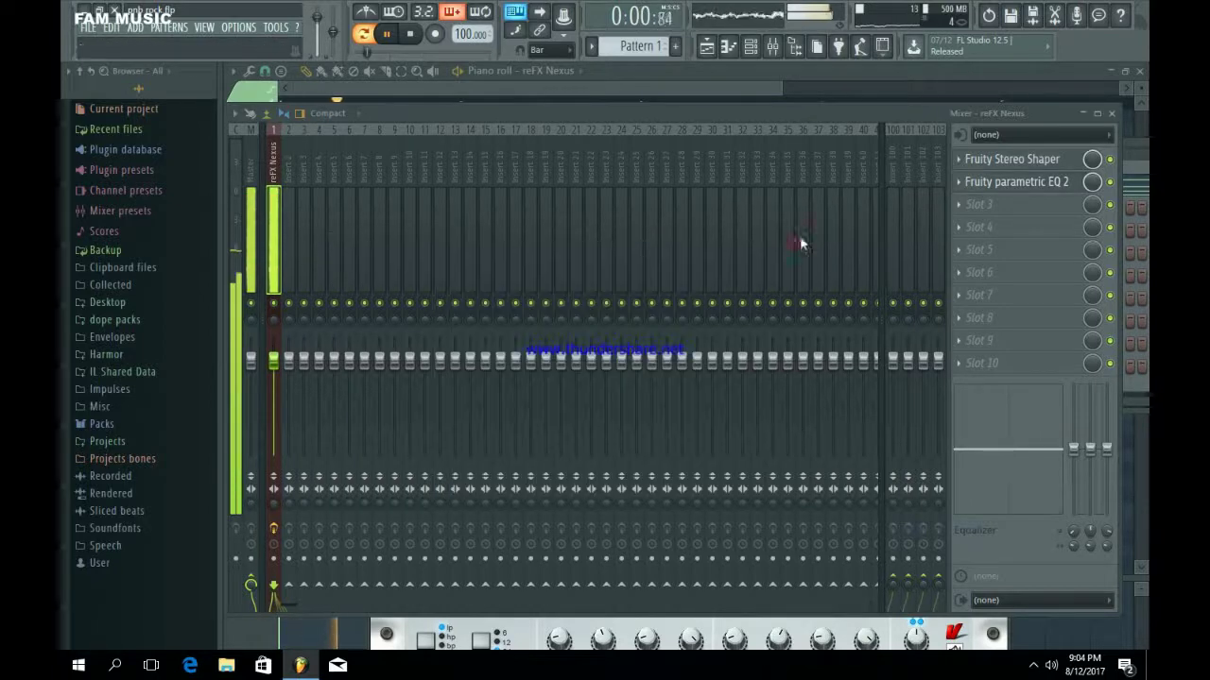
Load Fruity Reeverb 2 into the third effect slot and adjust its high cut and wet level.
left_click(979, 204)
left_click(969, 195)
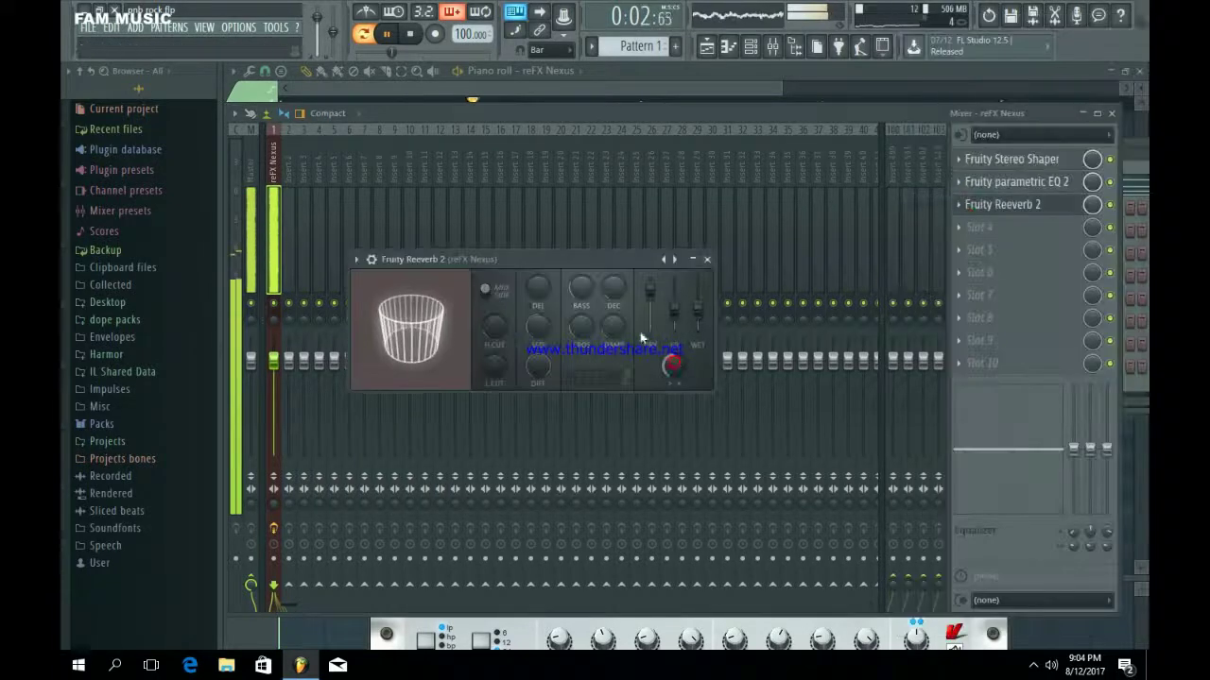
left_click_drag(495, 322, 499, 318)
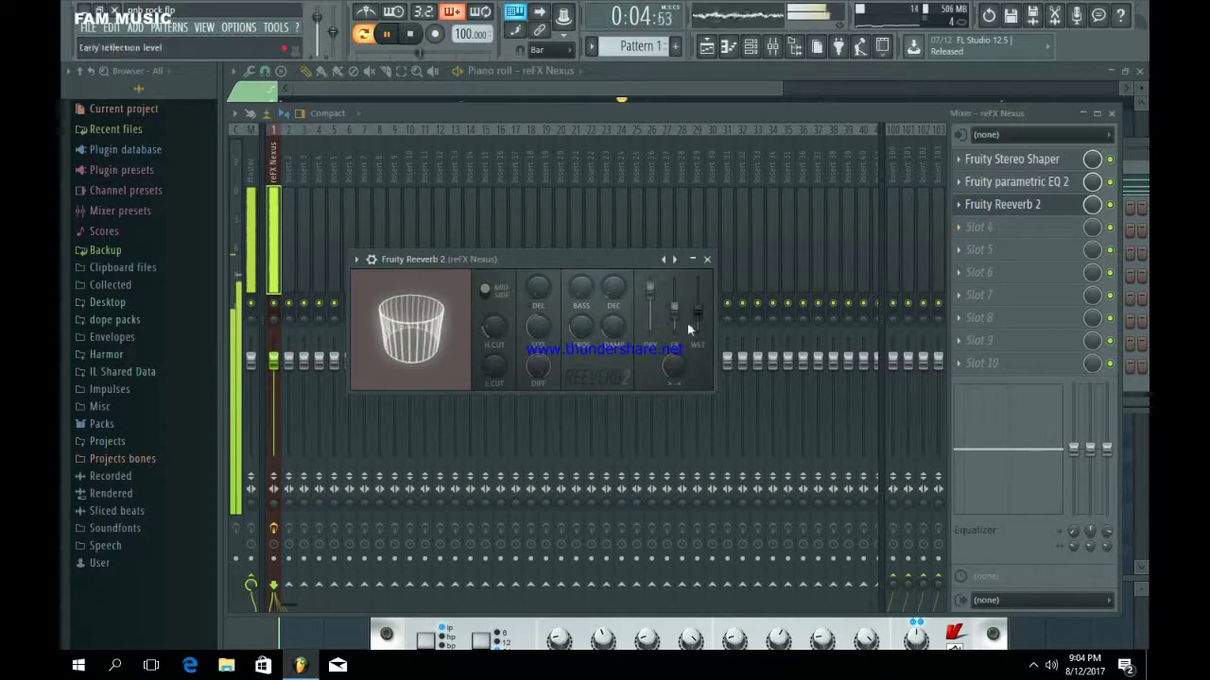
left_click_drag(690, 328, 690, 313)
left_click(707, 260)
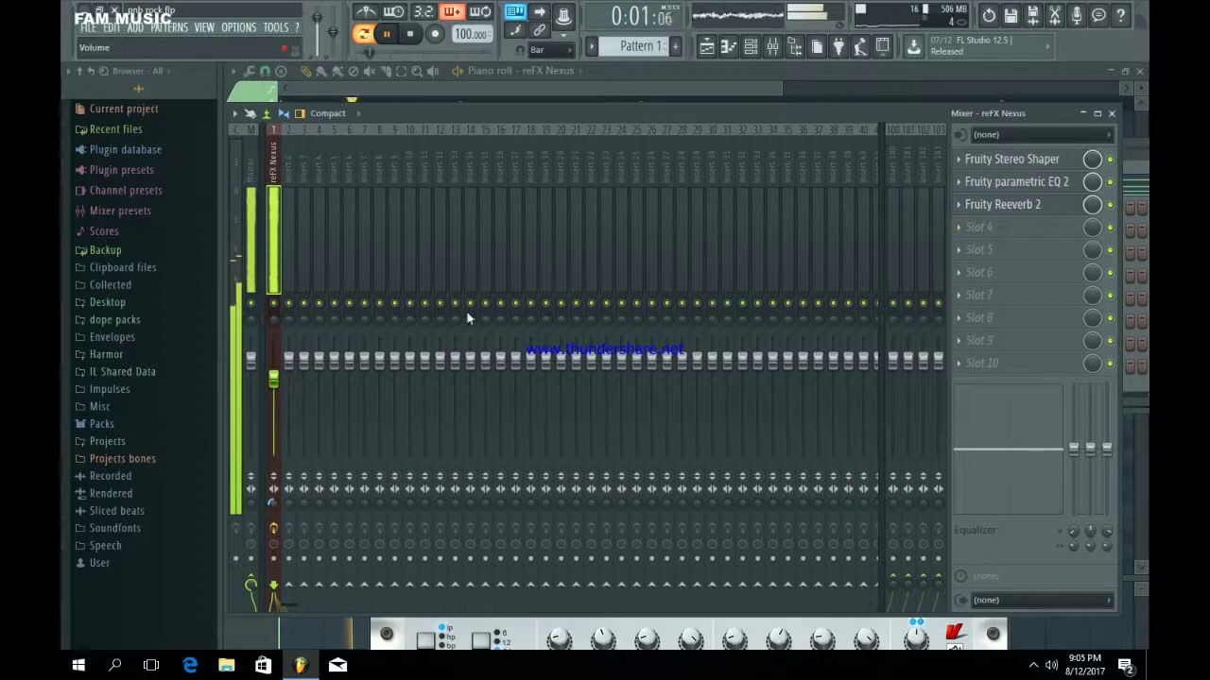
Check the preset loaded in the reFX Nexus #2 channel and stop playback.
left_click(753, 46)
left_click(335, 207)
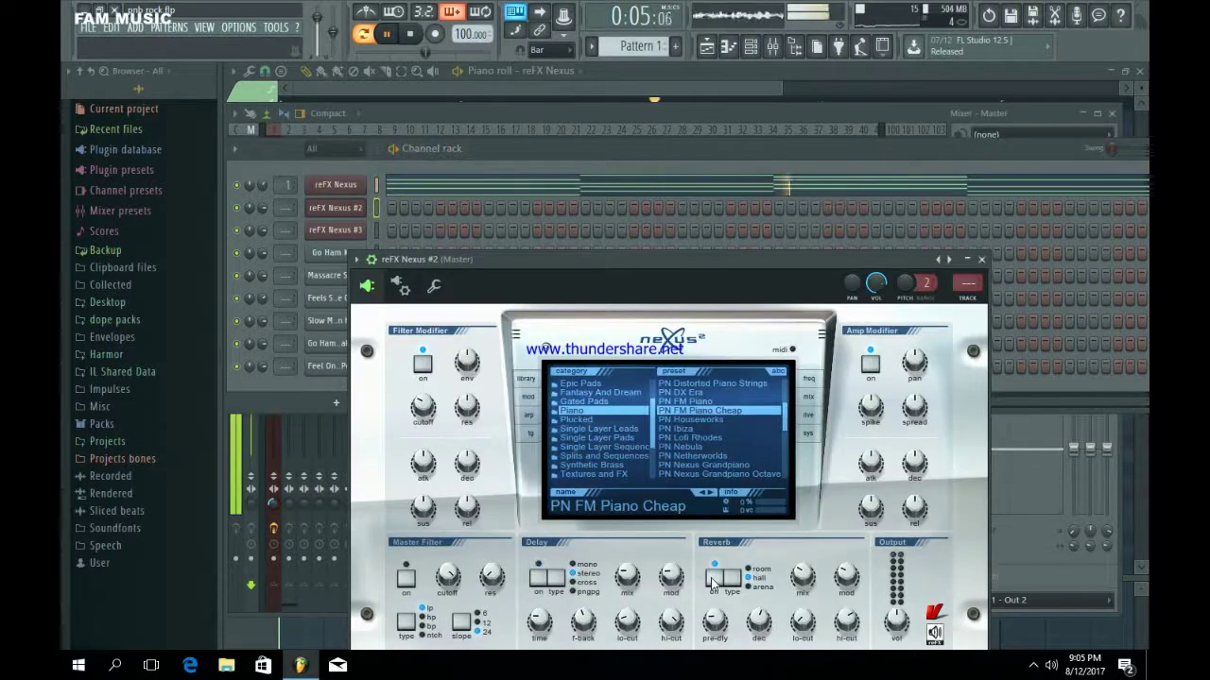
left_click(987, 262)
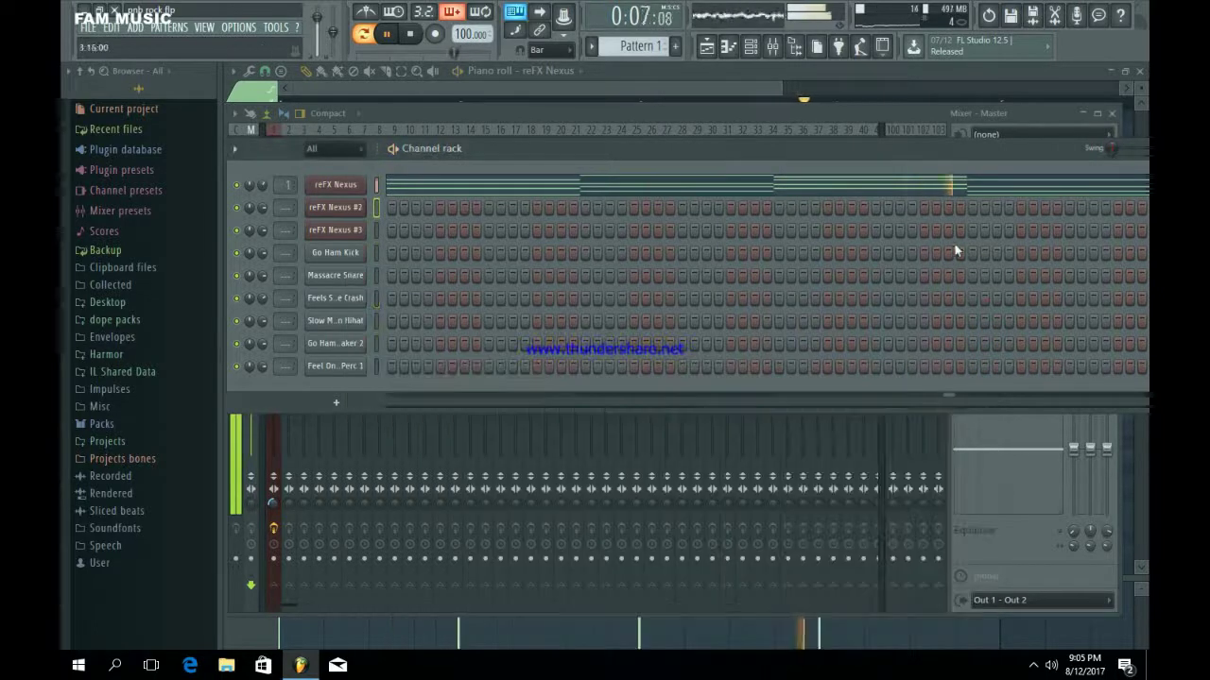
left_click(362, 217)
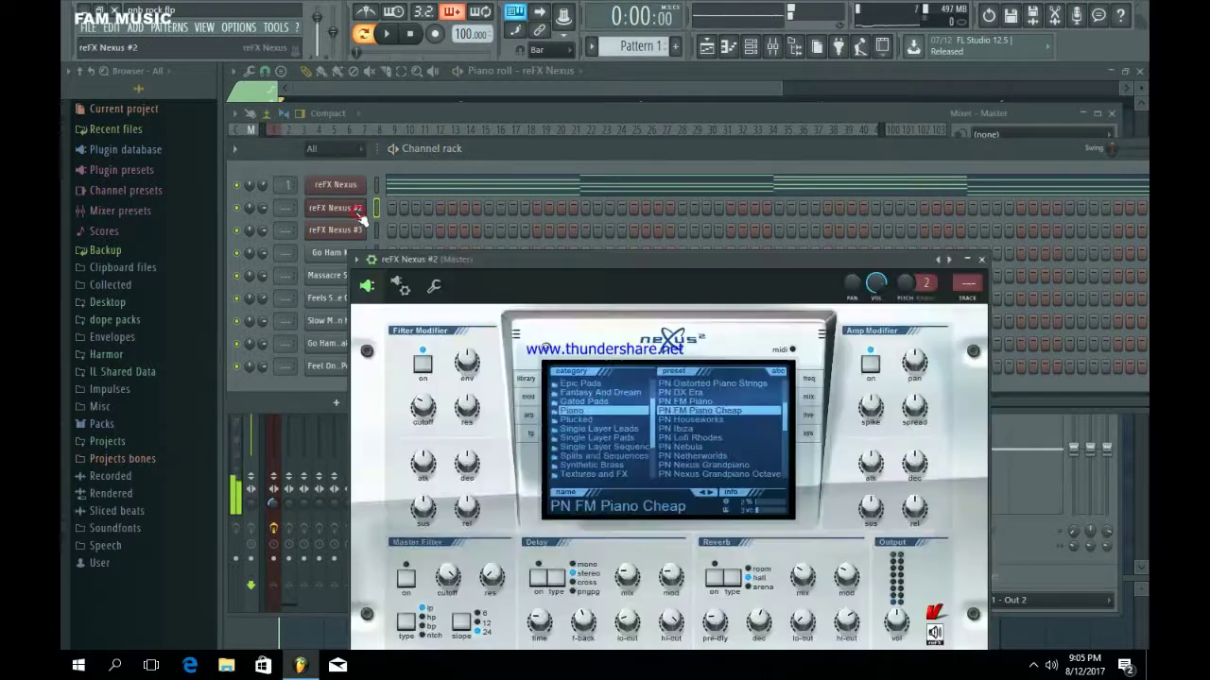
left_click(983, 261)
Place Pattern 1 at bar 1 on playlist Track 1, duplicate it to bar 5 and clear the selection.
left_click(717, 52)
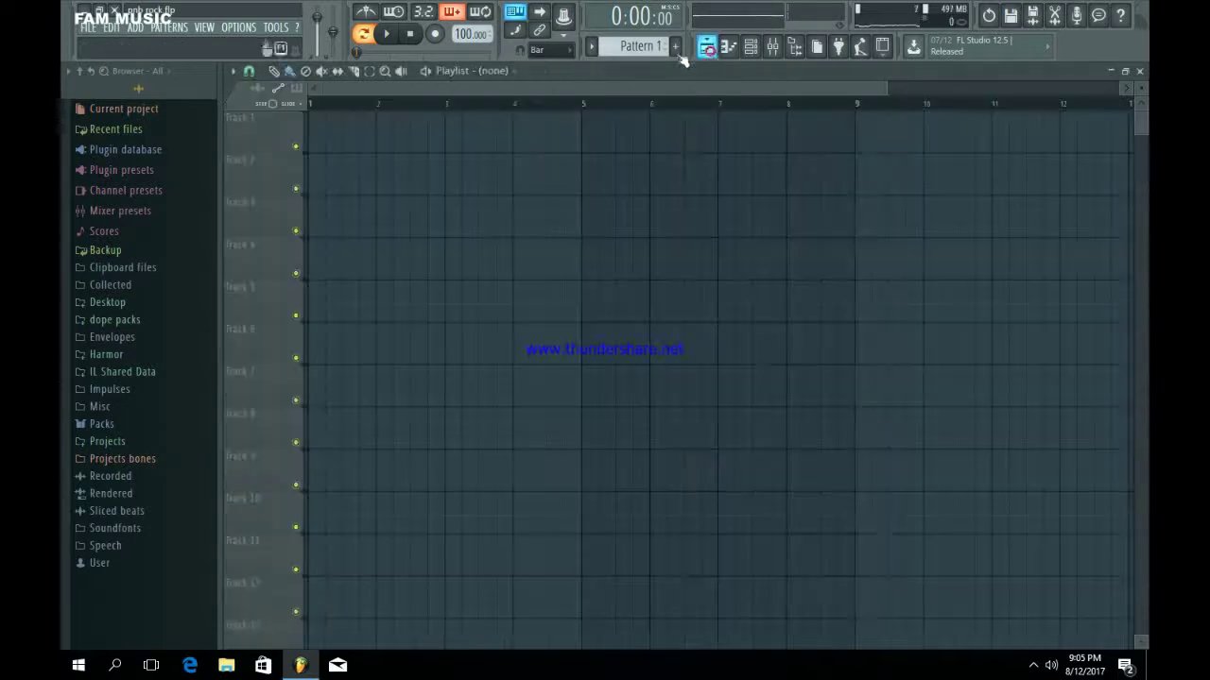
left_click(401, 149)
left_click_drag(459, 151, 351, 156)
key("ctrl+b")
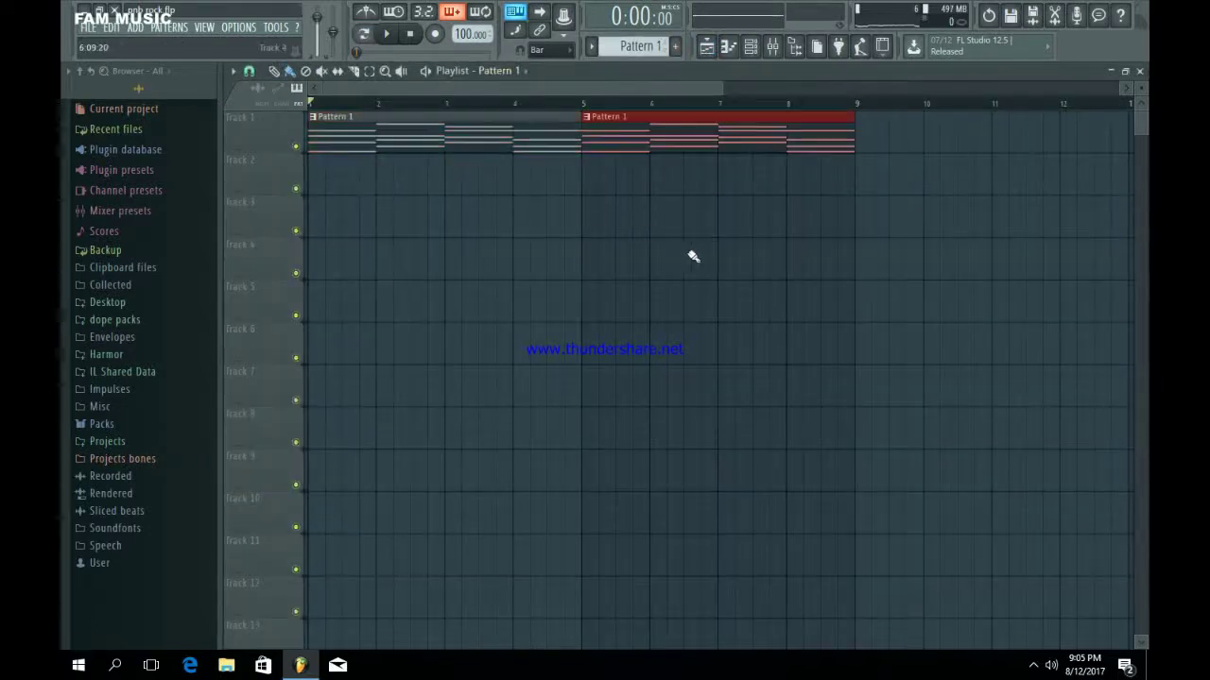
right_click(694, 256, "ctrl")
right_click(662, 276, "ctrl")
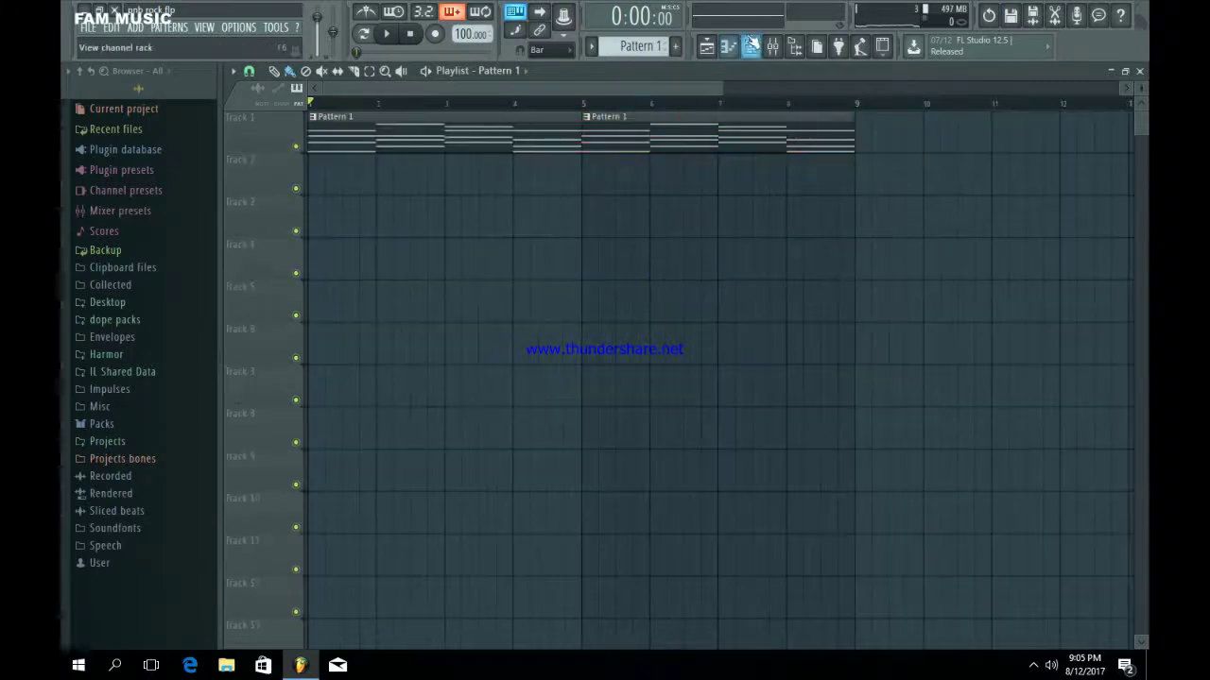
Copy the reFX Nexus chords into the reFX Nexus #2 channel of Pattern 2 and play them in the piano roll.
left_click(752, 46)
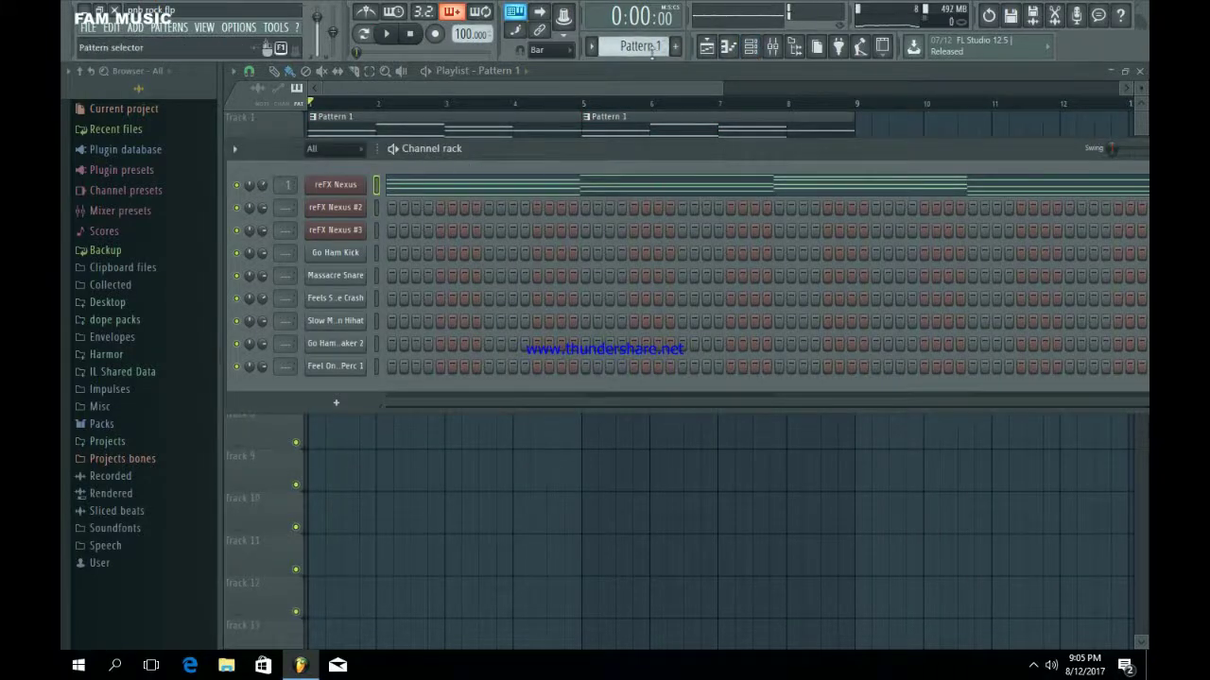
scroll(651, 48, "down", 1)
left_click(376, 207)
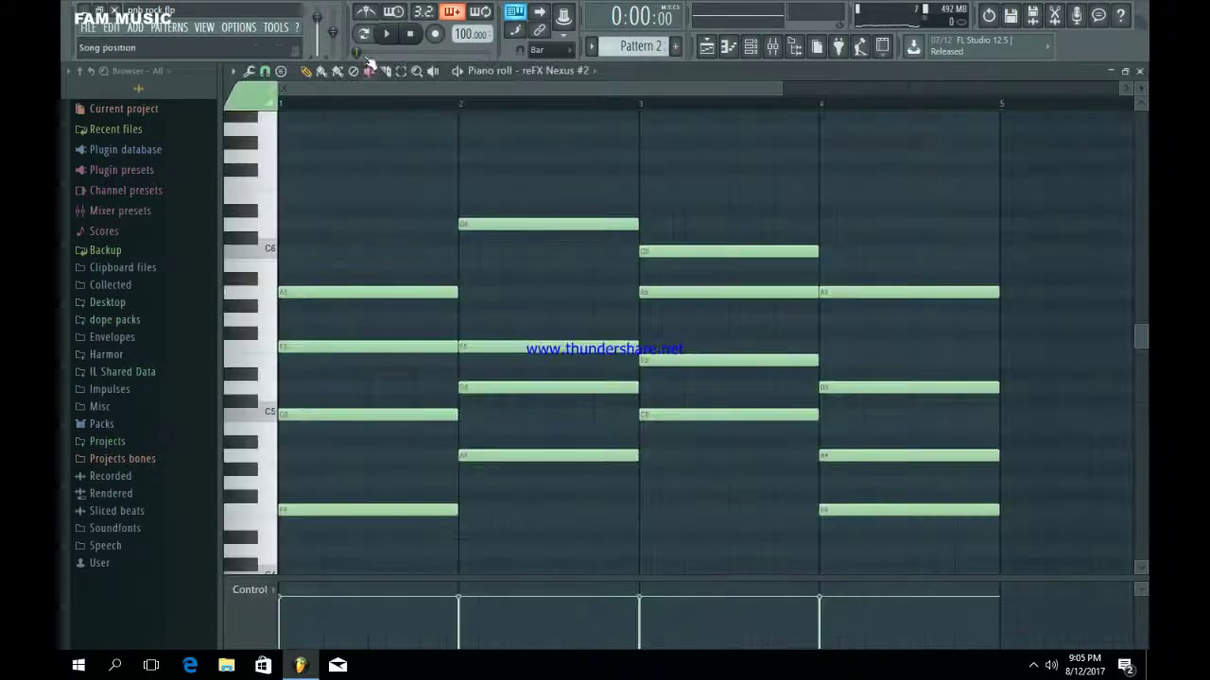
key("space")
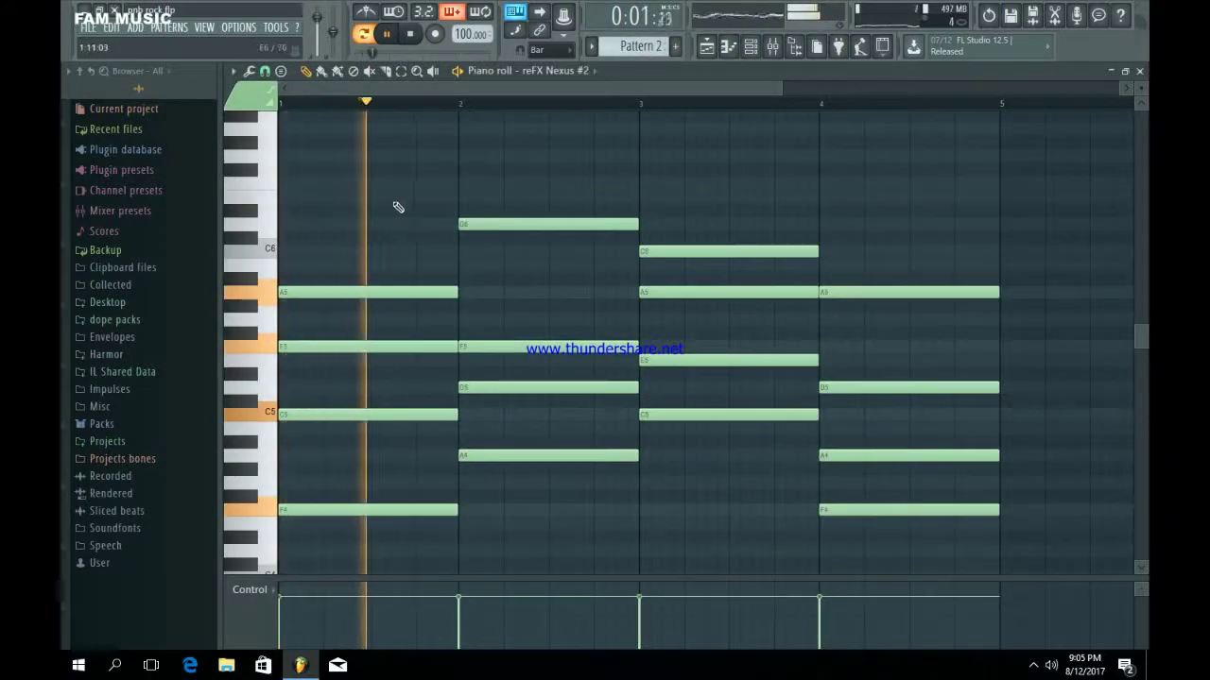
Thin the Pattern 2 chords by deleting A5 and F4 in bars 1 and 4, D6 and A4 in bar 2, and C5 and C6 in bar 3.
scroll(419, 286, "down", 3)
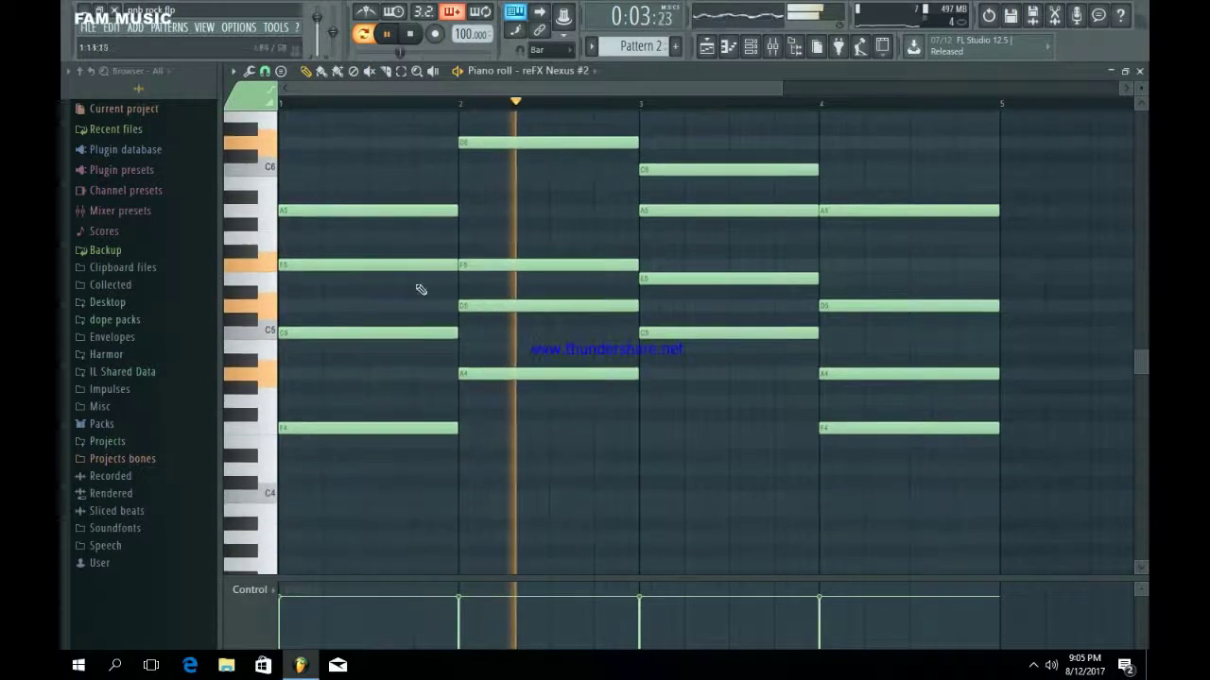
right_click(424, 210)
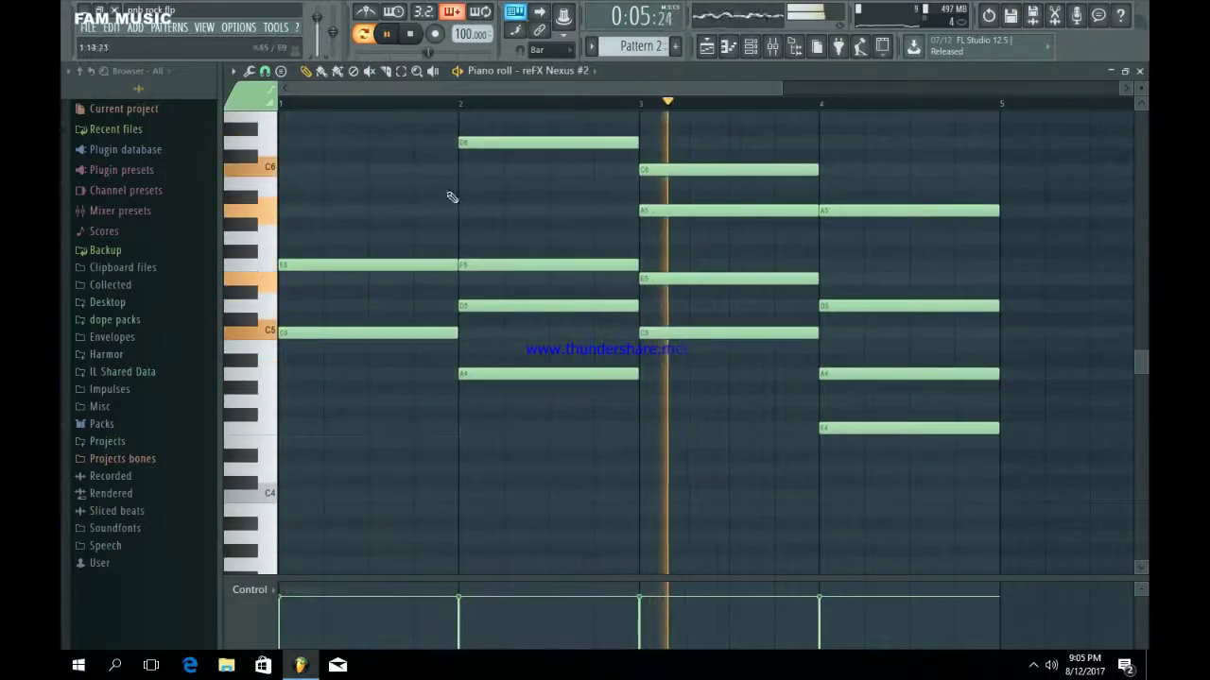
right_click(478, 143)
right_click(577, 373)
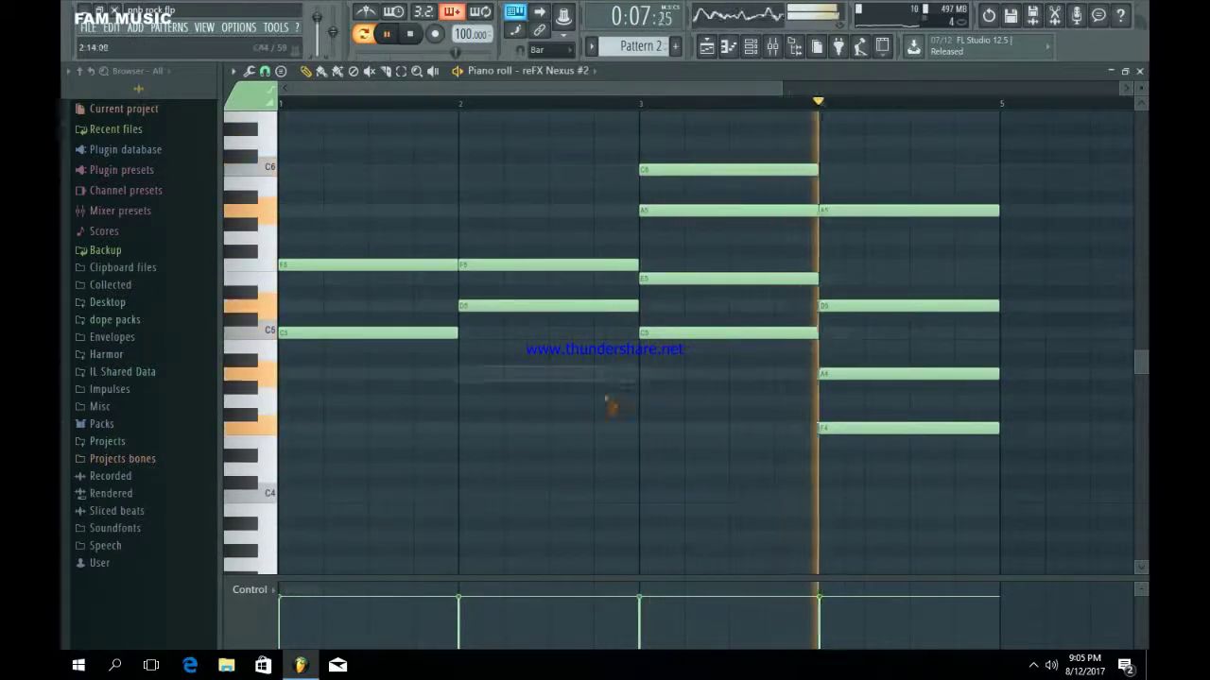
right_click(678, 332)
right_click(738, 170)
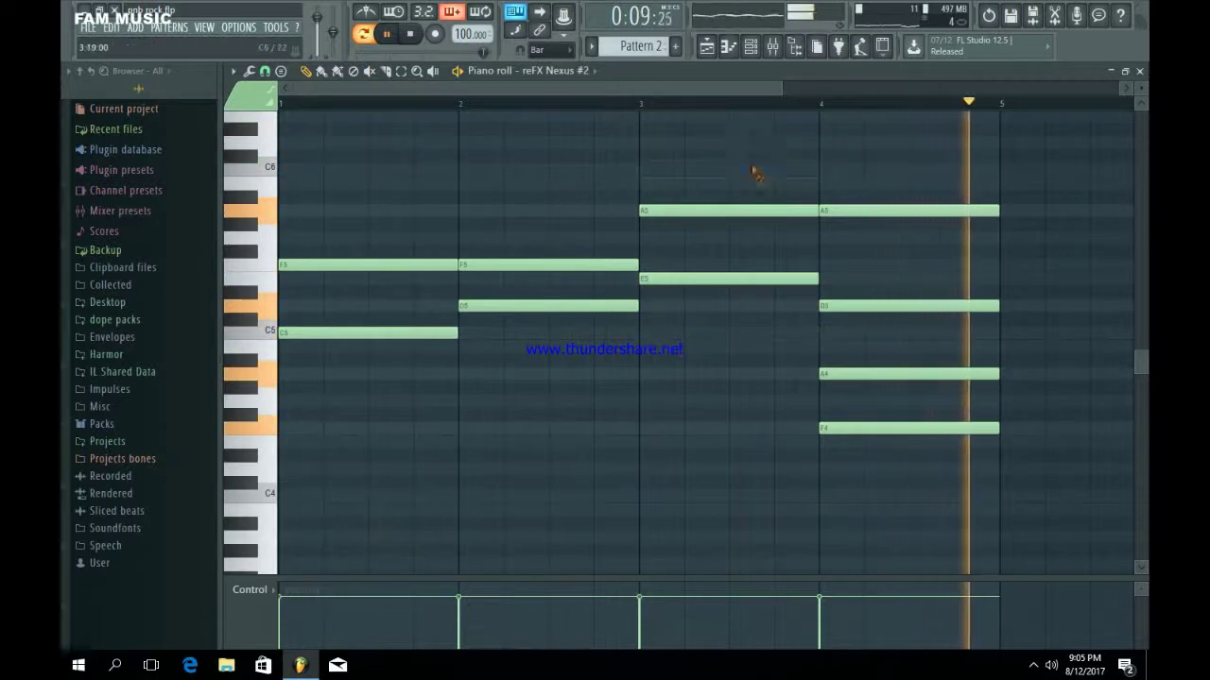
right_click(851, 211)
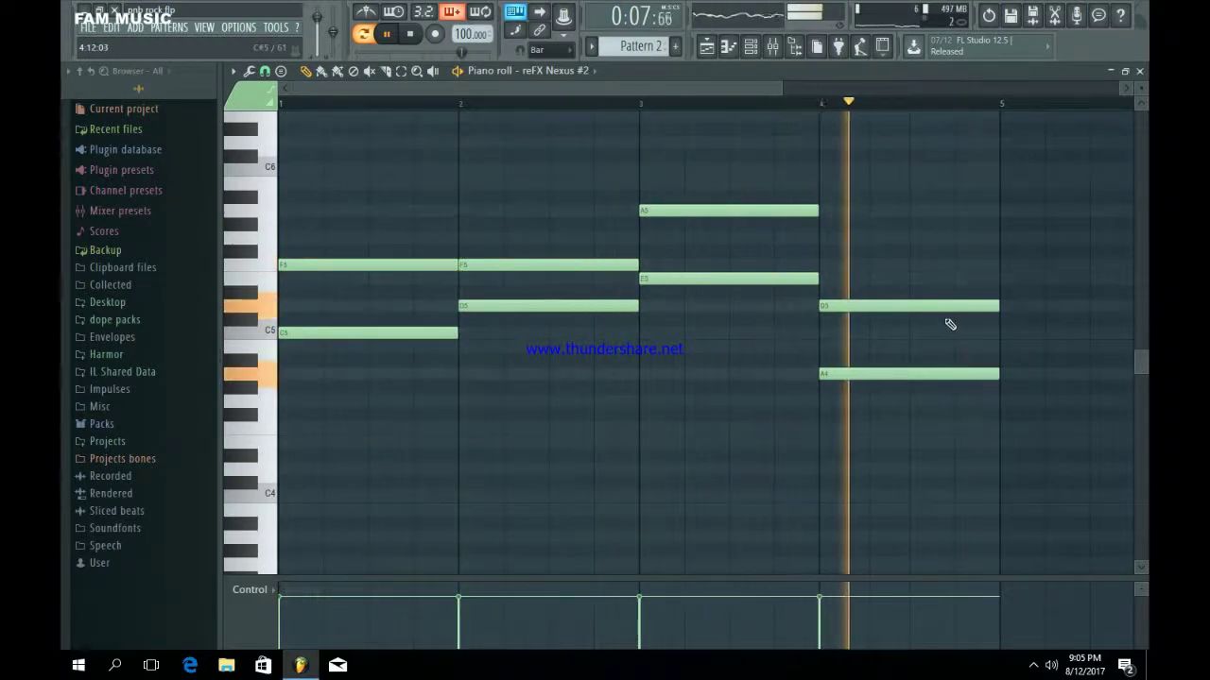
Stop playback, place Pattern 2 at bar 1 on playlist Track 2 and duplicate it directly after itself.
left_click(707, 46)
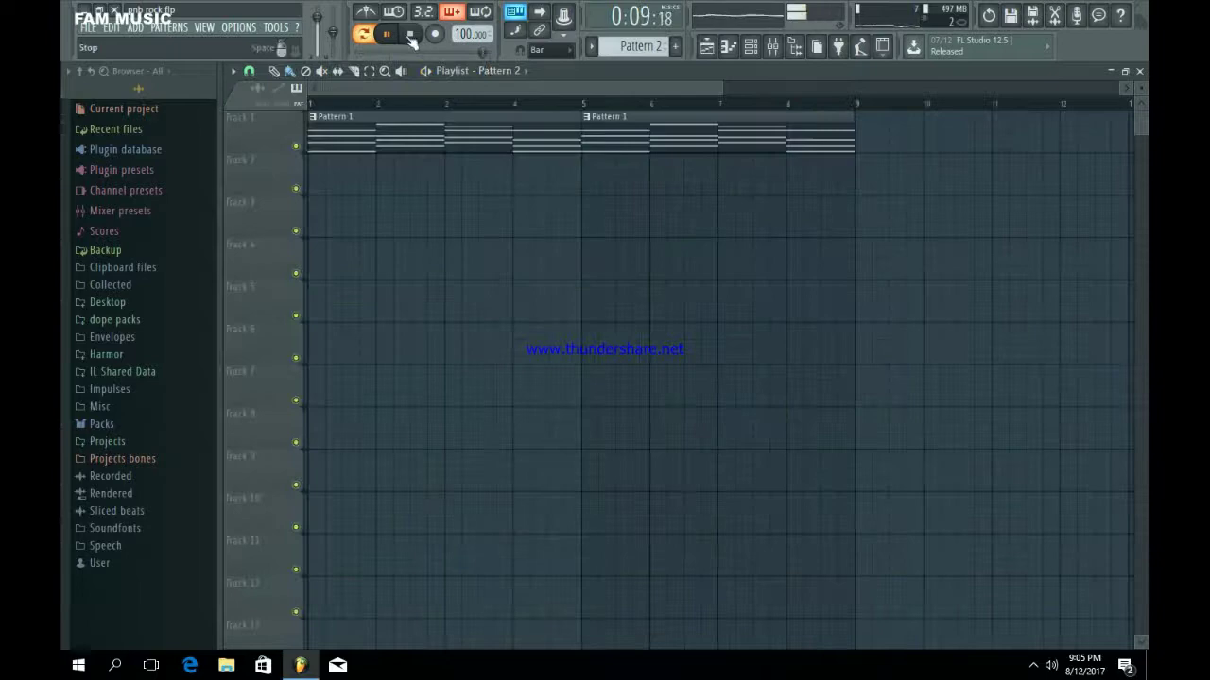
left_click(347, 159)
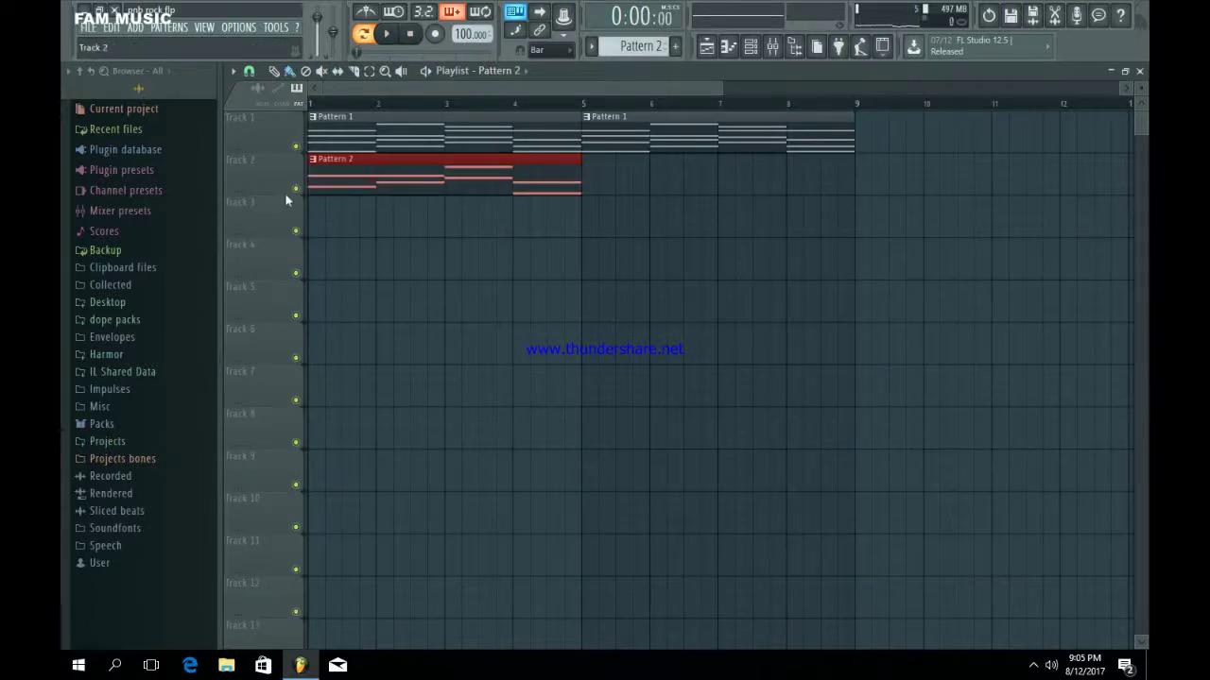
key("ctrl+b")
Route the reFX Nexus #2 channel to mixer track 2 and lower that track's volume fader.
left_click(752, 49)
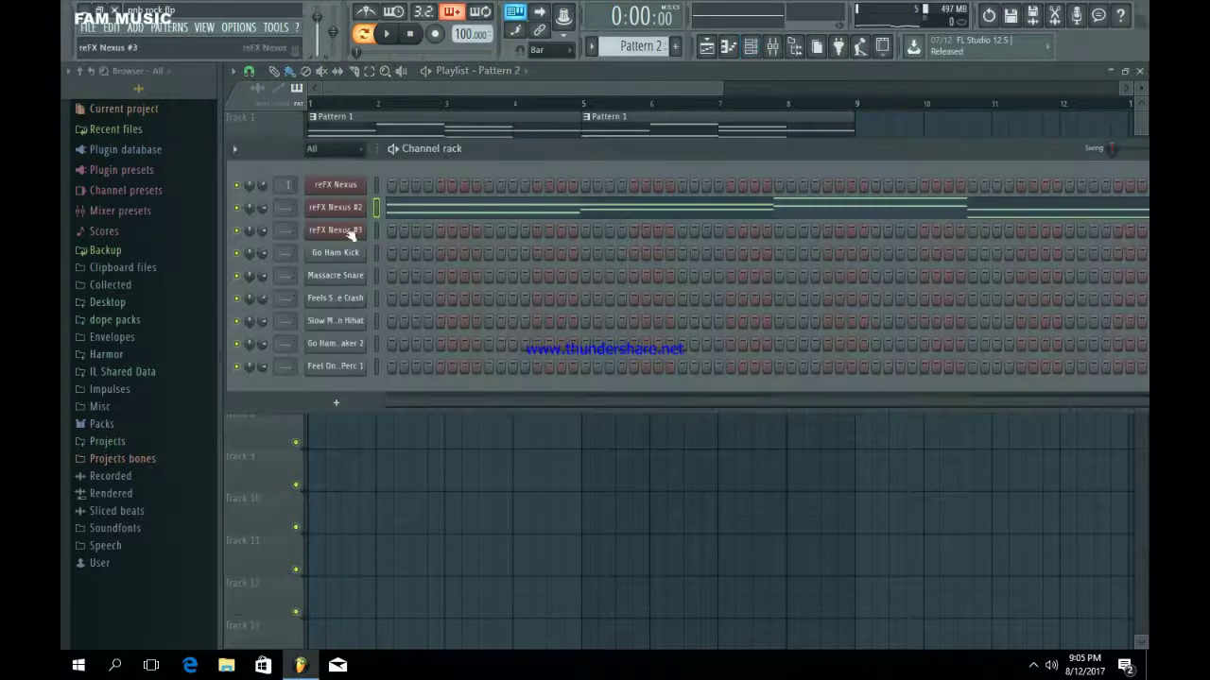
left_click(346, 228)
key("F9")
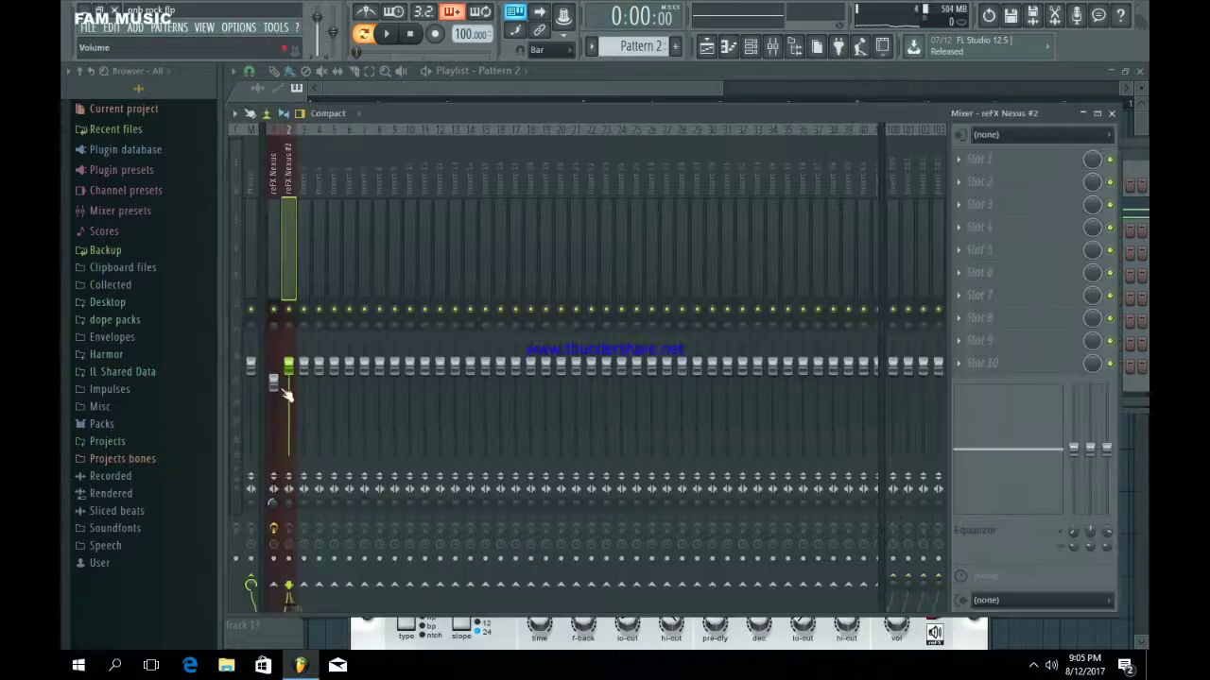
left_click_drag(288, 366, 289, 380)
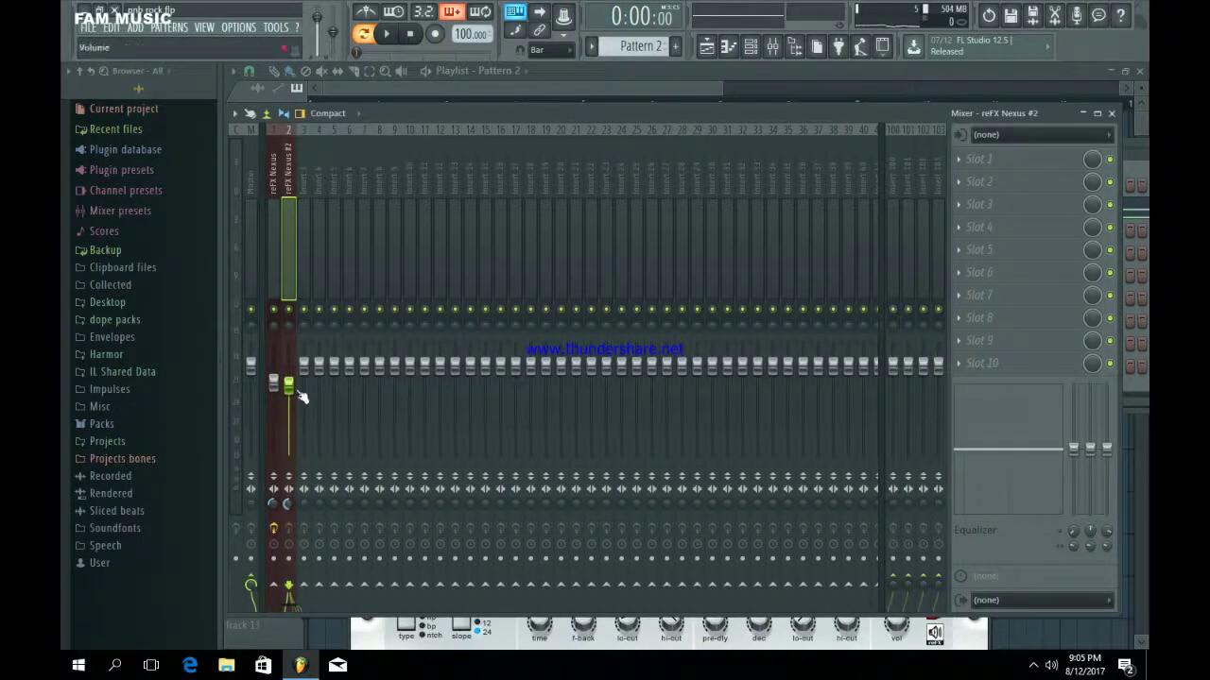
Load Fruity Stereo Shaper into the first slot of the reFX Nexus #2 track with the Stereoize 3 effects preset.
left_click(991, 158)
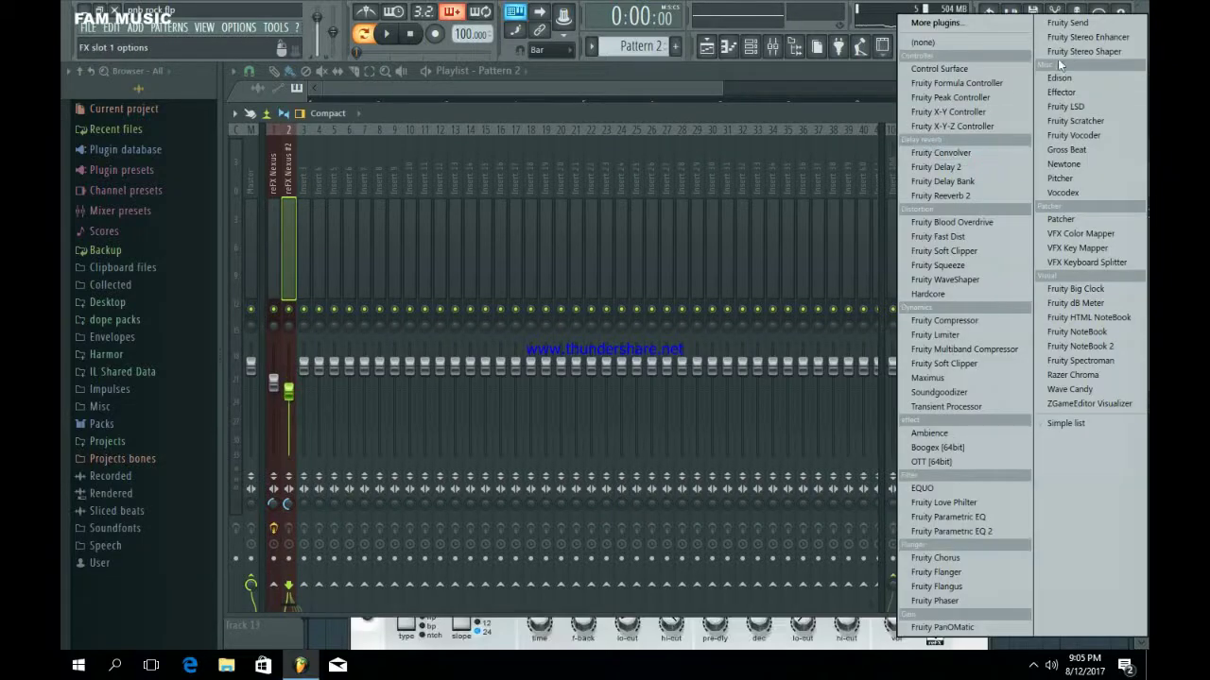
left_click(1063, 52)
right_click(518, 261)
mouse_move(544, 283)
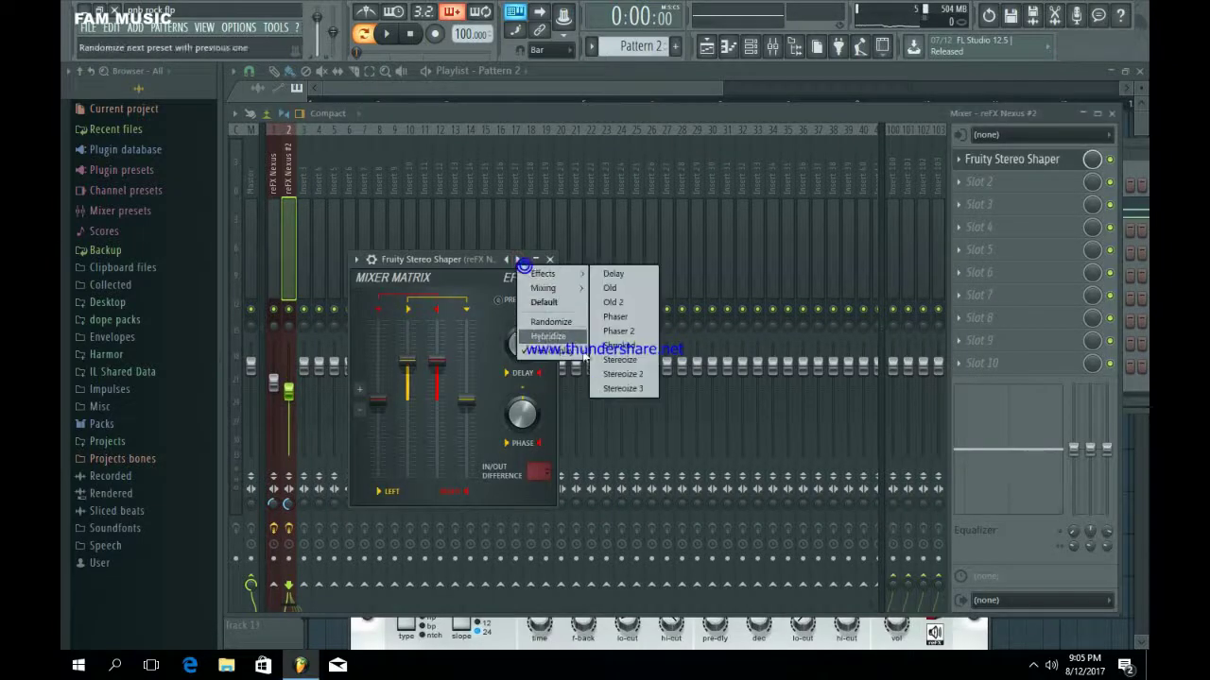
left_click(615, 388)
left_click(550, 260)
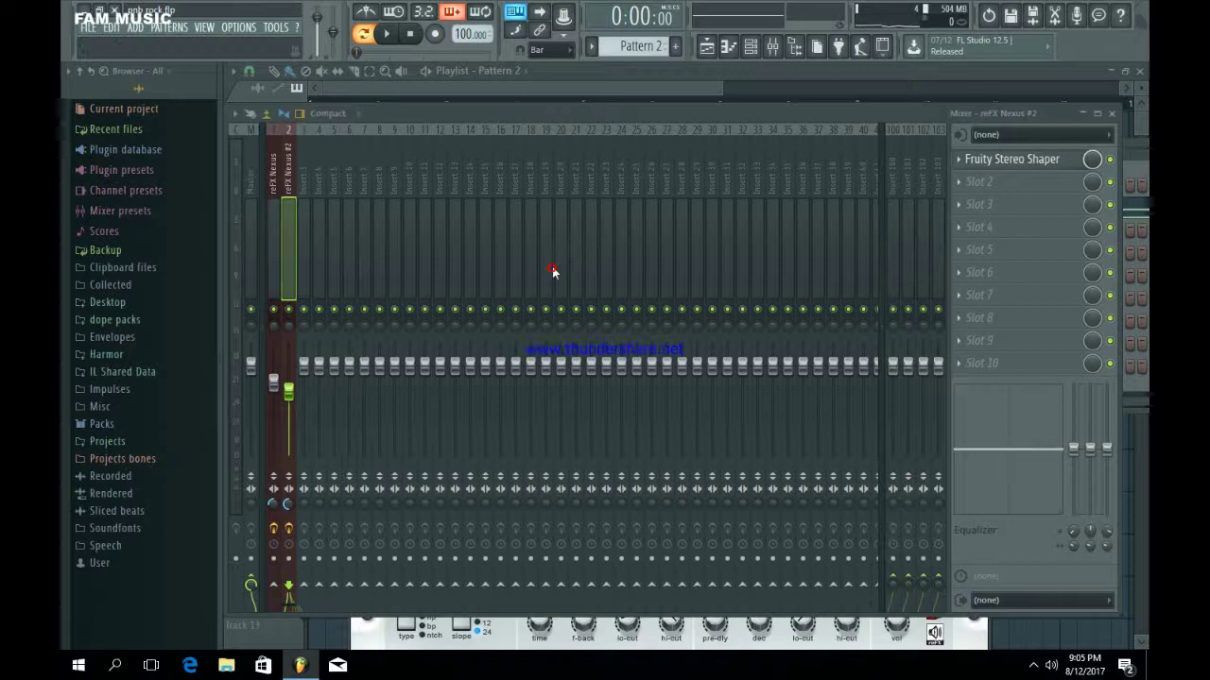
Load Fruity Parametric EQ 2 into the second slot of the reFX Nexus #2 track, cutting lows with band 1 and highs with band 7.
left_click(1002, 181)
left_click(968, 535)
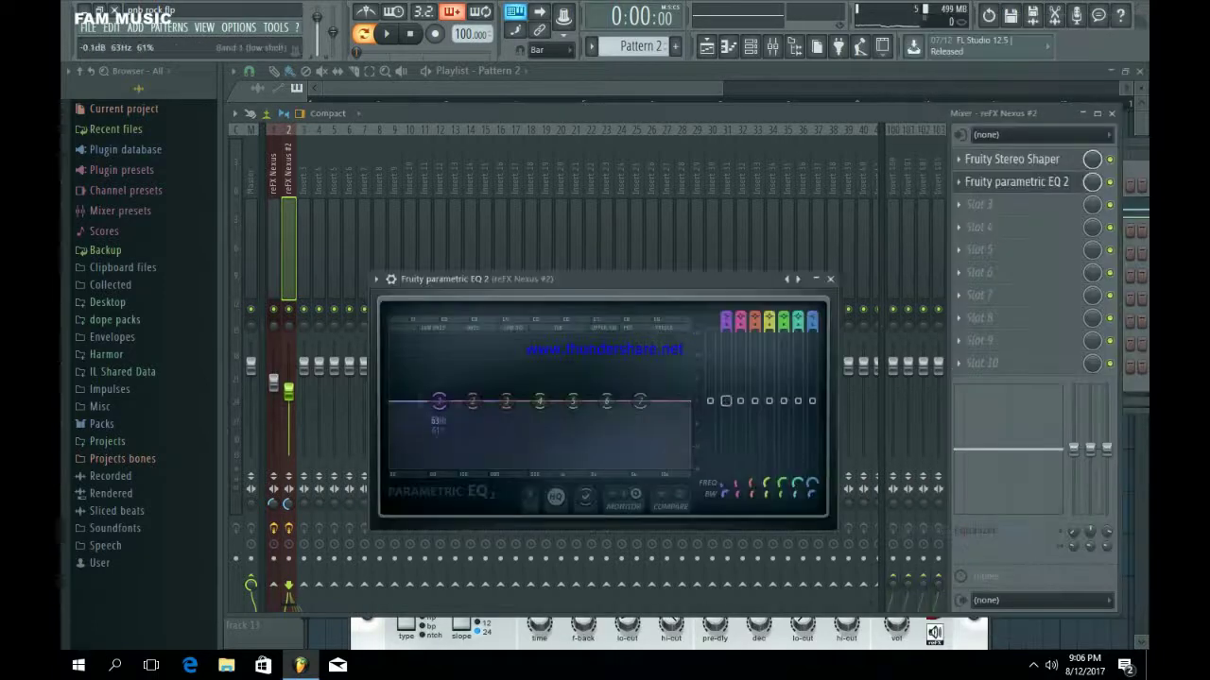
left_click_drag(438, 401, 472, 464)
left_click_drag(640, 402, 673, 404)
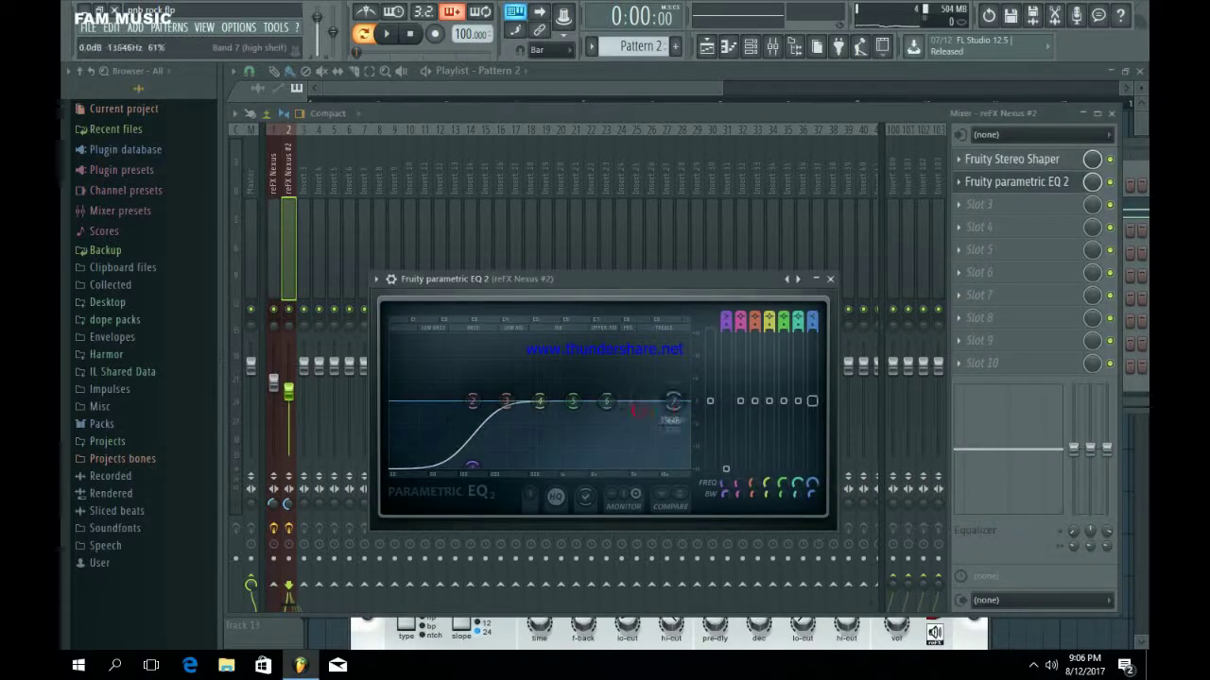
left_click_drag(688, 444, 689, 469)
left_click(830, 280)
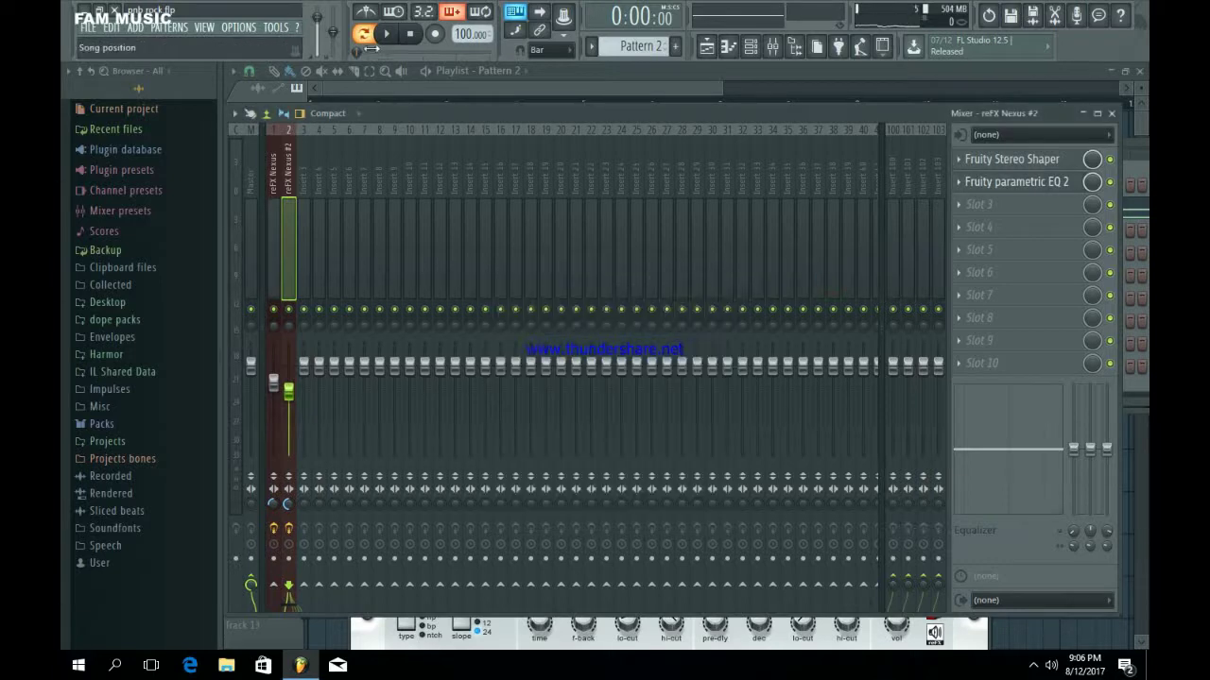
Play the arrangement and check the mixer levels and the preset loaded in the reFX Nexus #2 channel.
key("space")
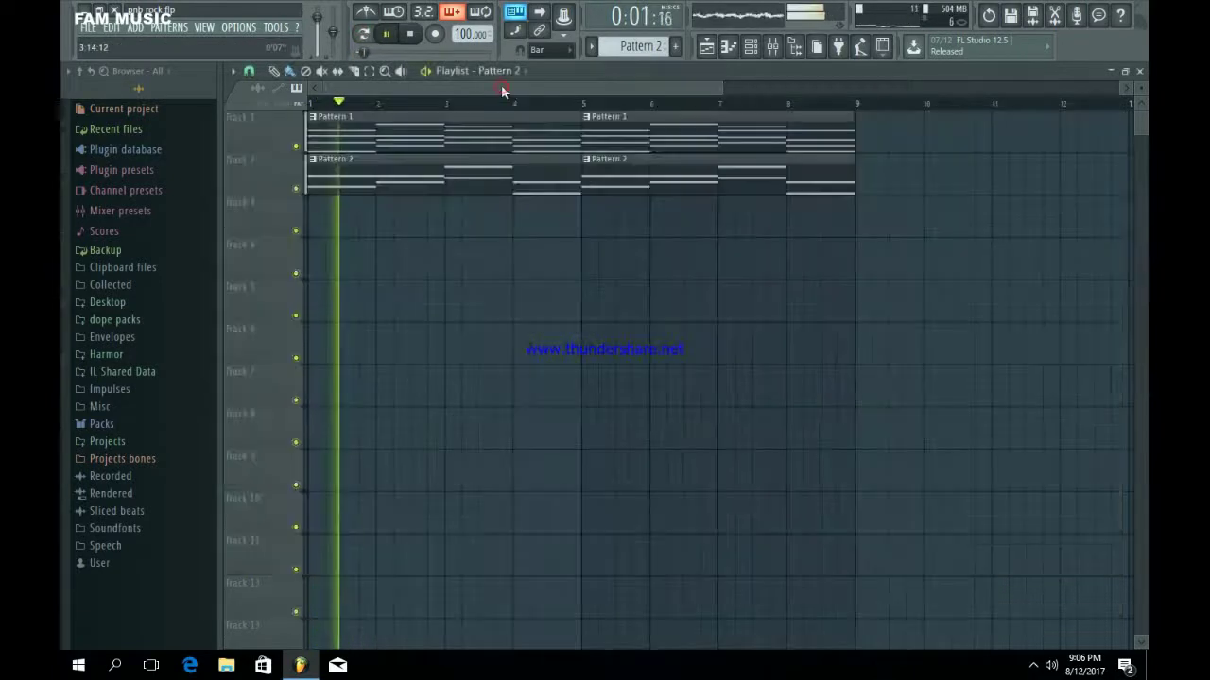
left_click(501, 86)
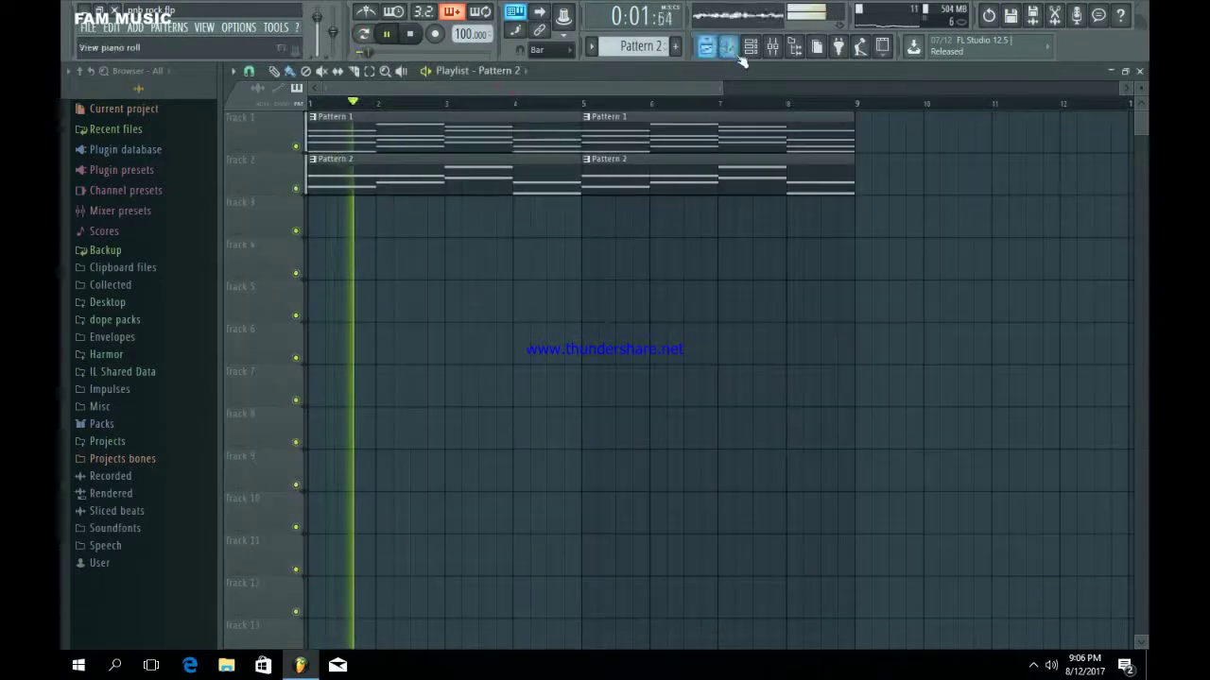
left_click(774, 47)
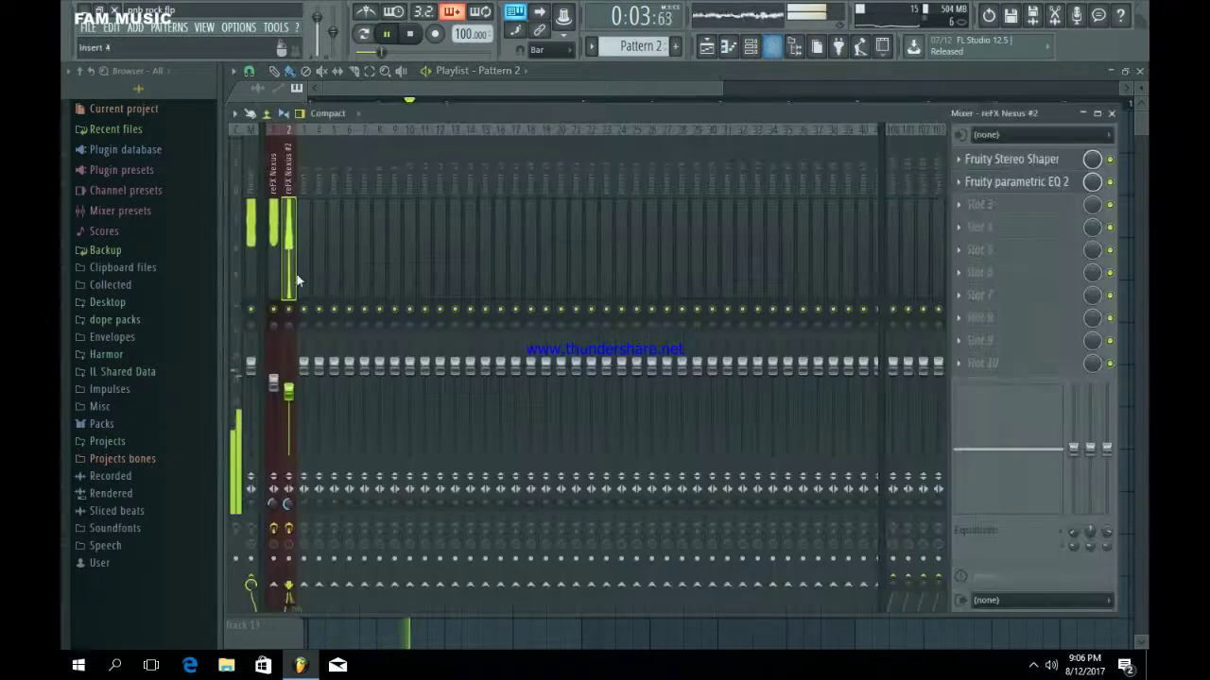
left_click(751, 46)
left_click(348, 208)
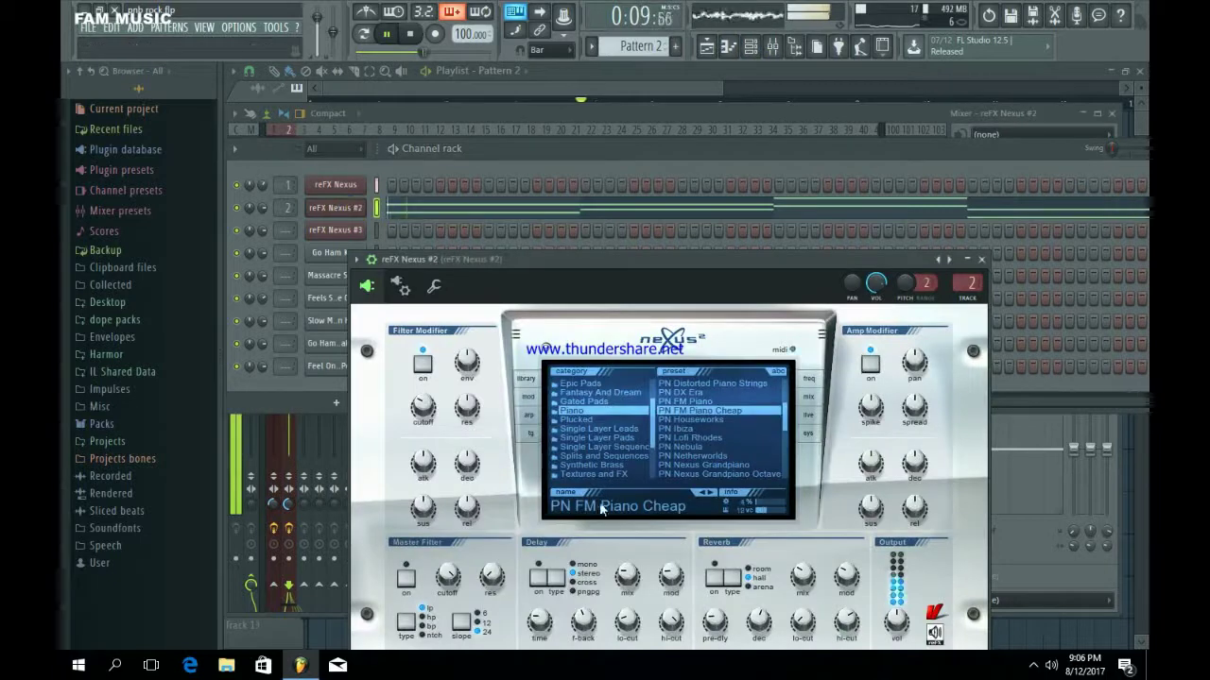
left_click(982, 260)
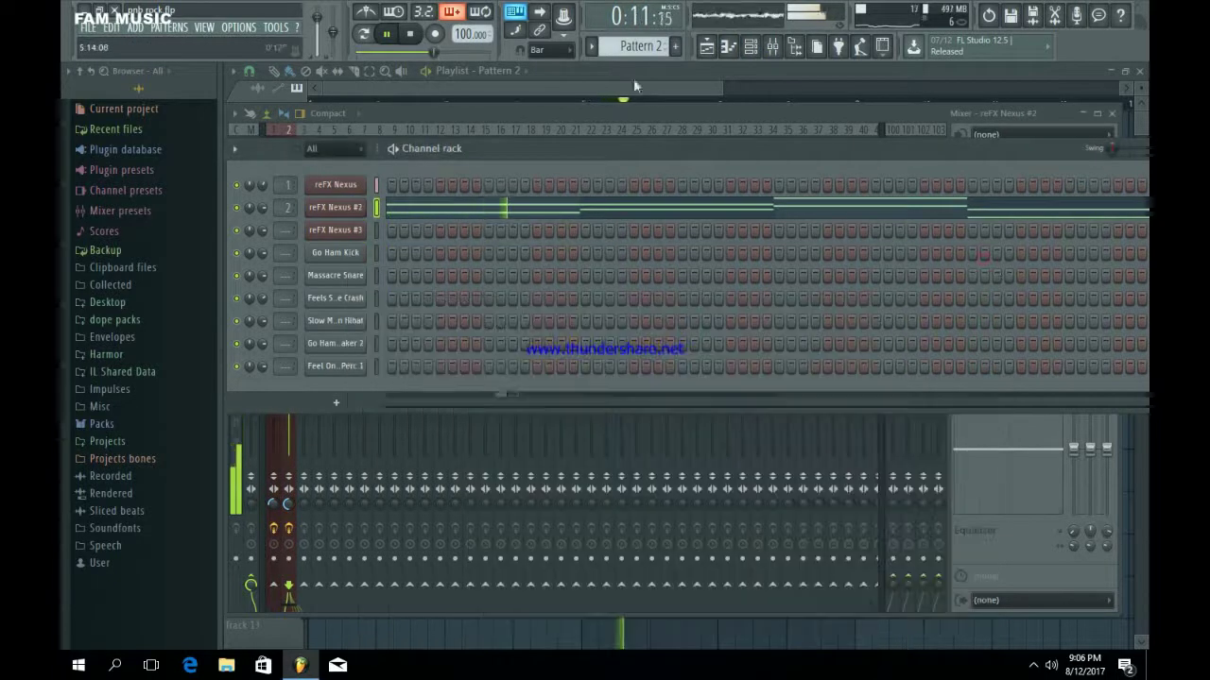
Load Fruity Reeverb 2 into the third slot of the reFX Nexus #2 track, raising its wet level and lowering its bass.
left_click(752, 46)
left_click(965, 209)
left_click(986, 197)
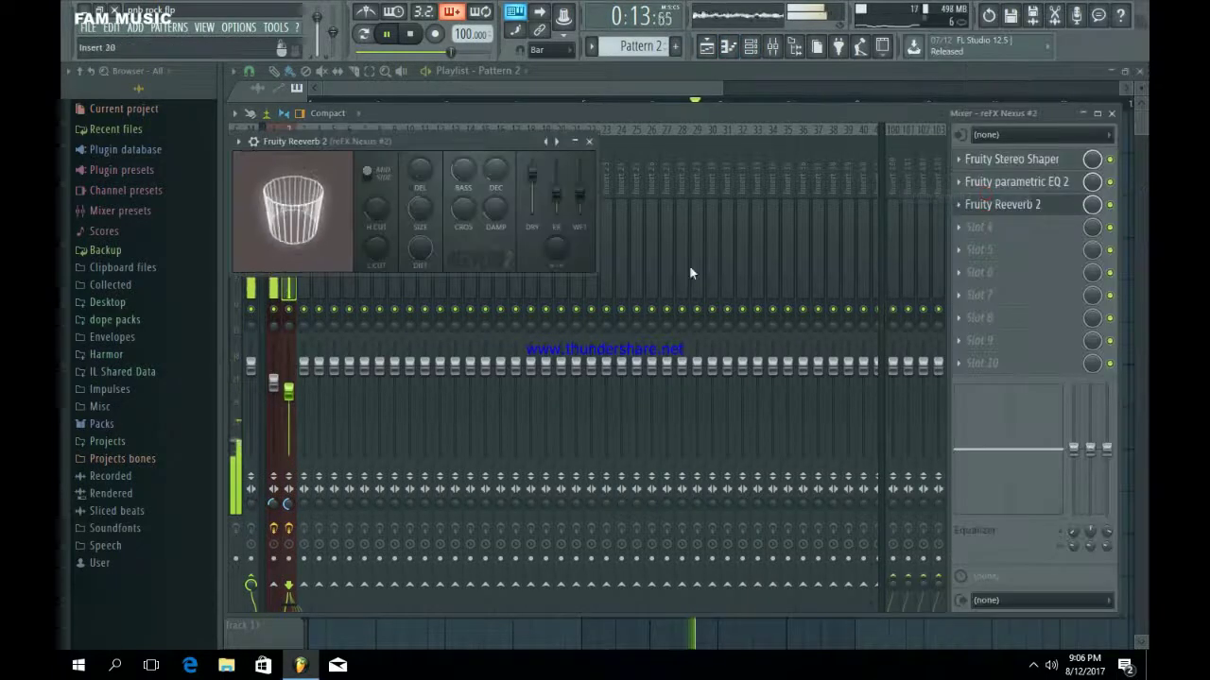
left_click_drag(580, 193, 580, 187)
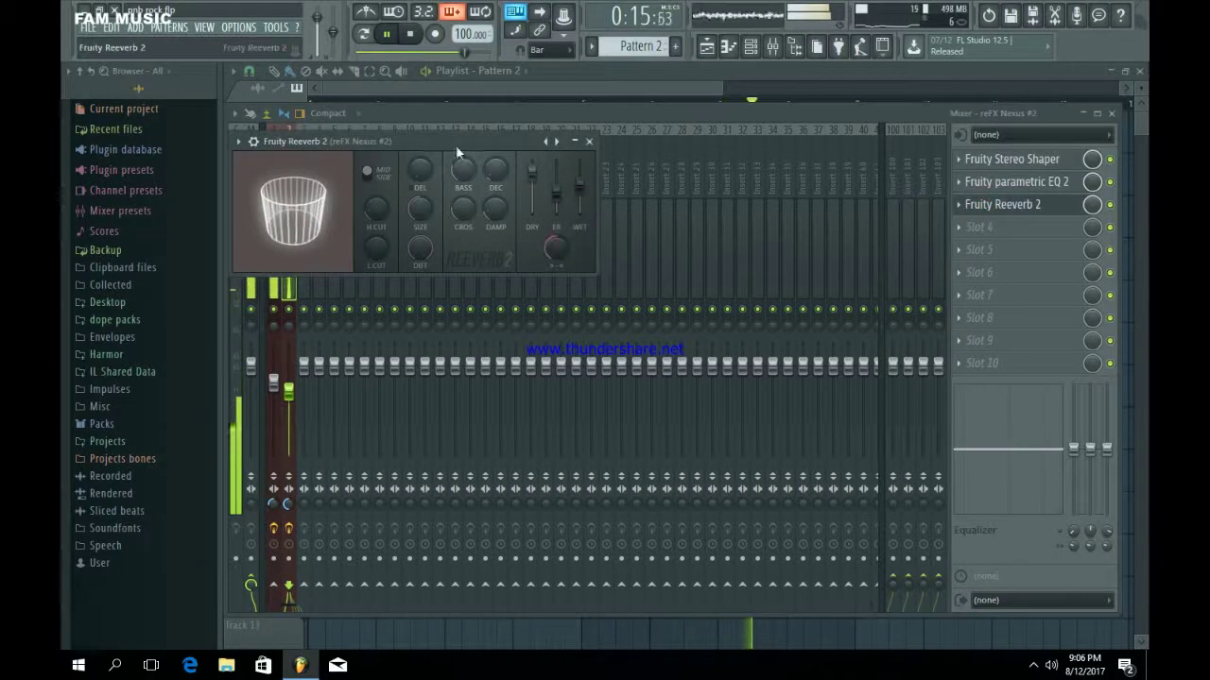
left_click_drag(462, 168, 462, 186)
left_click(588, 140)
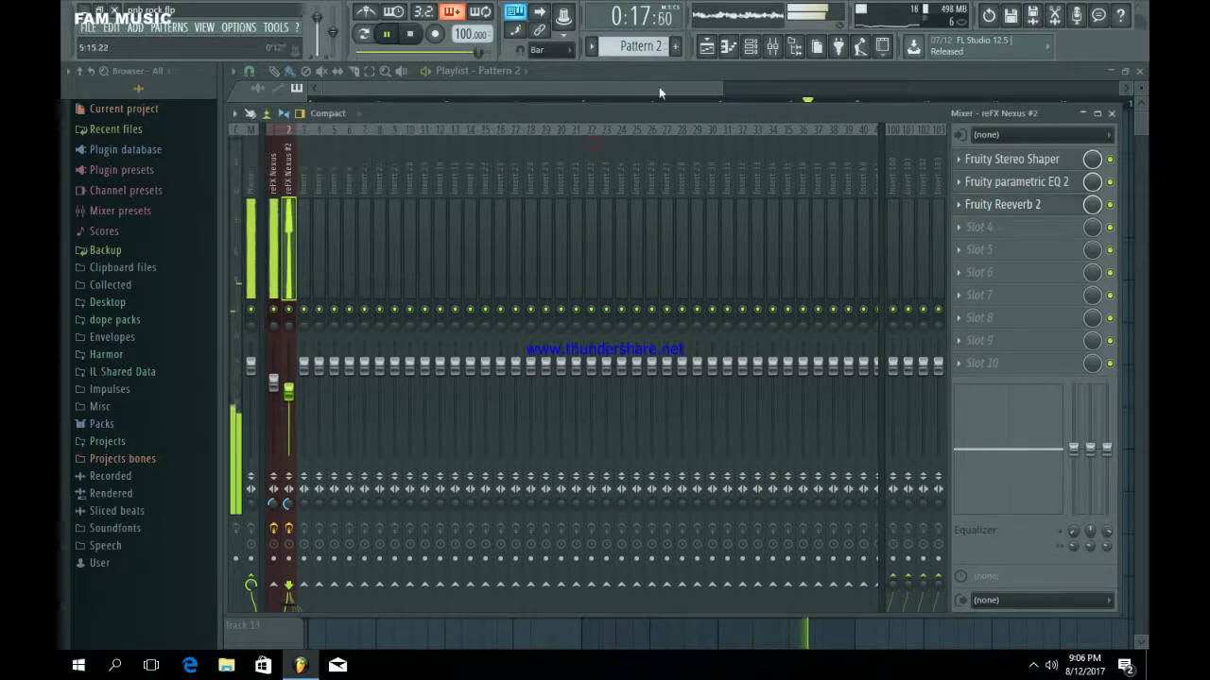
Duplicate the Pattern 2 clips on Track 2 and the Pattern 1 clips on Track 1 so both fill bars 9 to 16.
left_click(659, 91)
left_click_drag(854, 236, 438, 151)
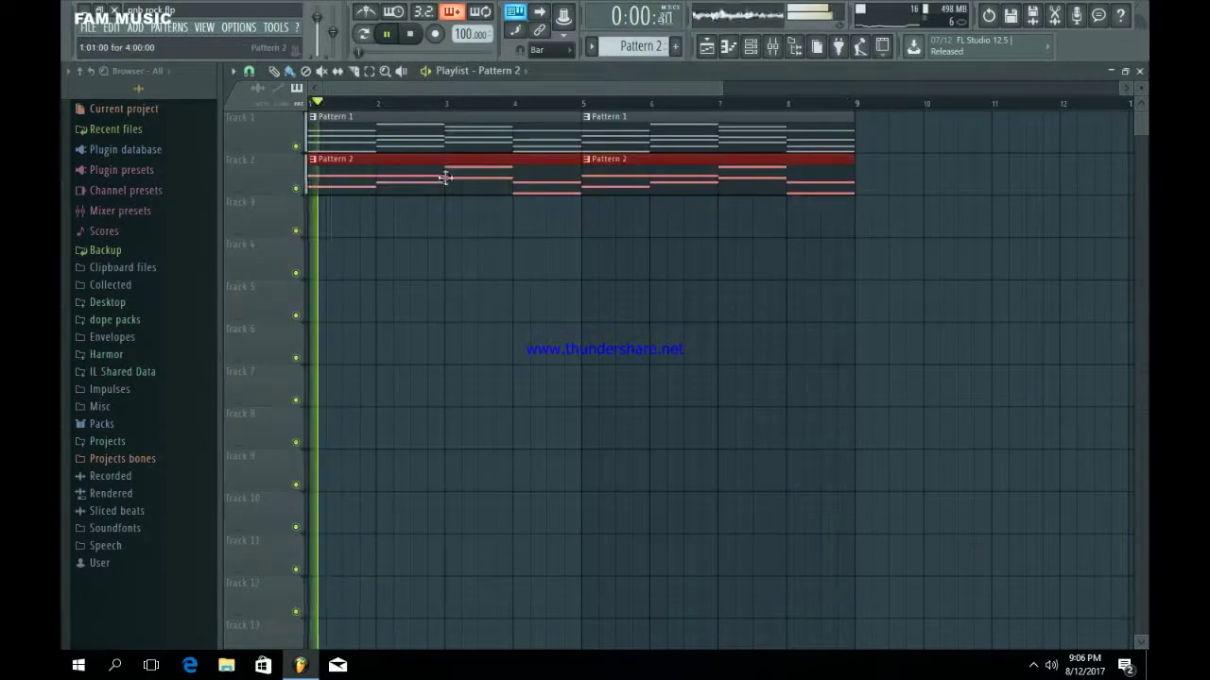
key("ctrl+b")
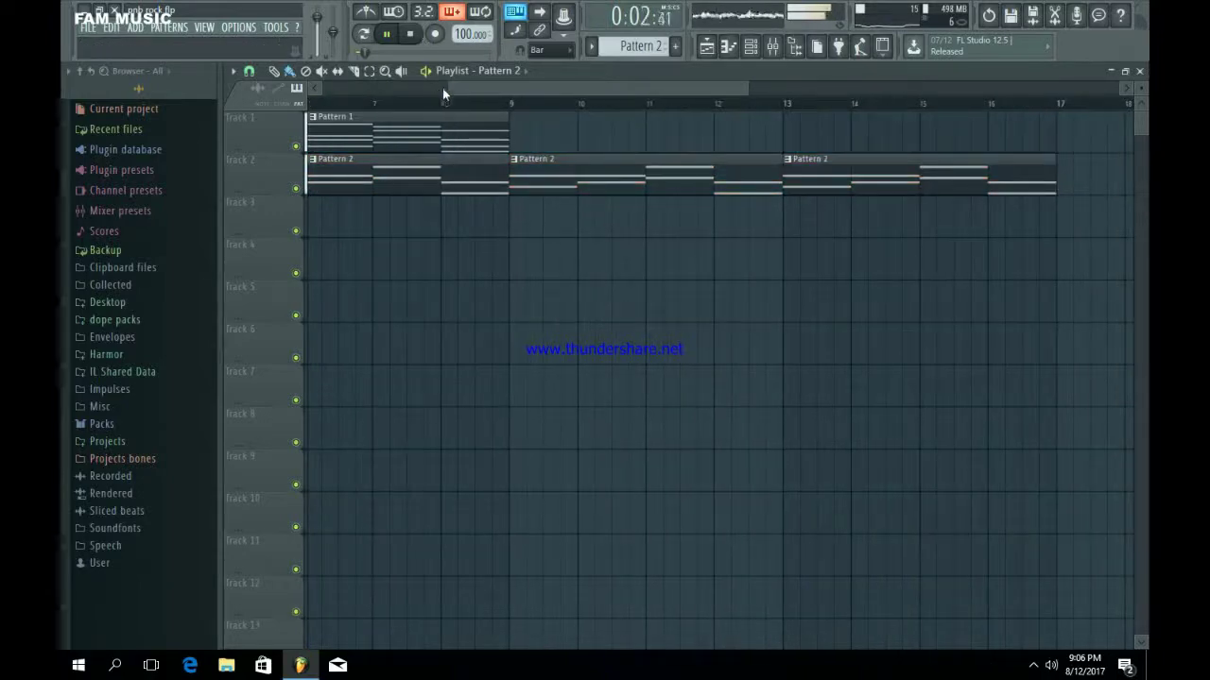
left_click_drag(453, 91, 62, 103)
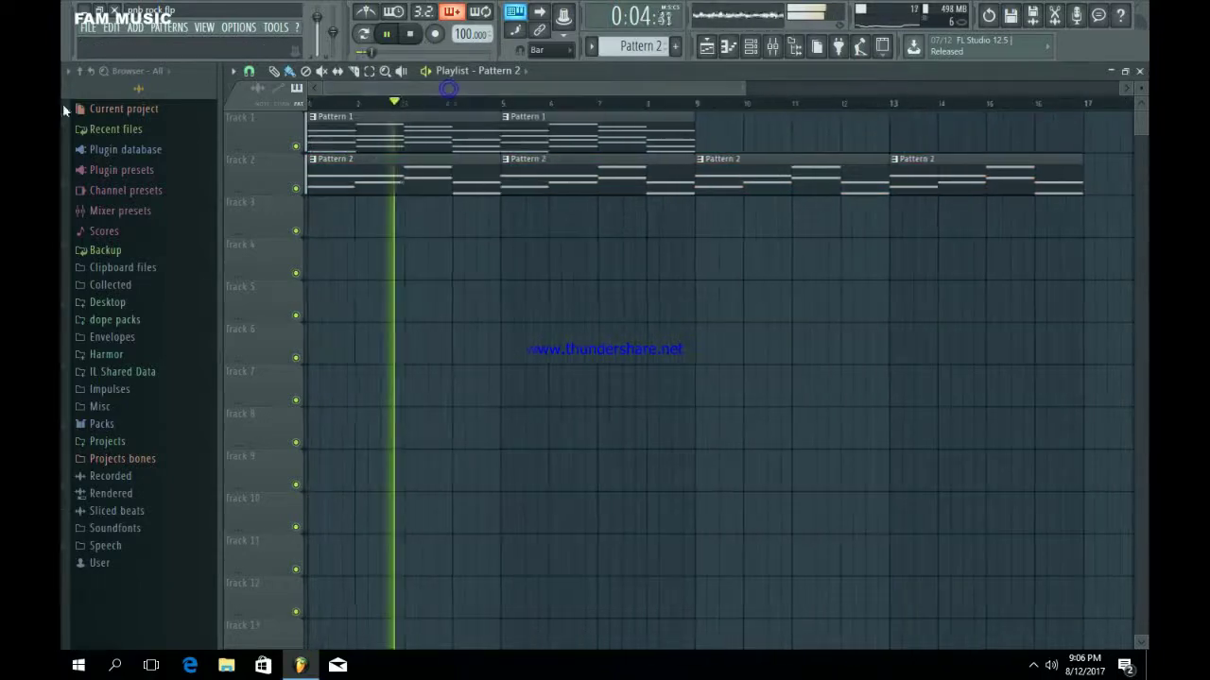
left_click_drag(696, 128, 327, 141)
key("ctrl+b")
left_click(548, 210, "ctrl")
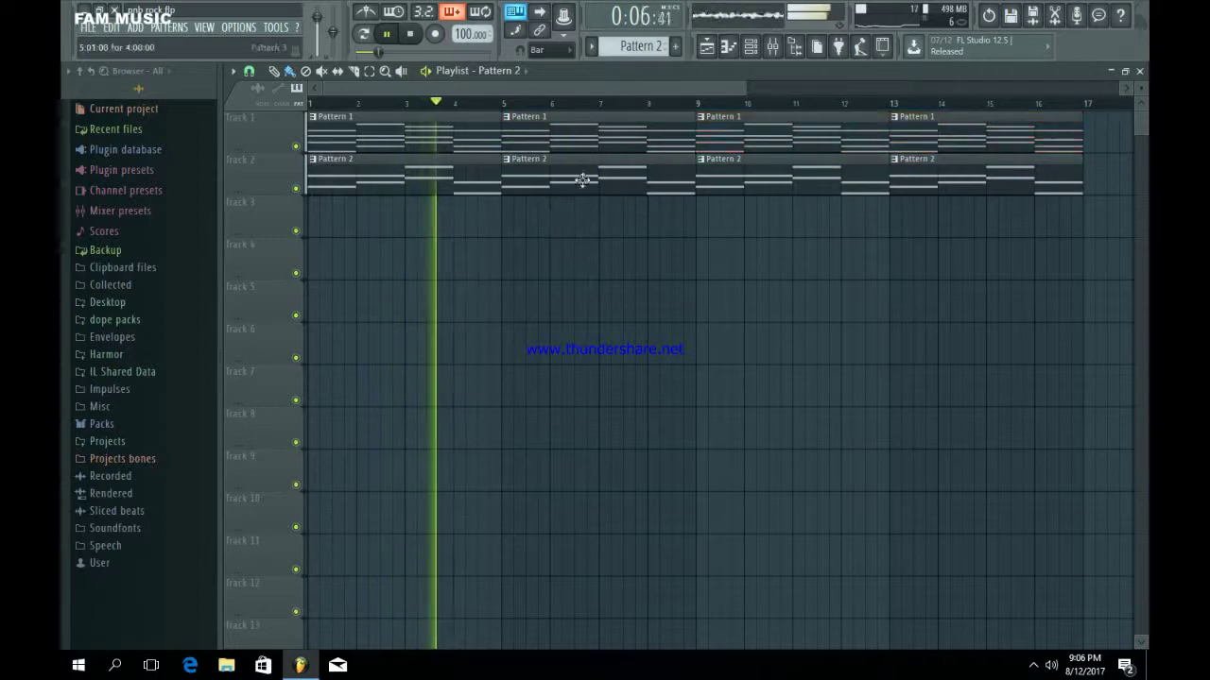
Stop playback, switch to the empty Pattern 3 and add a Harmor channel.
key("space")
right_click(580, 180)
right_click(490, 183)
left_click(750, 46)
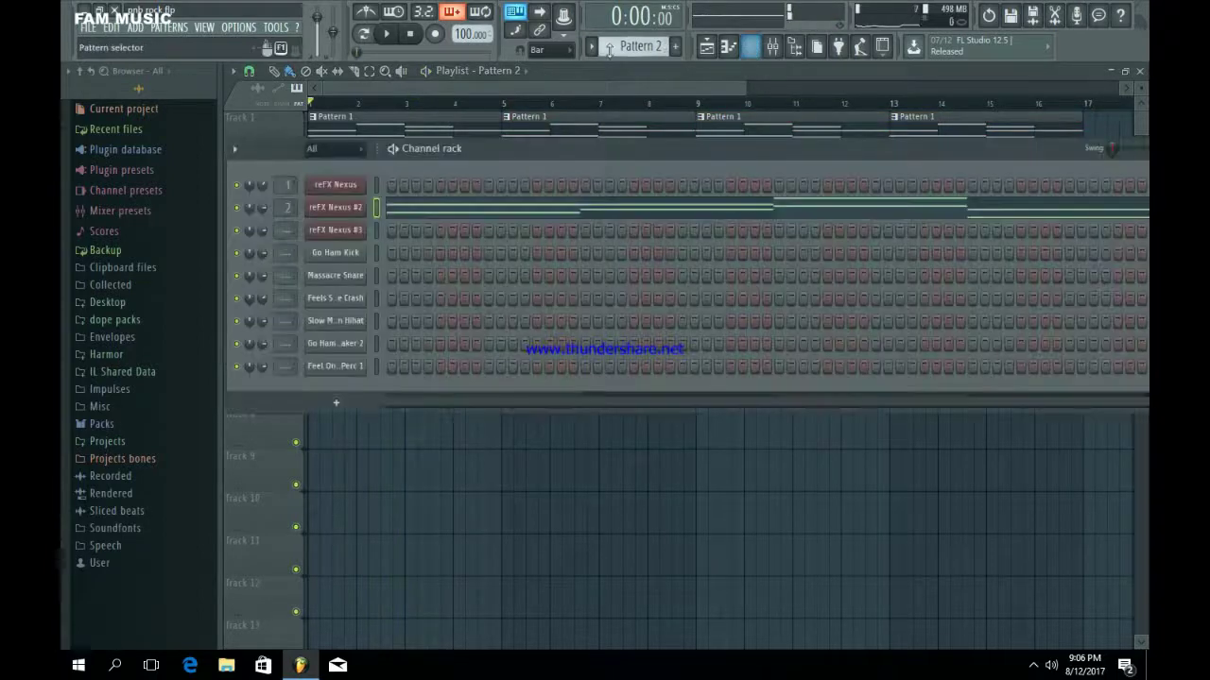
scroll(620, 52, "down", 1)
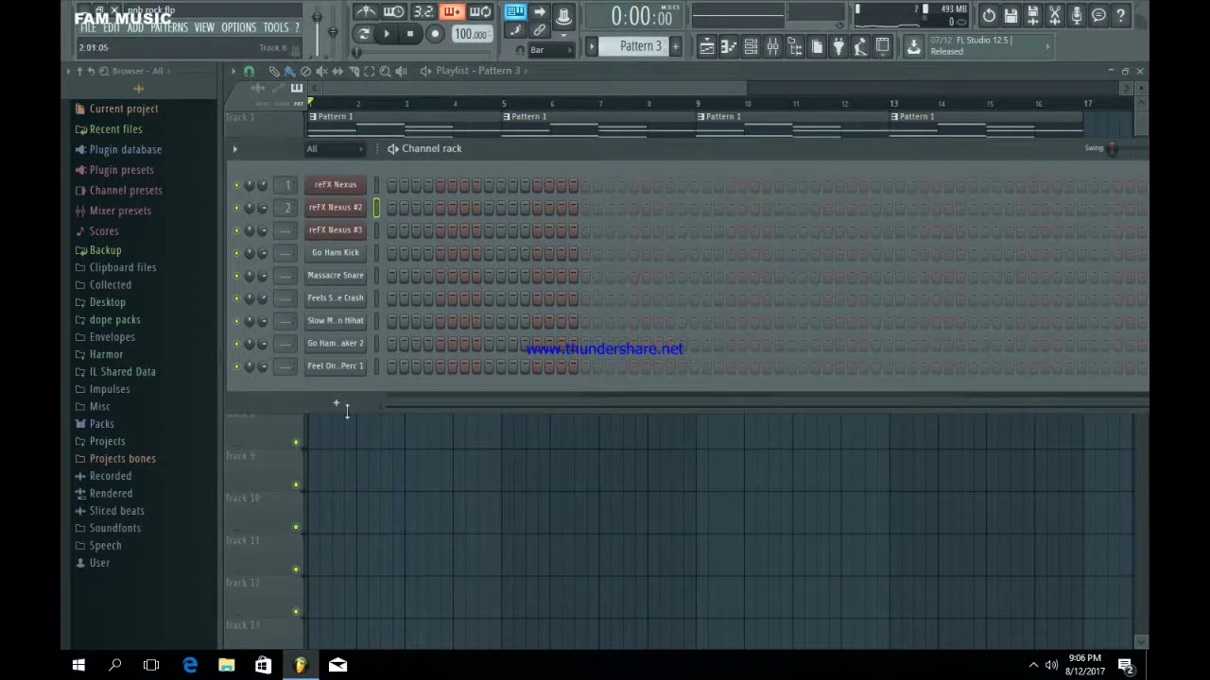
left_click(337, 405)
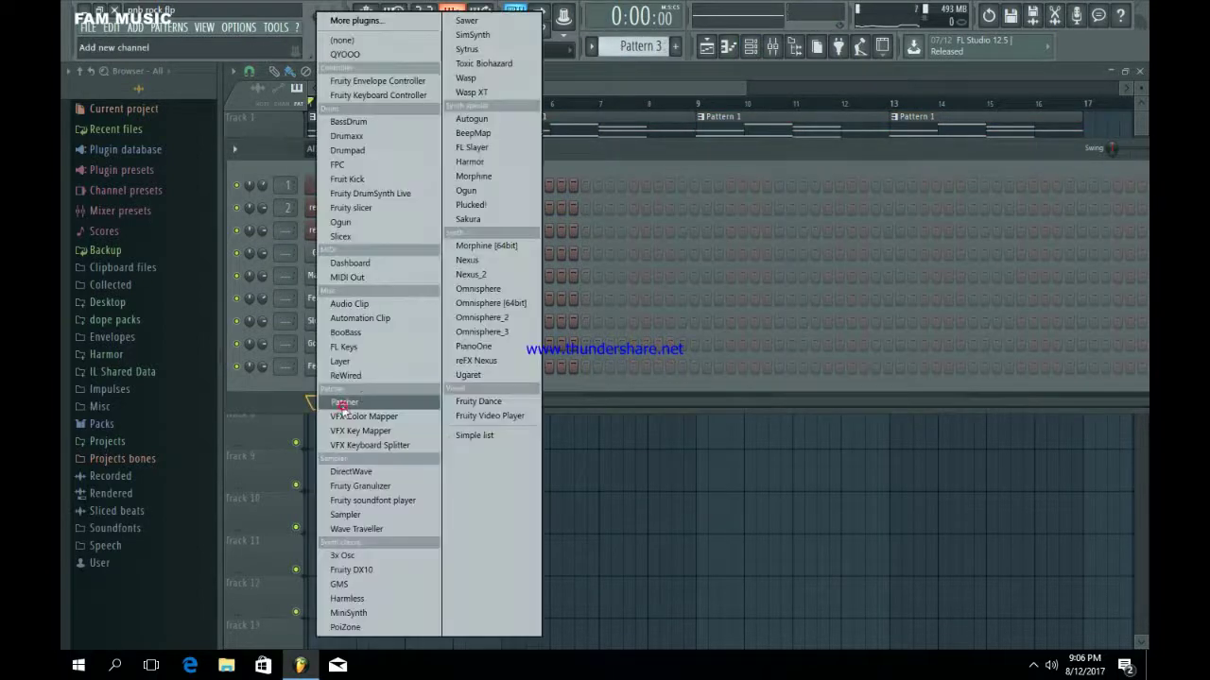
left_click(510, 168)
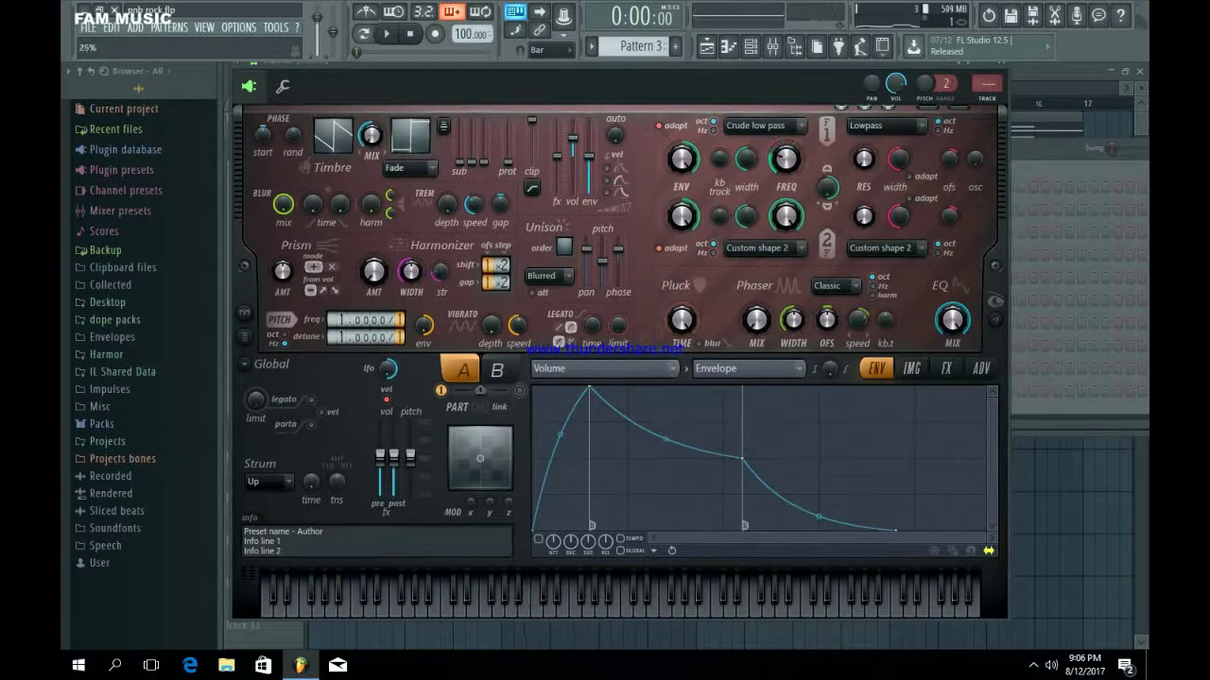
Audition notes in Harmor while raising the unison order, enabling legato and porta, and setting the pitch frequency ratio to 1.0000/2.
key("m")
key("v")
key("b")
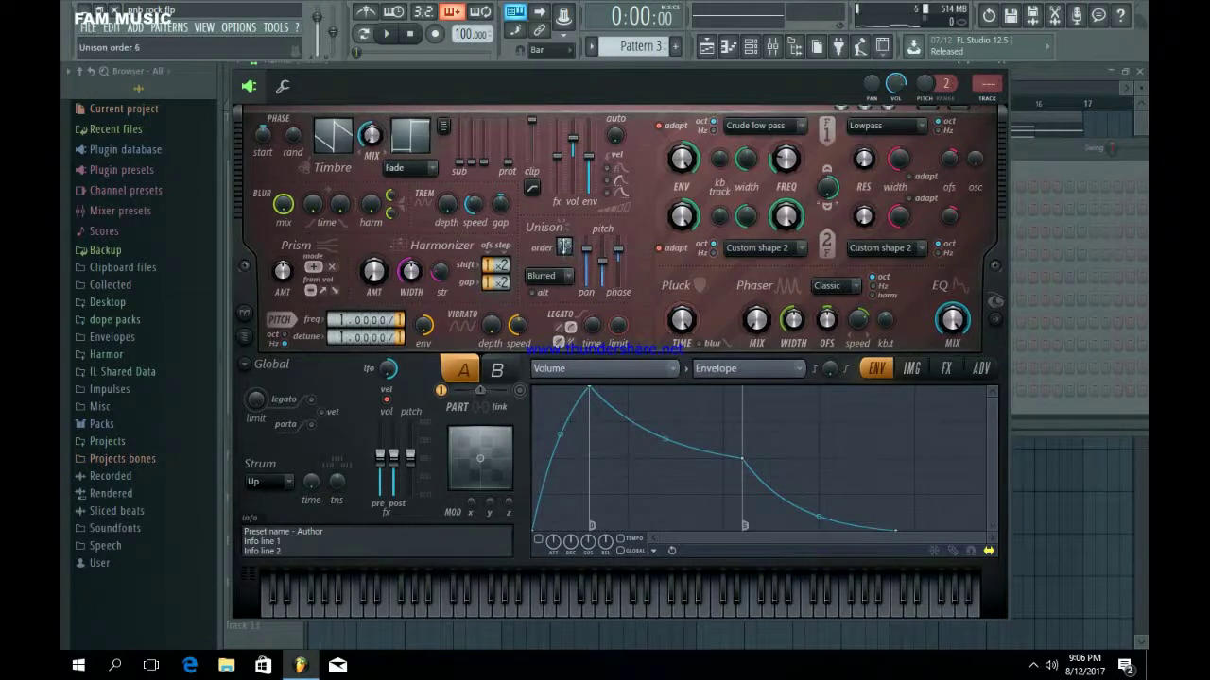
key("x")
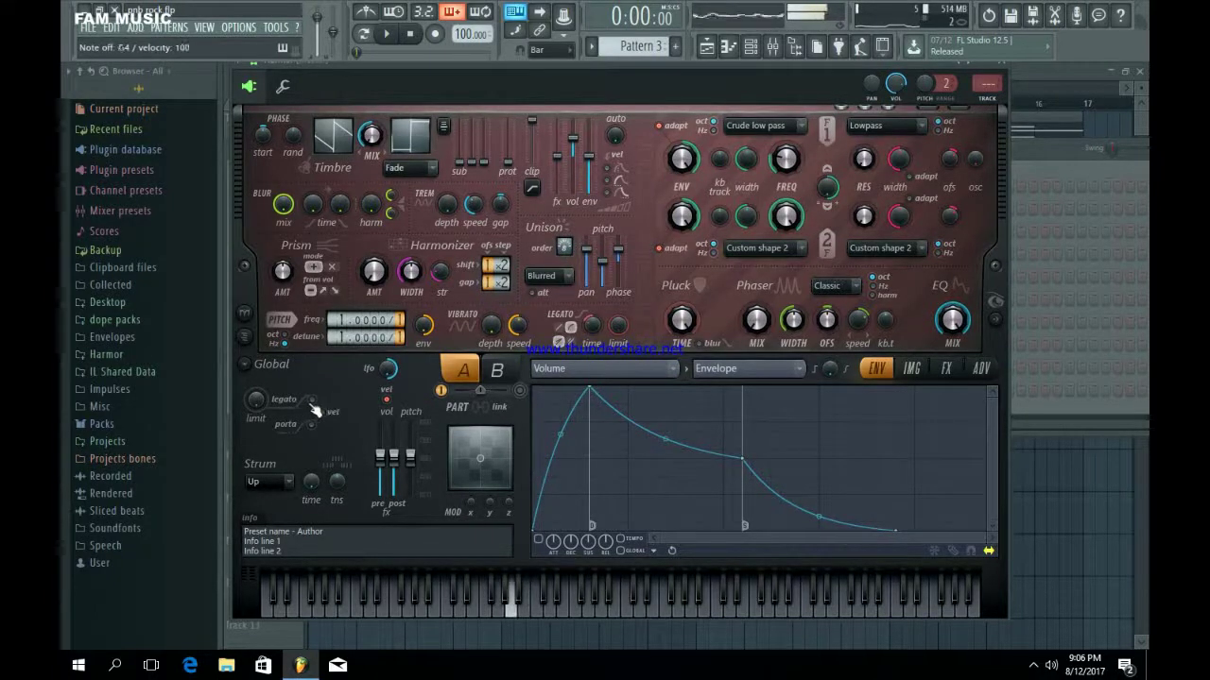
key("c")
key("comma")
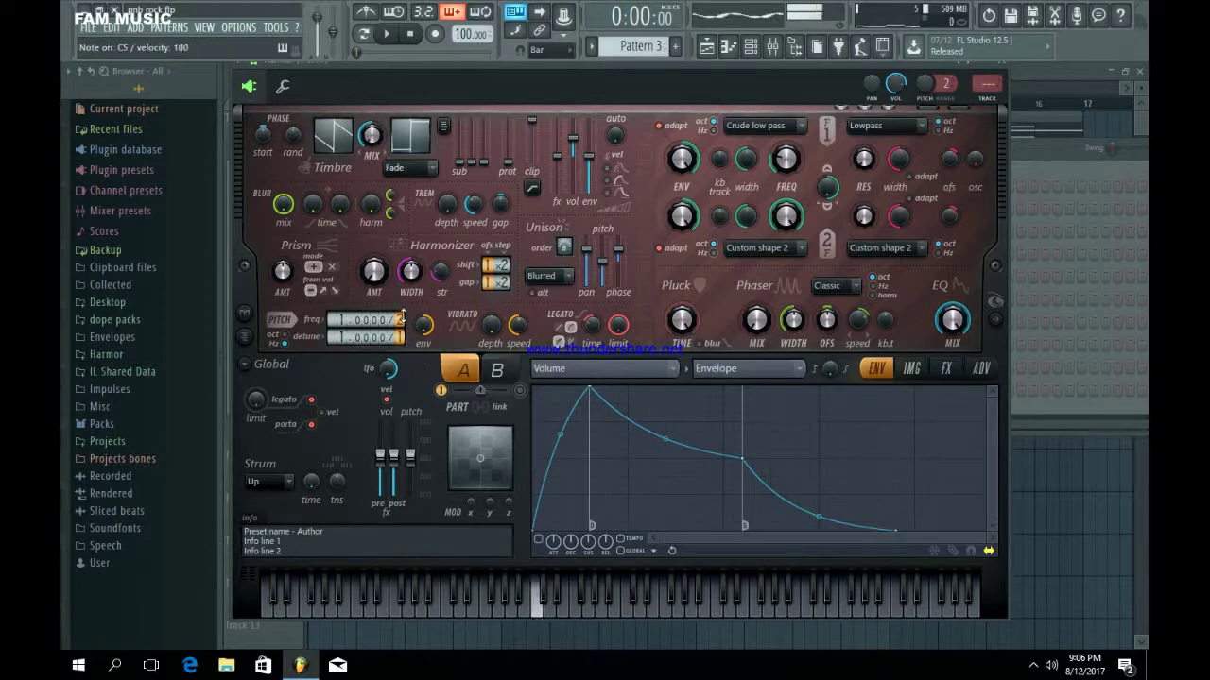
Lower Harmor's filter 1 frequency while auditioning notes, and set the reverb's wet level to about 57%.
key("b")
key("n")
left_click_drag(778, 163, 779, 174)
key("m")
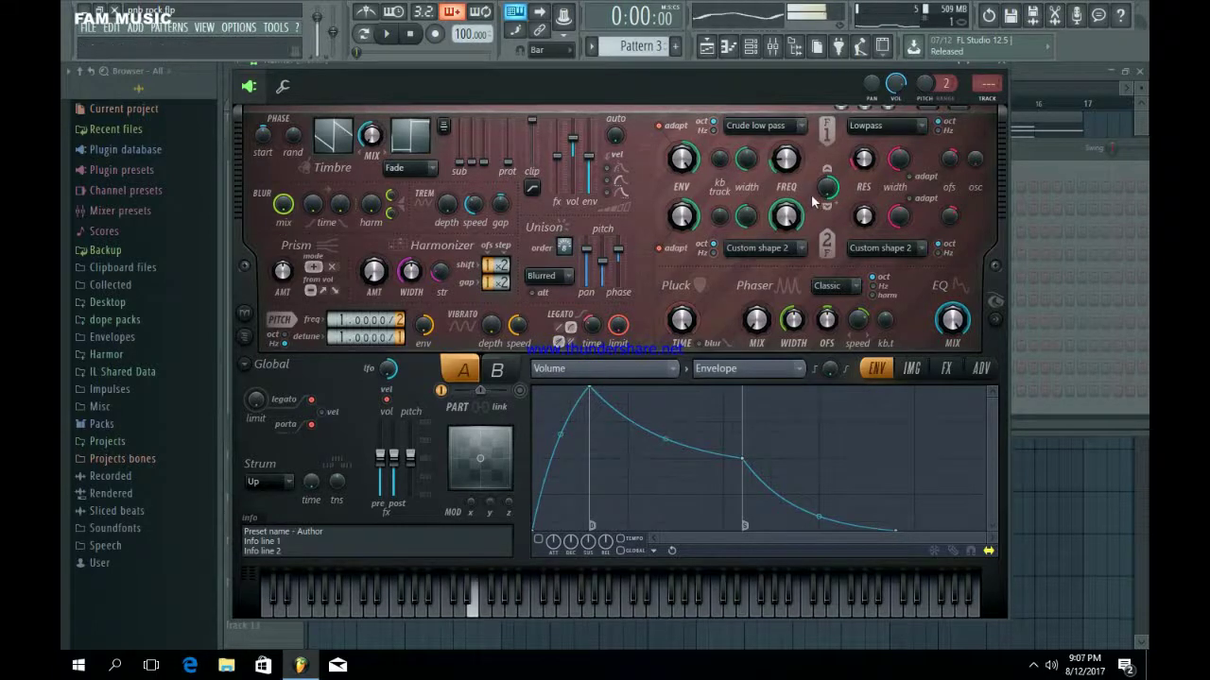
key("c")
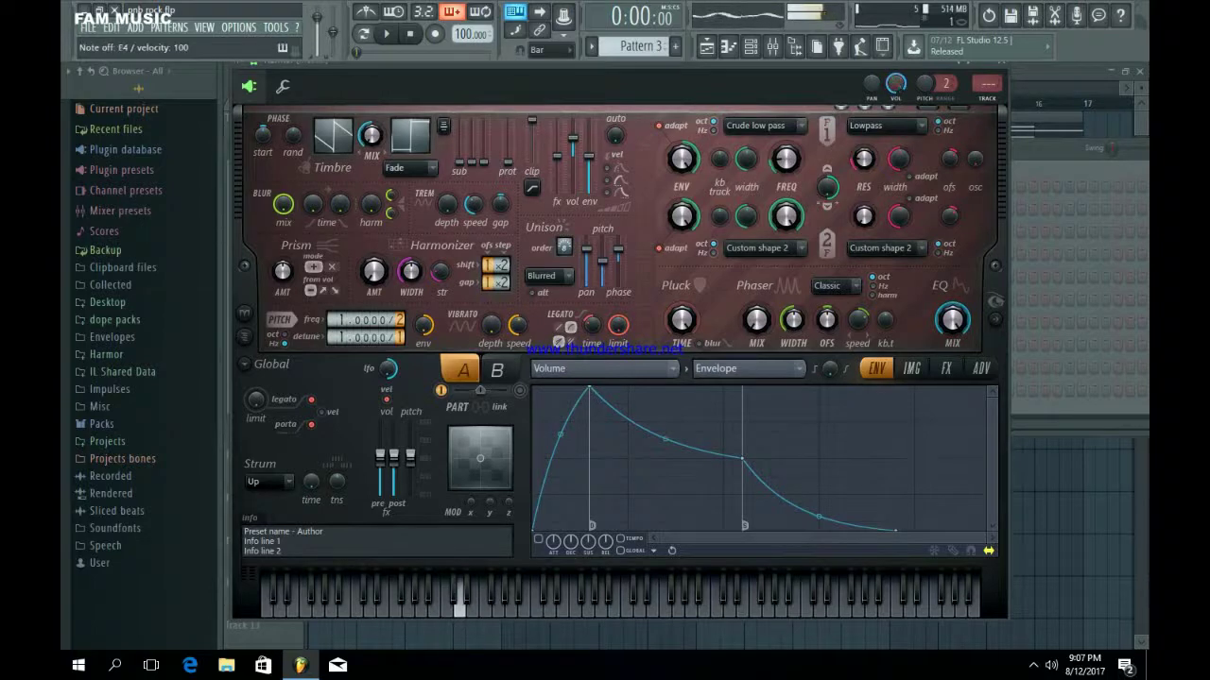
left_click(944, 370)
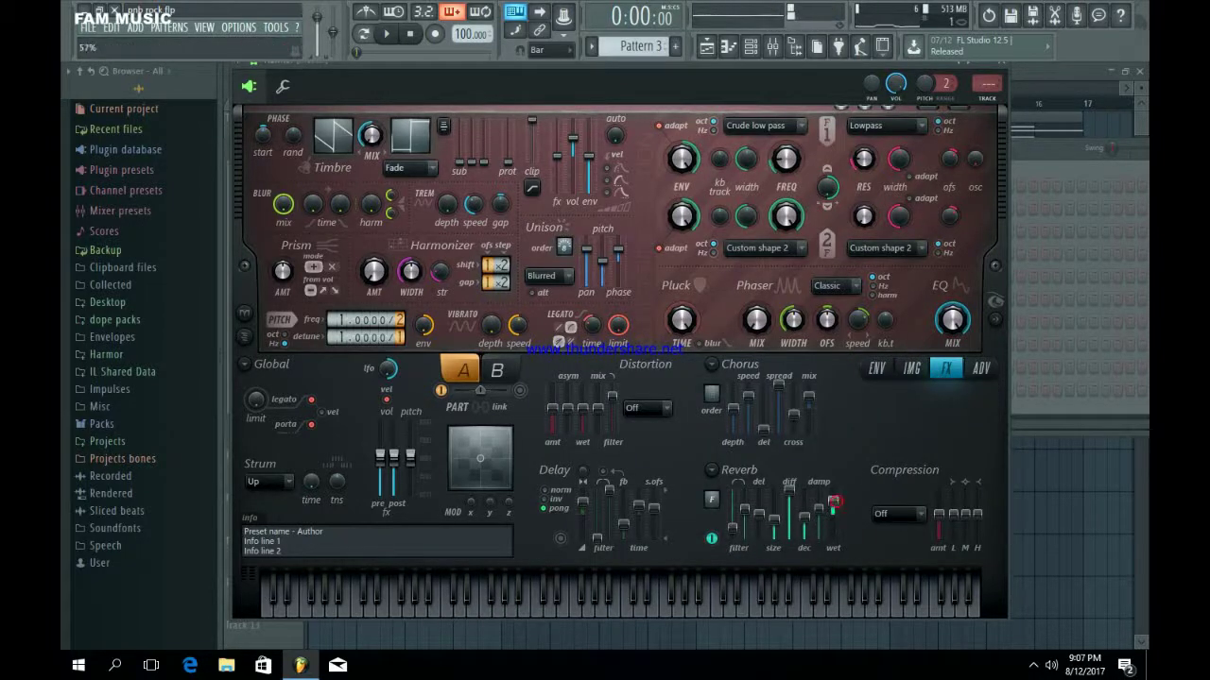
left_click(1009, 69)
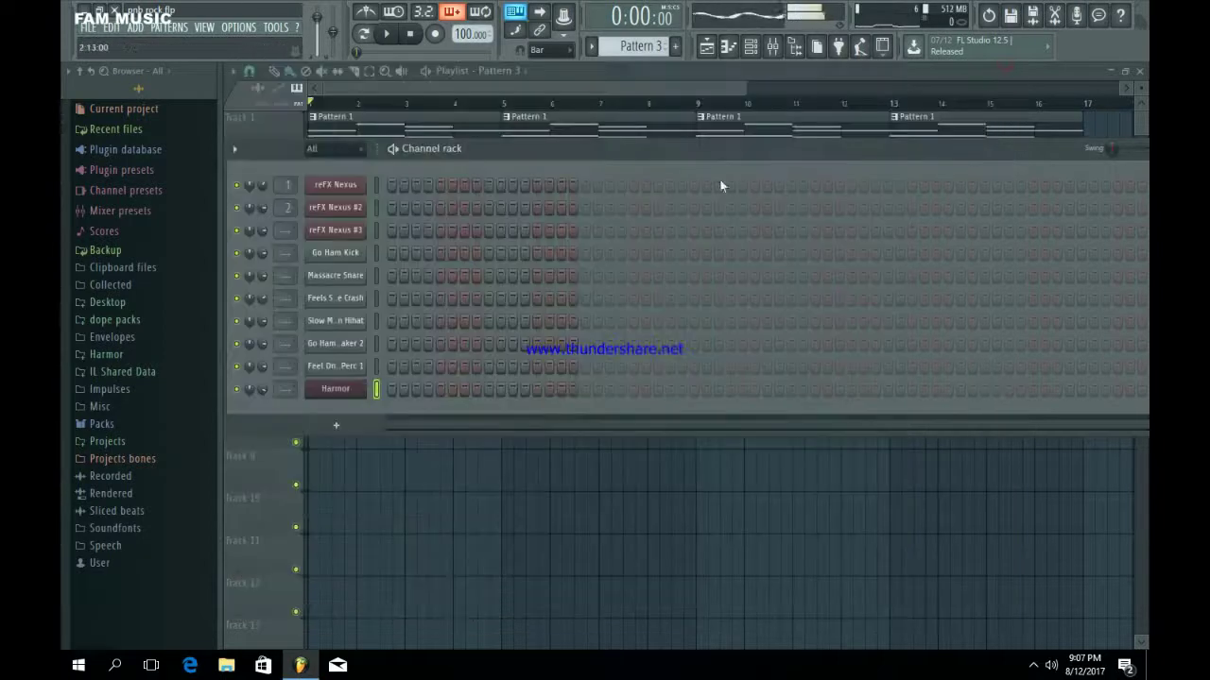
Copy the reFX Nexus chords from Pattern 1 into the Harmor channel of Pattern 3 and open them in the piano roll.
scroll(634, 50, "up", 2)
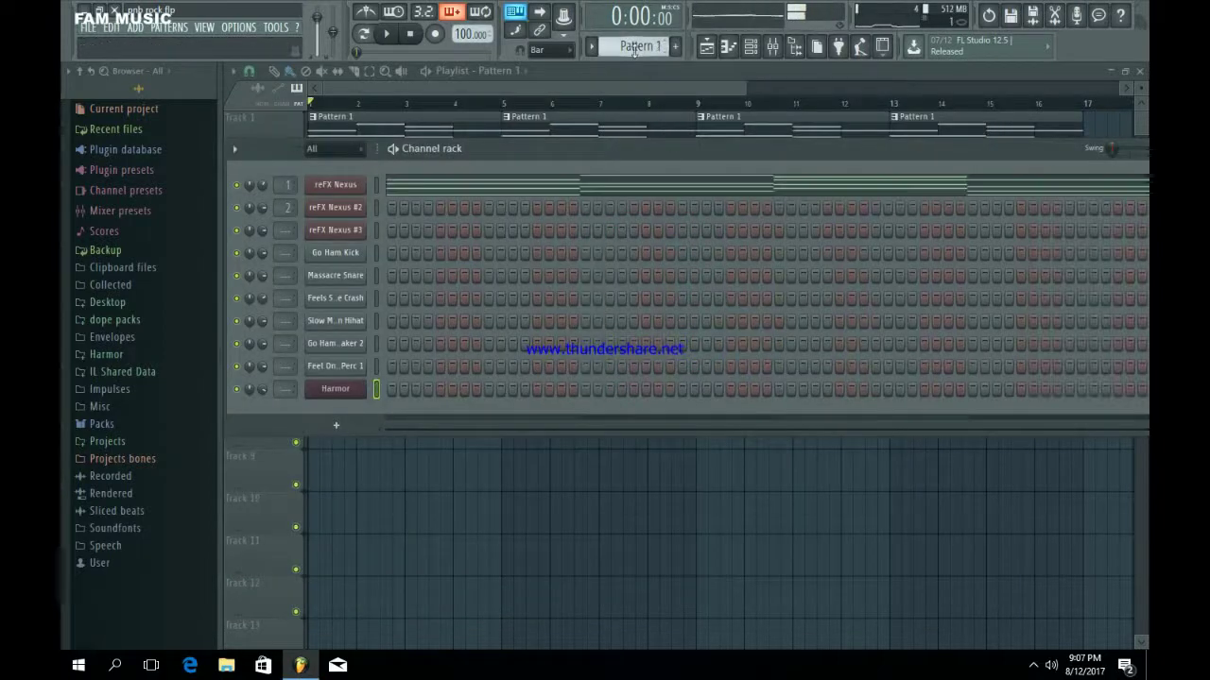
left_click(376, 186)
scroll(631, 45, "down", 2)
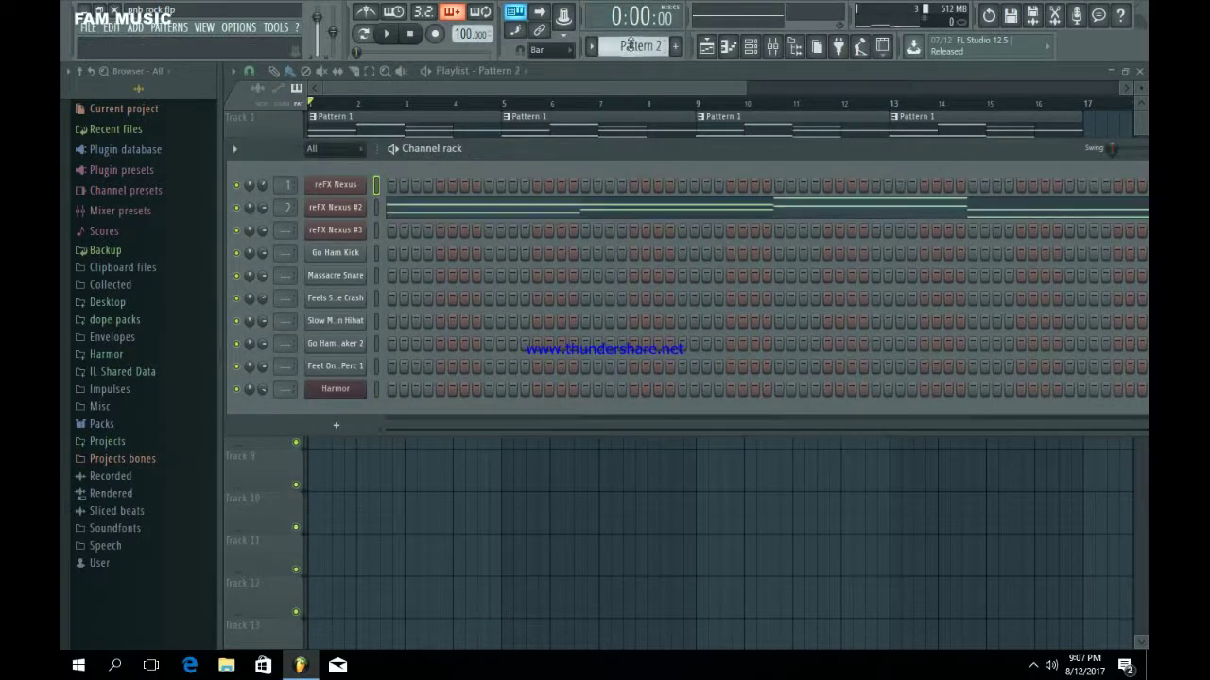
key("ctrl+v")
left_click(403, 392)
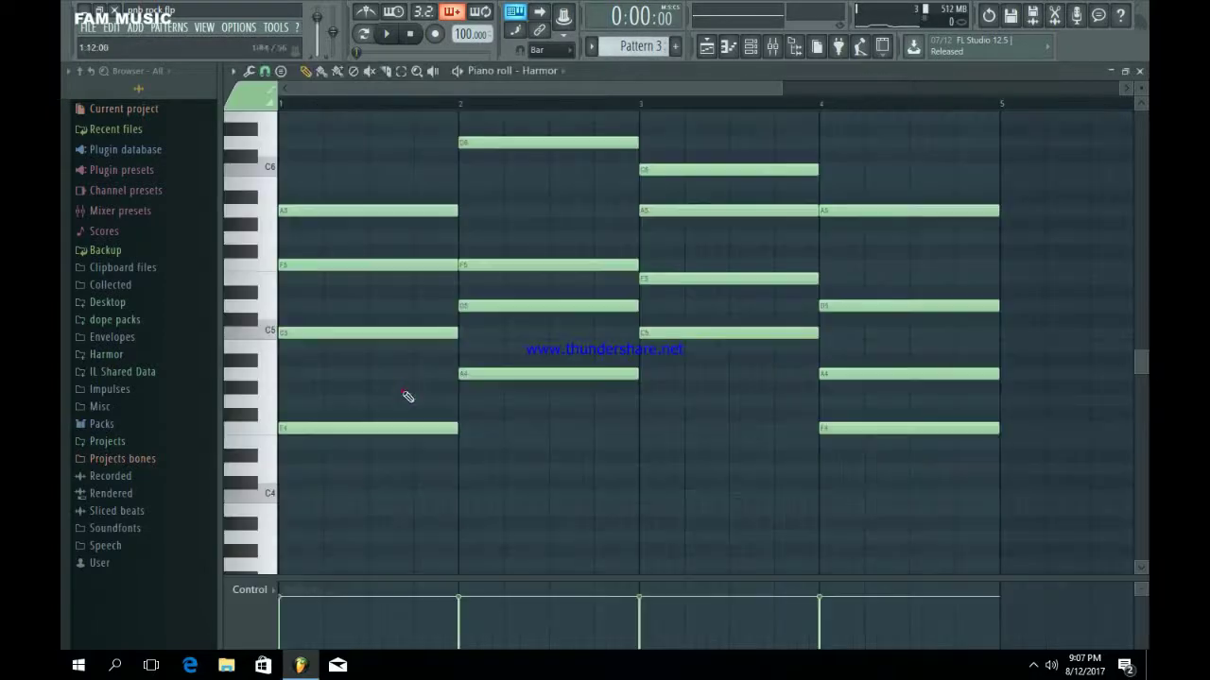
right_click(378, 333)
right_click(383, 265)
right_click(391, 211)
right_click(501, 266)
right_click(525, 306)
right_click(543, 375)
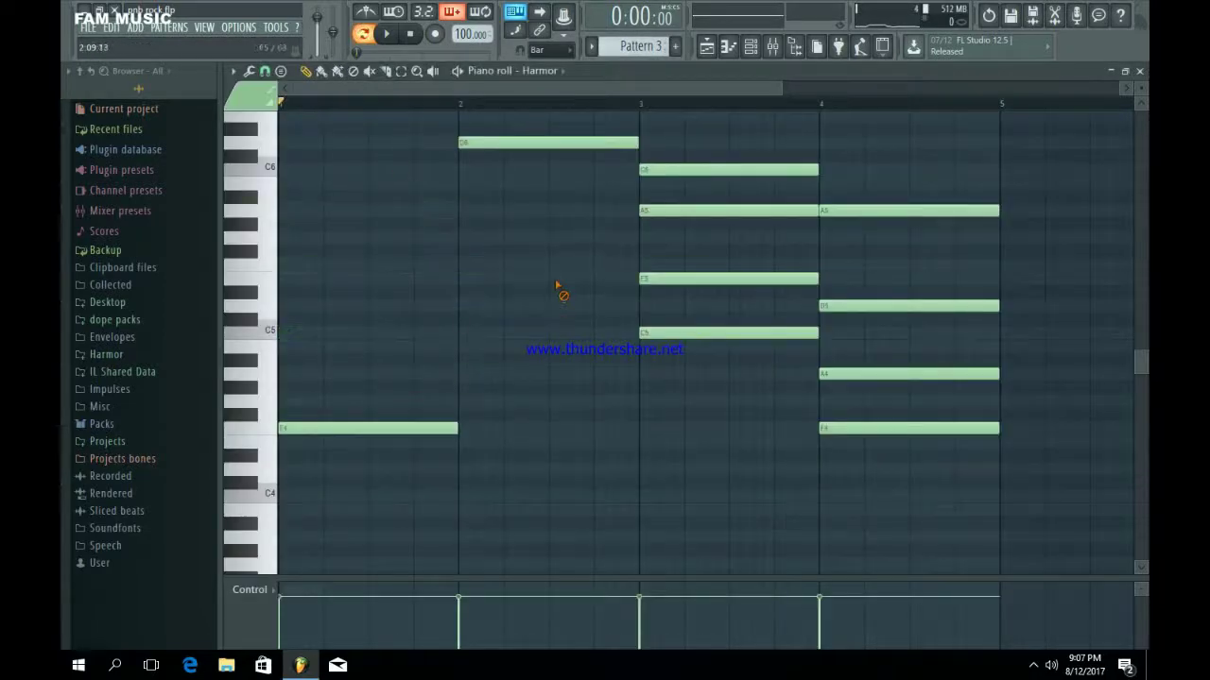
left_click(753, 54)
key("ctrl+v")
Delete the upper chord notes in bars 1 and 2 of the Harmor part, keeping only F4 and A4.
left_click(615, 393)
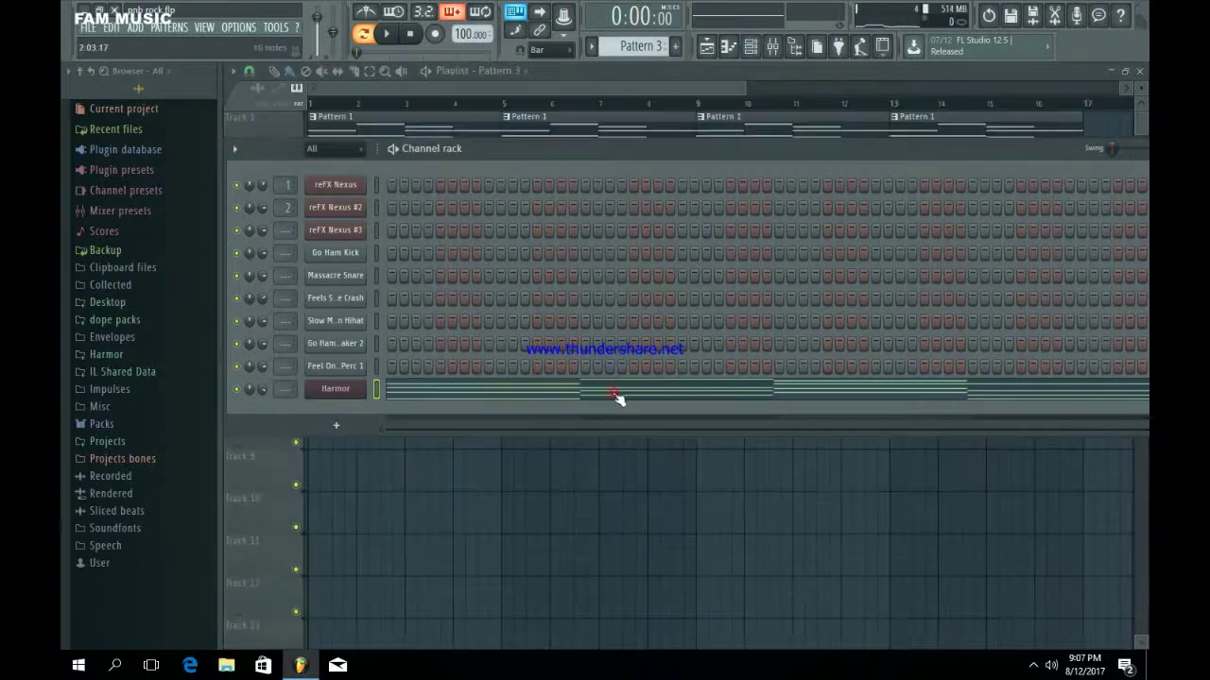
left_click(615, 392)
right_click(482, 210)
right_click(483, 266)
right_click(485, 332)
right_click(605, 305)
right_click(652, 265)
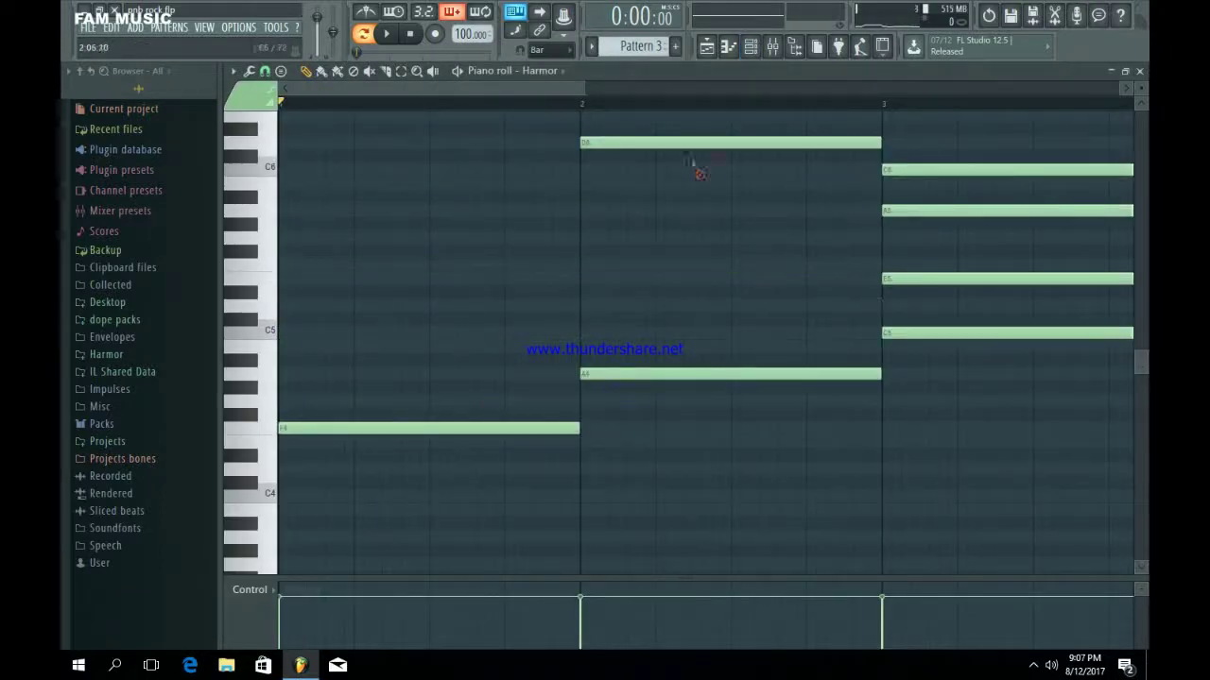
right_click(685, 142)
Delete the upper chord notes in bars 3 and 4 of the Harmor part, keeping only C5 and F4.
left_click_drag(581, 85, 798, 87)
right_click(727, 168)
right_click(737, 209)
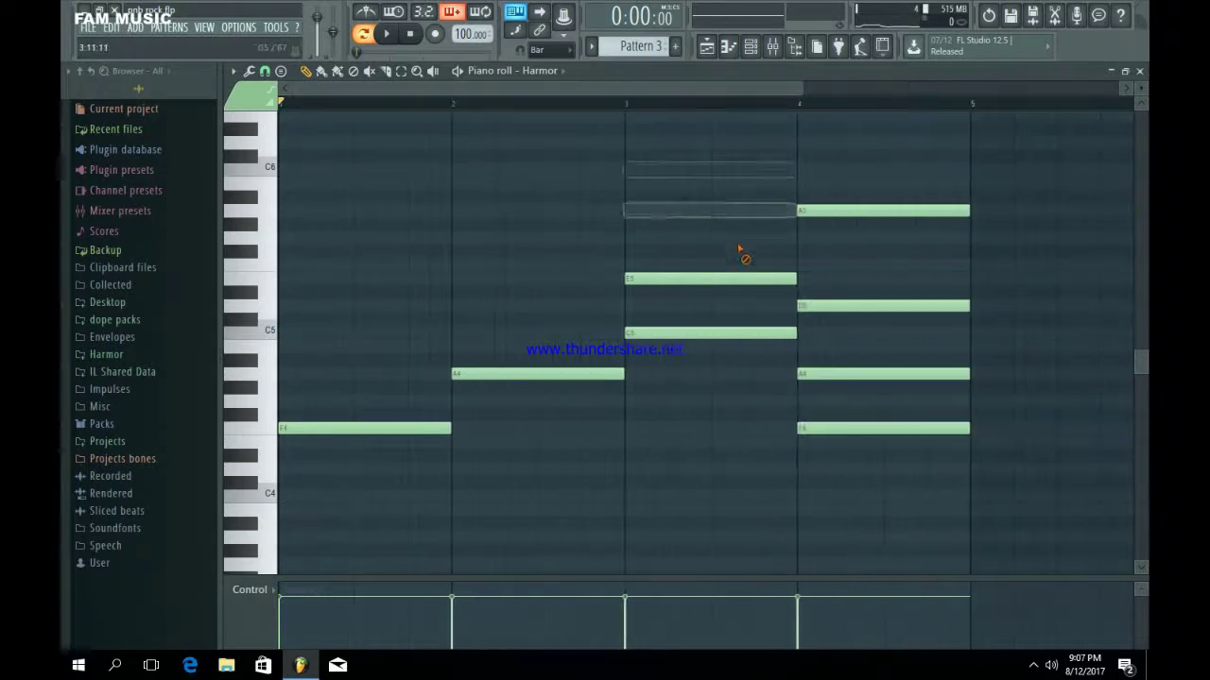
right_click(756, 277)
right_click(879, 209)
right_click(889, 304)
right_click(881, 373)
Shorten the A4 note in bar 2 to half a bar and add a half-bar D5 note directly after it.
key("space")
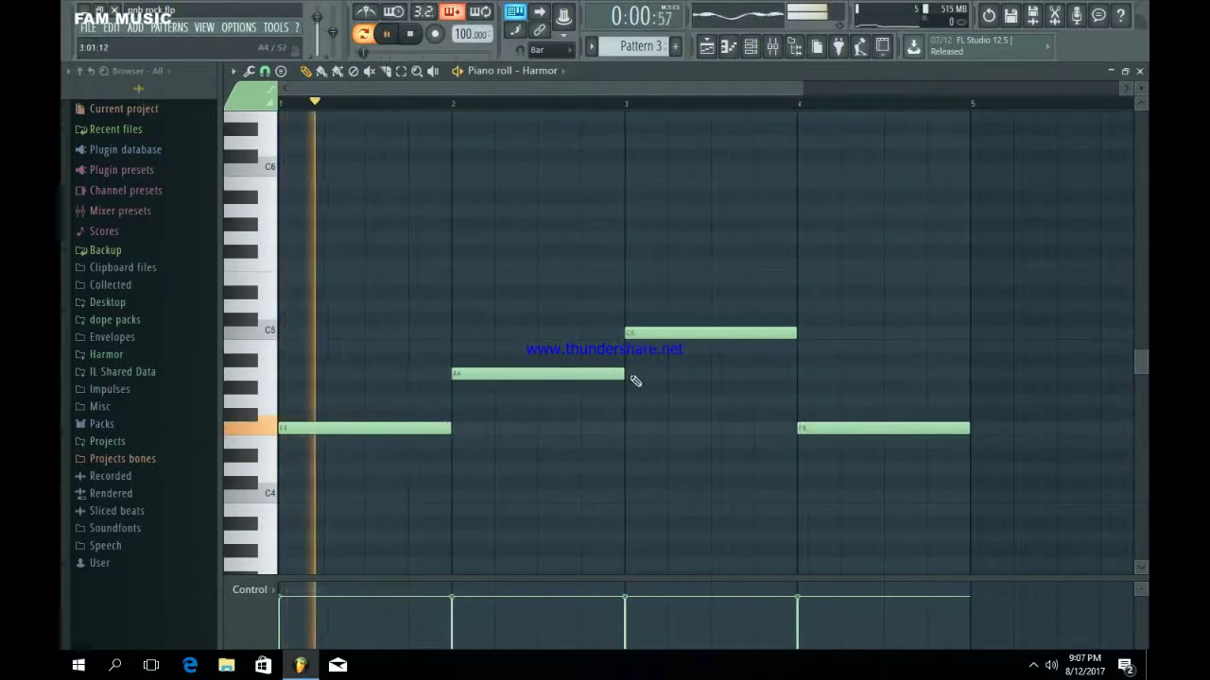
left_click_drag(623, 374, 536, 380)
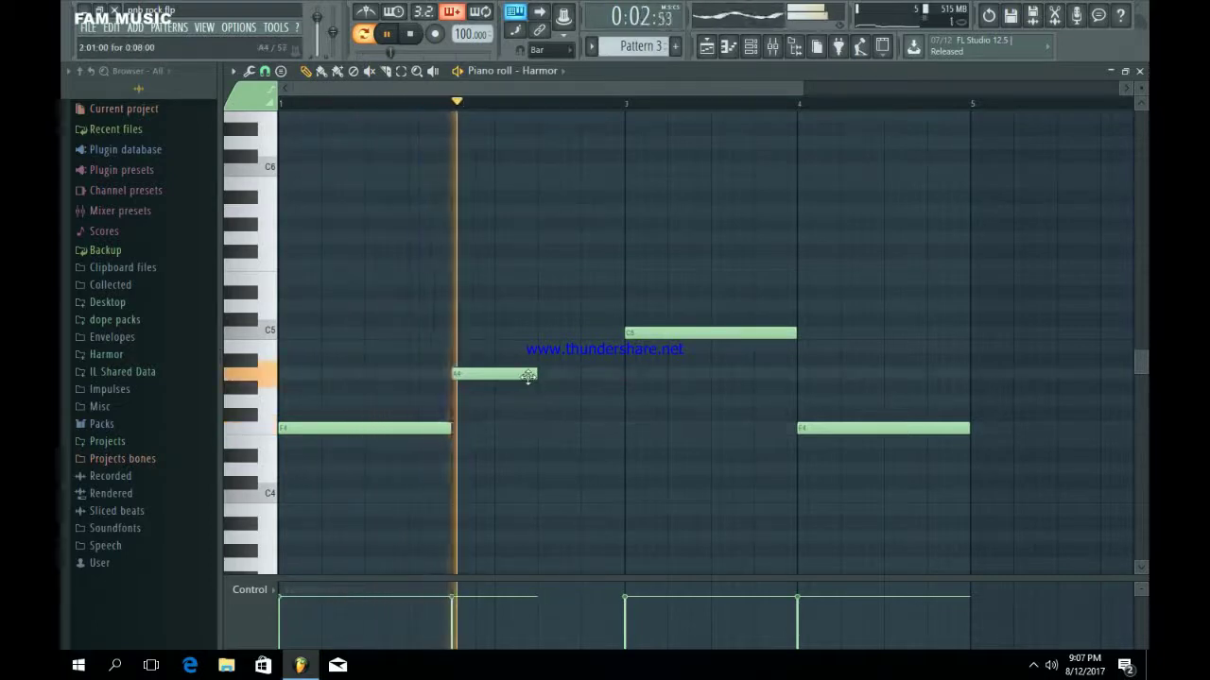
left_click(540, 346)
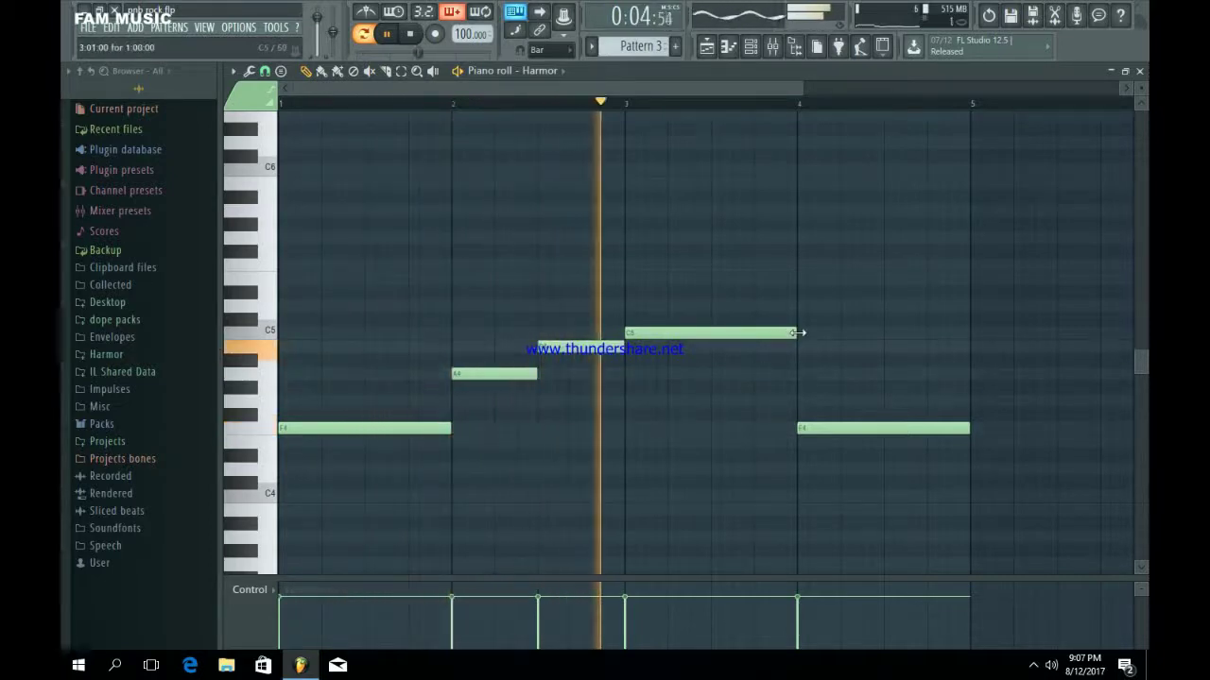
key("space")
left_click_drag(579, 350, 578, 311)
Play the pattern, shorten the C5 note in bar 3 to half a bar and follow it with a half-bar G4 note.
key("space")
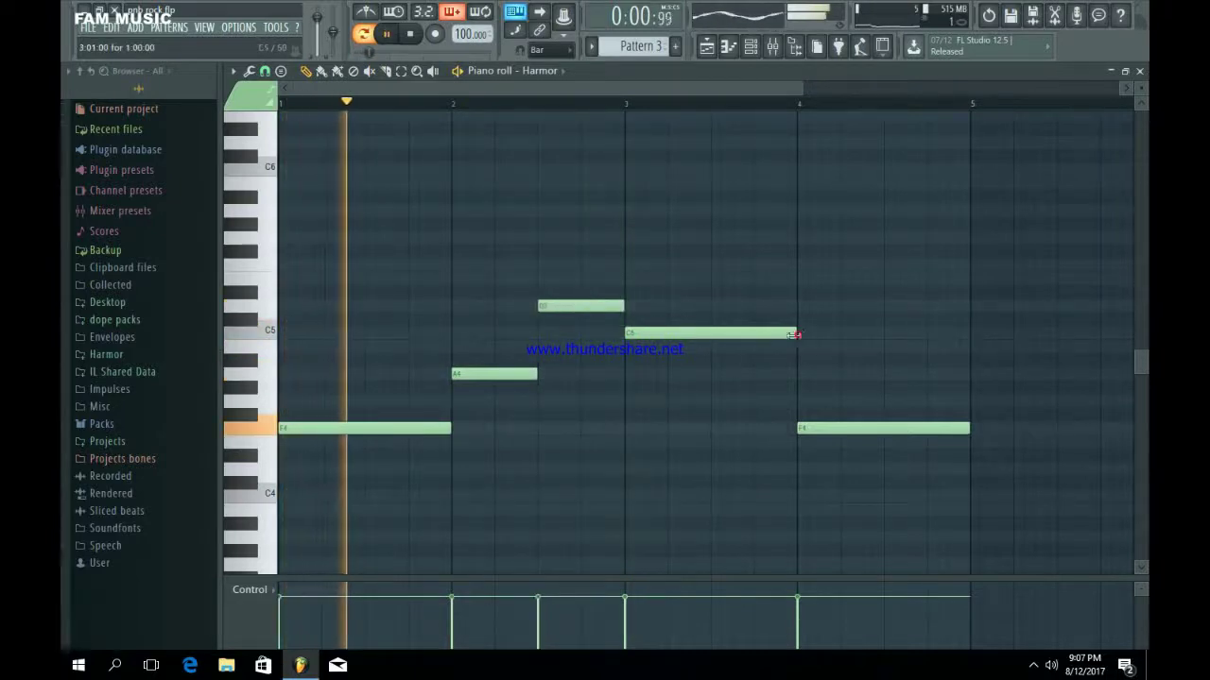
left_click_drag(797, 333, 746, 392)
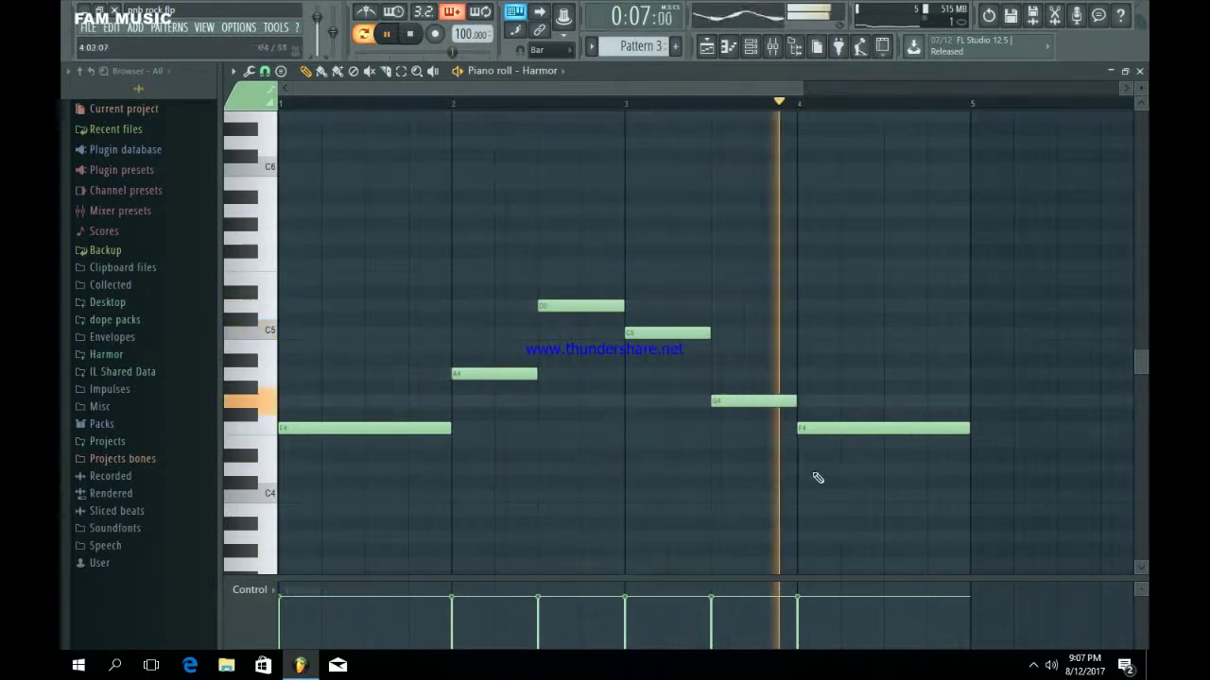
Place Pattern 3 on Track 2 of the playlist at bar 1 and repeat it at bar 5.
left_click(724, 46)
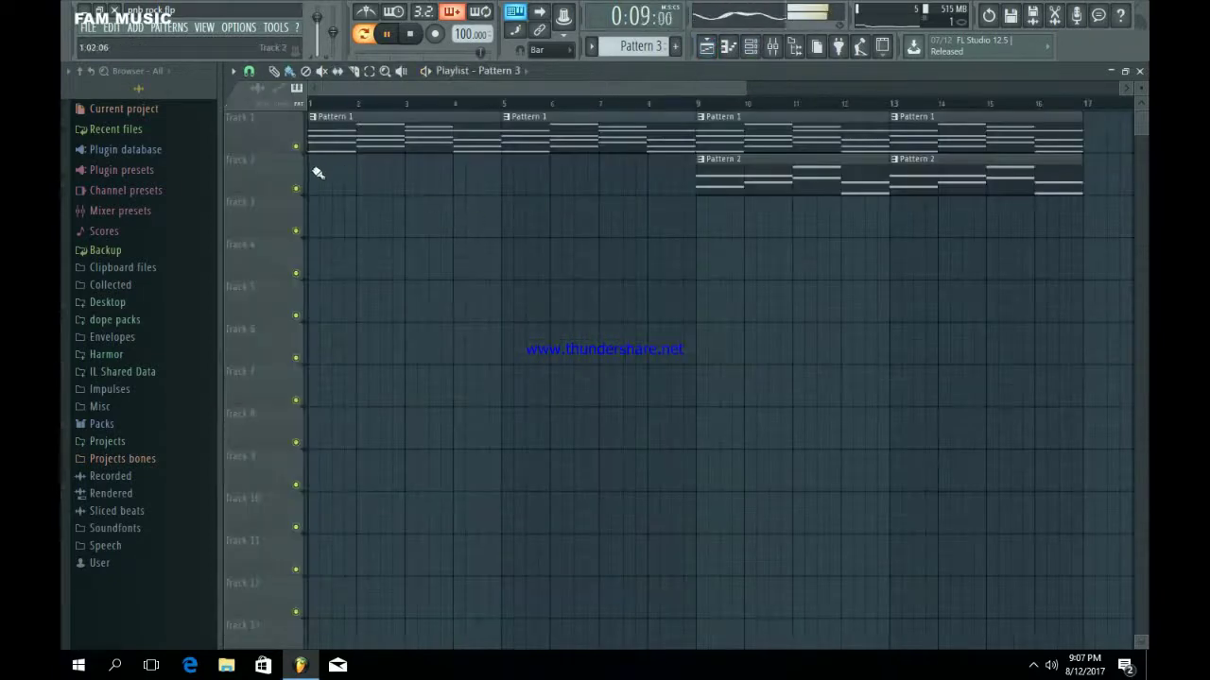
left_click_drag(314, 230, 303, 178)
key("ctrl+b")
key("ctrl+d")
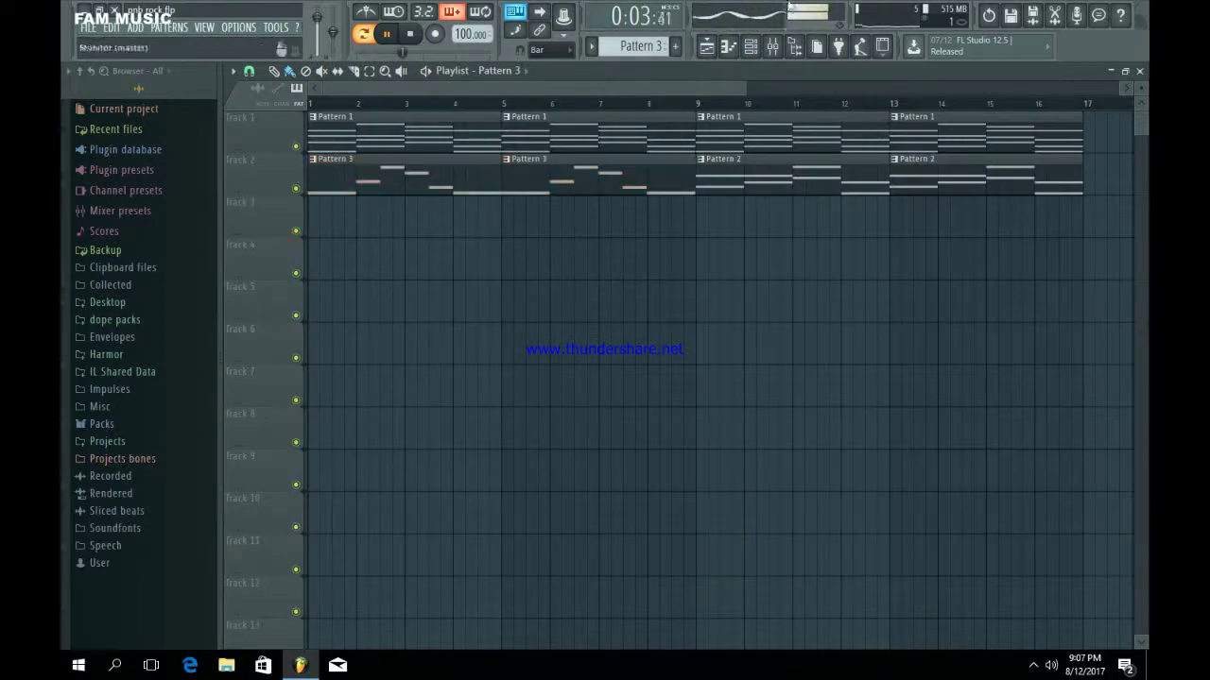
Route the Harmor channel to mixer track 3 and lower that track's volume slightly.
left_click(749, 46)
left_click(334, 389)
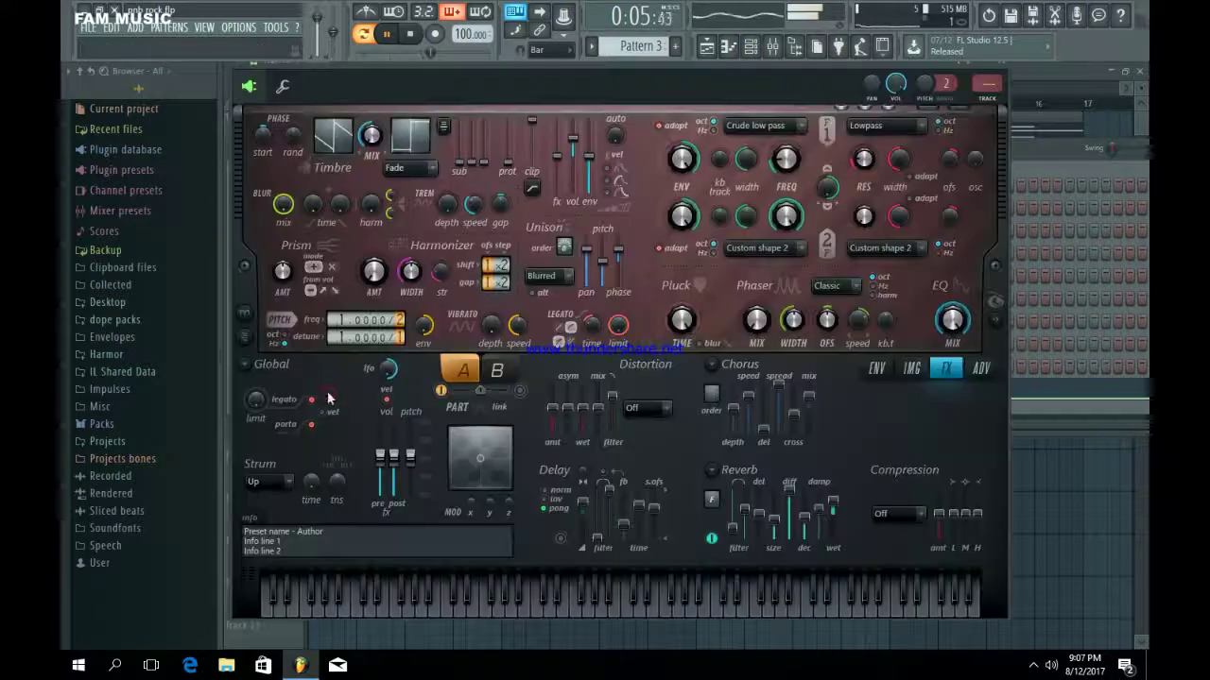
key("F9")
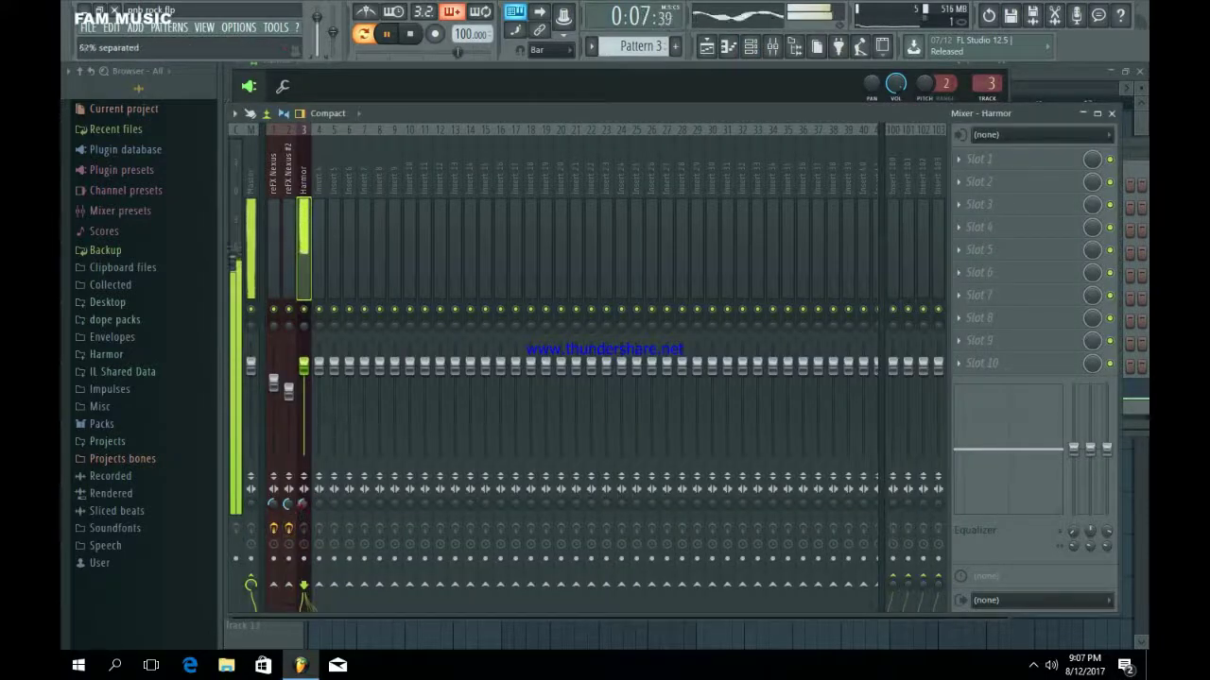
left_click(286, 394)
left_click(308, 265)
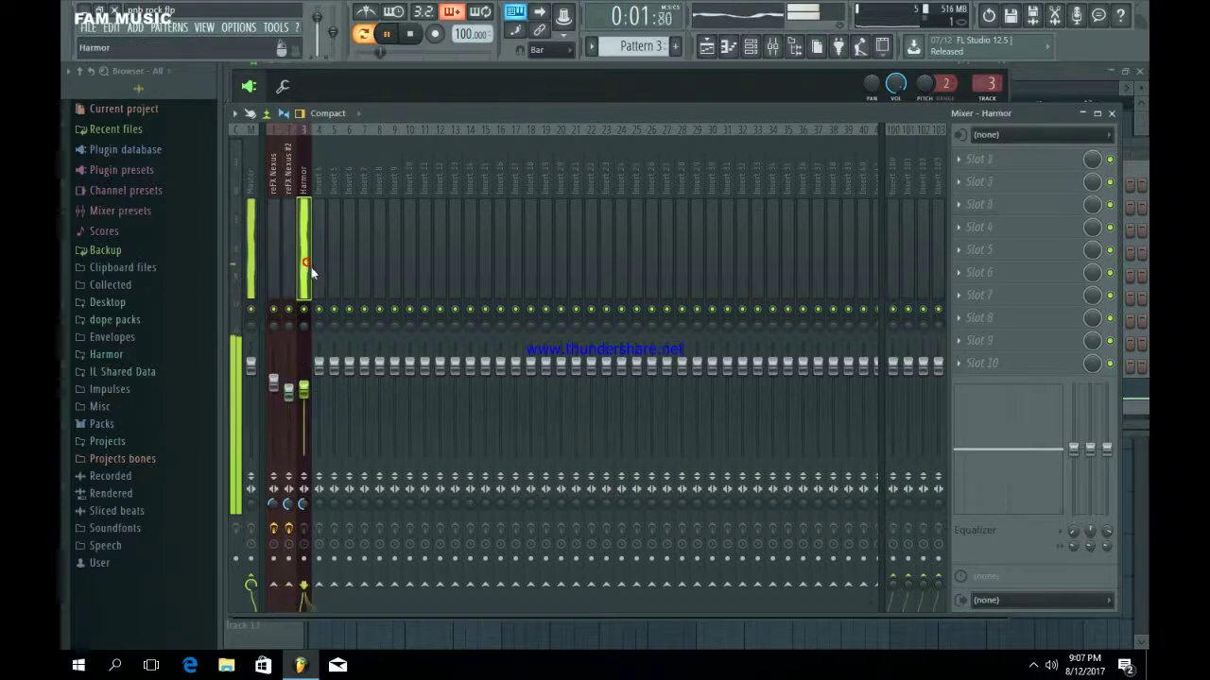
Insert Fruity Parametric EQ 2 on the Harmor mixer track, cutting the lowest lows and the highs and slightly boosting band 2 in the bass.
left_click(1011, 159)
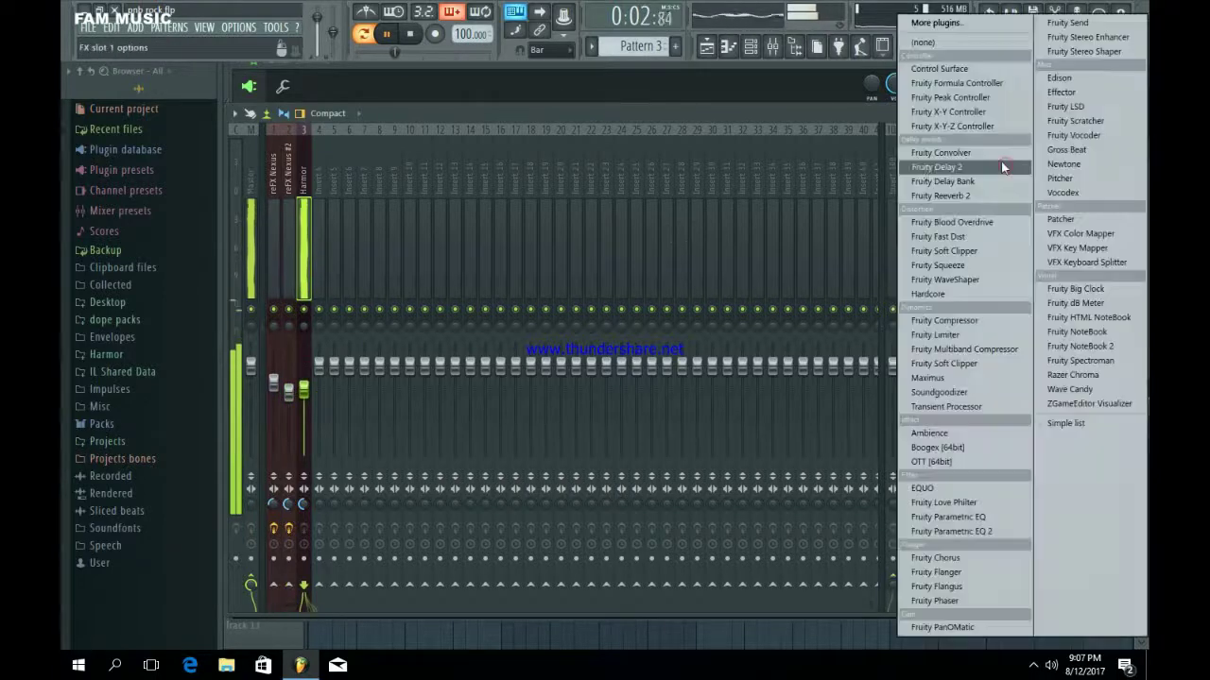
left_click(991, 532)
left_click_drag(503, 264, 445, 328)
left_click_drag(334, 264, 320, 253)
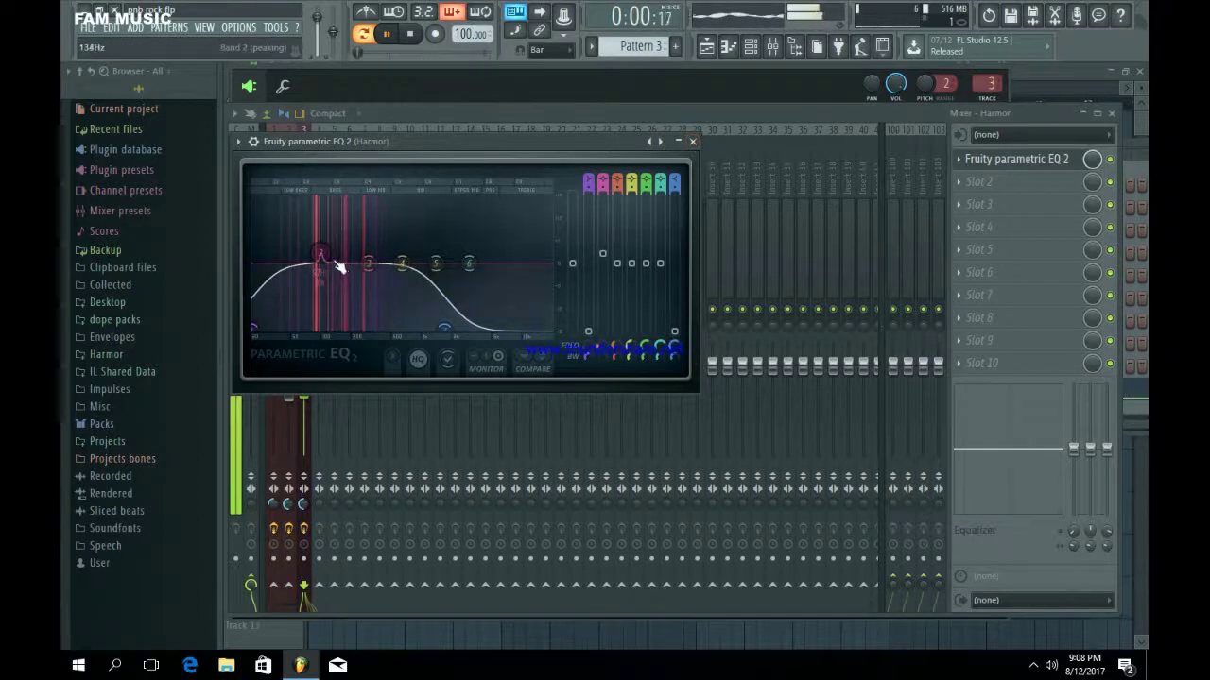
left_click_drag(322, 255, 315, 253)
left_click(695, 141)
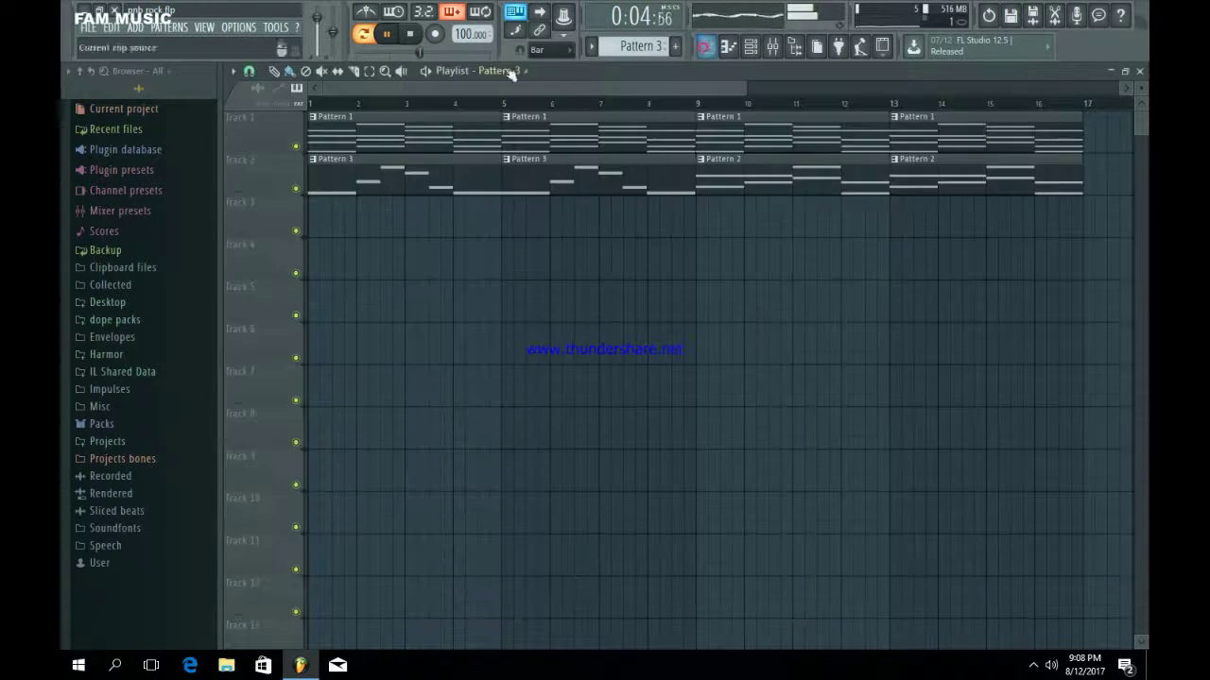
Play the arrangement in song mode to check the bass with the chords, stop it and return to pattern mode.
key("space")
key("space")
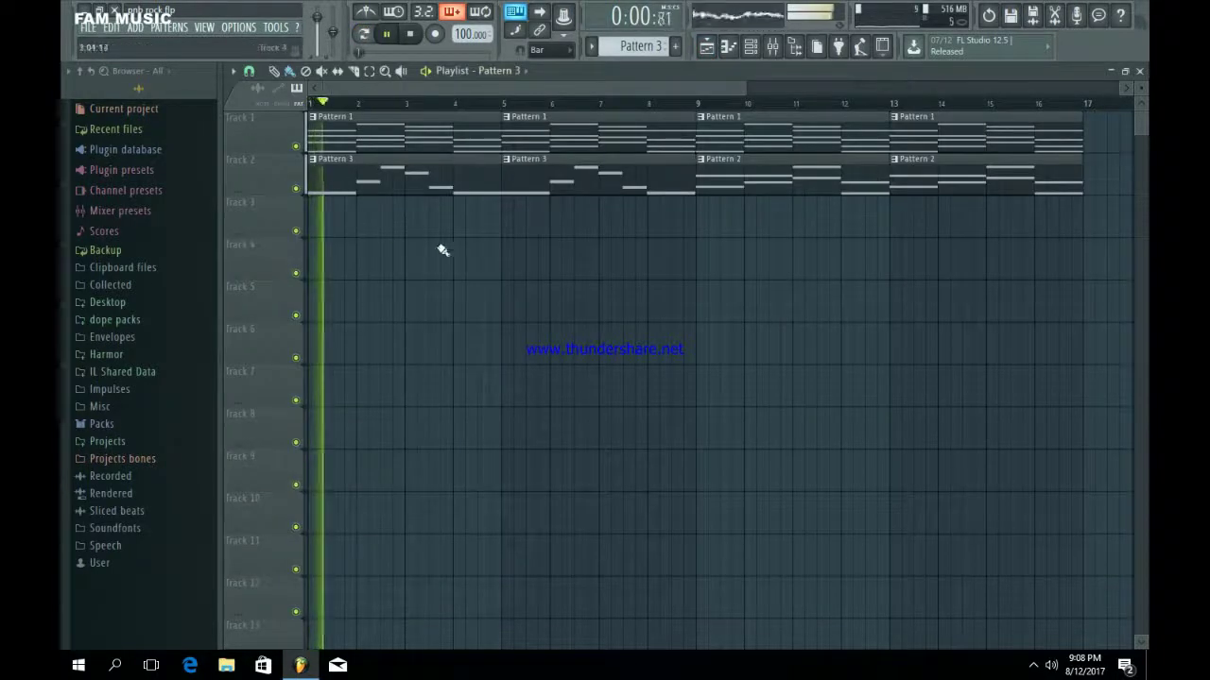
left_click(780, 49)
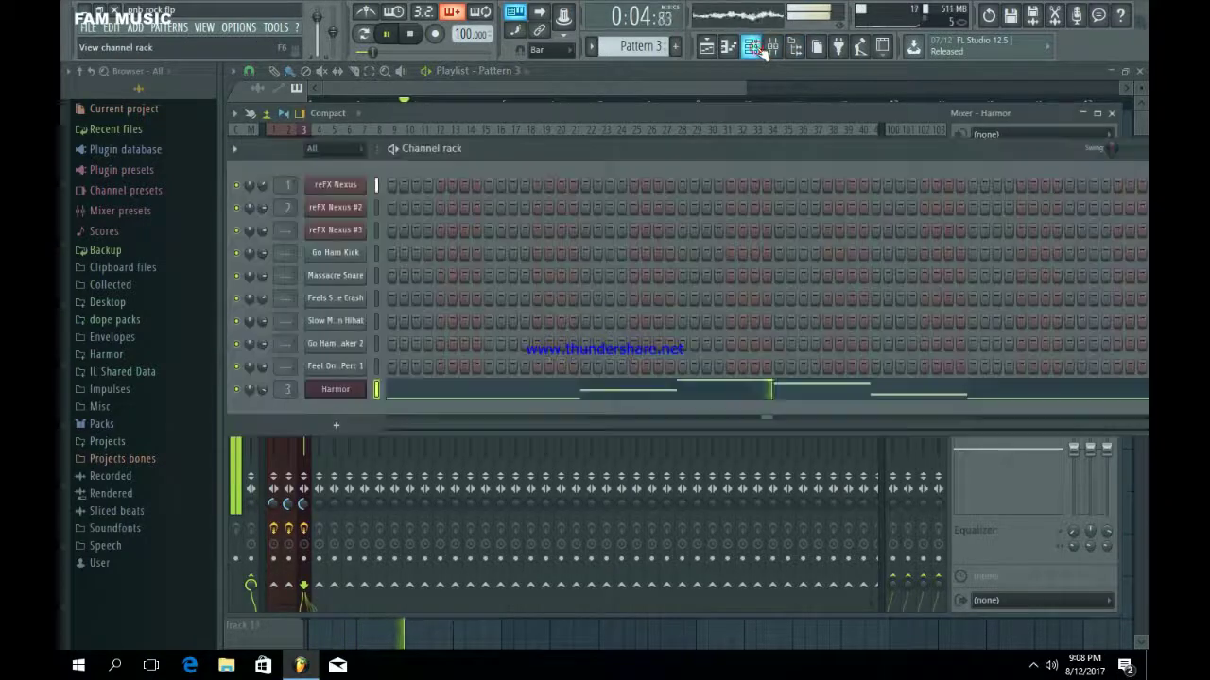
left_click(794, 47)
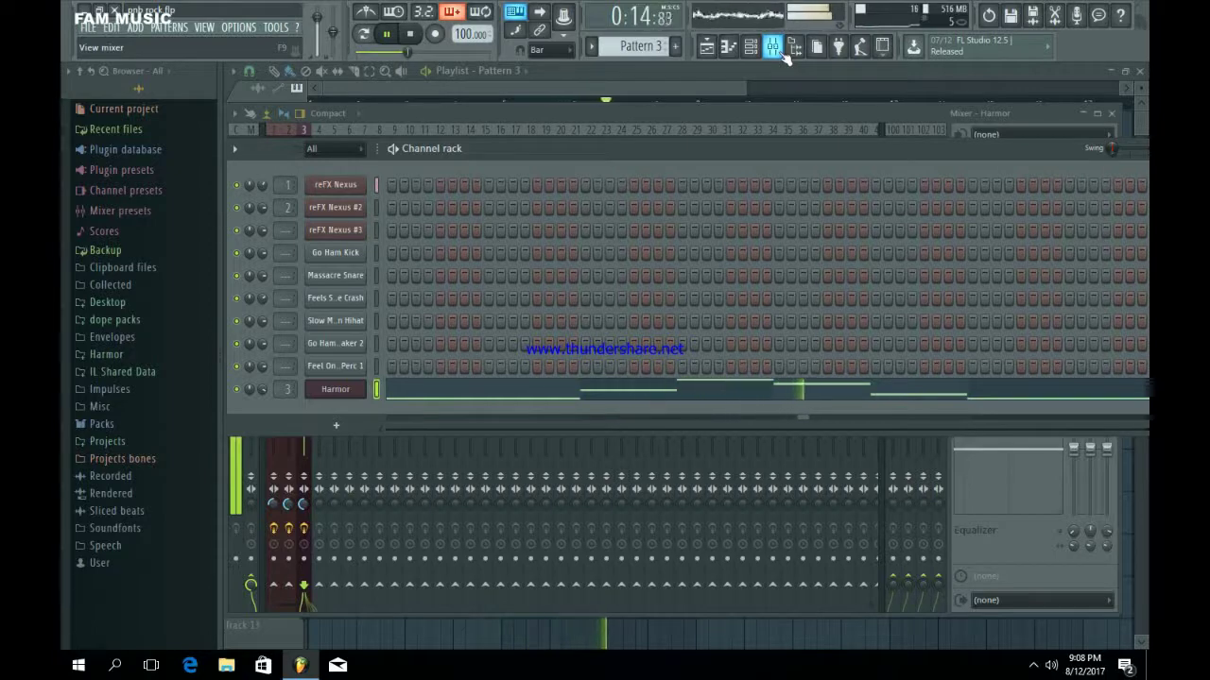
left_click(413, 38)
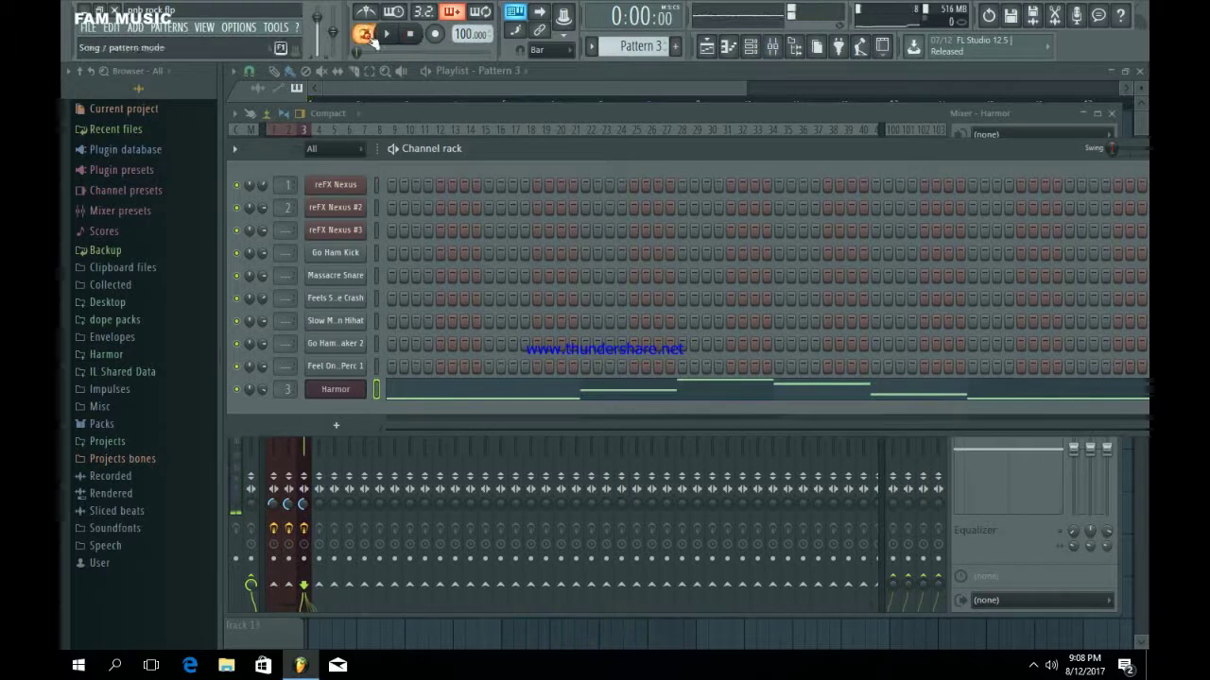
Start Pattern 4 with a Go Ham Kick on step 1 and audition the Feel On It Perc 1 sample.
scroll(608, 48, "up", 1)
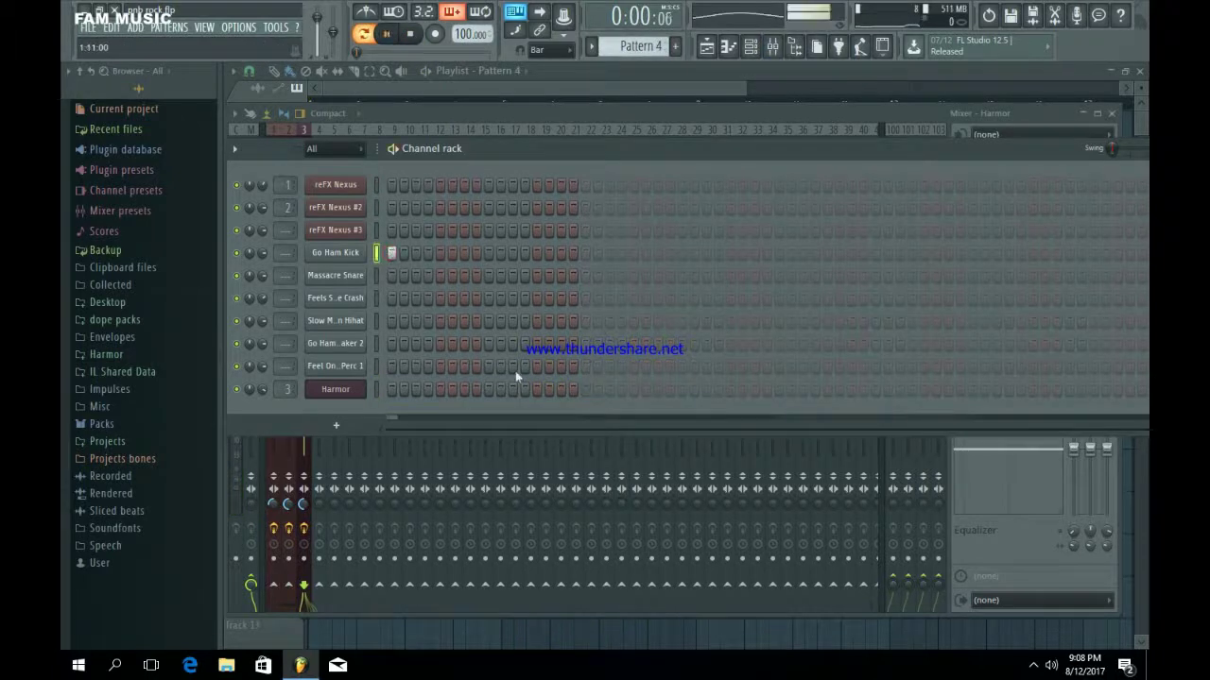
left_click(342, 256)
left_click(675, 205)
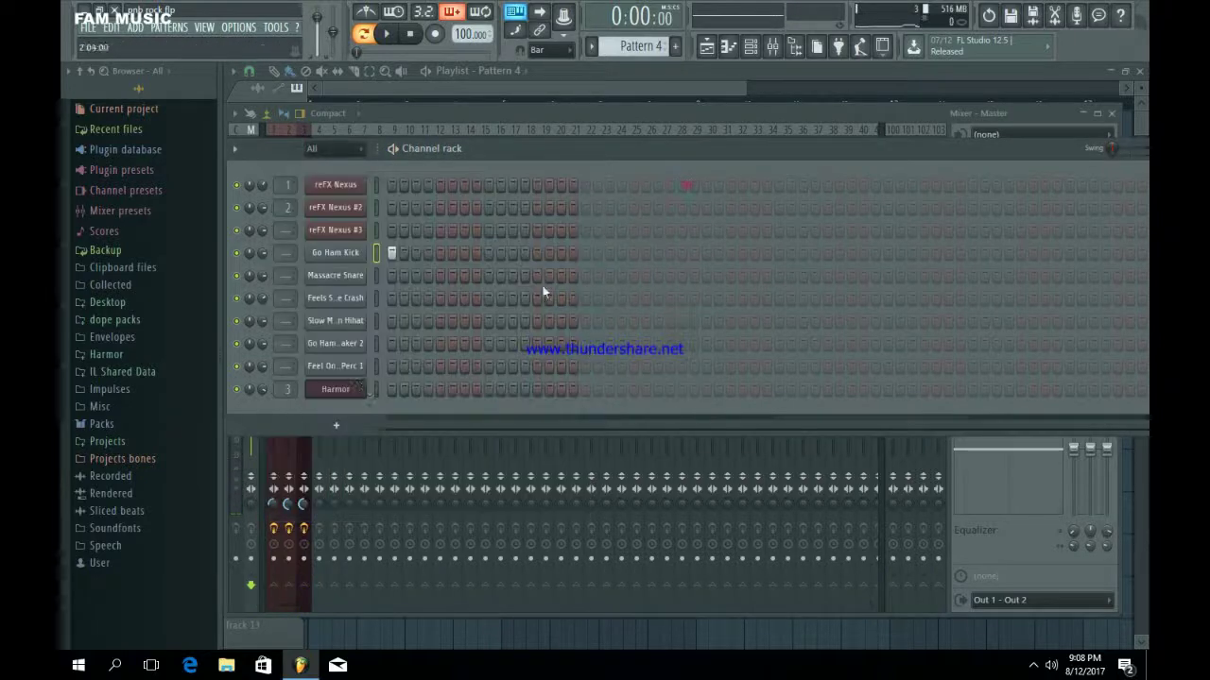
left_click(348, 366)
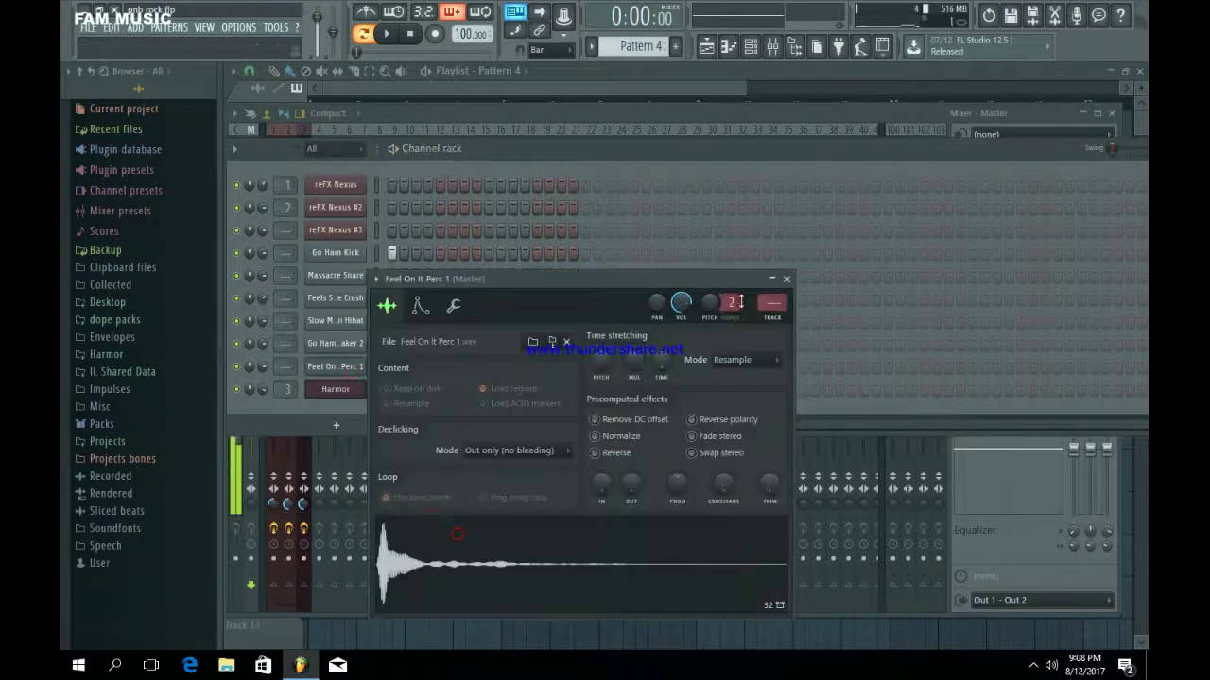
left_click(786, 280)
key("space")
left_click(489, 252)
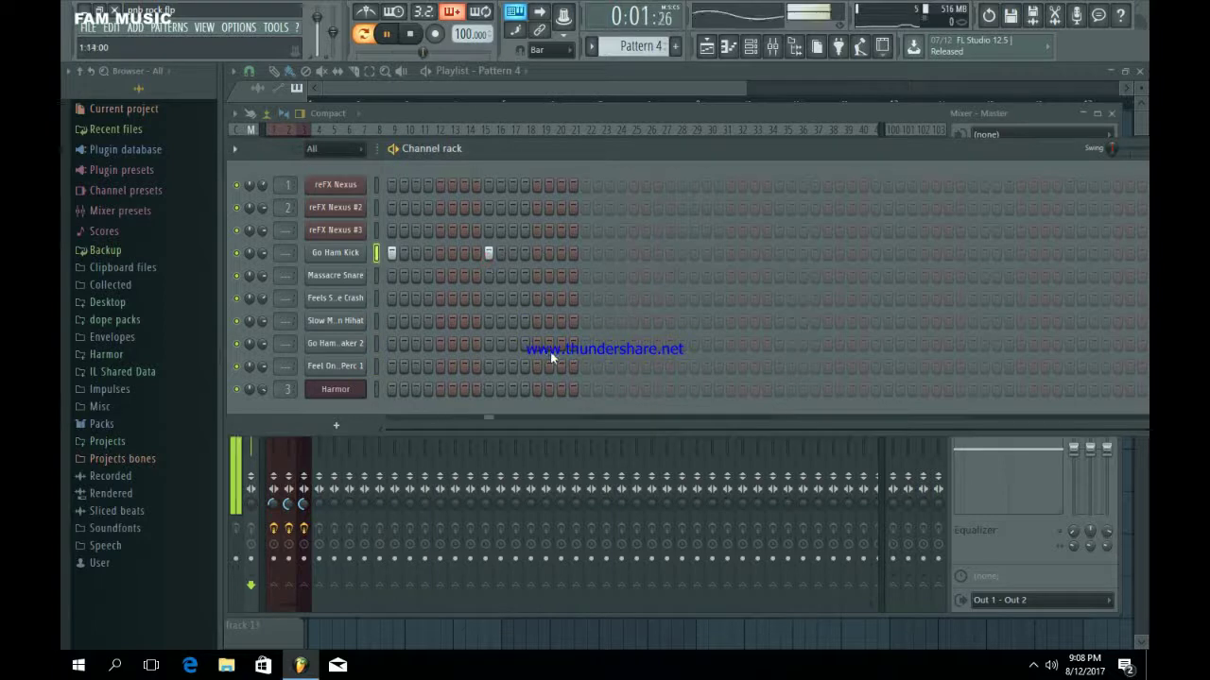
left_click(537, 343)
key("space")
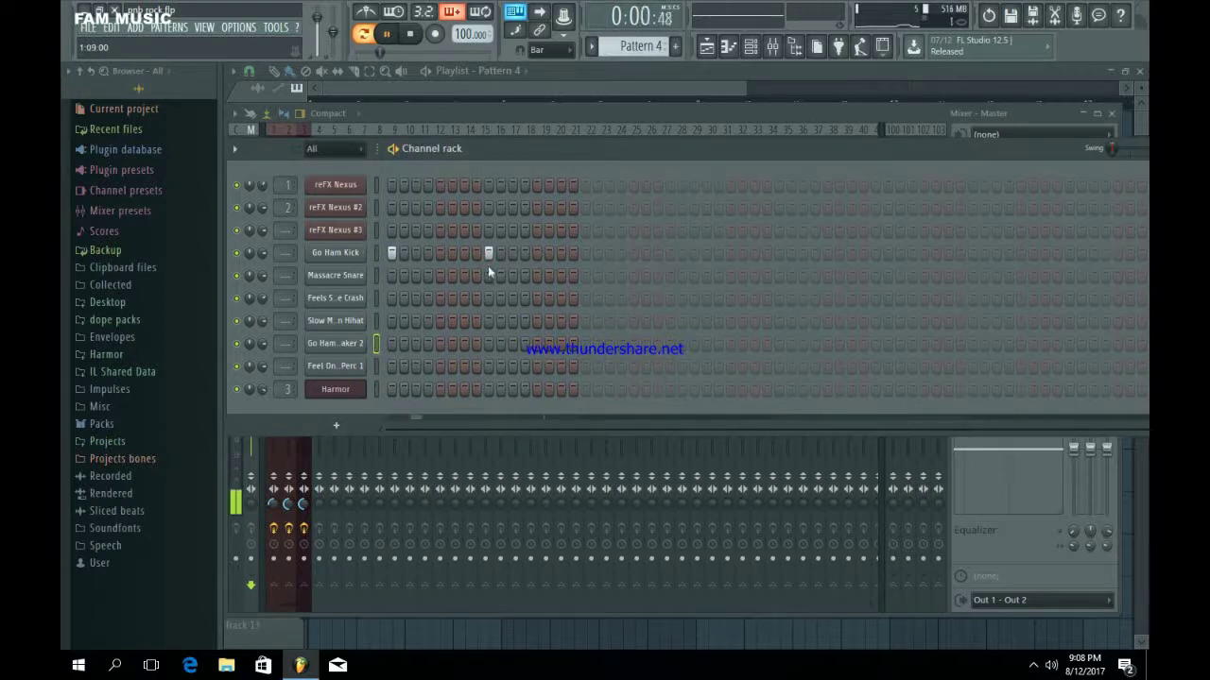
left_click(488, 253)
Add Feel On It Perc 1 hits on steps 9 and 25 and Go Ham Kick hits on steps 17 and 19.
left_click(489, 366)
key("space")
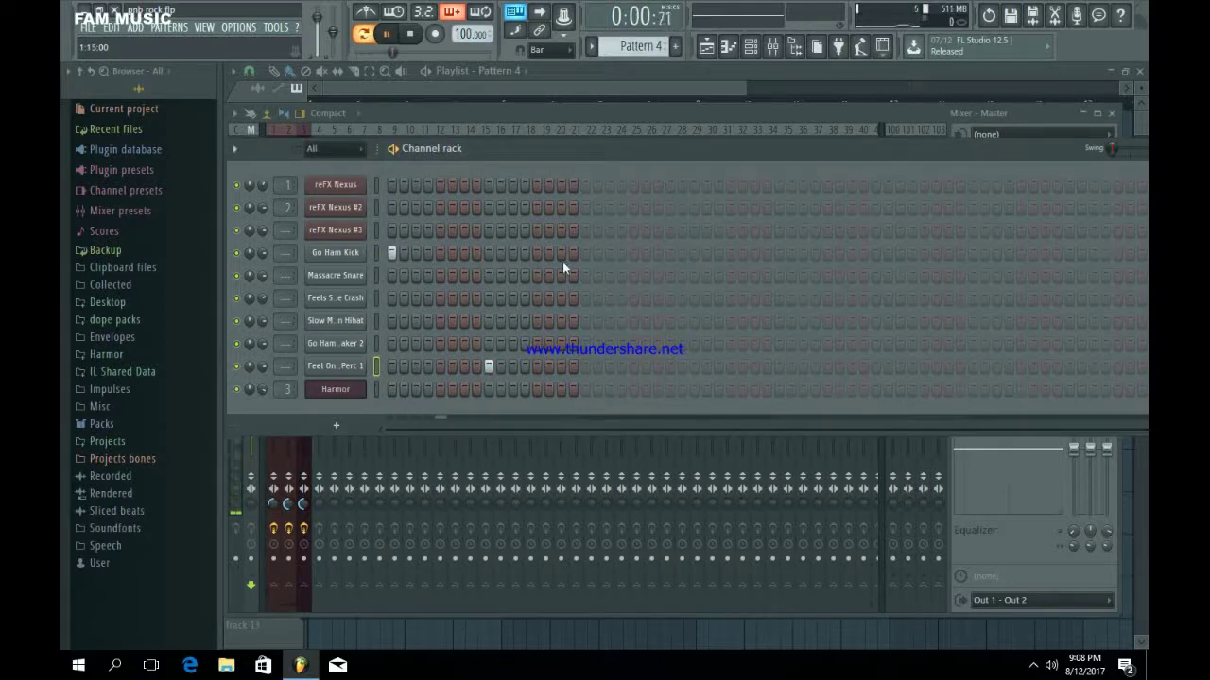
left_click(585, 254)
left_click(621, 253)
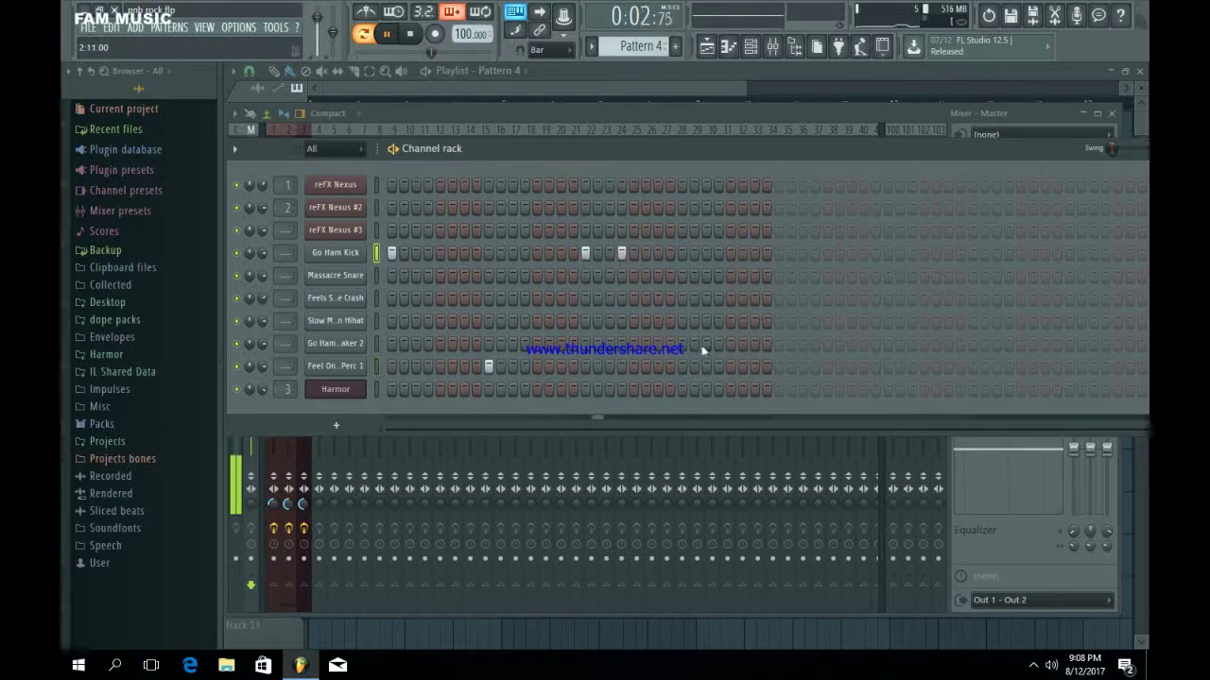
left_click(682, 366)
left_click(621, 253)
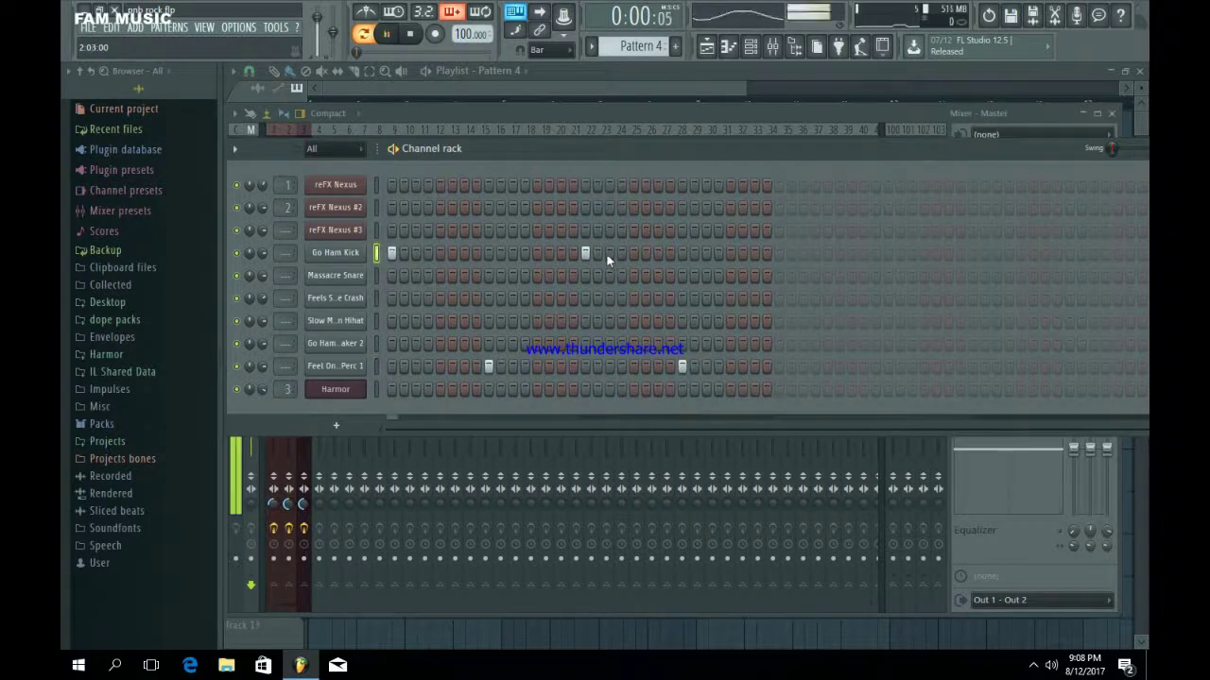
Continue the drum pattern with Go Ham Kick hits on steps 33 and 49 and a Feel On It Perc 1 hit on step 41.
left_click(777, 253)
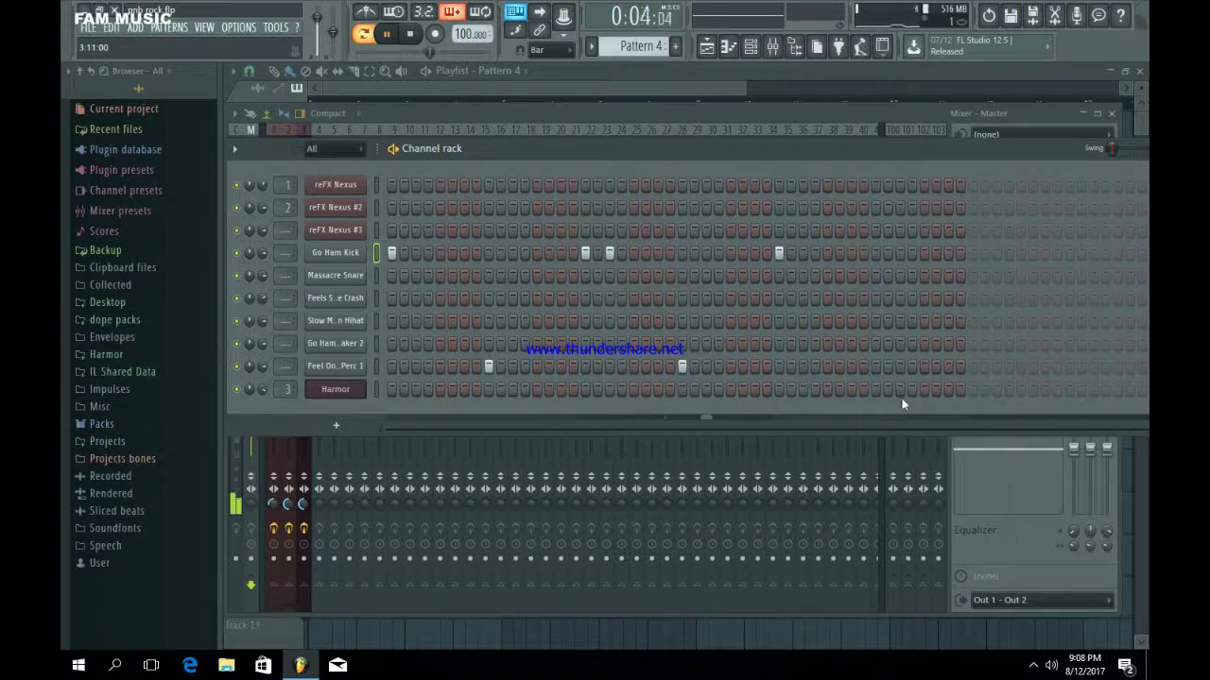
left_click(851, 367)
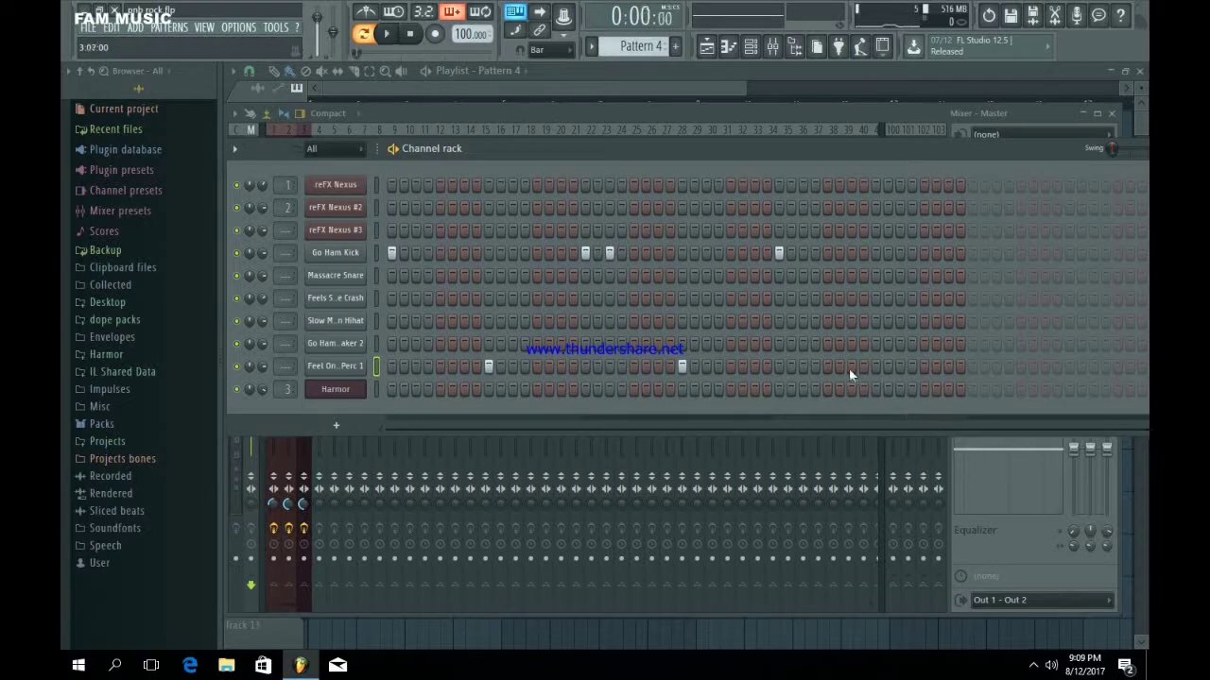
key("space")
left_click(874, 367)
left_click(971, 253)
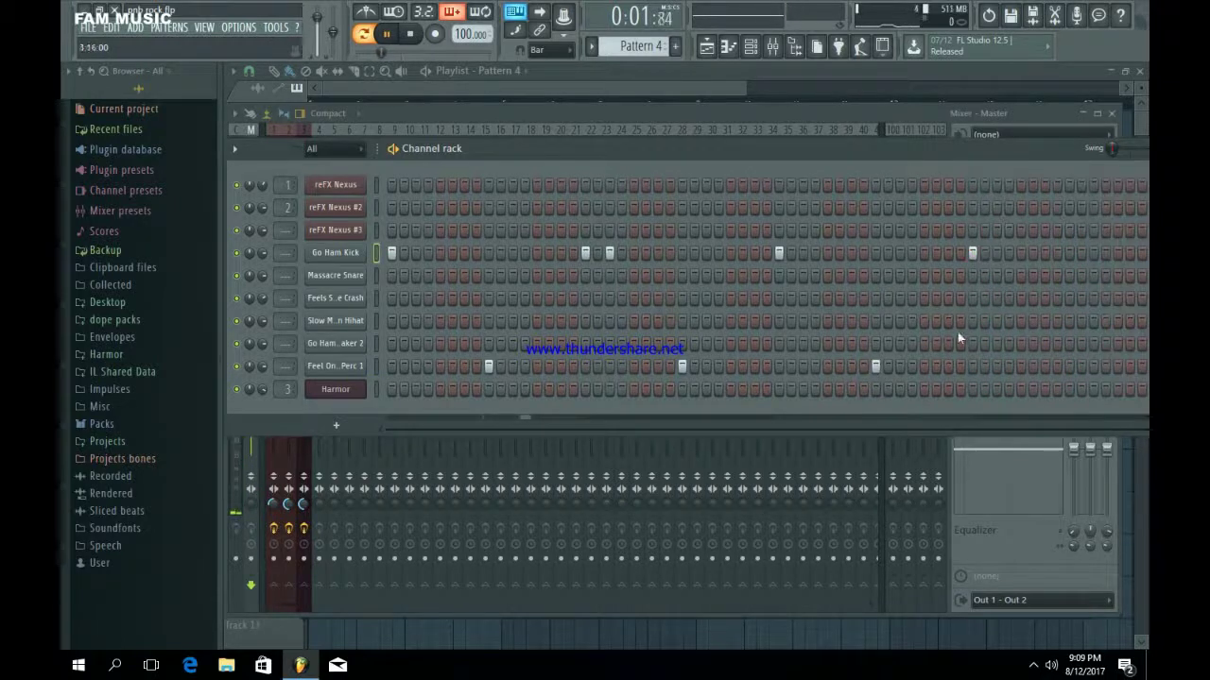
left_click(707, 48)
left_click(483, 228)
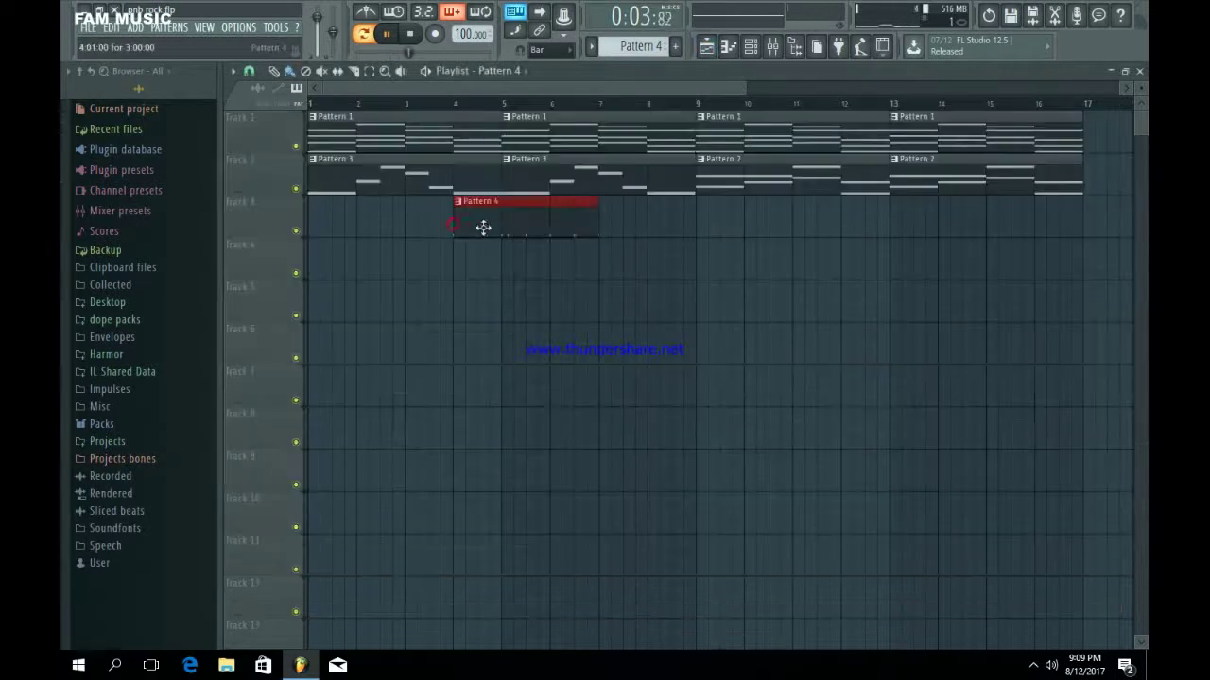
left_click_drag(483, 228, 270, 256)
Add a Feel On It Perc 1 hit on step 57, then place Pattern 4 on Track 3 at bar 1 and duplicate it.
left_click(751, 48)
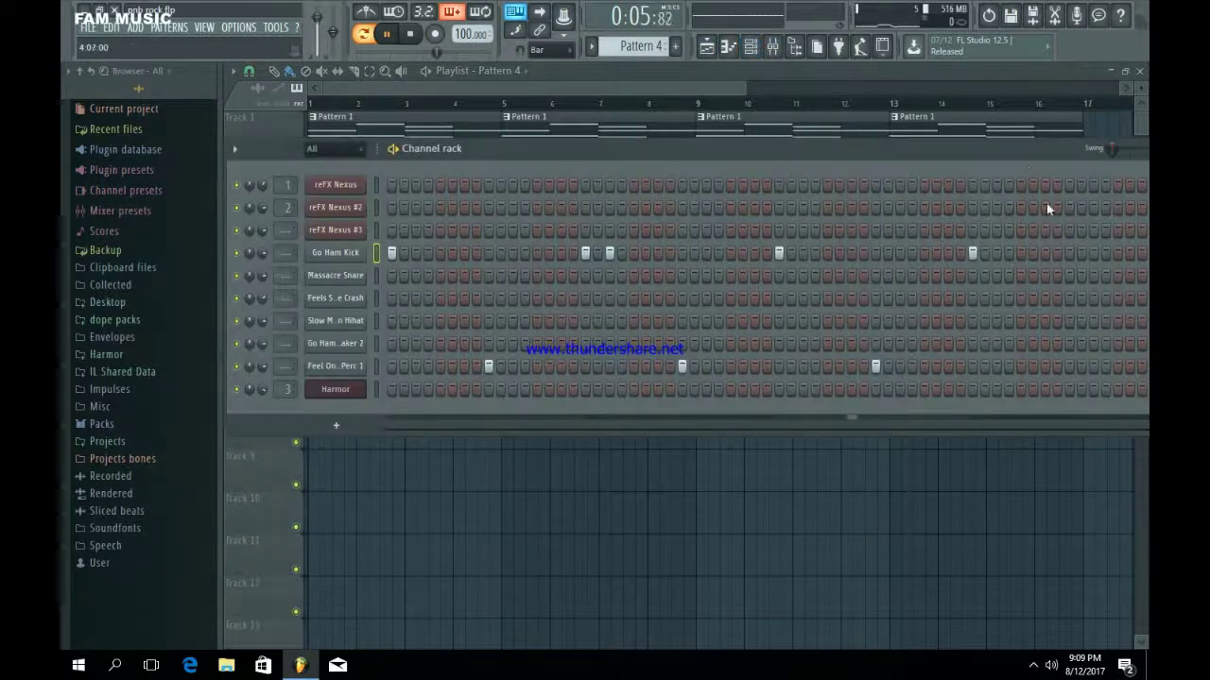
left_click(1068, 370)
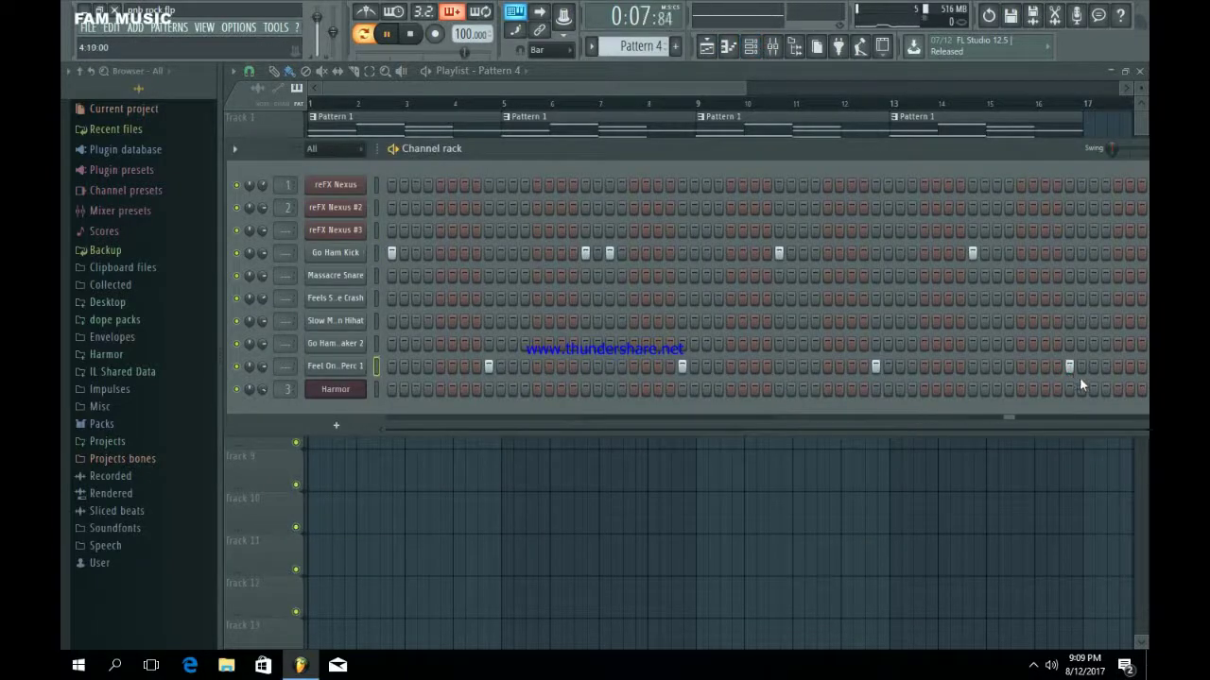
right_click(1018, 493)
left_click_drag(579, 280, 443, 236)
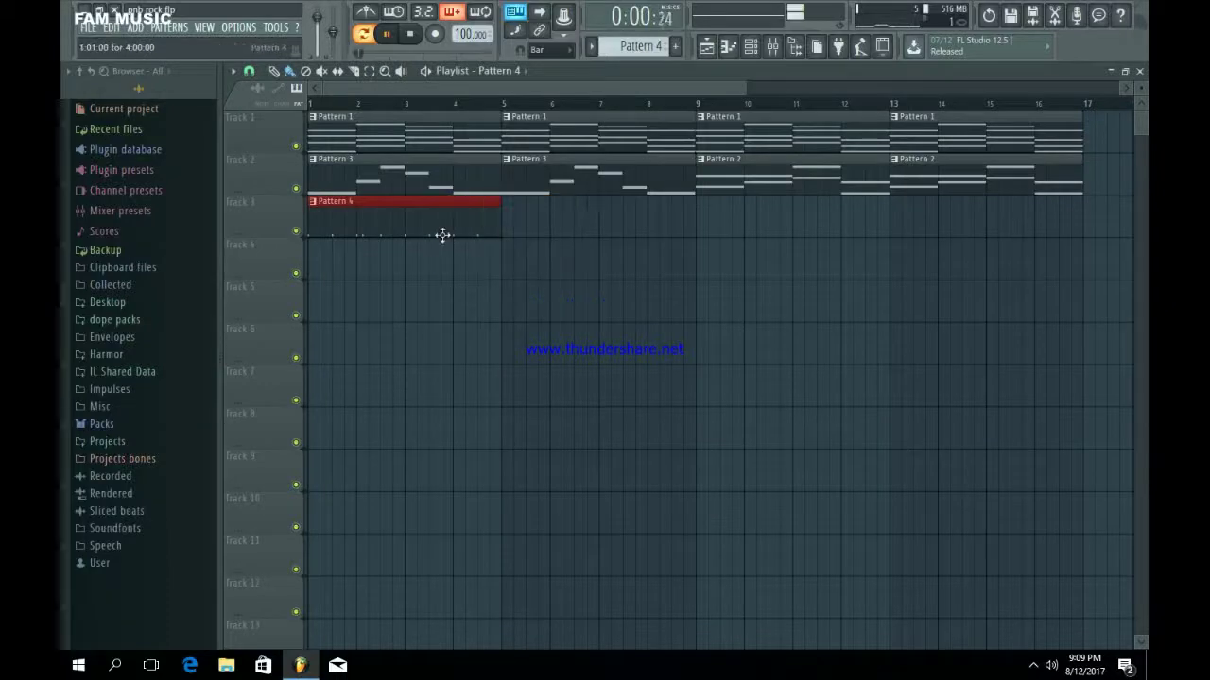
key("ctrl+b")
Route Go Ham Kick to mixer track 4 and lower the volumes of the kick, Harmor and both reFX Nexus tracks.
left_click(750, 49)
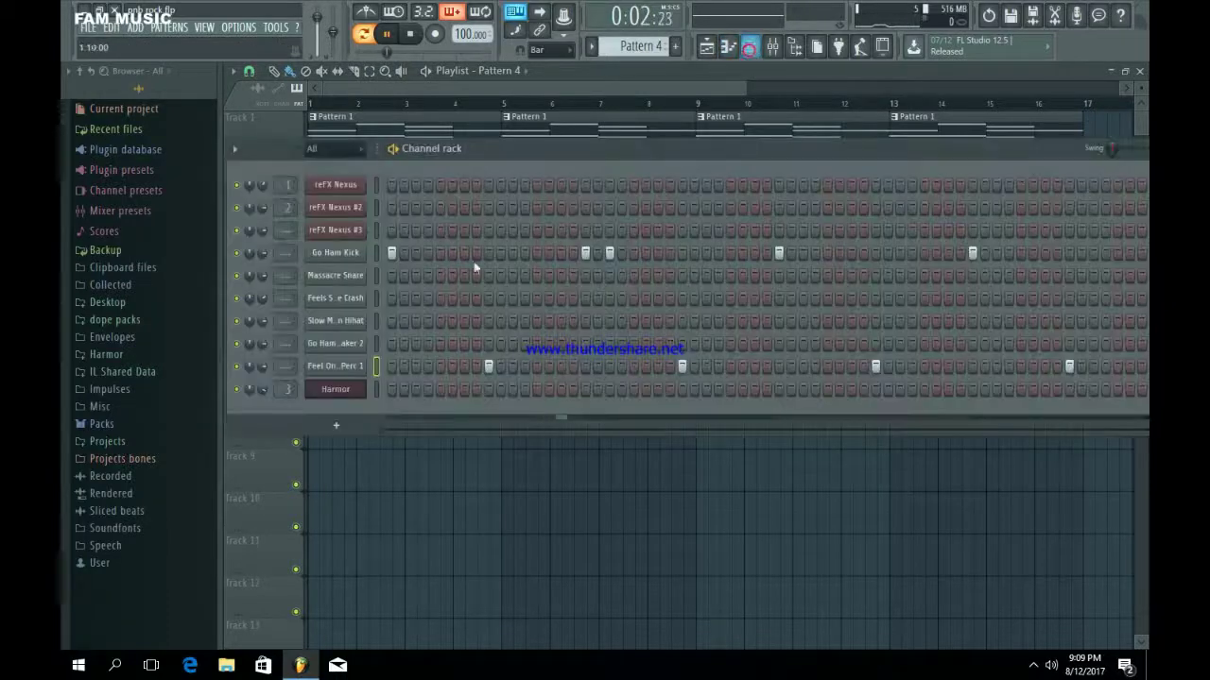
left_click(342, 254)
key("F9")
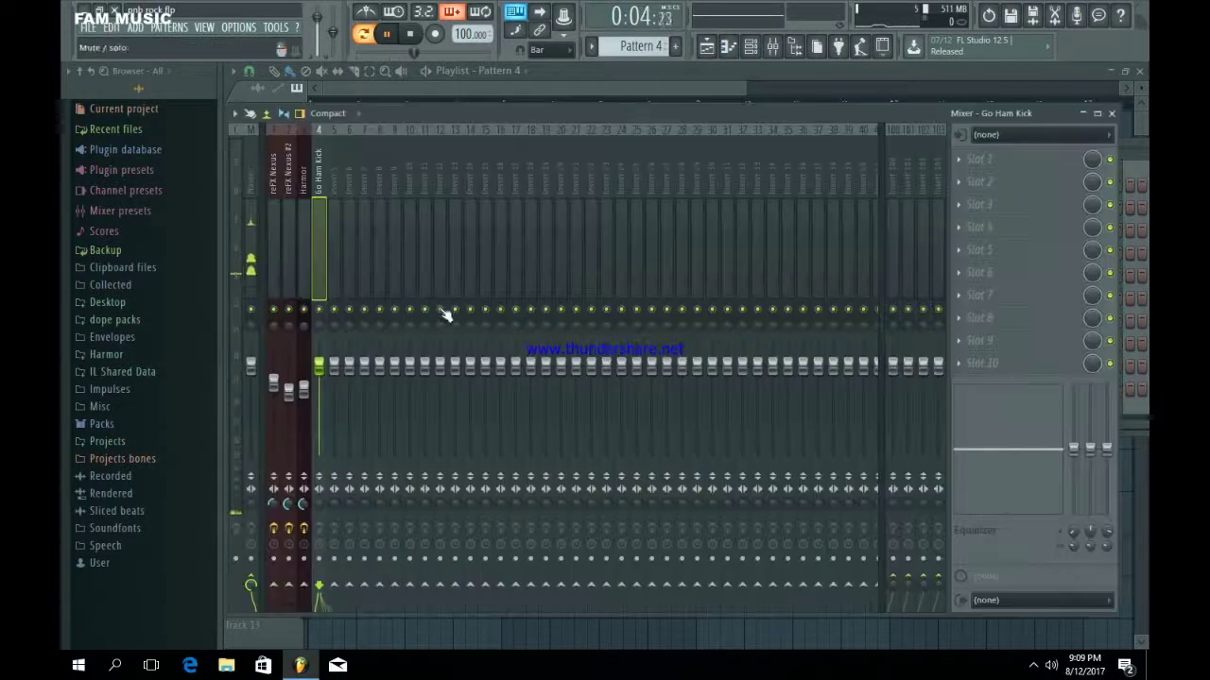
left_click_drag(321, 367, 318, 391)
left_click(303, 395)
left_click(303, 391)
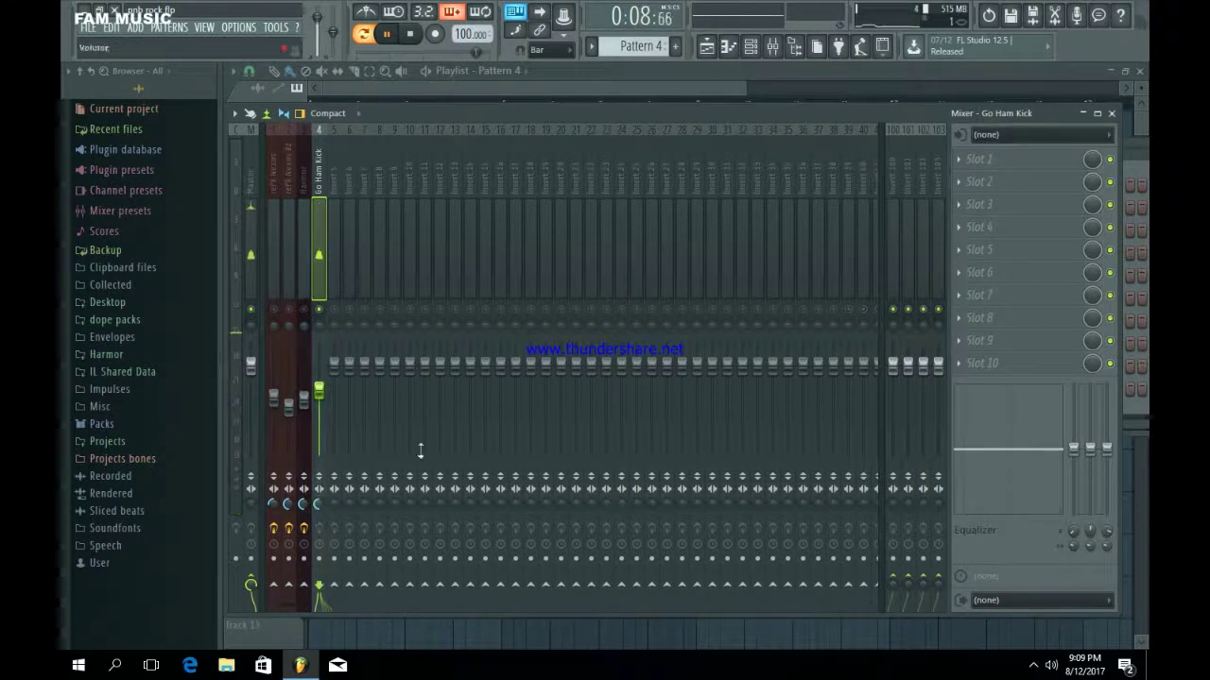
Insert Fruity Parametric EQ 2 on the Go Ham Kick track, cutting the lowest lows and highest highs and boosting band 2 in the low end.
left_click(992, 168)
left_click(993, 532)
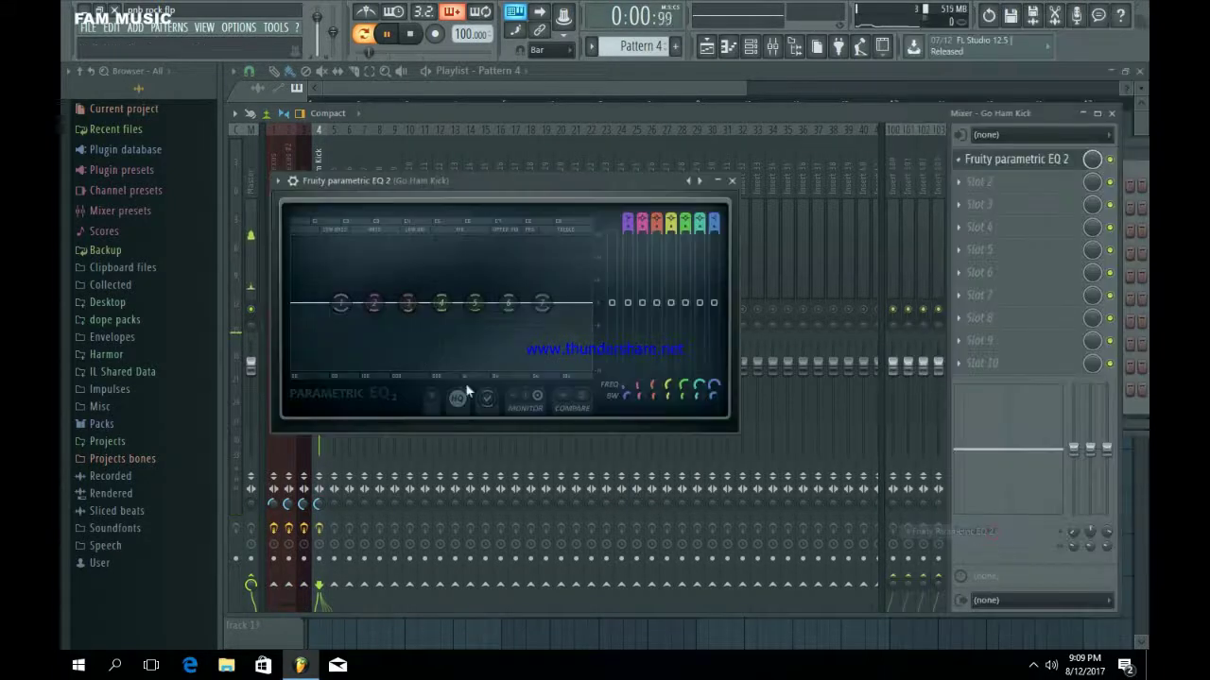
left_click_drag(371, 313, 343, 296)
left_click_drag(542, 303, 633, 414)
scroll(347, 286, "down", 5)
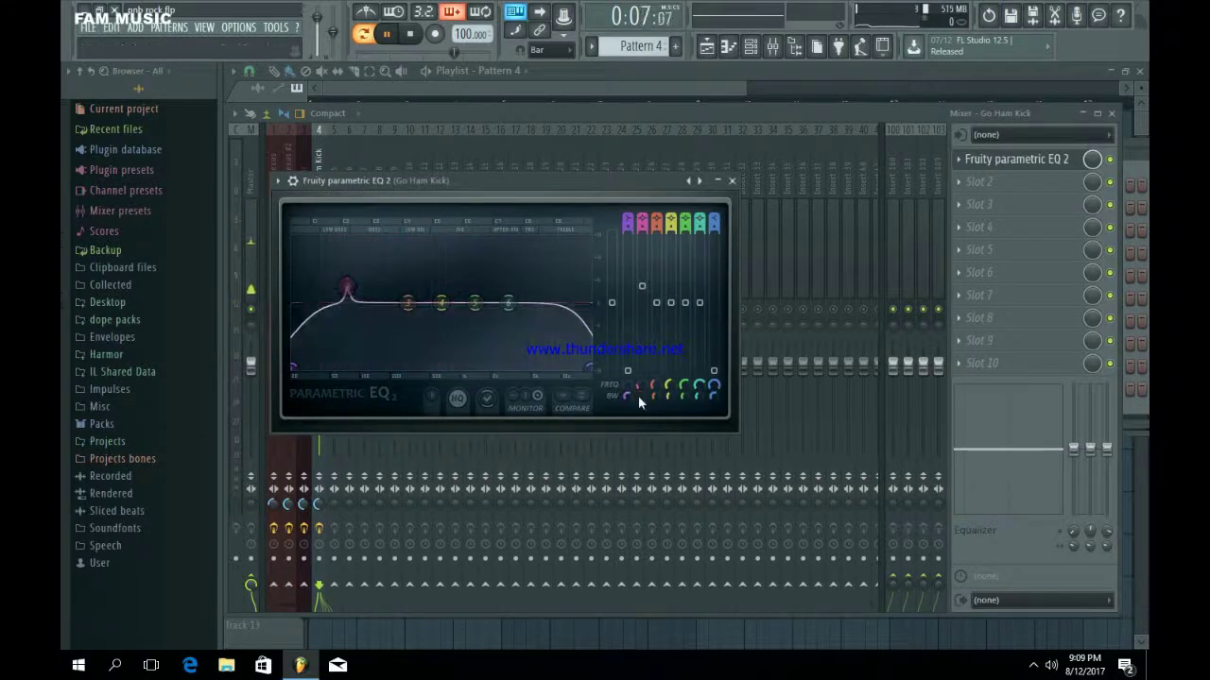
left_click(732, 181)
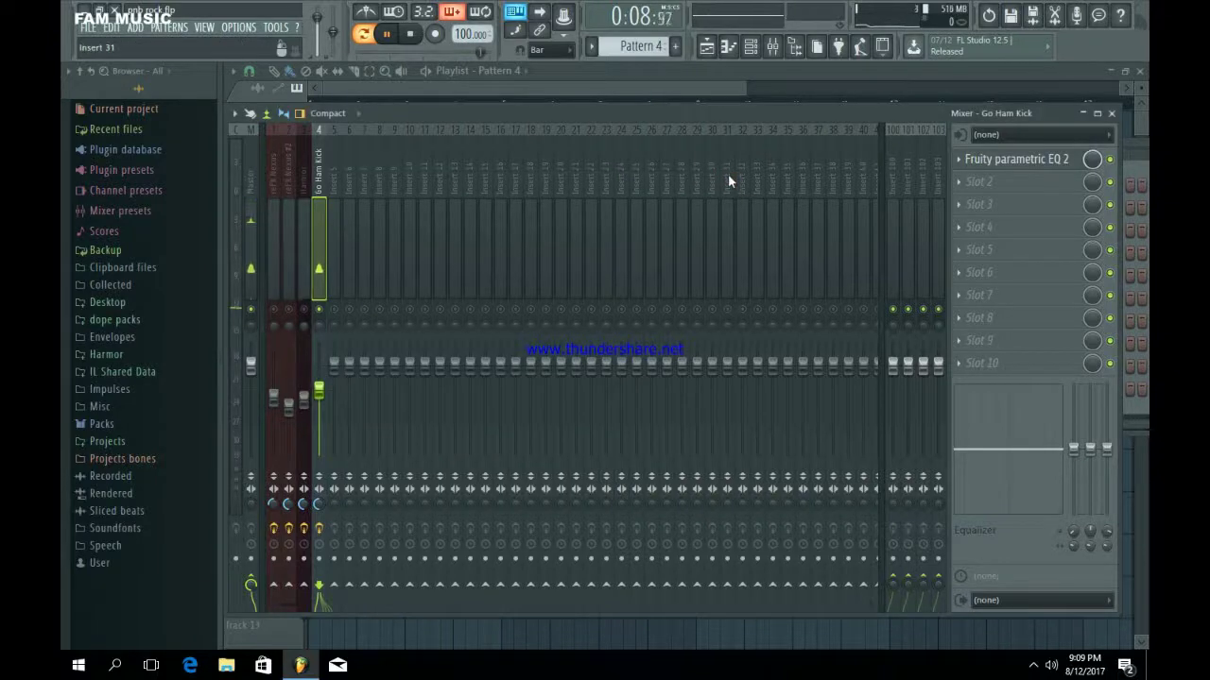
Route Feel On It Perc 1 to mixer track 5, then solo that track and lower its volume.
left_click(750, 49)
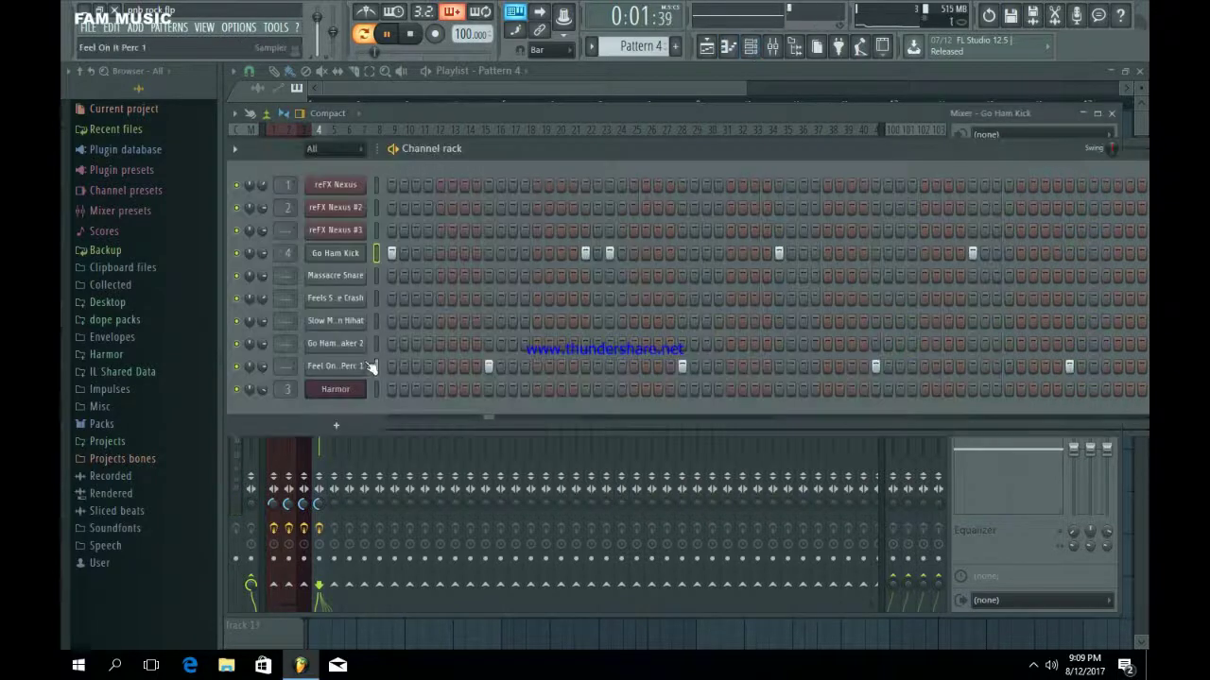
left_click(348, 369)
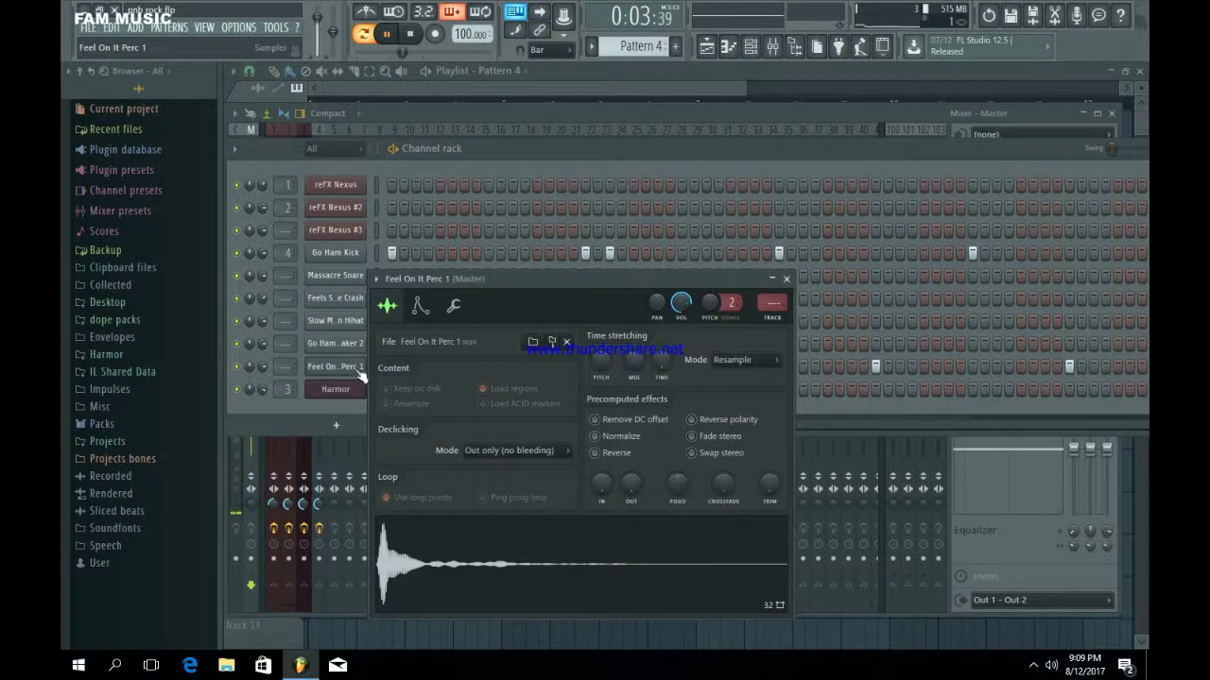
key("ctrl+l")
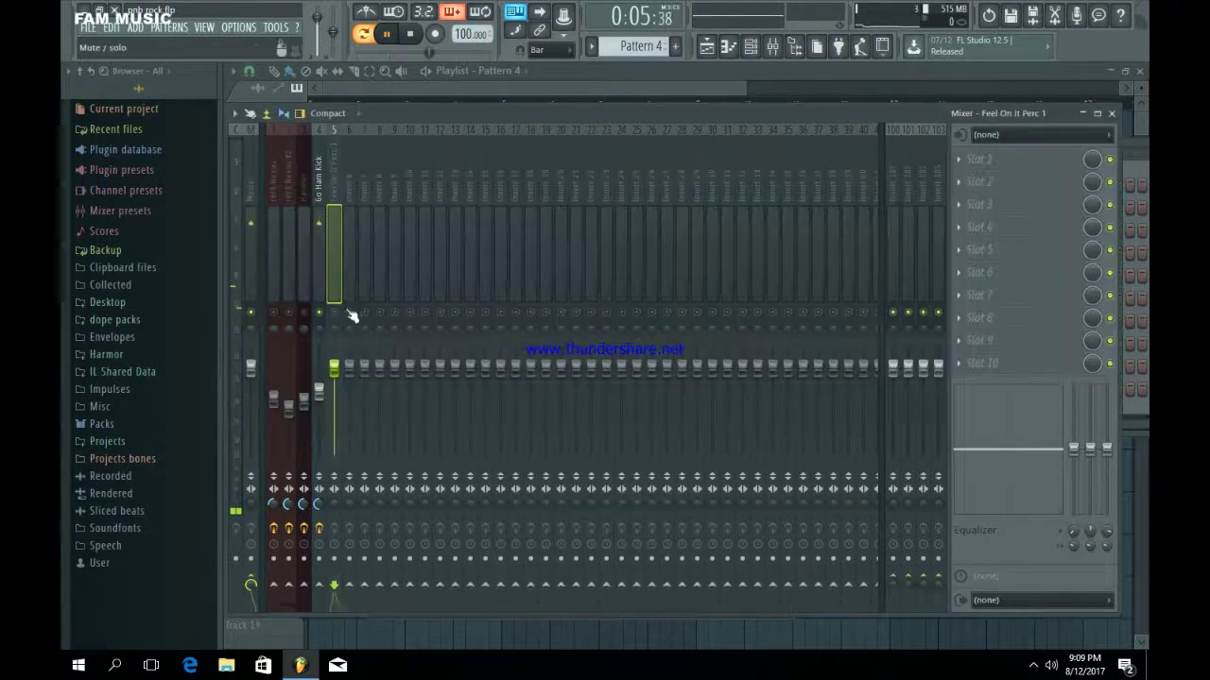
right_click(335, 313)
left_click(336, 313)
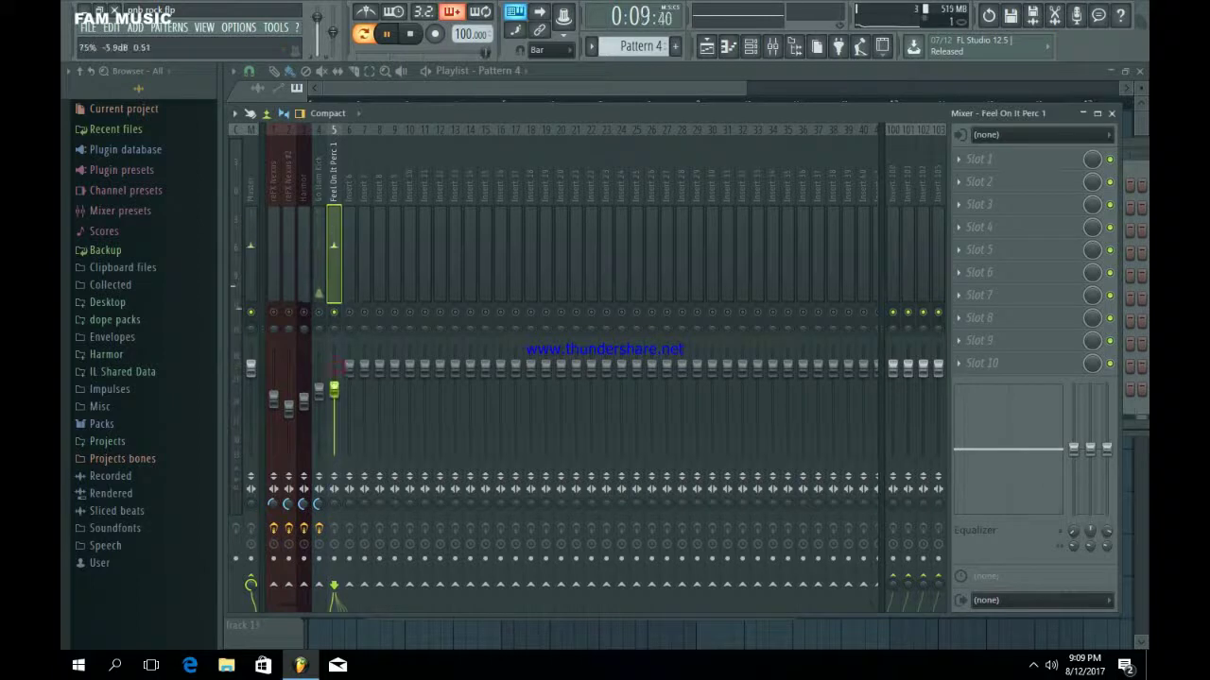
Insert Fruity Stereo Shaper in slot 1 of the Feel On It Perc 1 track and load one of its effects presets.
left_click(983, 159)
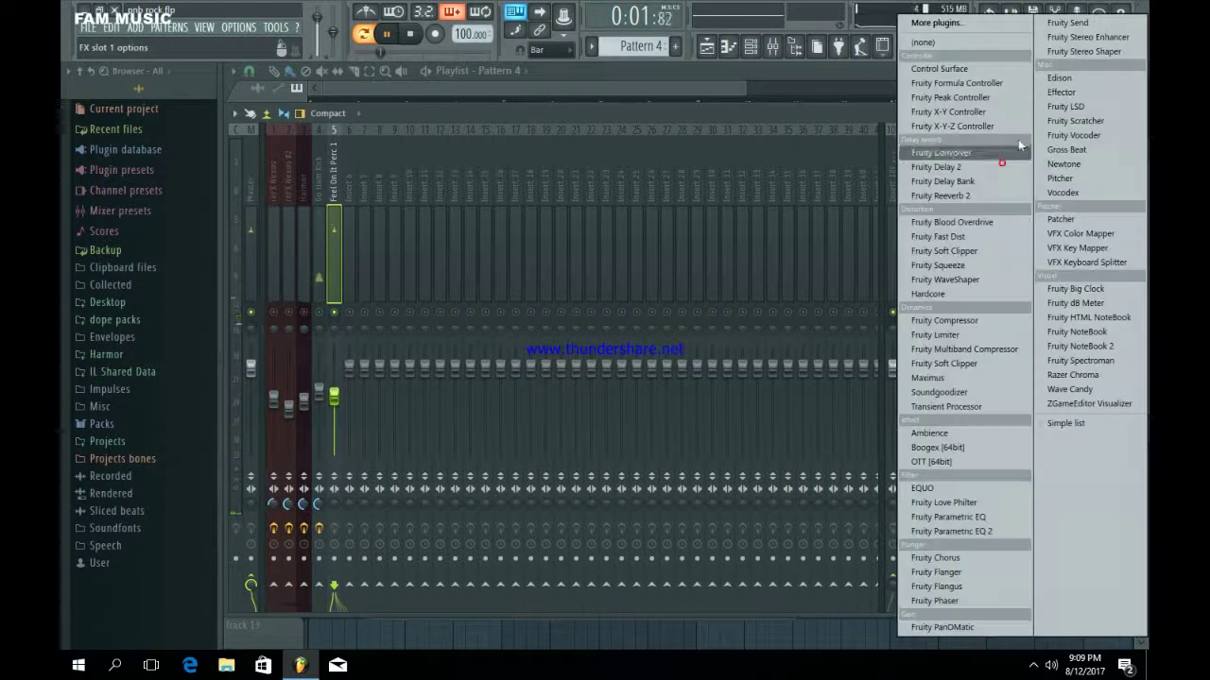
left_click(1080, 48)
left_click(479, 220)
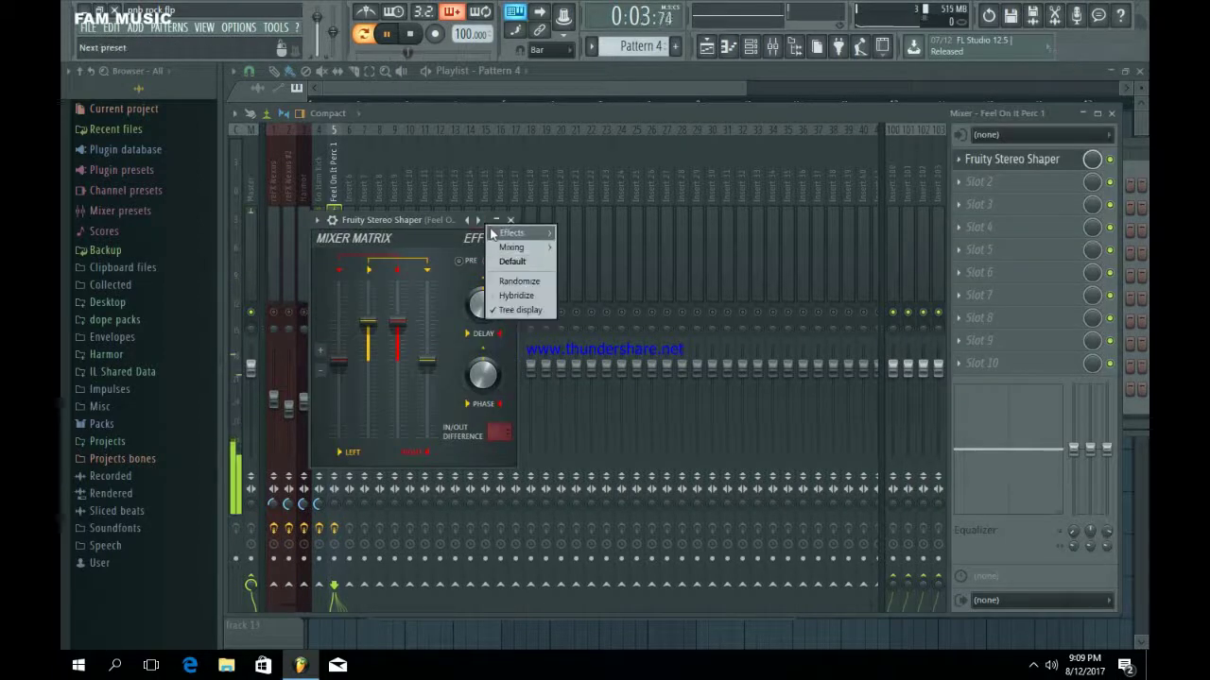
mouse_move(515, 233)
left_click(600, 351)
left_click(510, 219)
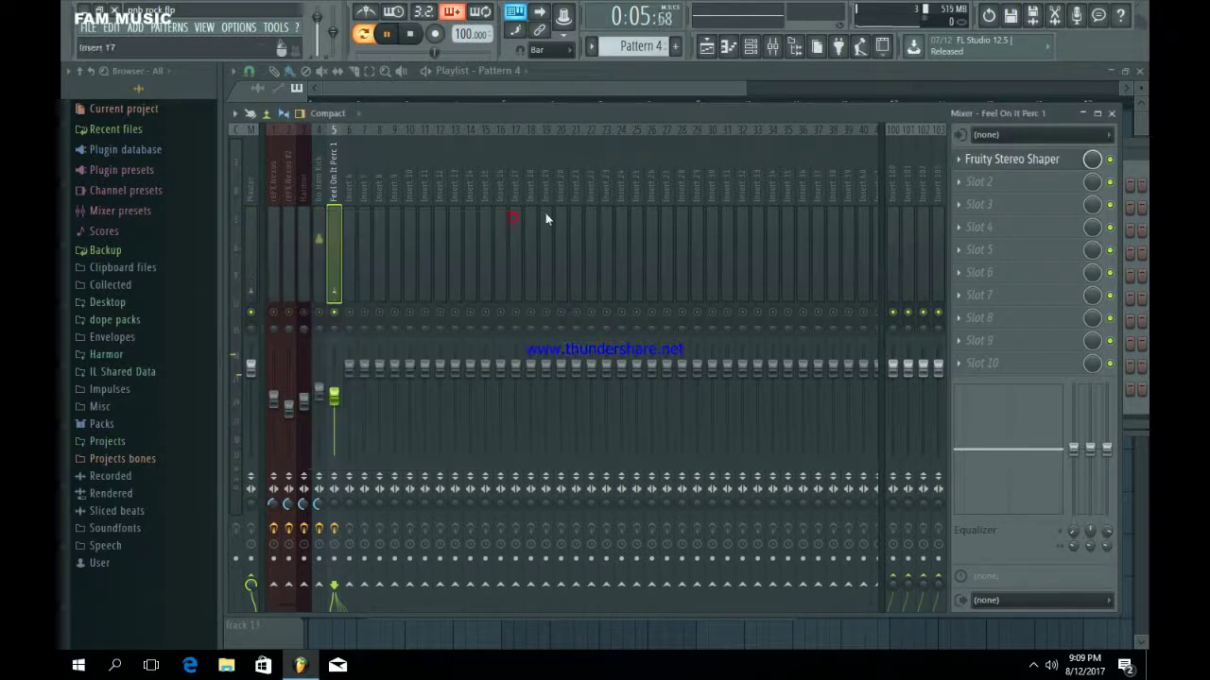
Add Fruity Reeverb 2 in slot 2 of the Feel On It Perc 1 track, adjusting the high cut and raising the wet level.
left_click(1039, 184)
left_click(1022, 195)
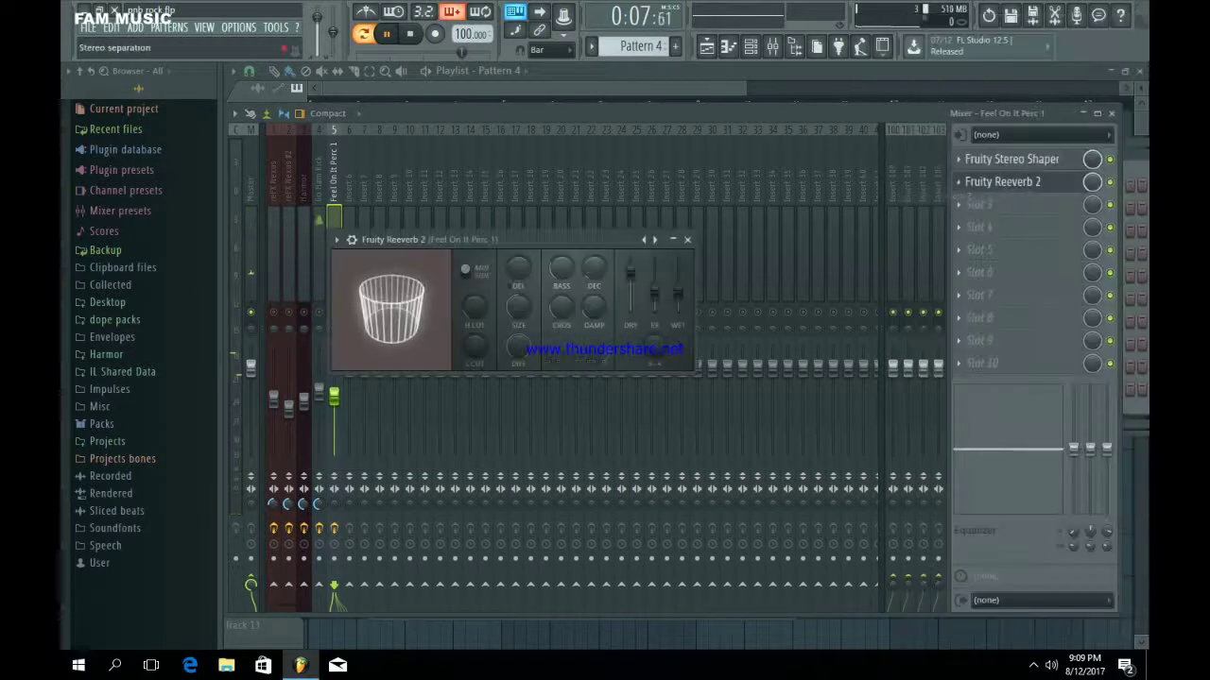
left_click_drag(474, 305, 473, 288)
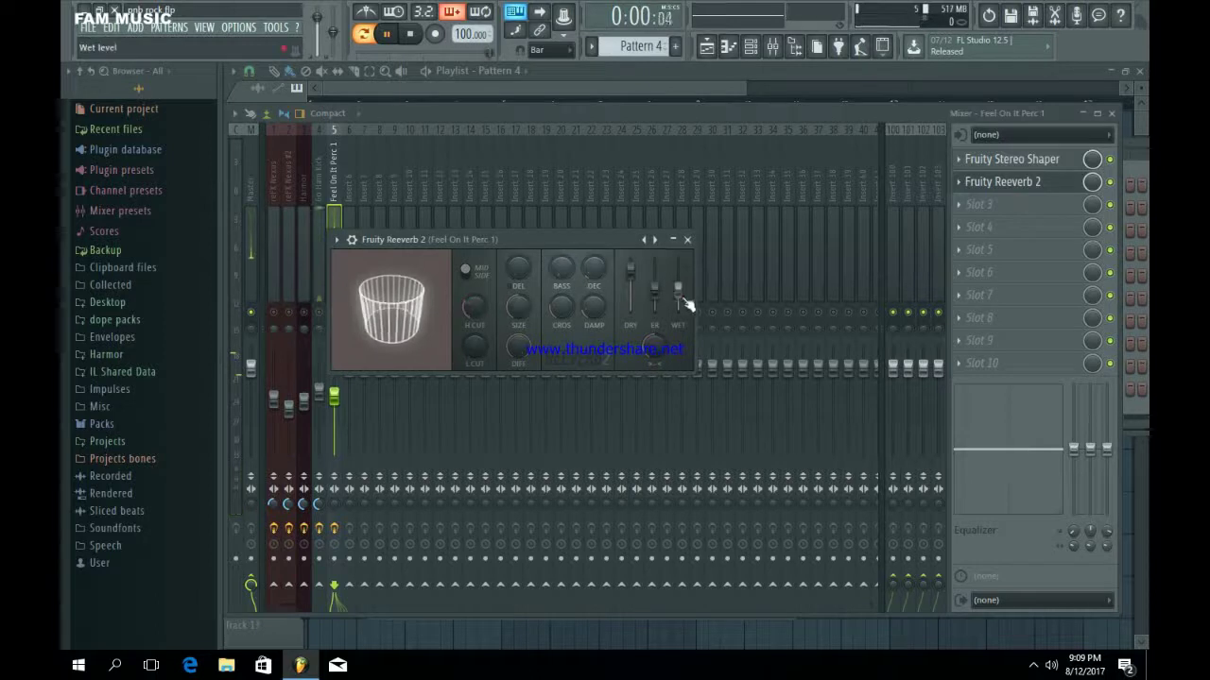
left_click_drag(682, 296, 682, 284)
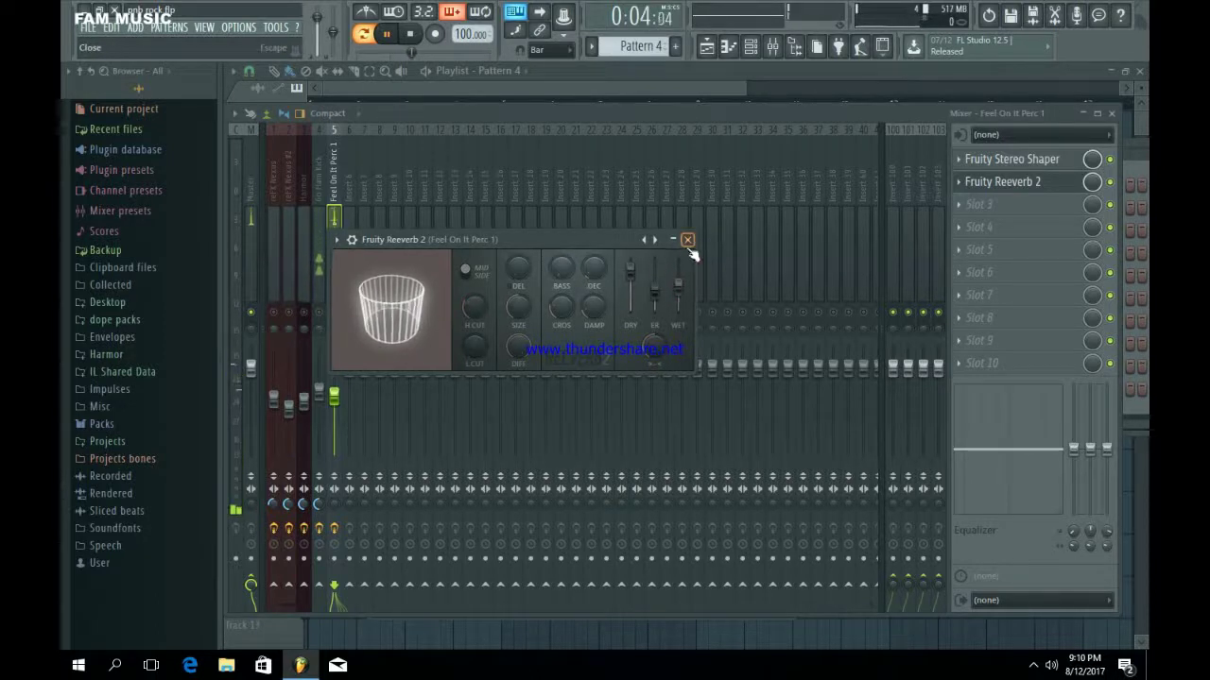
left_click(687, 239)
Add Fruity Delay 2 in slot 3 with the delay time at 4:00 and a lower feedback cutoff.
left_click(959, 204)
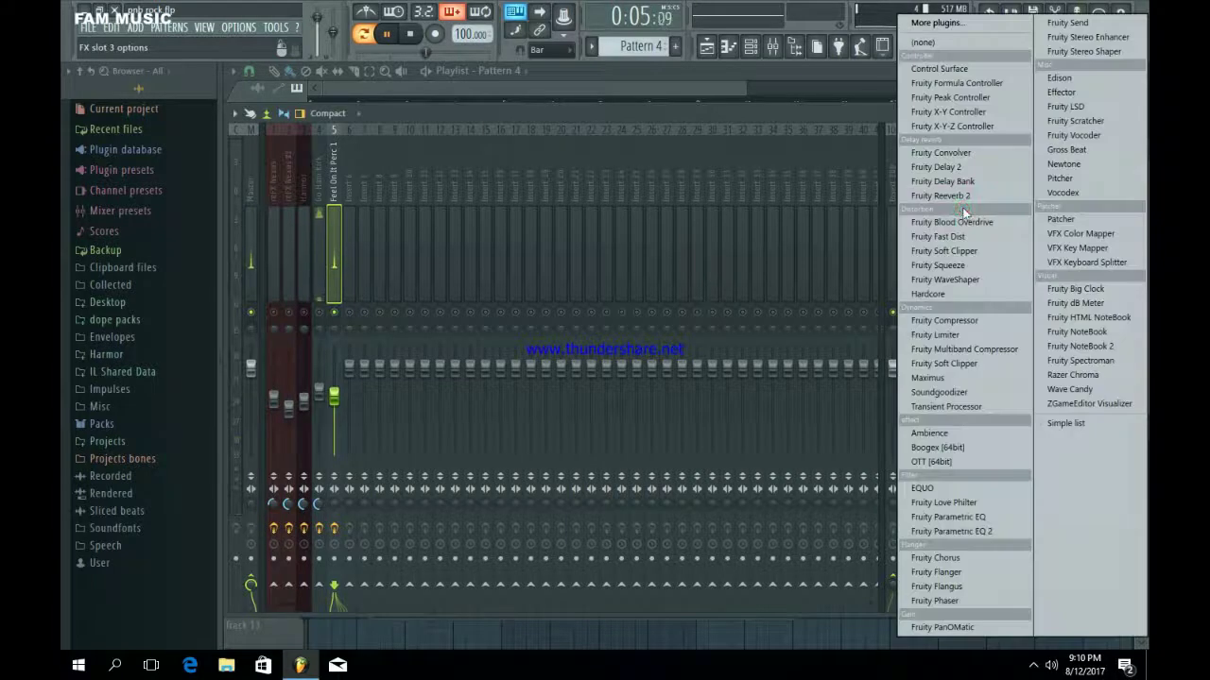
left_click(940, 168)
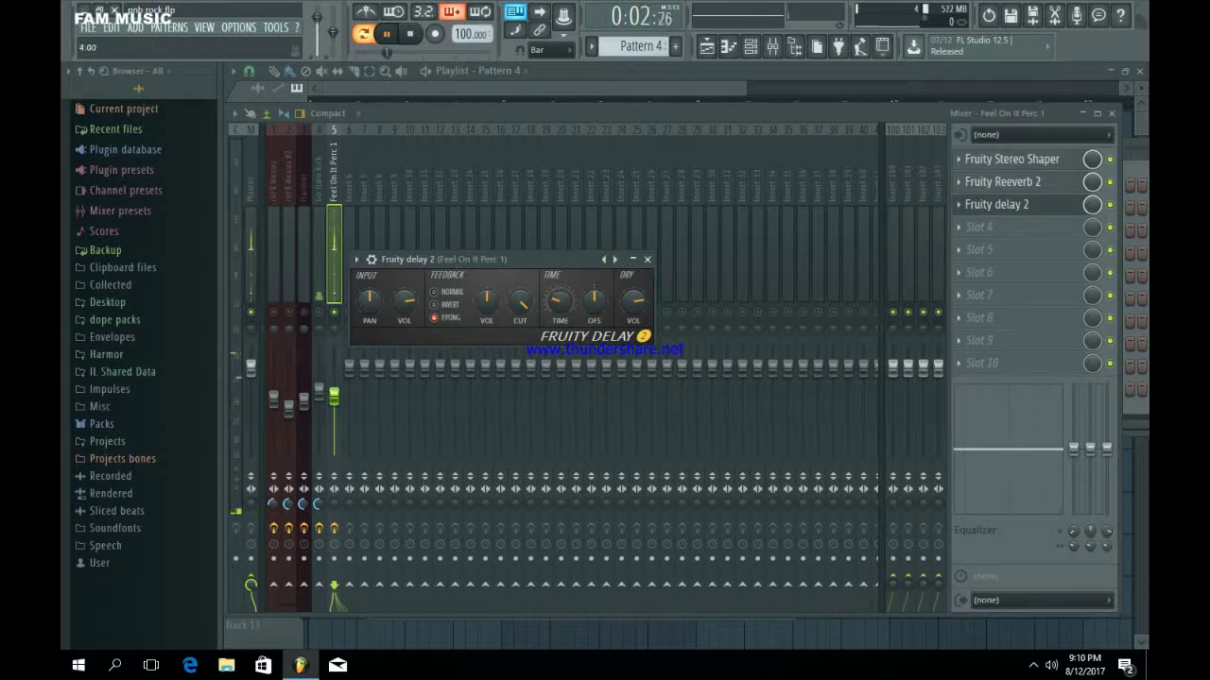
left_click_drag(529, 305, 530, 332)
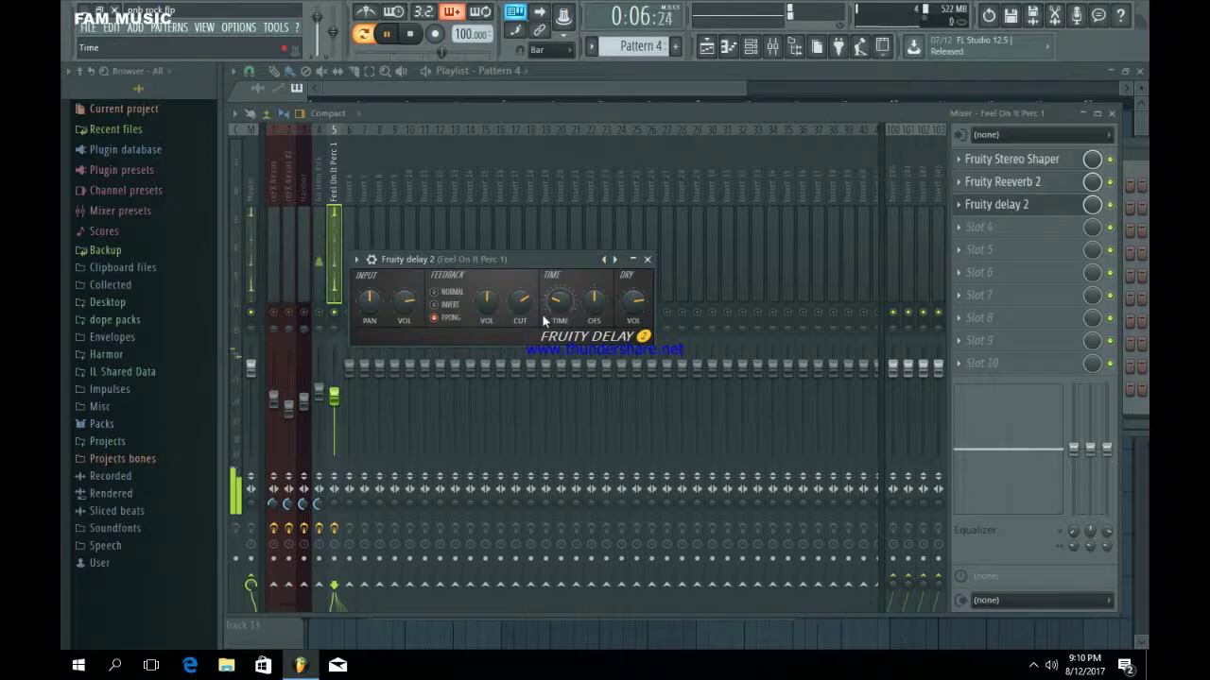
left_click(647, 259)
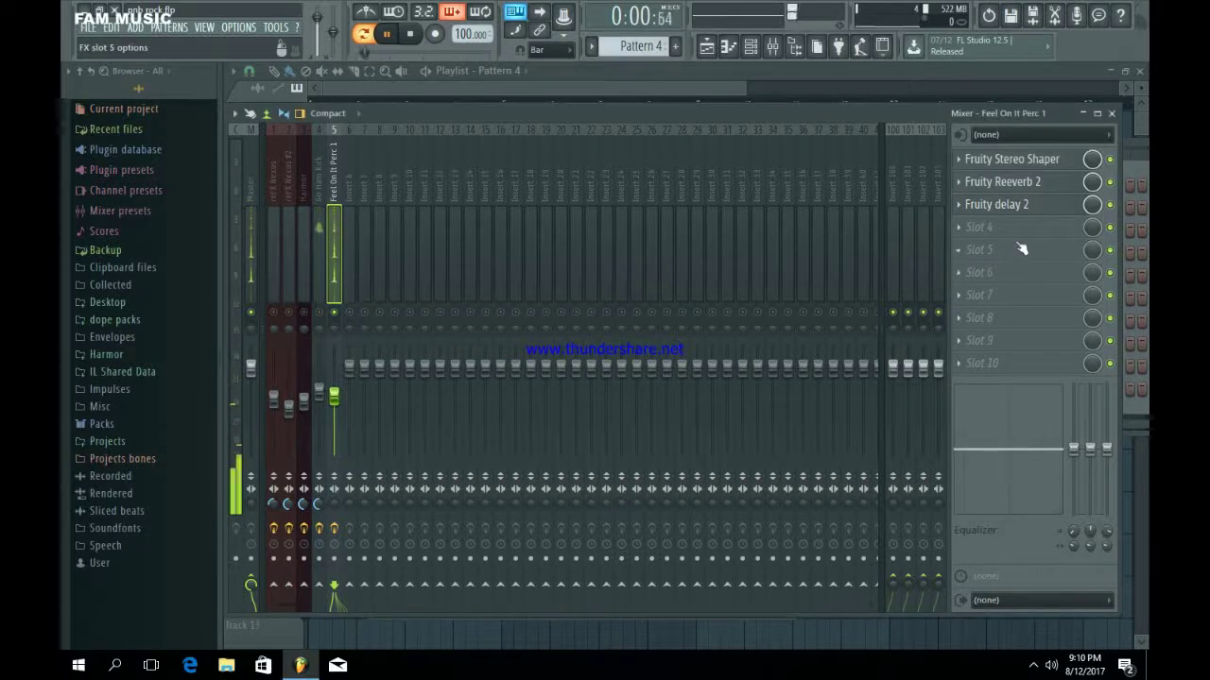
Add Fruity Compressor in slot 4 of the Feel On It Perc 1 track and set its gain to 4.4 dB.
left_click(1020, 239)
left_click(974, 329)
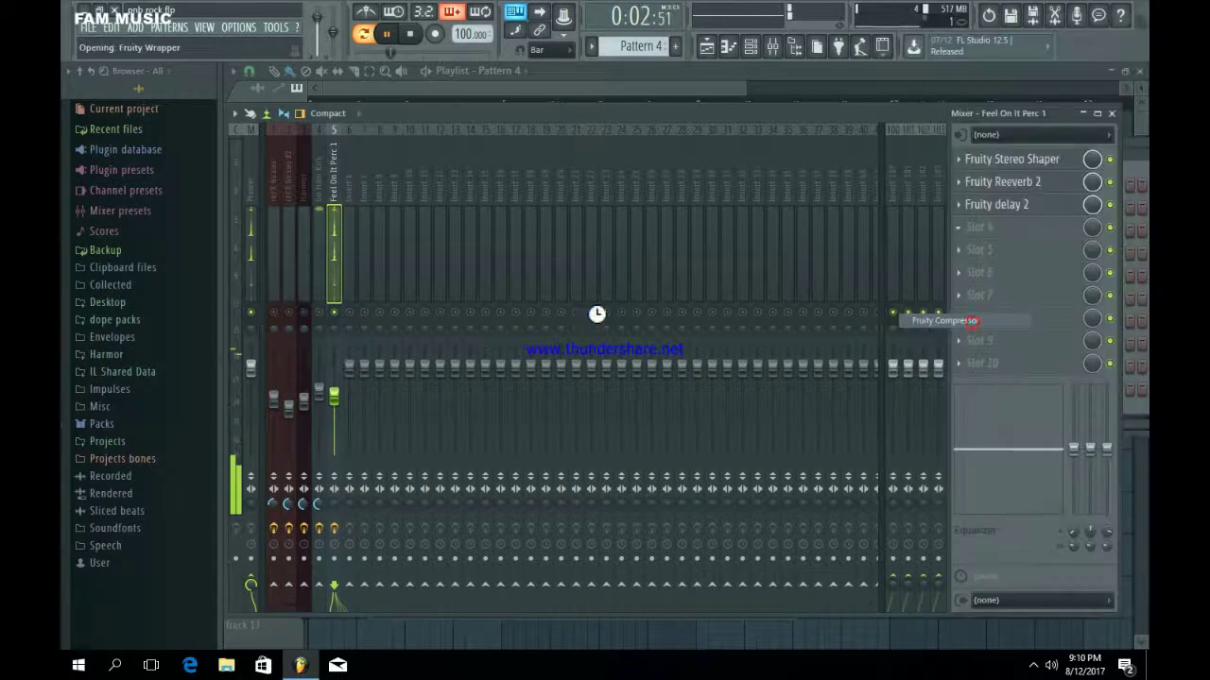
left_click_drag(650, 305, 649, 293)
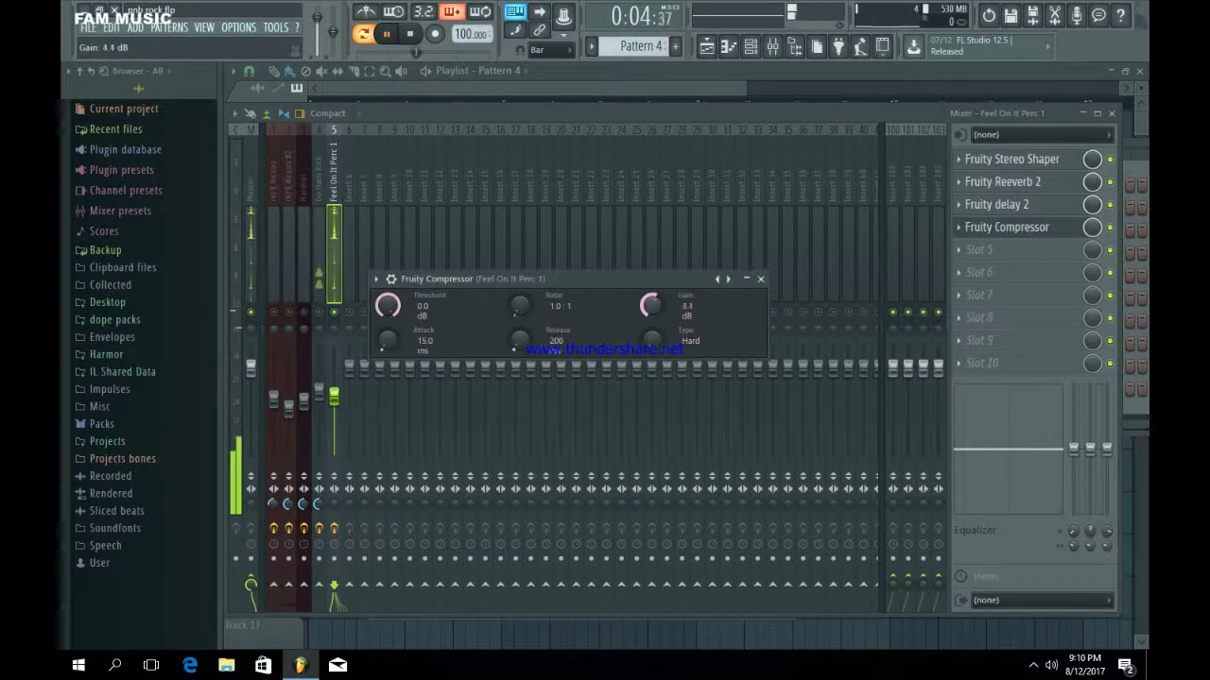
left_click(760, 279)
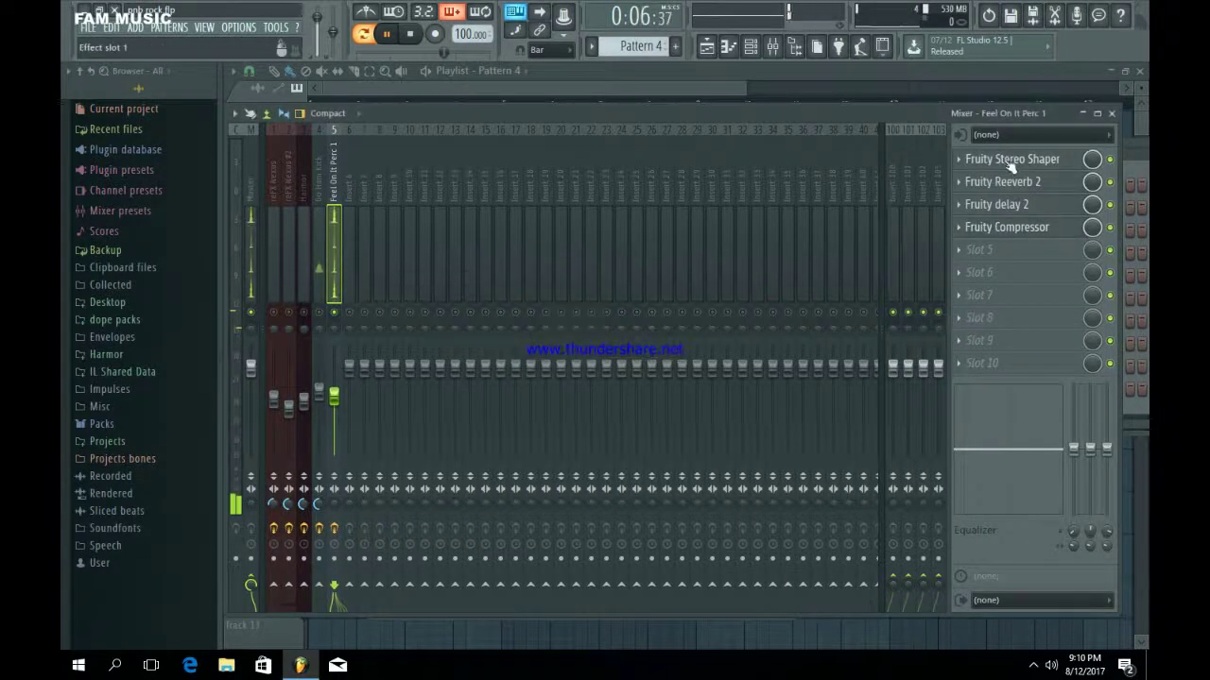
Raise the Fruity Reeverb 2 wet level on Feel On It Perc 1 to about 66%.
left_click(1002, 181)
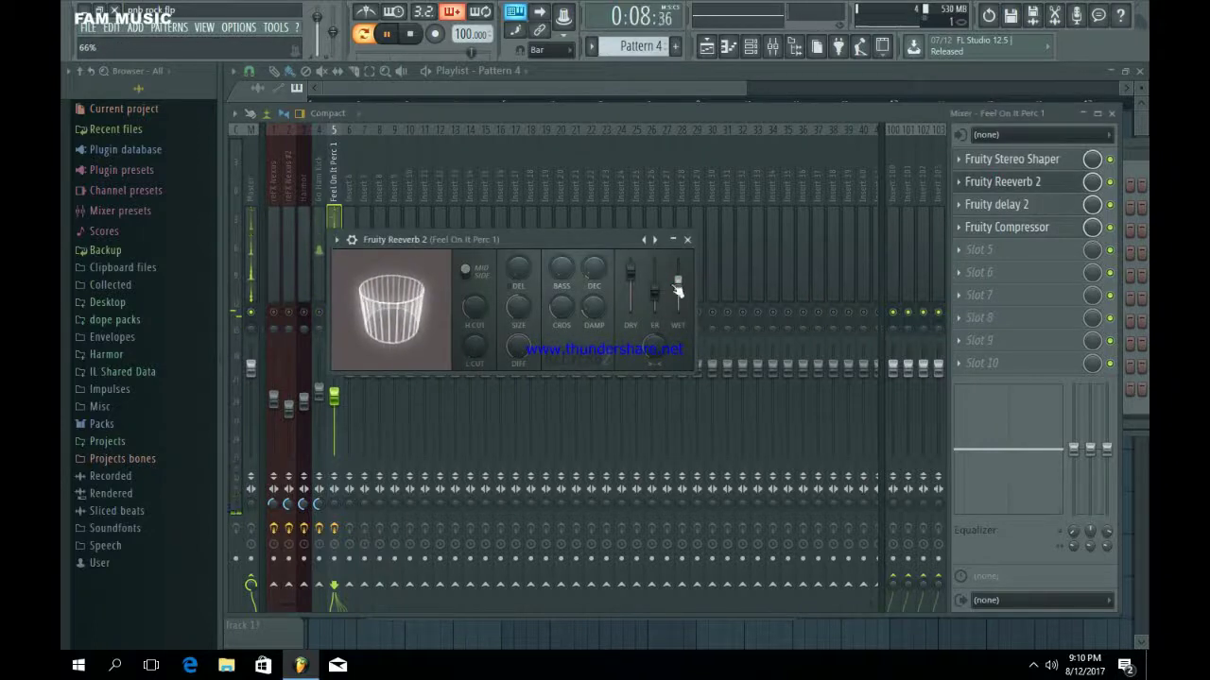
left_click(687, 239)
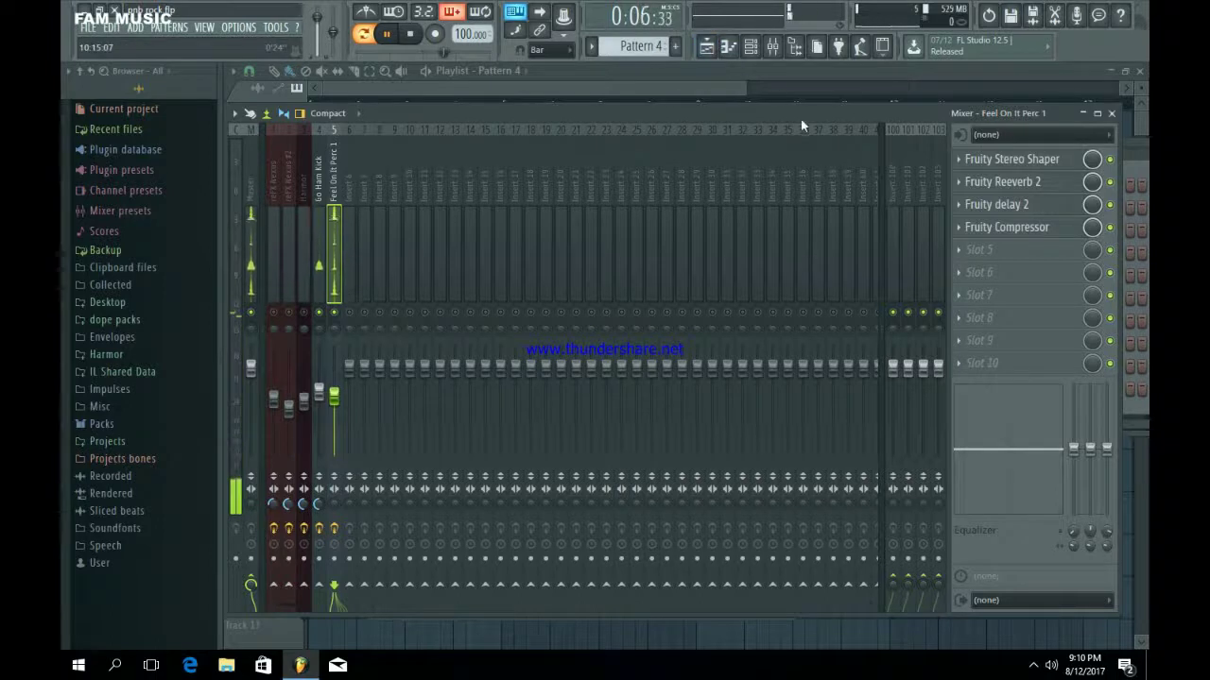
left_click(1007, 227)
left_click(1003, 227)
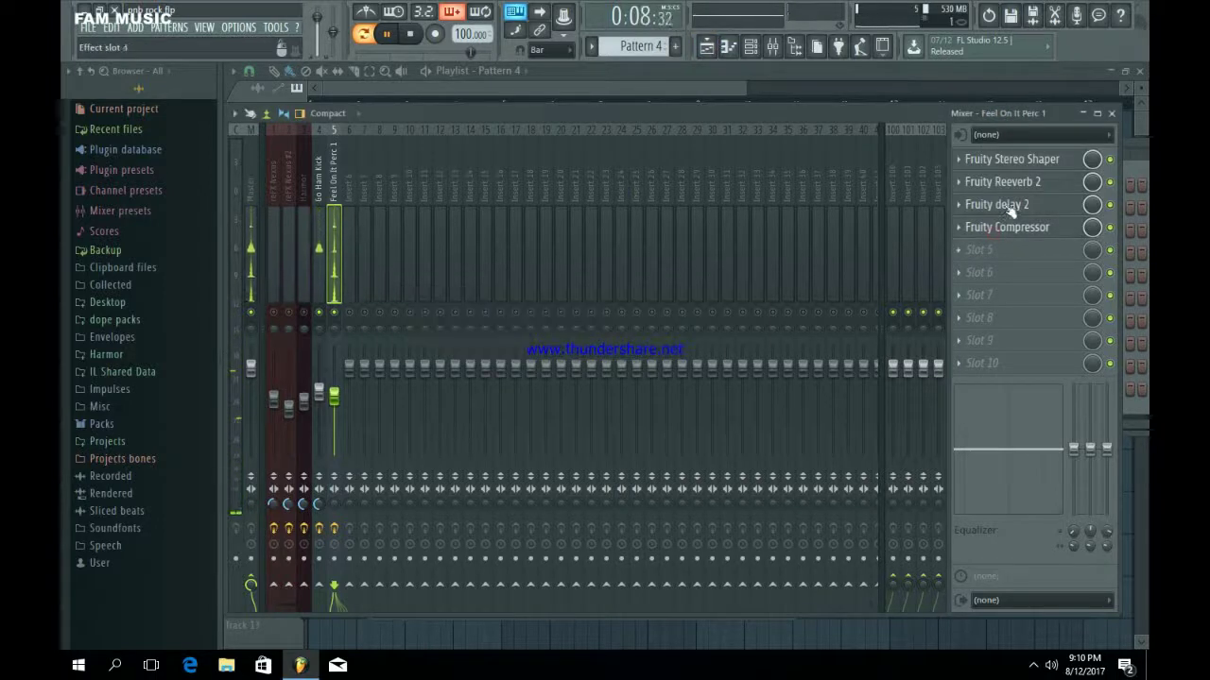
Shorten the Fruity Delay 2 time to 3:00 and check the Fruity Compressor settings.
left_click(1004, 204)
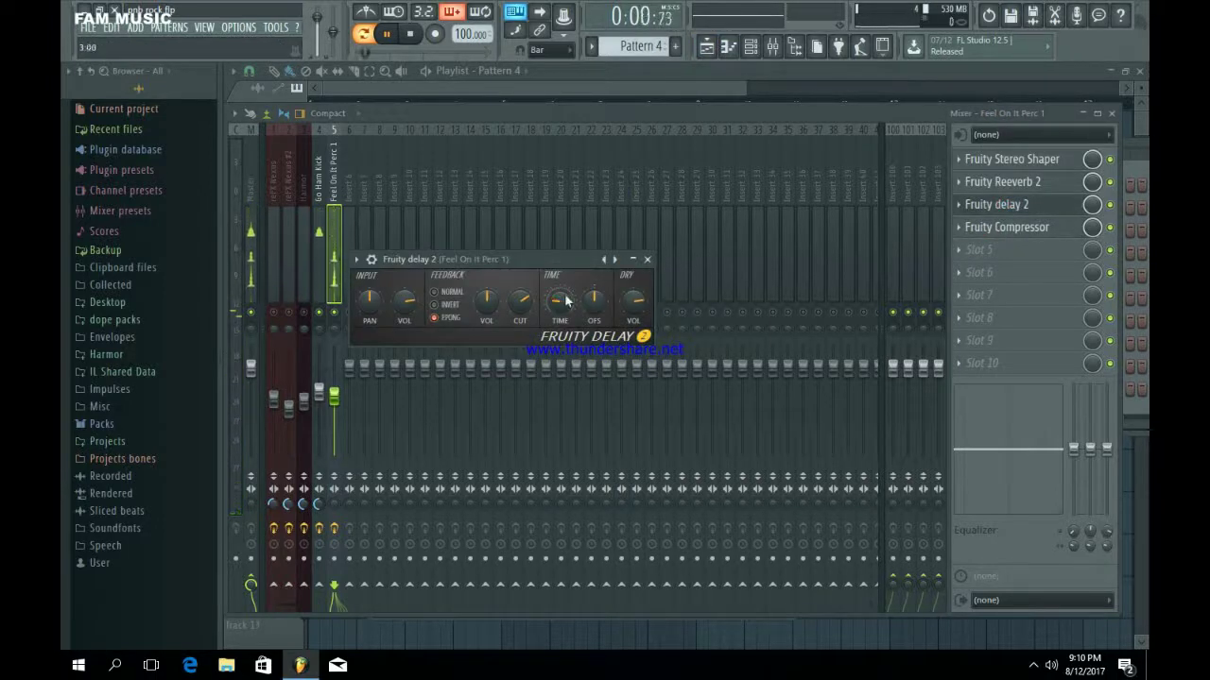
left_click(648, 260)
left_click(1017, 227)
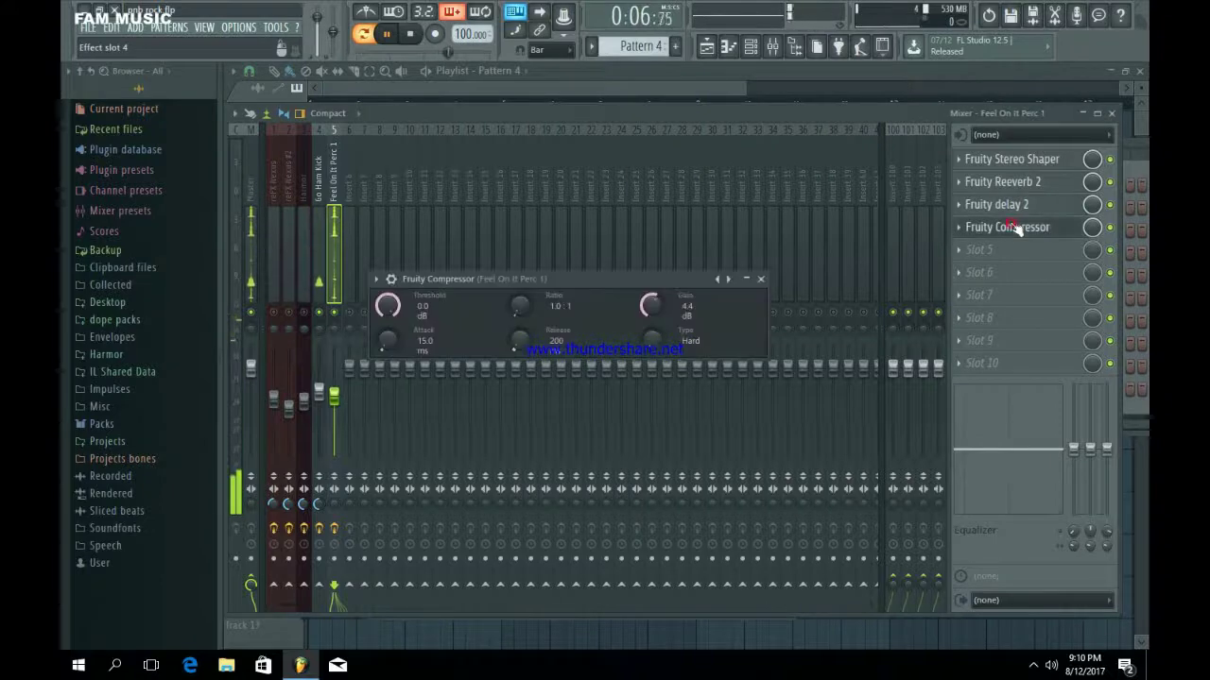
left_click(1017, 227)
Raise the Fruity Delay 2 time offset and lower its input volume and feedback cutoff on the Feel On It Perc 1 track.
left_click(1012, 206)
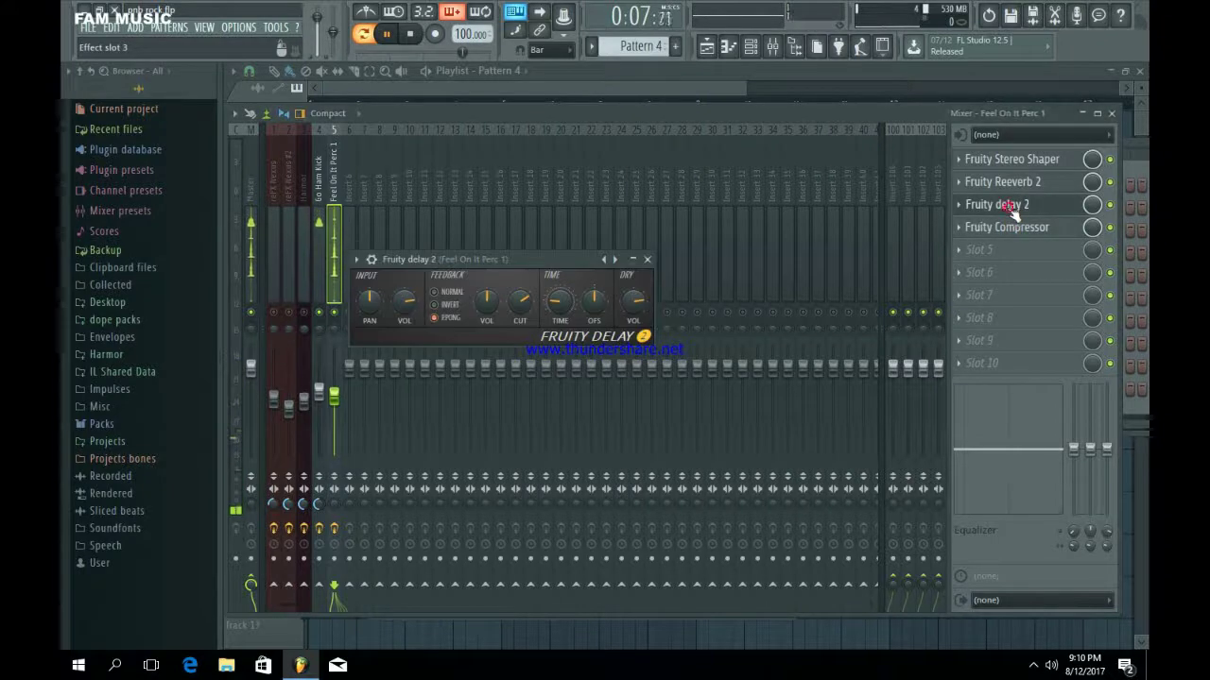
left_click(593, 300)
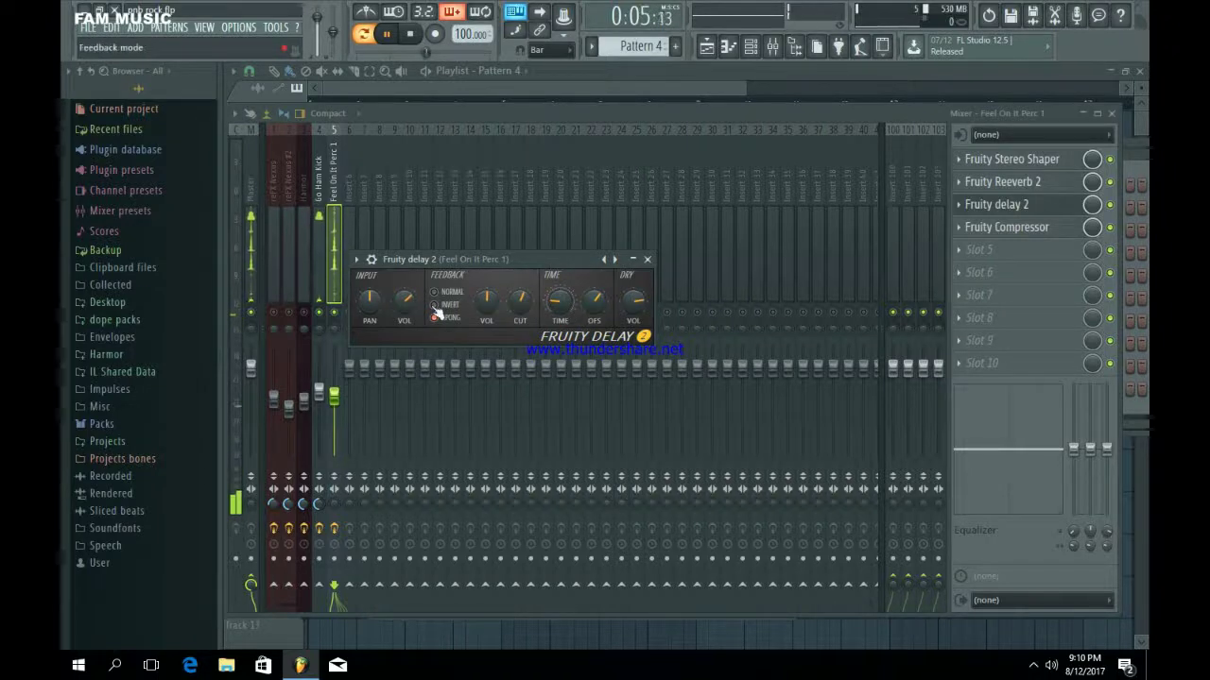
left_click(648, 261)
Unsolo the Feel On It Perc 1 mixer track and play the playlist arrangement in song mode.
left_click(709, 52)
key("space")
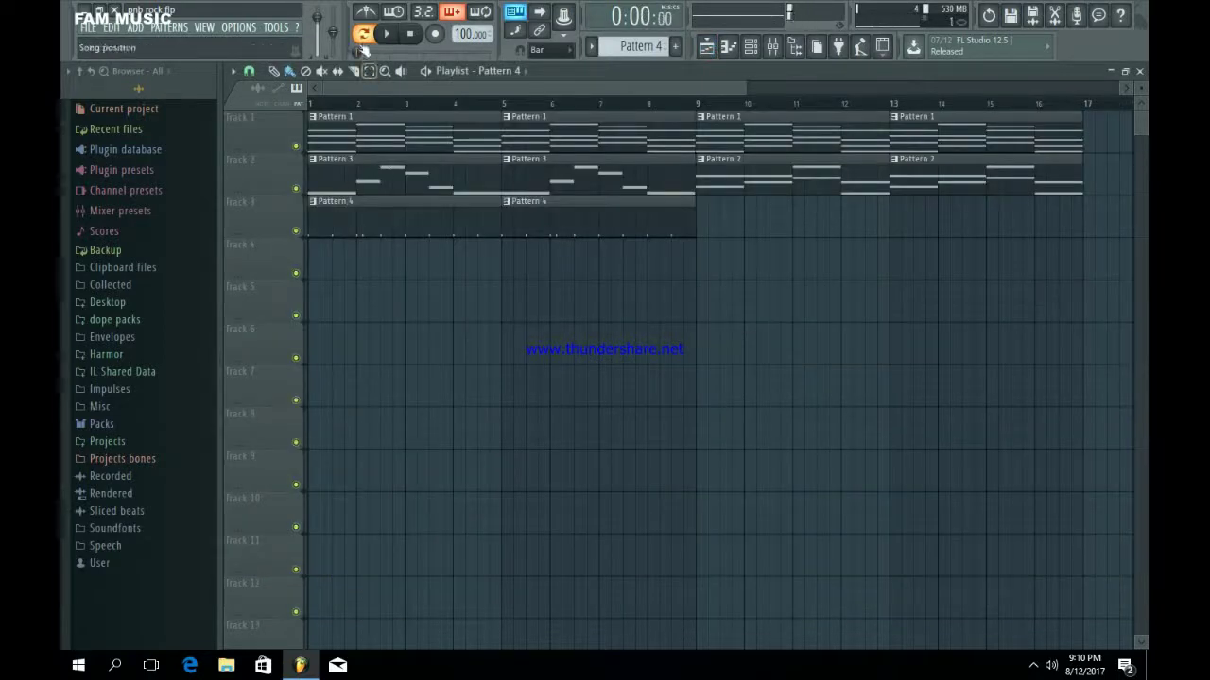
left_click(773, 45)
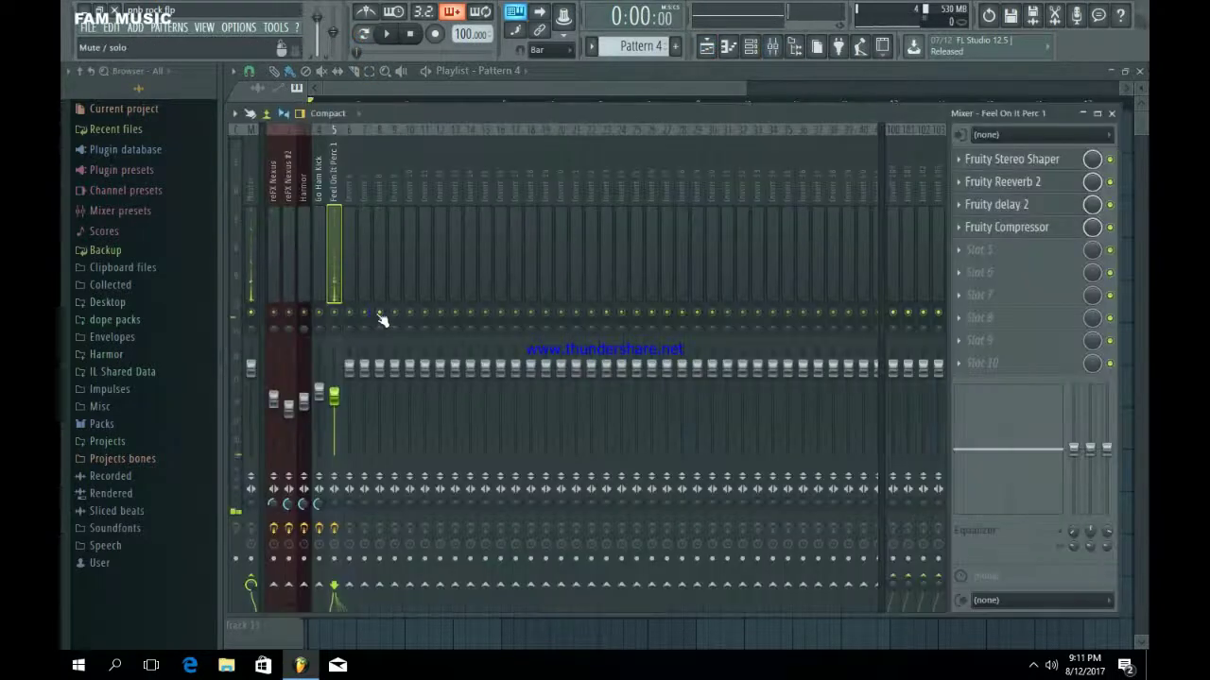
key("space")
left_click(704, 52)
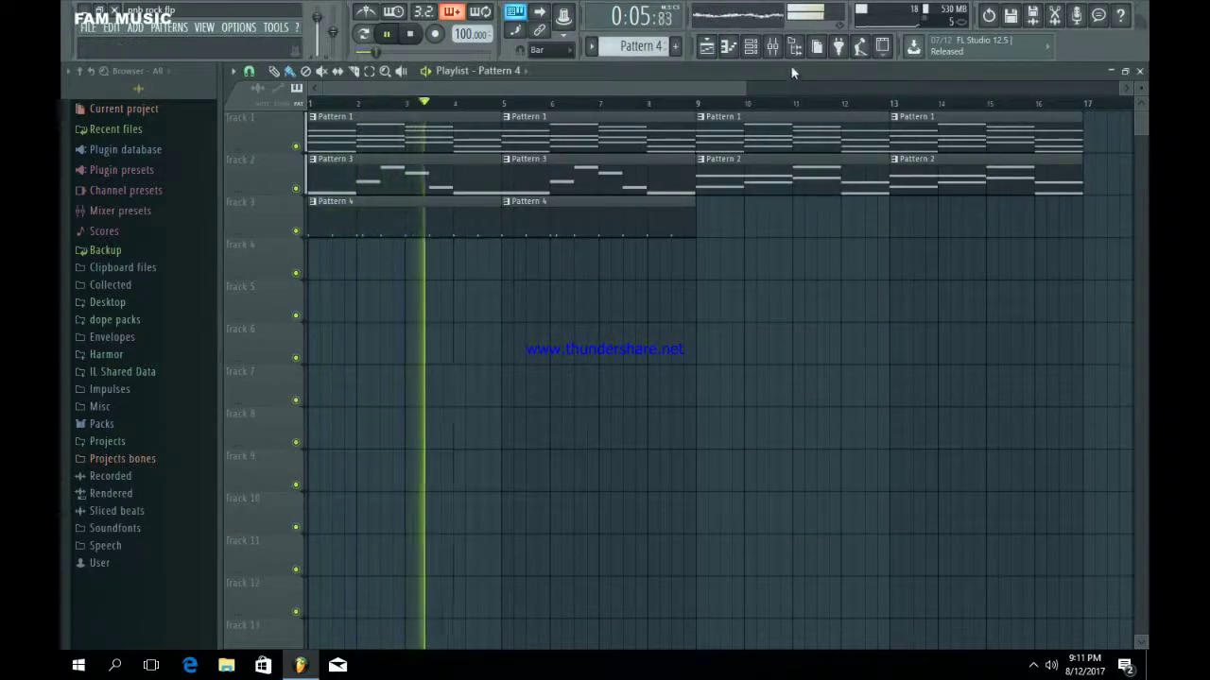
Check the Feel On It Perc 1 sampler settings and adjust the stereo separation of its mixer track.
left_click(751, 46)
left_click(336, 365)
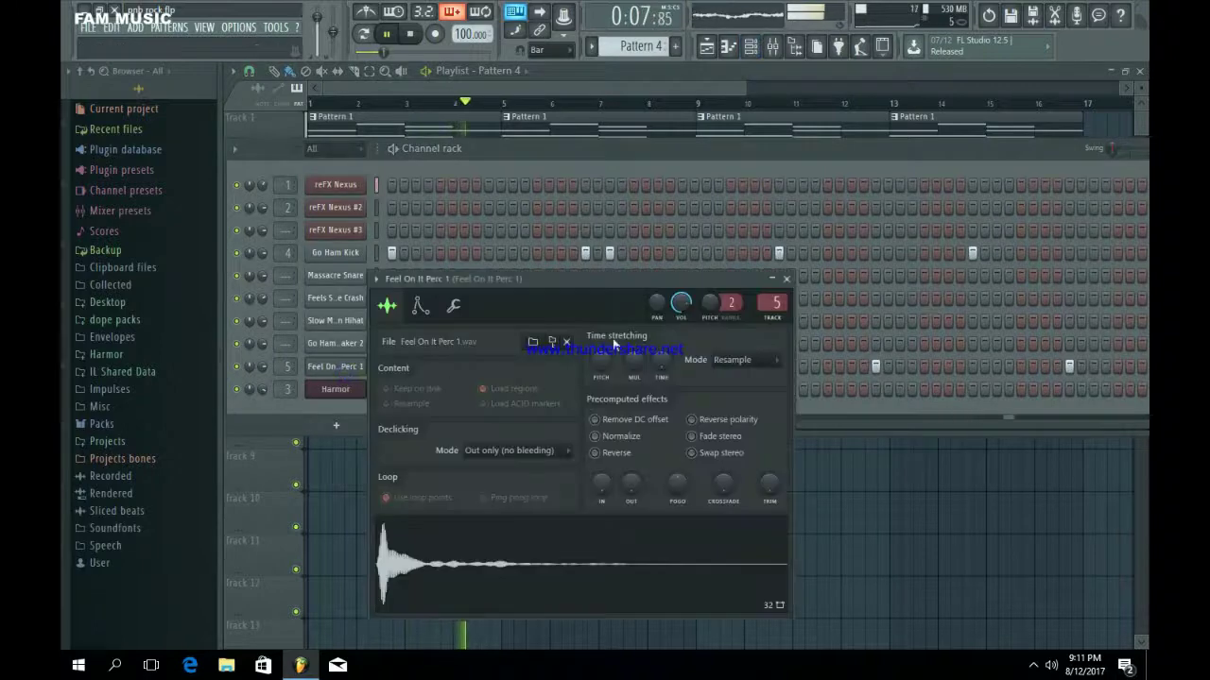
left_click(786, 281)
left_click(772, 46)
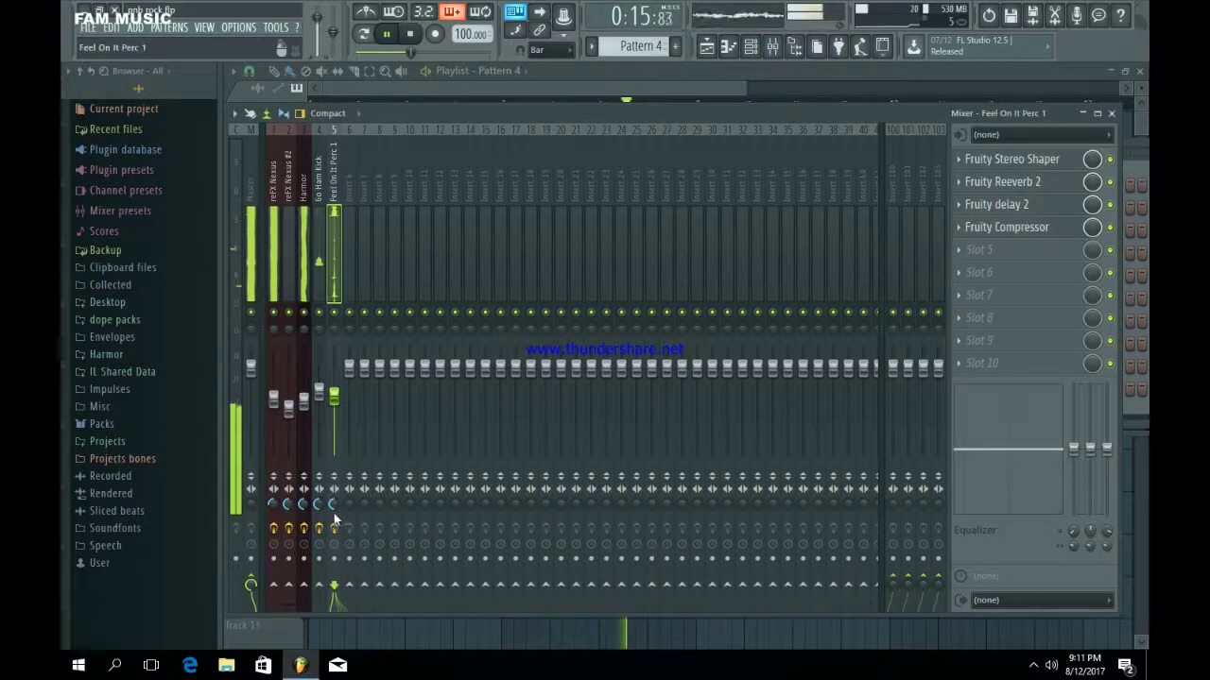
Solo the Go Ham Kick mixer track and browse the sample packs to the DOPEBOY DRUMS VOL. 1 one-shot Kicks folder.
left_click(320, 316)
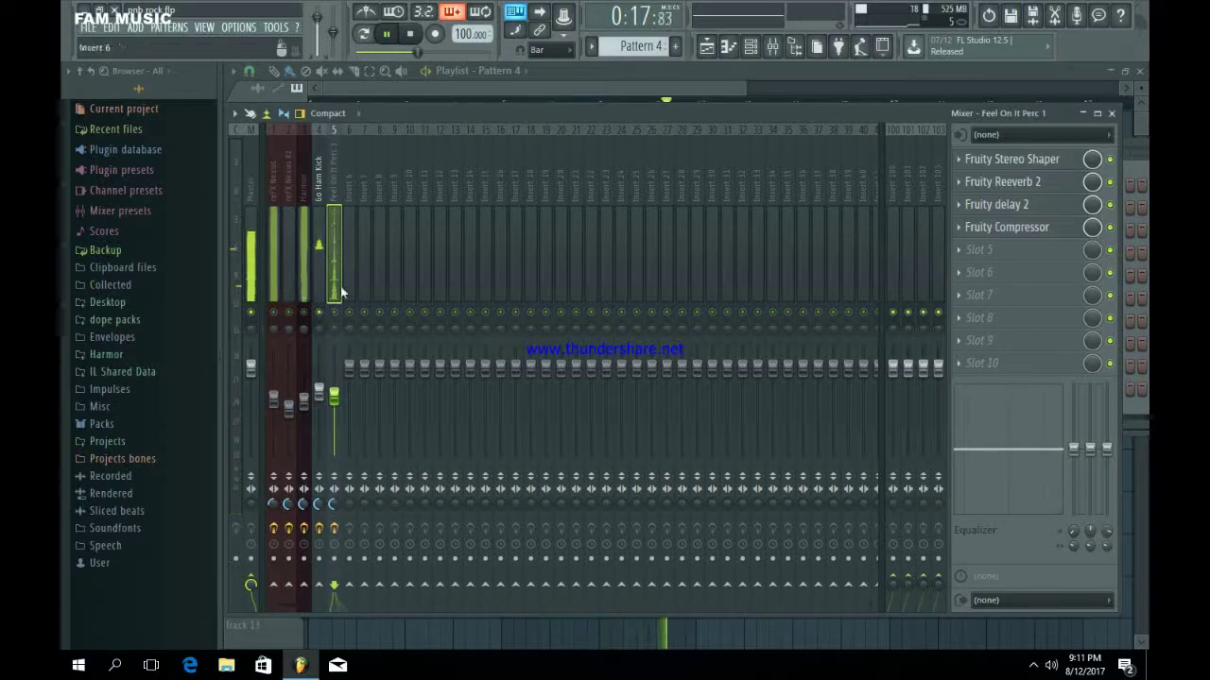
left_click(119, 425)
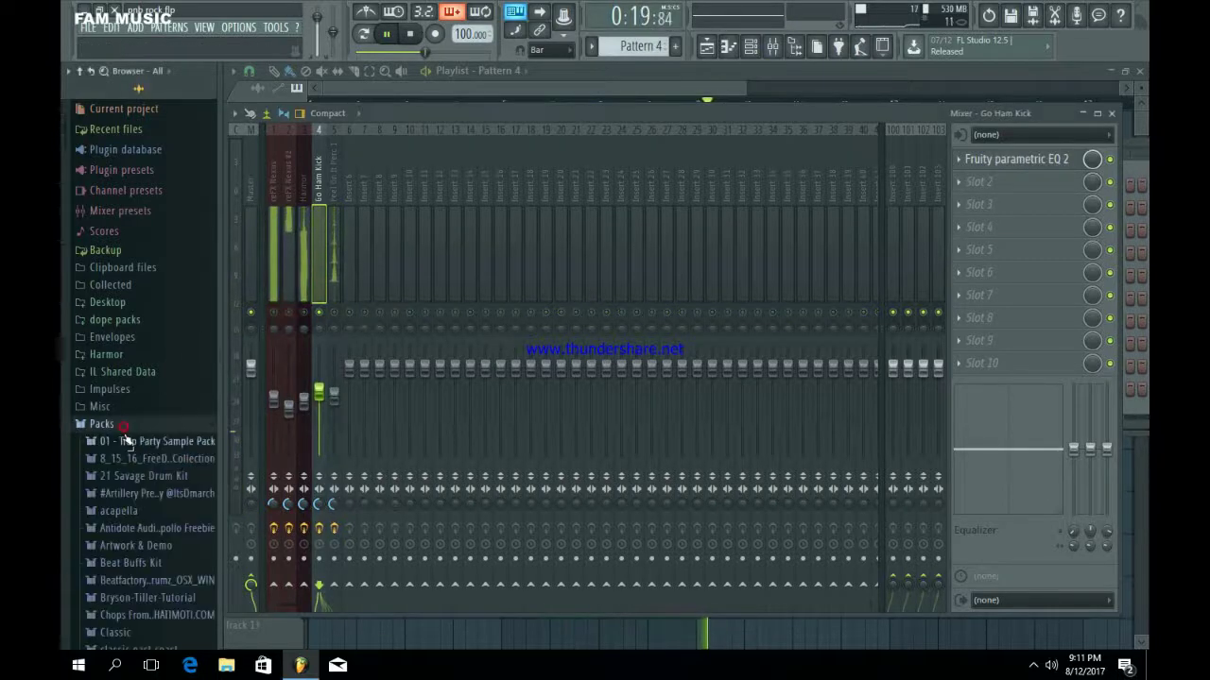
scroll(151, 359, "down", 5)
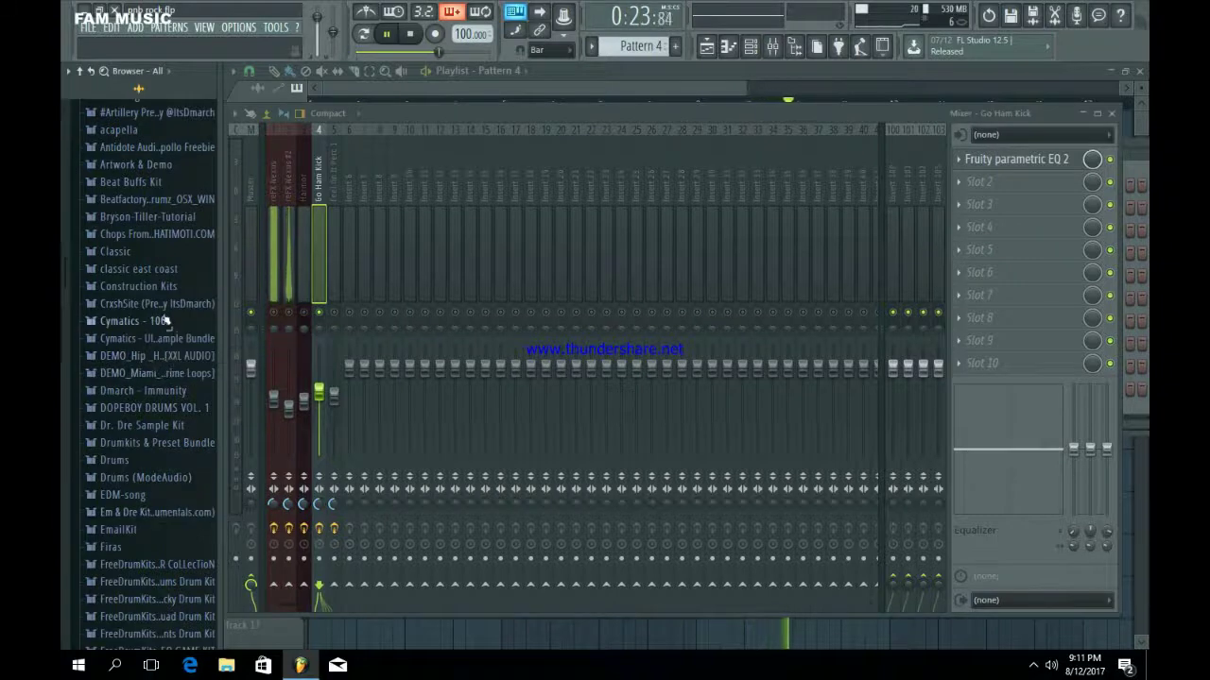
left_click(154, 408)
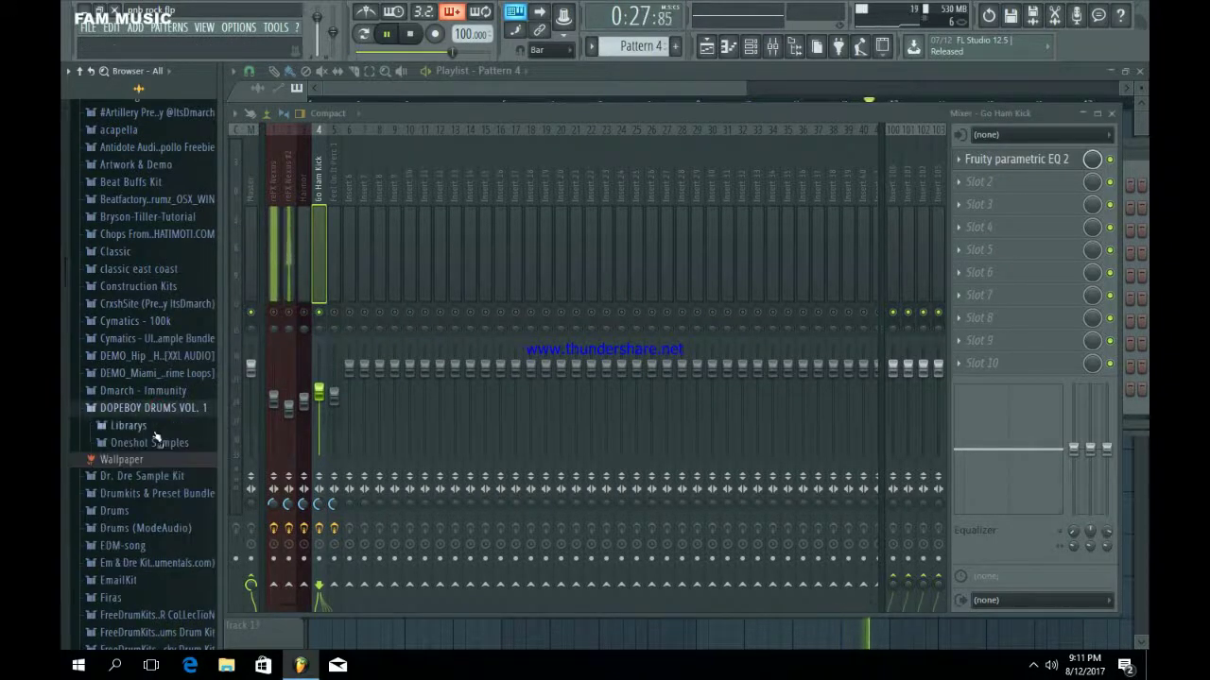
left_click(149, 442)
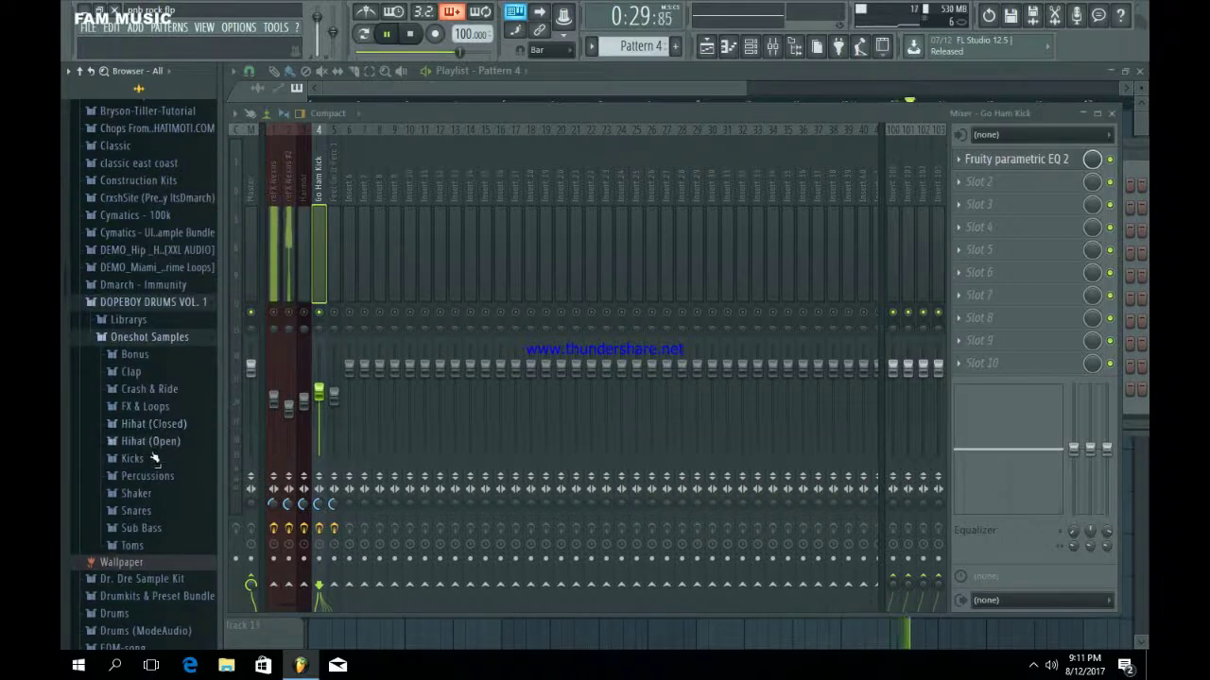
left_click(142, 459)
Audition the Slow Me Down kicks and load Slow Me Down Kick 1 into a new sampler channel that cuts itself.
left_click(143, 512)
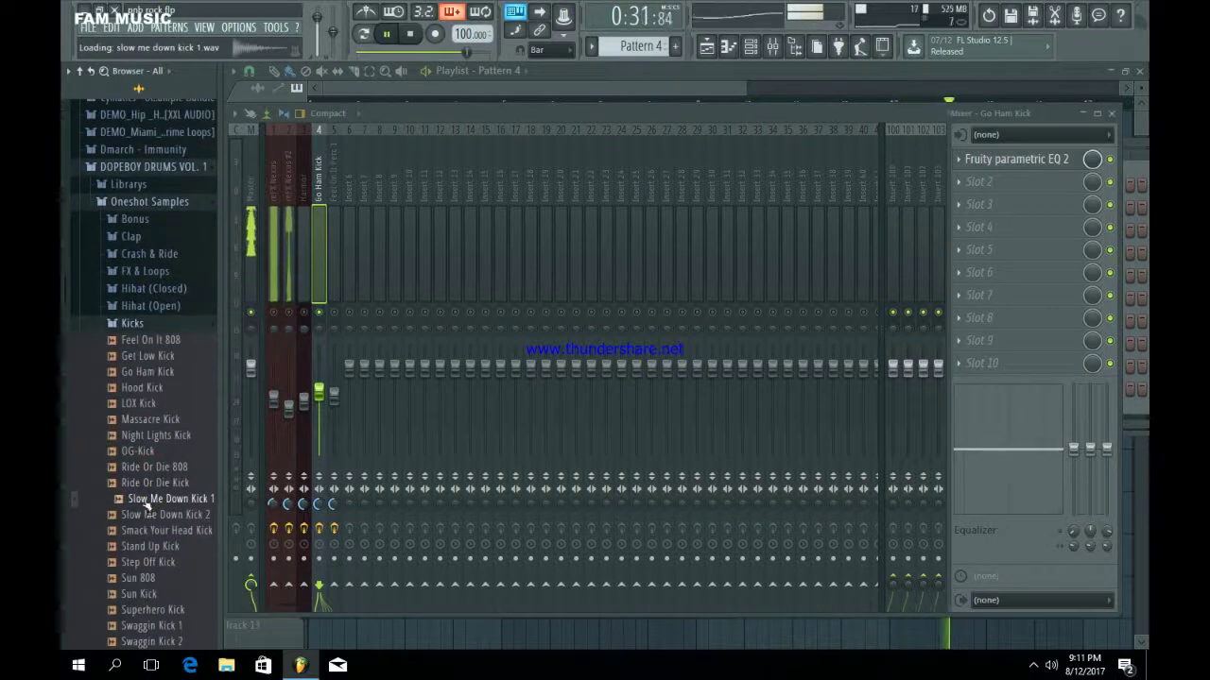
left_click(149, 514)
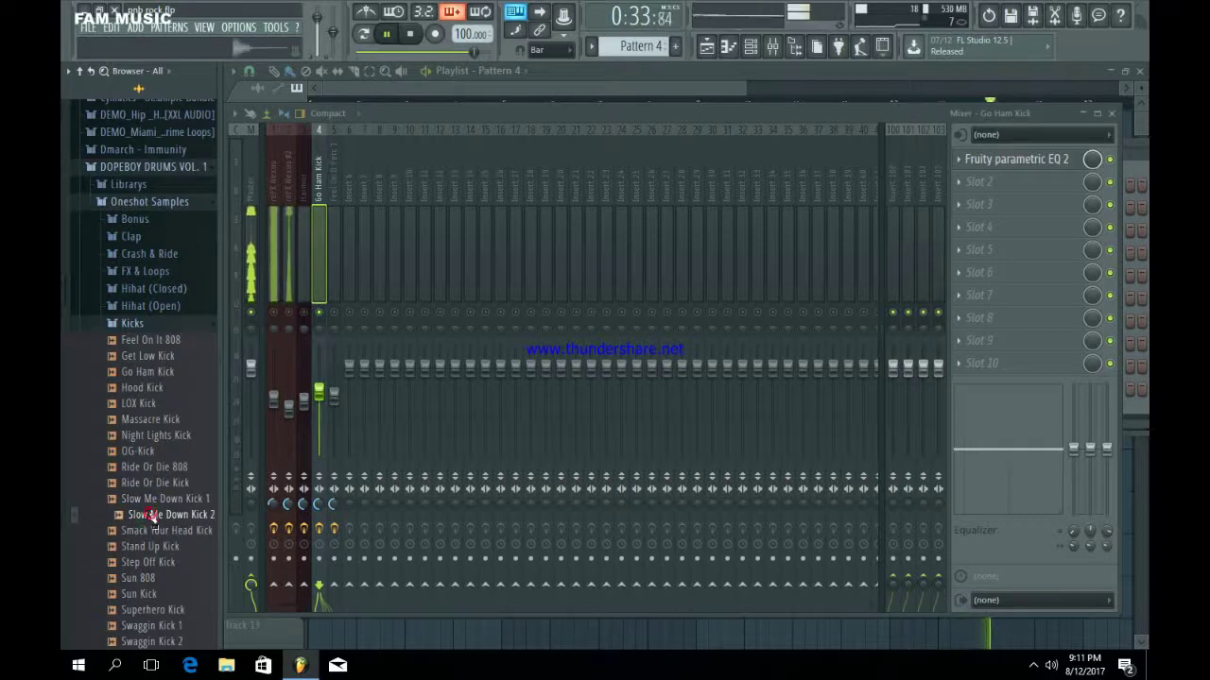
left_click(152, 501)
right_click(155, 501)
left_click(182, 502)
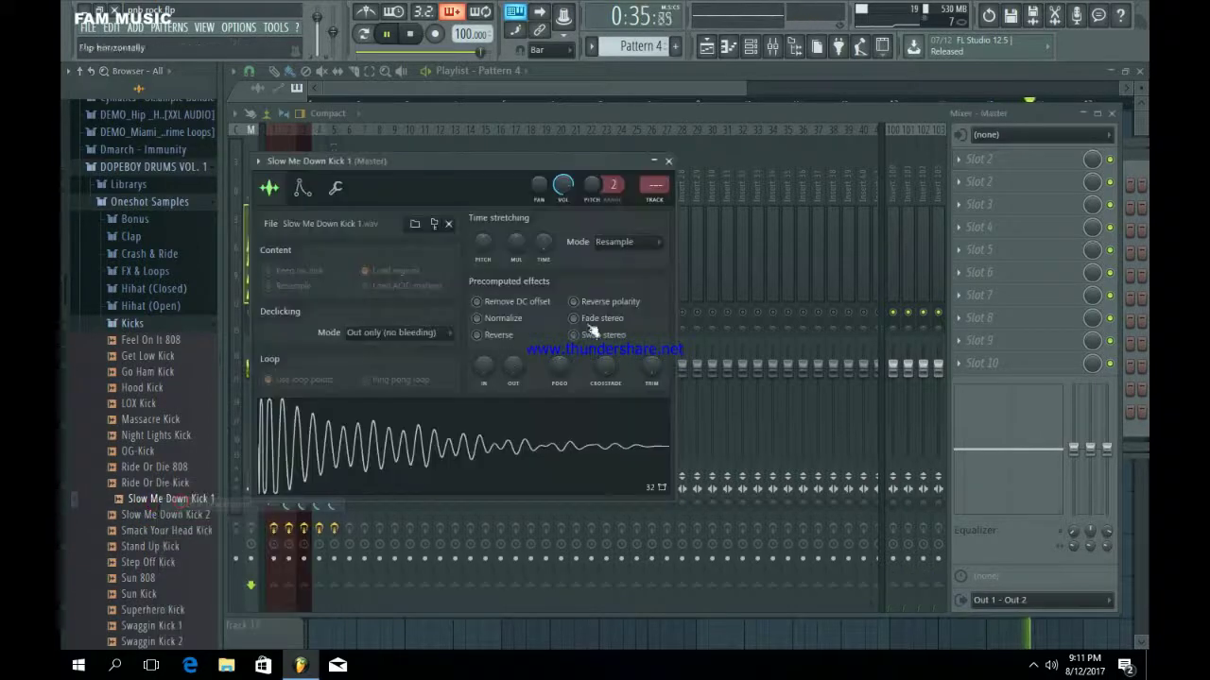
left_click(337, 194)
left_click(667, 165)
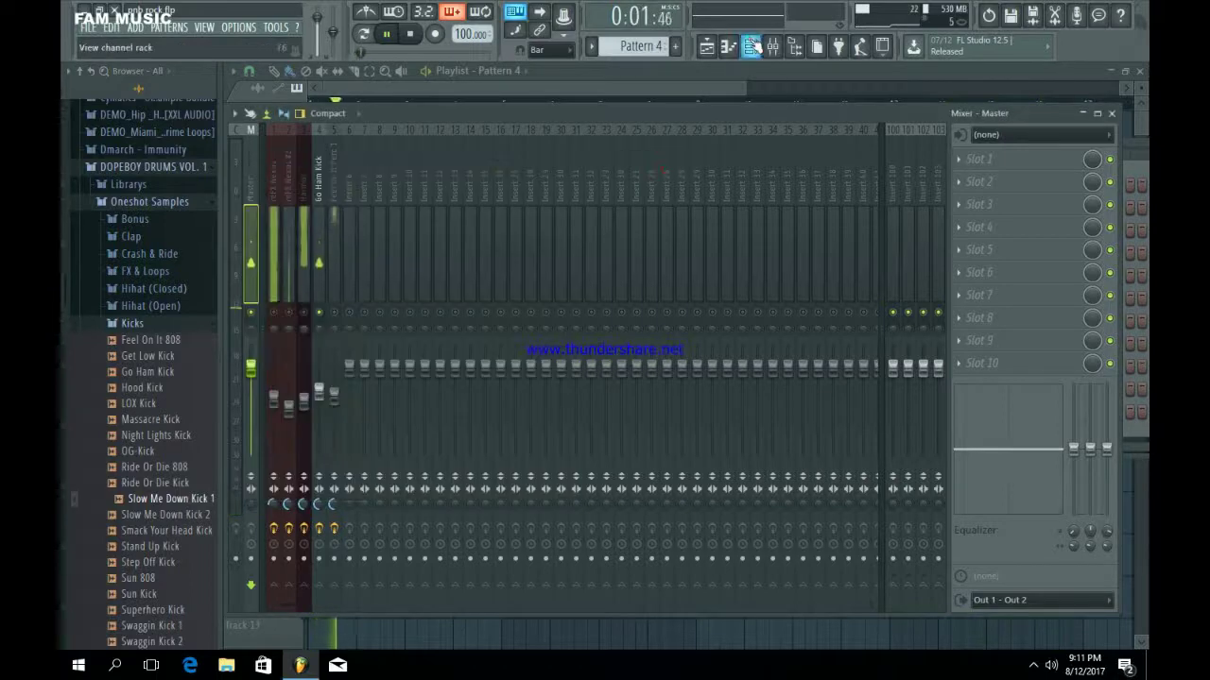
Program Slow Me Down Kick 1 in Pattern 4 on steps 1, 17, 19, 33 and 49, matching the Go Ham Kick.
key("F6")
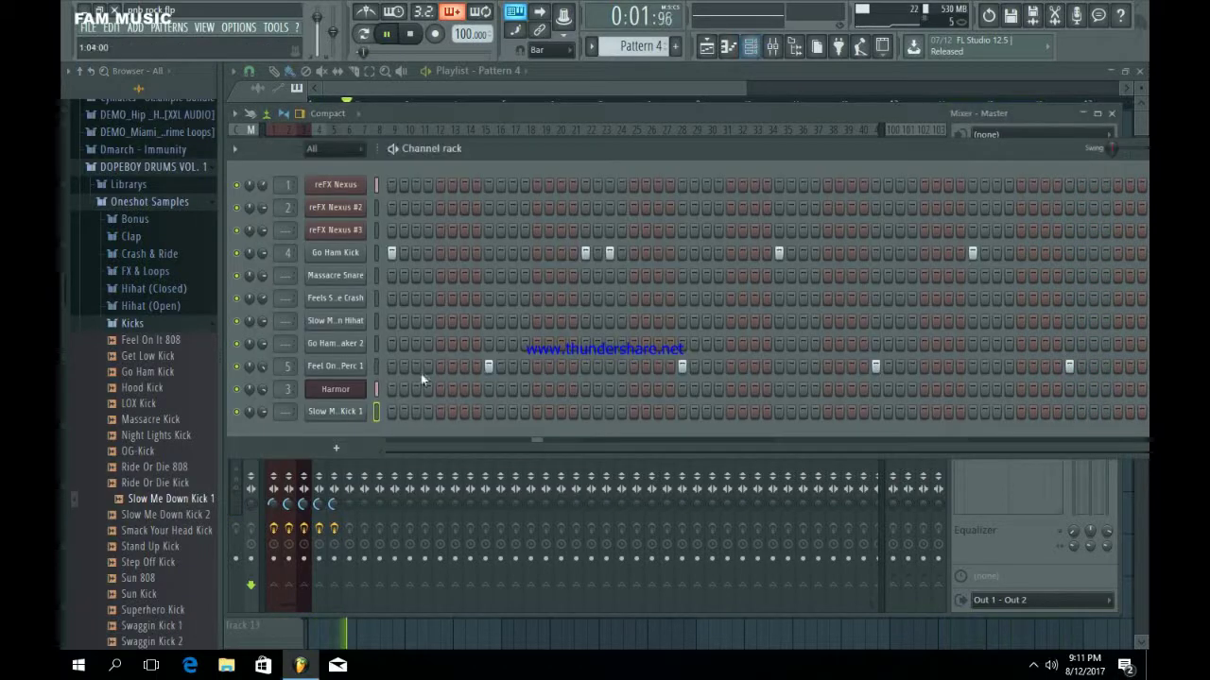
left_click(586, 411)
left_click(610, 411)
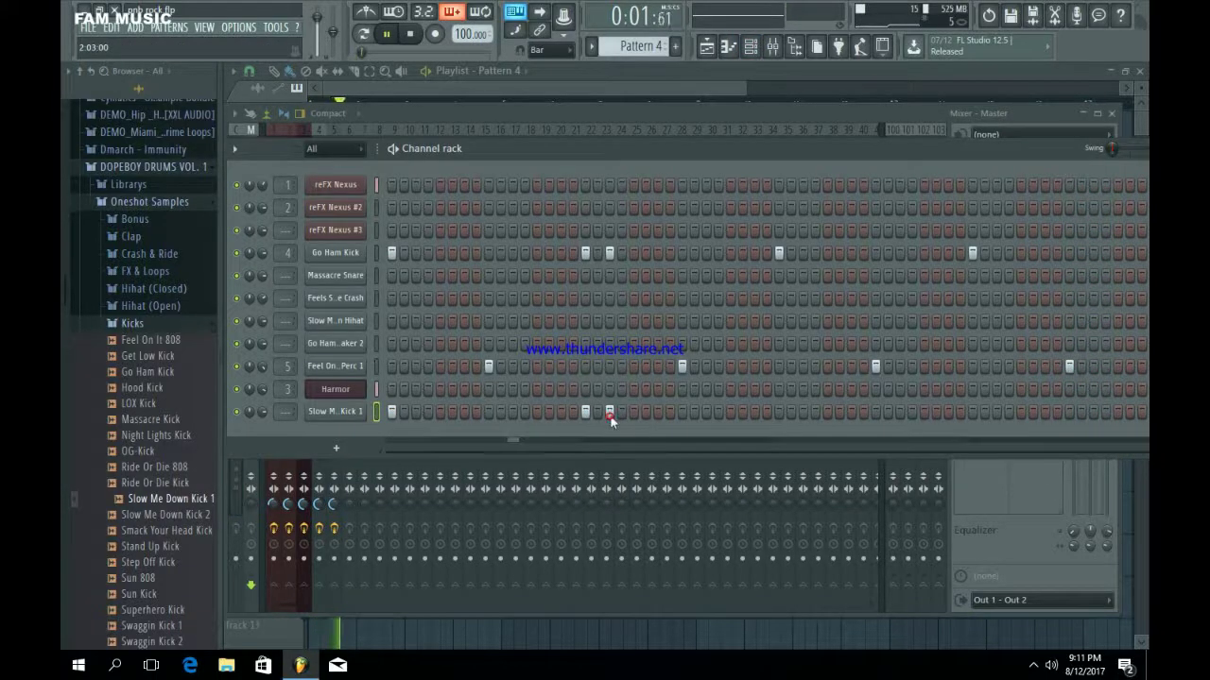
left_click(779, 411)
left_click(973, 411)
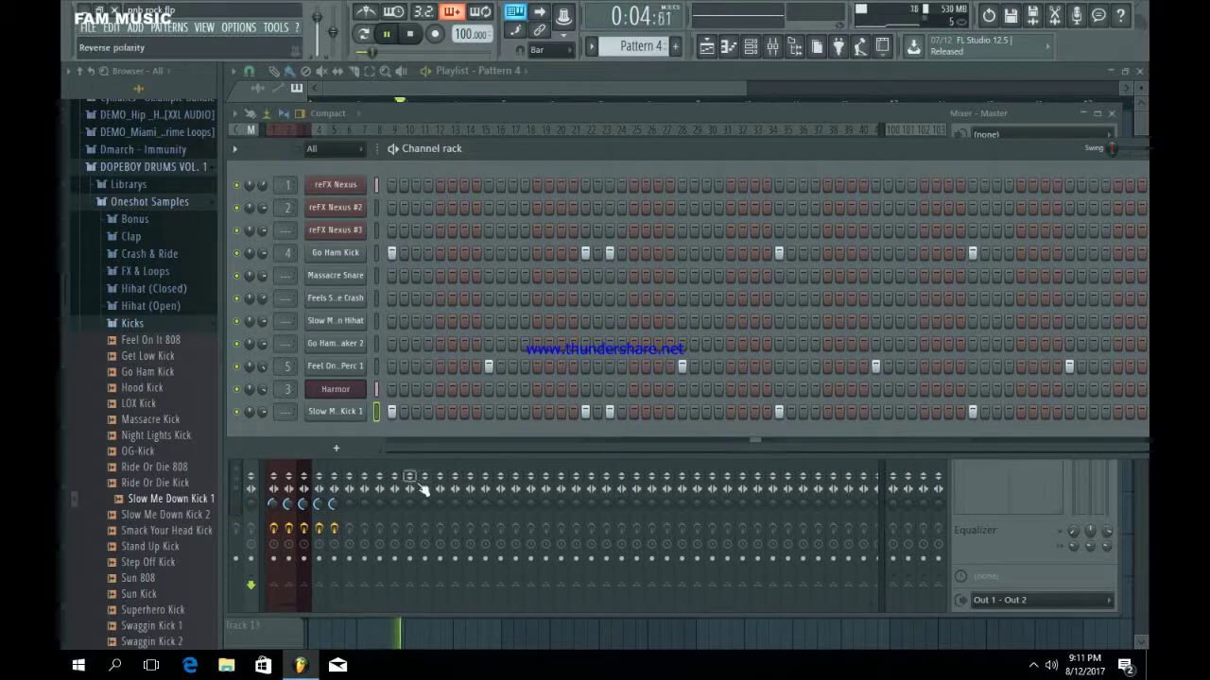
Route the Slow Me Down Kick 1 channel to mixer track 6 and lower that track's volume.
left_click(355, 414)
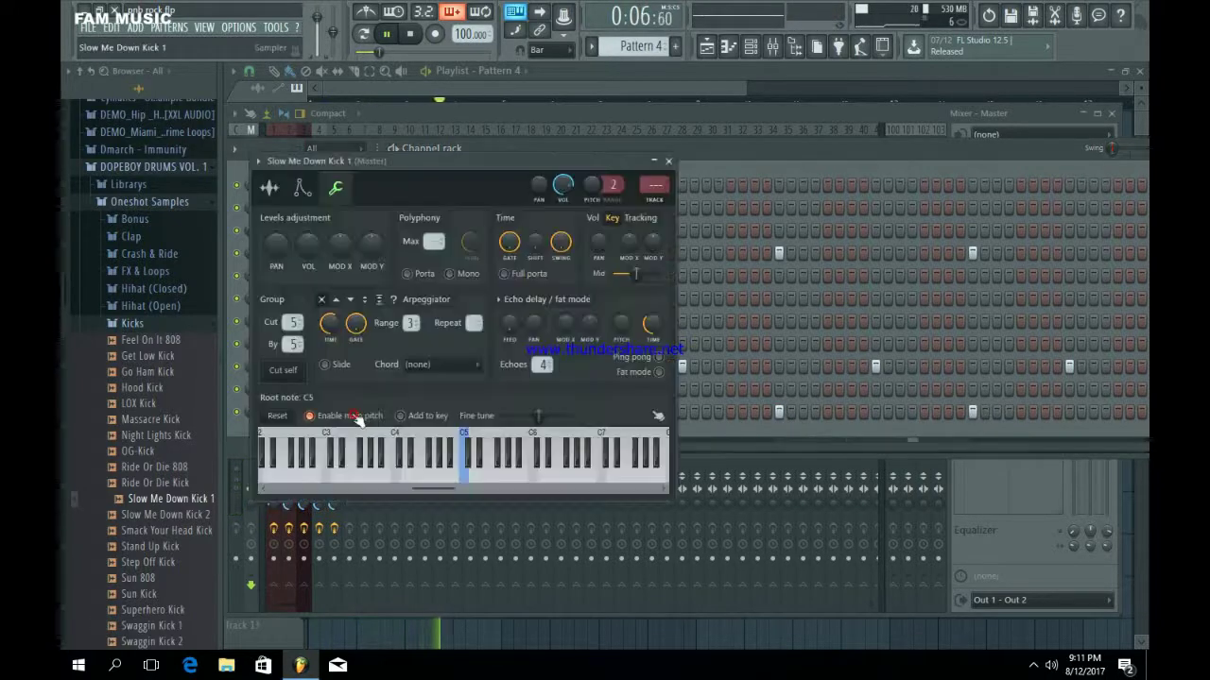
key("ctrl+l")
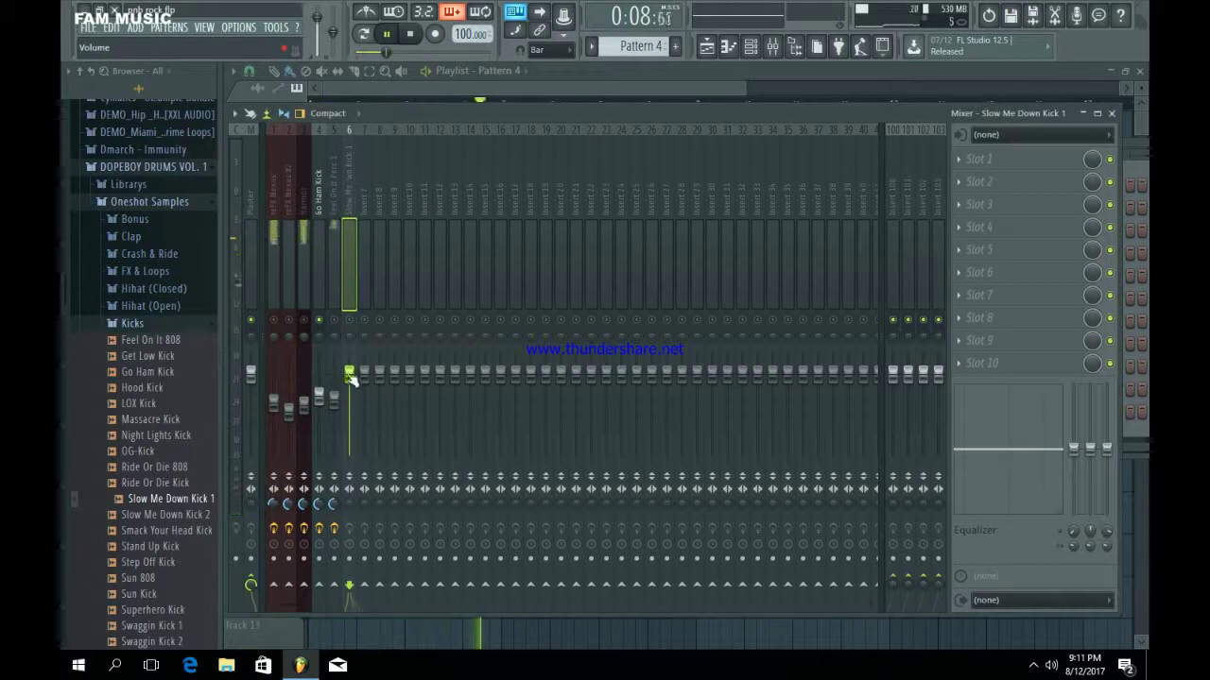
left_click_drag(349, 375, 349, 387)
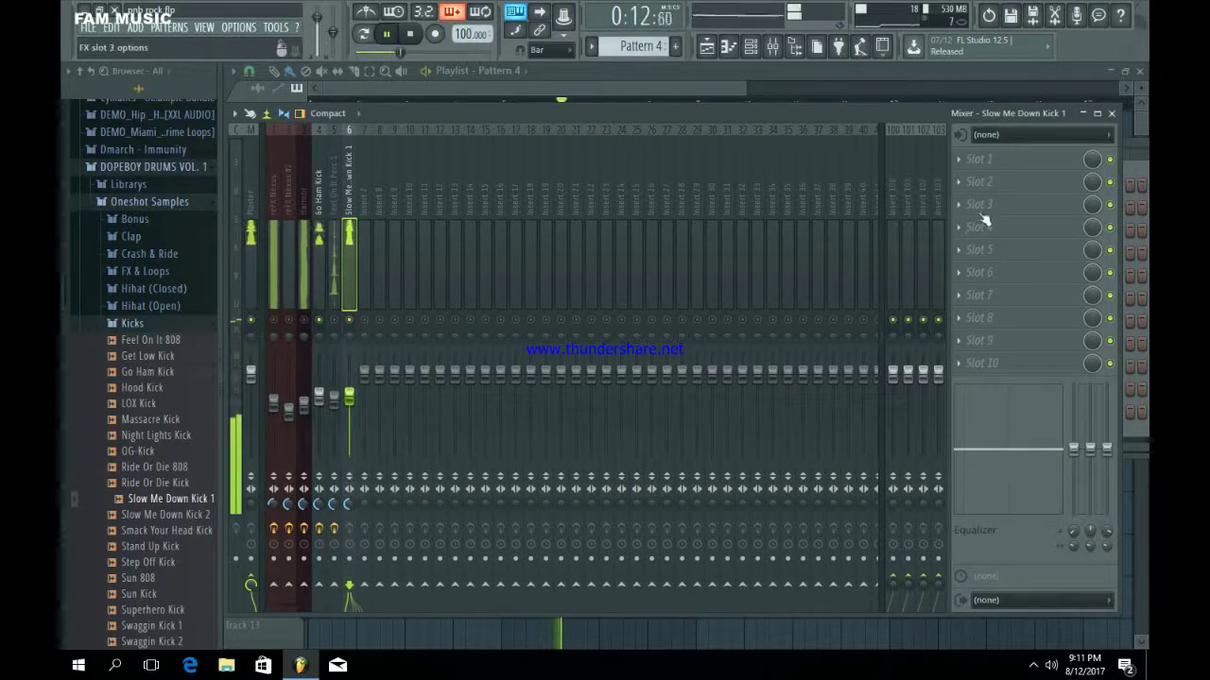
Add Fruity Parametric EQ 2 to the Slow Me Down Kick 1 track, cutting the extreme lows and highs and slightly boosting the bass band.
left_click(1007, 159)
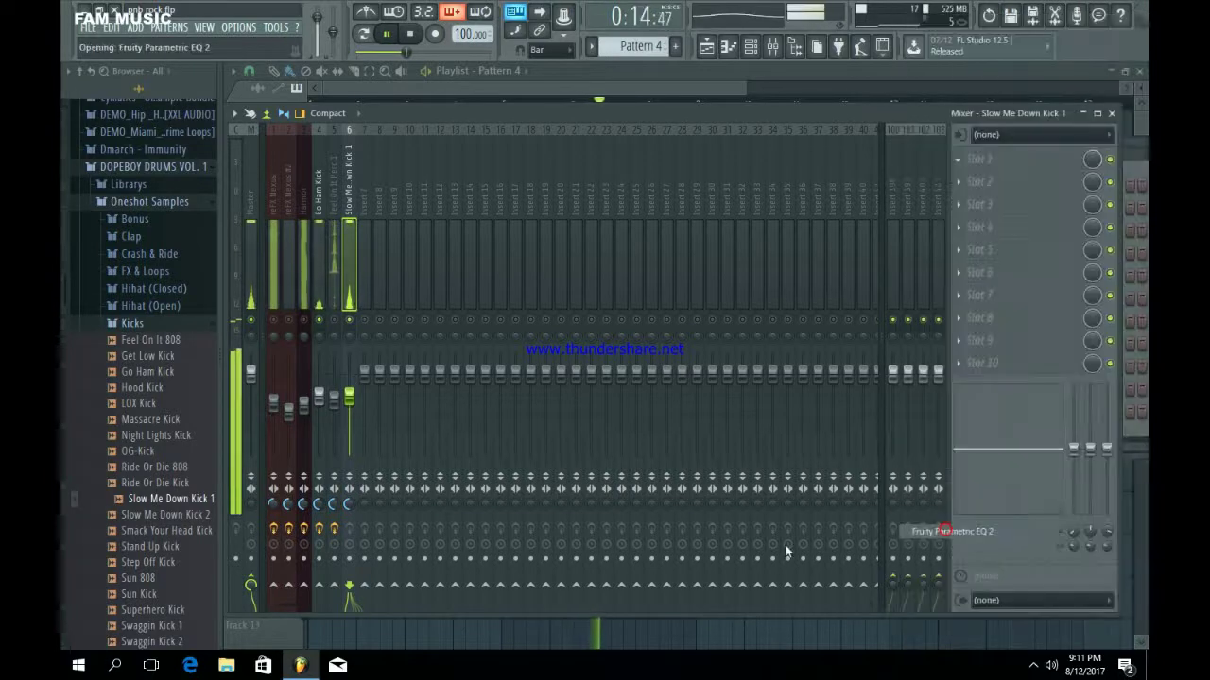
left_click(948, 531)
left_click_drag(622, 386, 607, 447)
left_click_drag(454, 390, 420, 378)
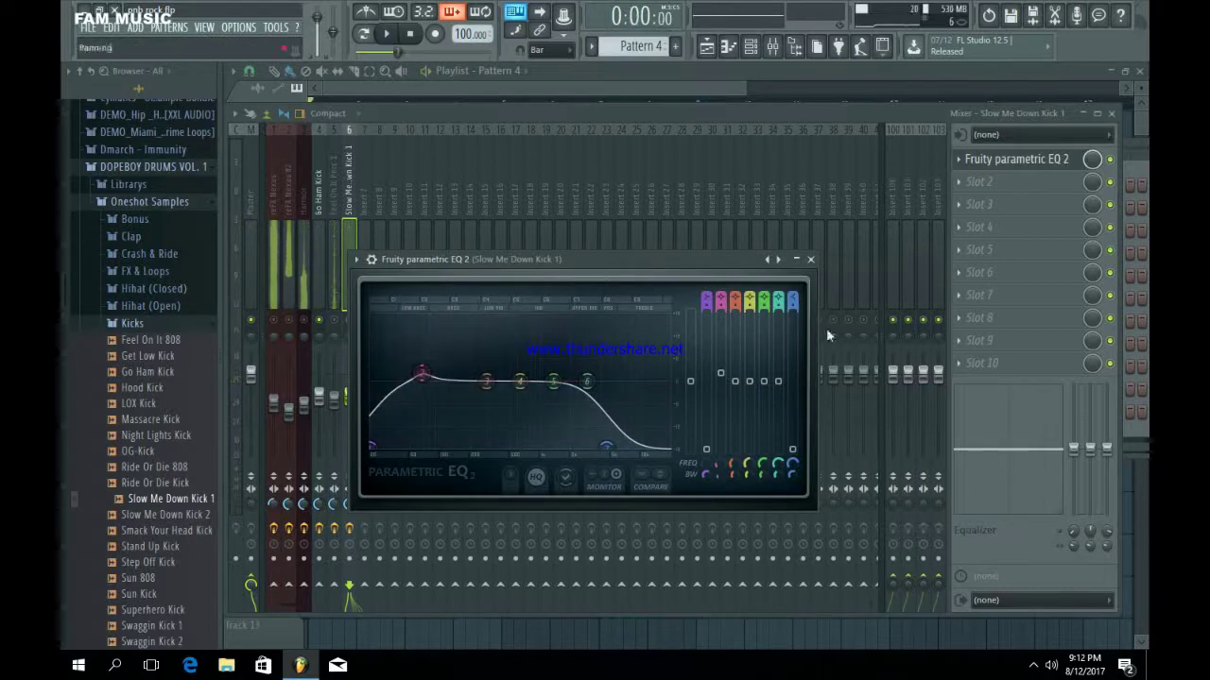
left_click(811, 260)
Add a Fruity Compressor with default settings to effect slot 2 of the Slow Me Down Kick 1 track.
left_click(983, 182)
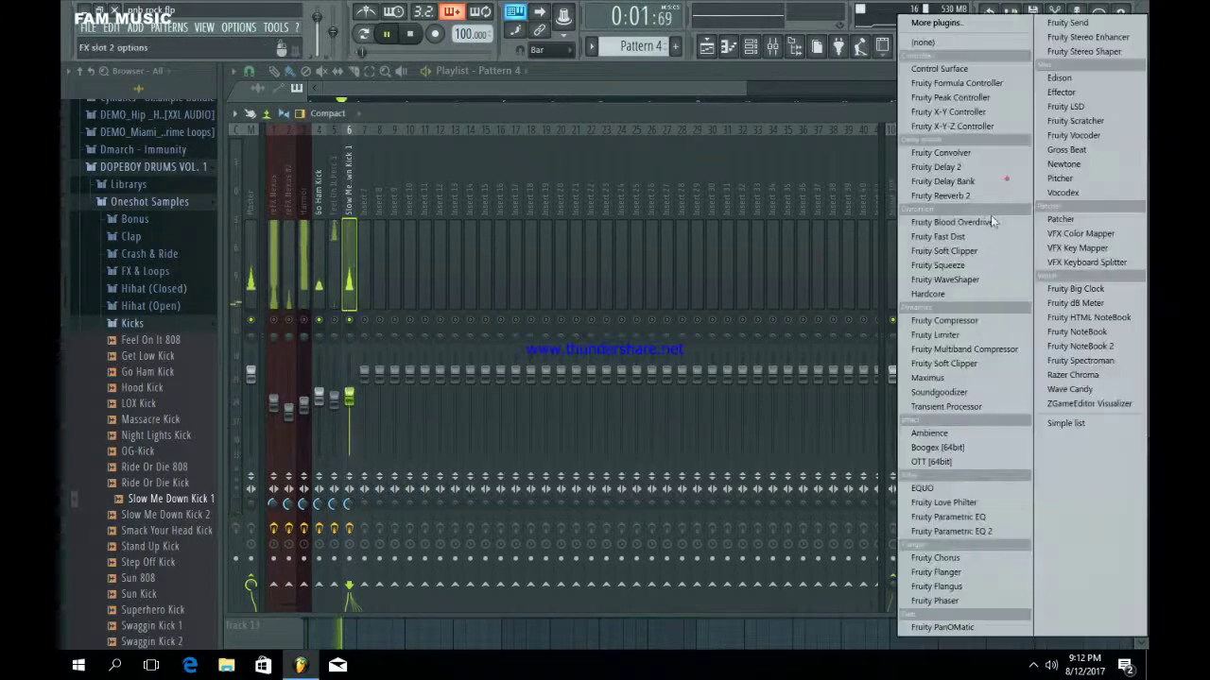
left_click(961, 319)
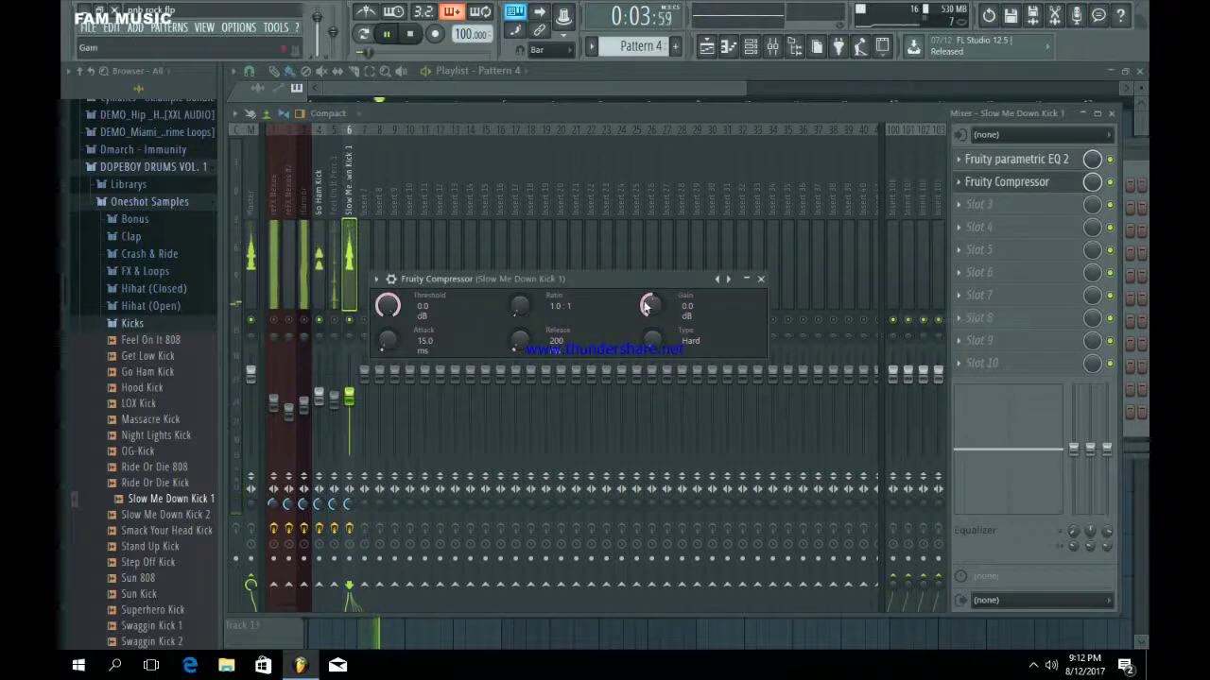
left_click(760, 279)
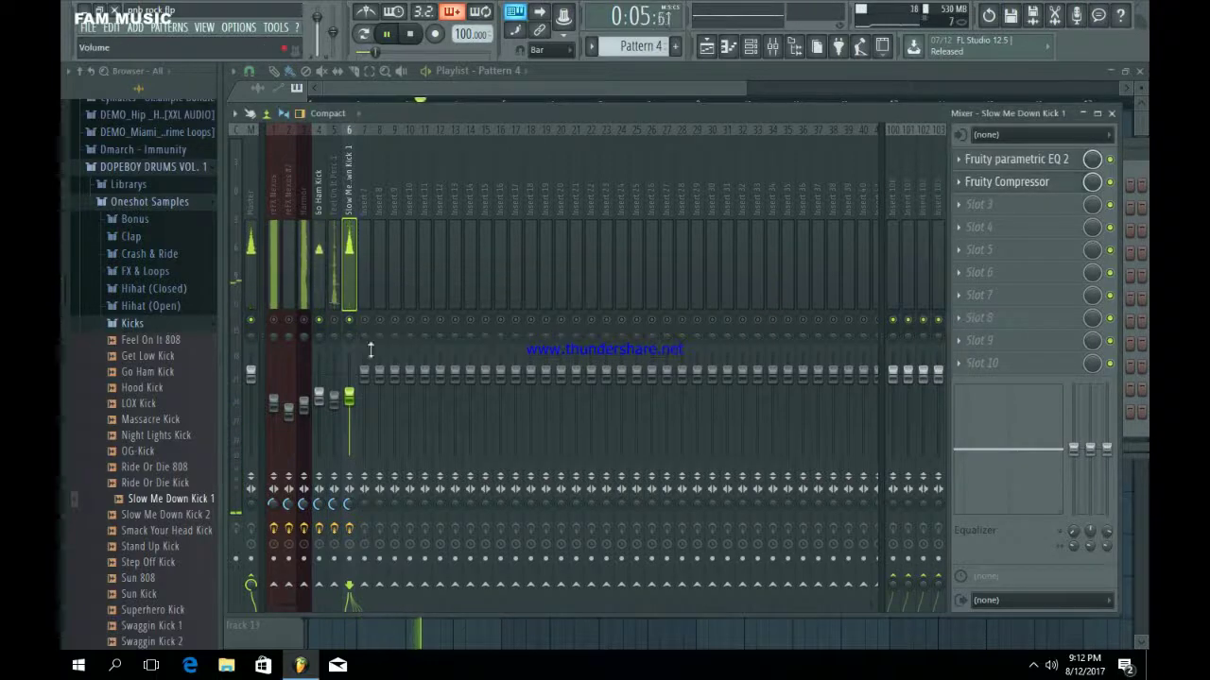
Play the playlist arrangement from the start and collapse the DOPEBOY DRUMS VOL. 1 folder in the browser.
key("space")
key("space")
left_click(653, 91)
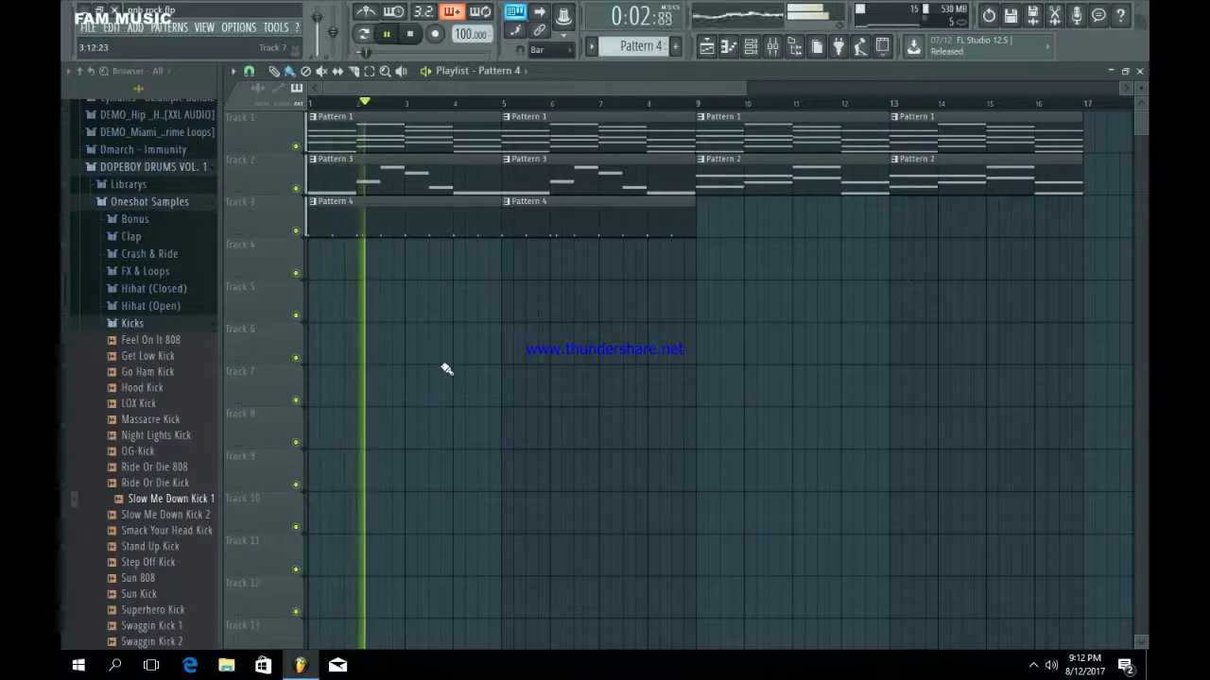
left_click(186, 204)
left_click(193, 170)
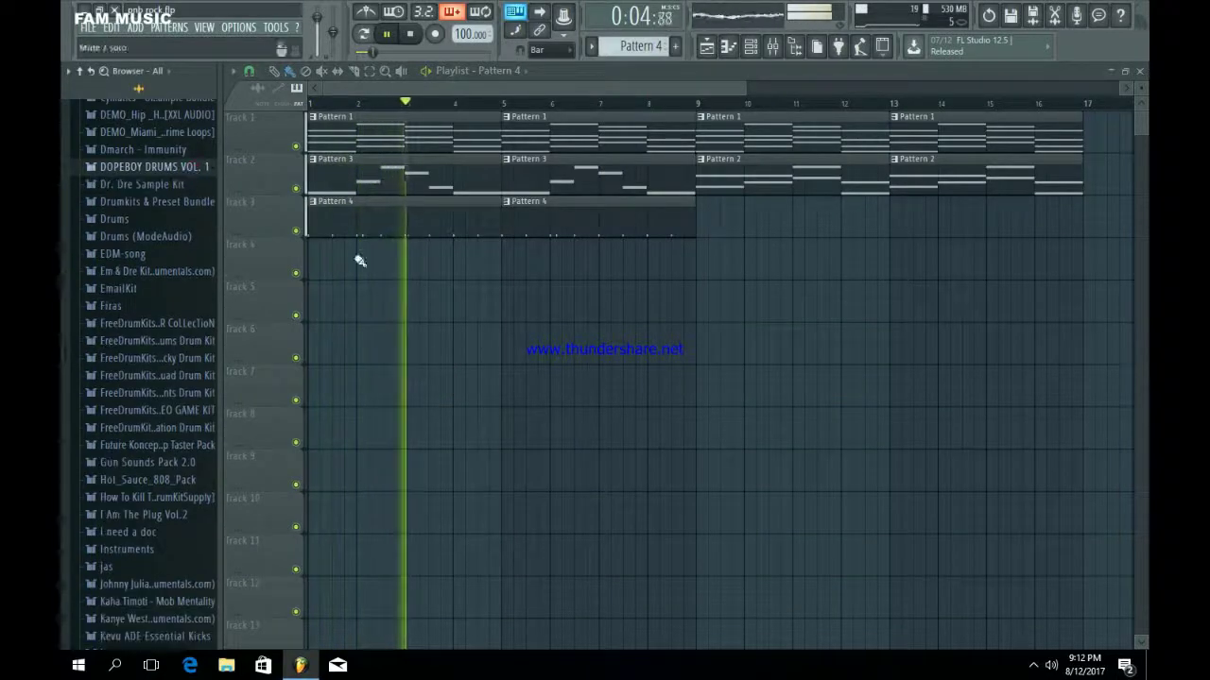
Switch to the empty Pattern 5 in pattern mode and preview the Go Ham Shaker 2 sample.
left_click(750, 46)
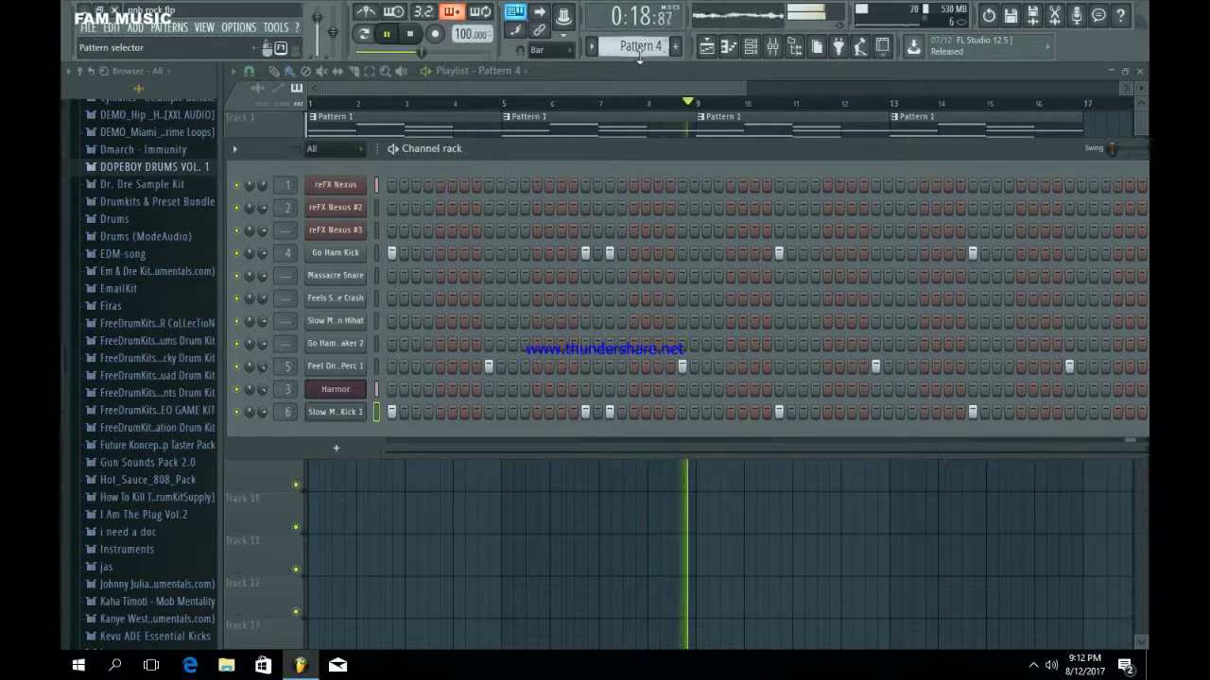
scroll(640, 58, "up", 1)
key("space")
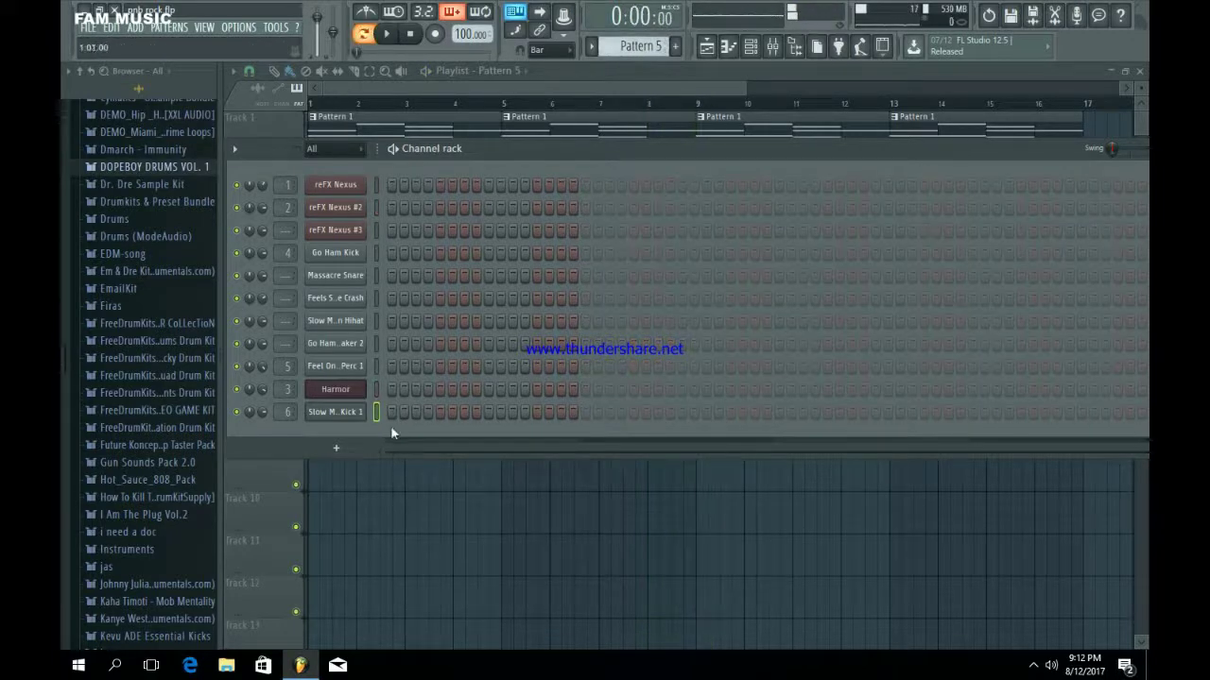
left_click(355, 343)
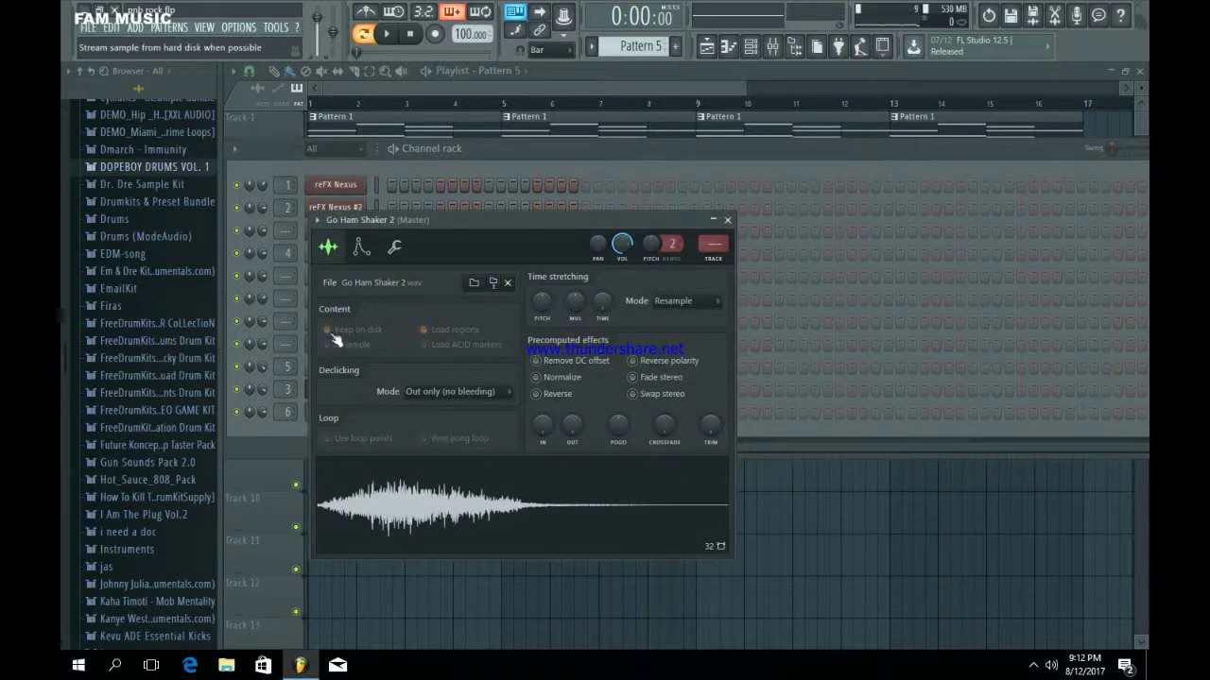
left_click(439, 515)
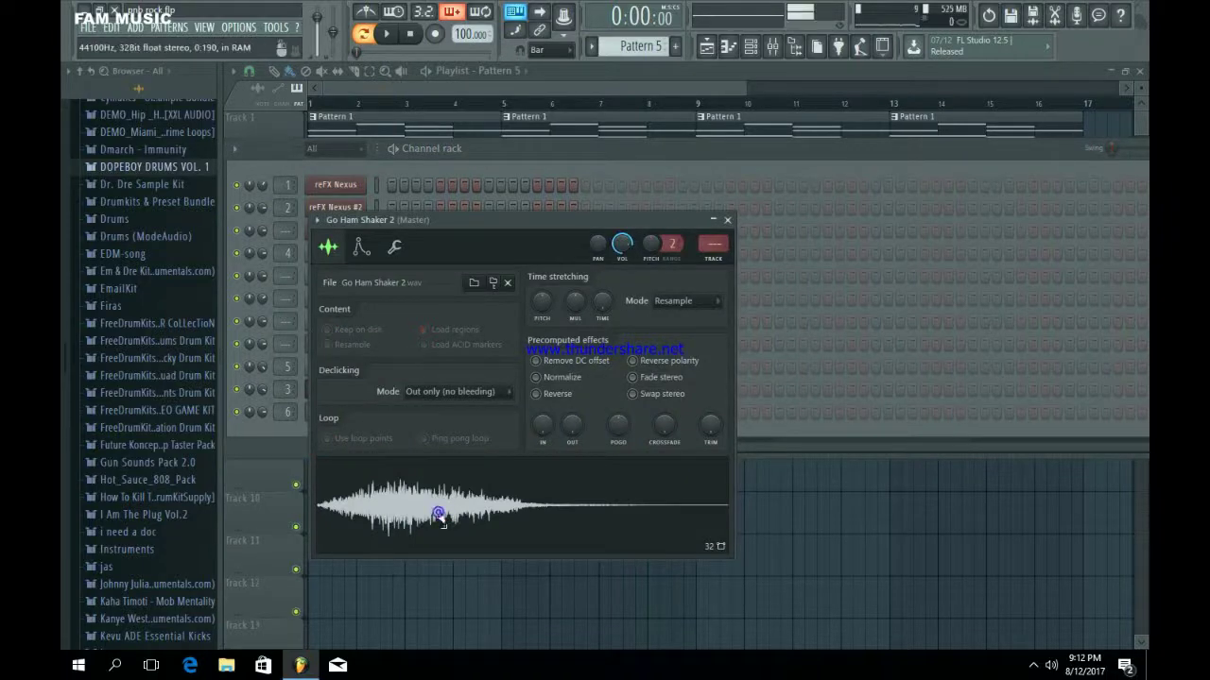
left_click(726, 220)
Program Go Ham Shaker 2 in Pattern 5 on steps 1, 3, 5, 6, 13, 15, 21, 23, 25, 26, 33, 34, 36 and 41.
left_click(392, 344)
key("space")
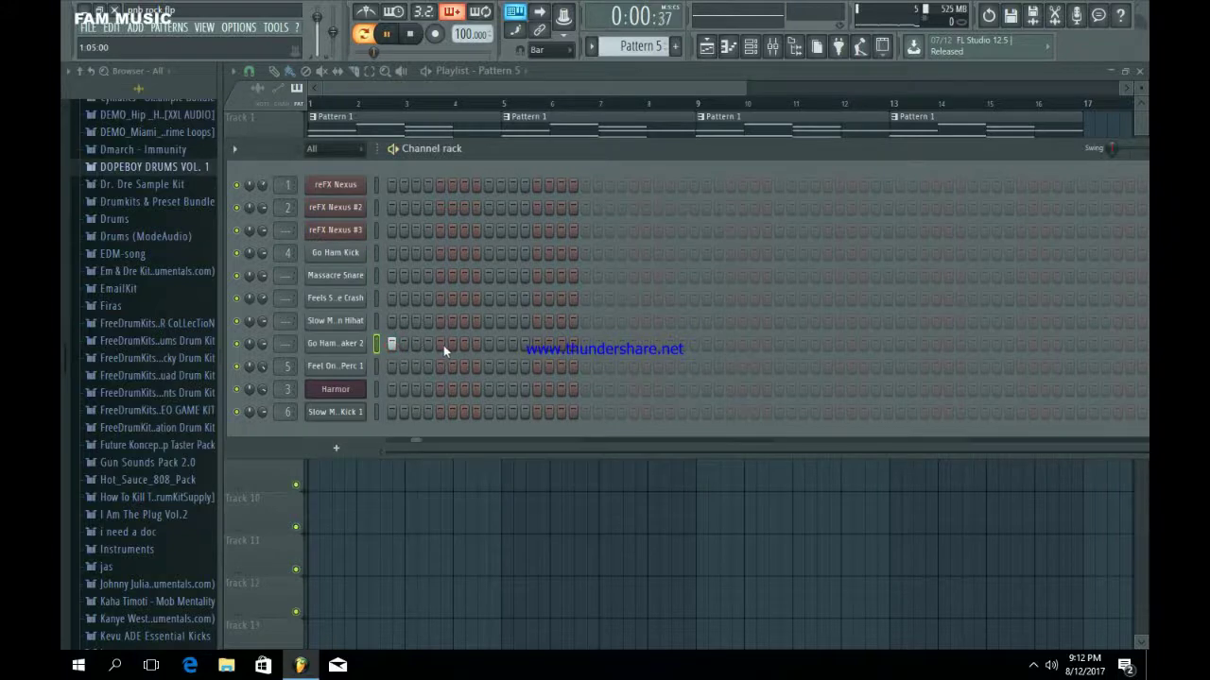
left_click(416, 344)
left_click(440, 344)
left_click(452, 344)
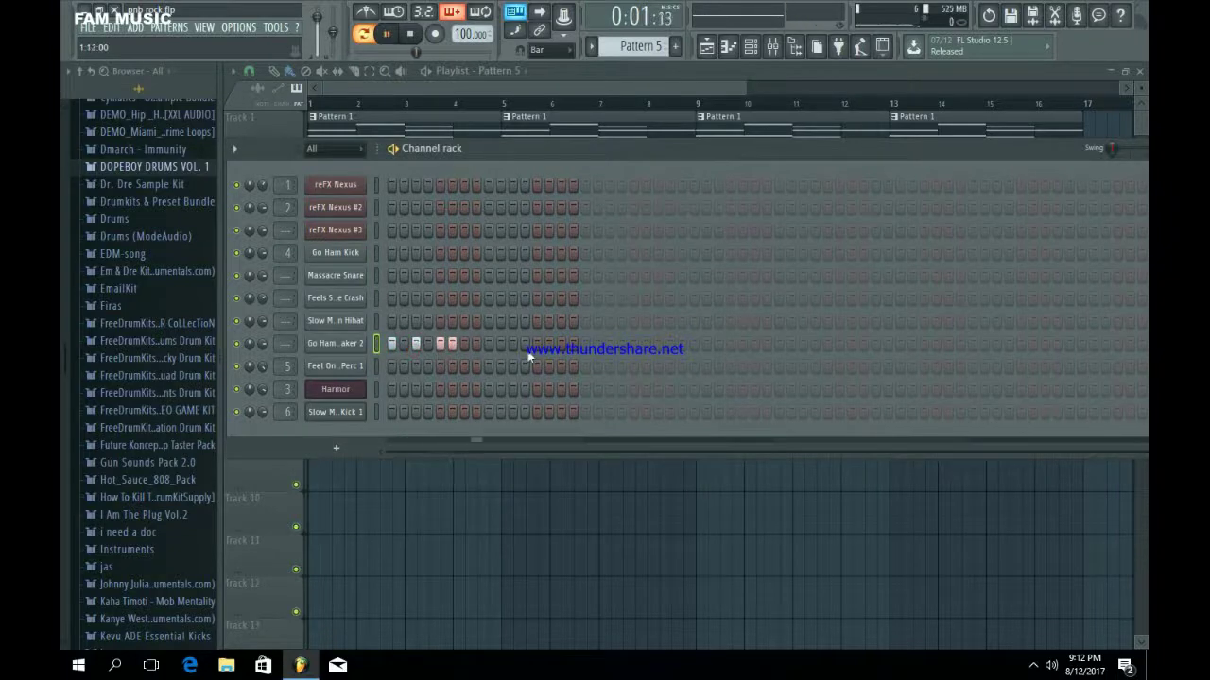
left_click(633, 344)
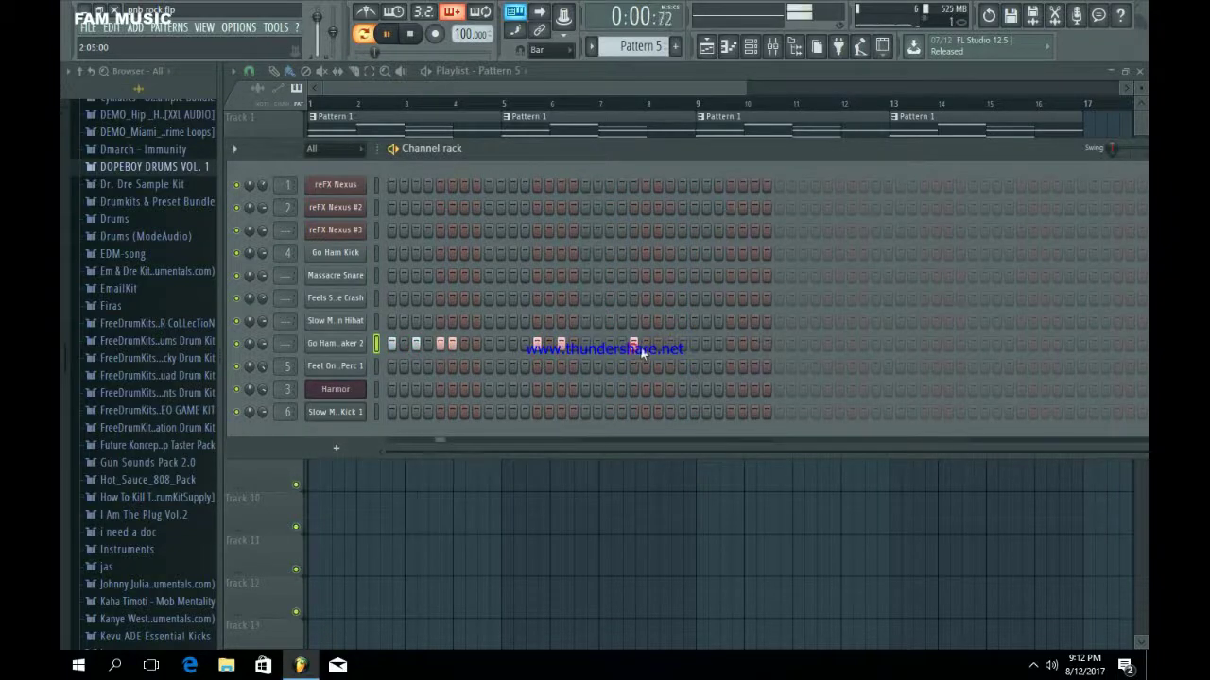
left_click(682, 345)
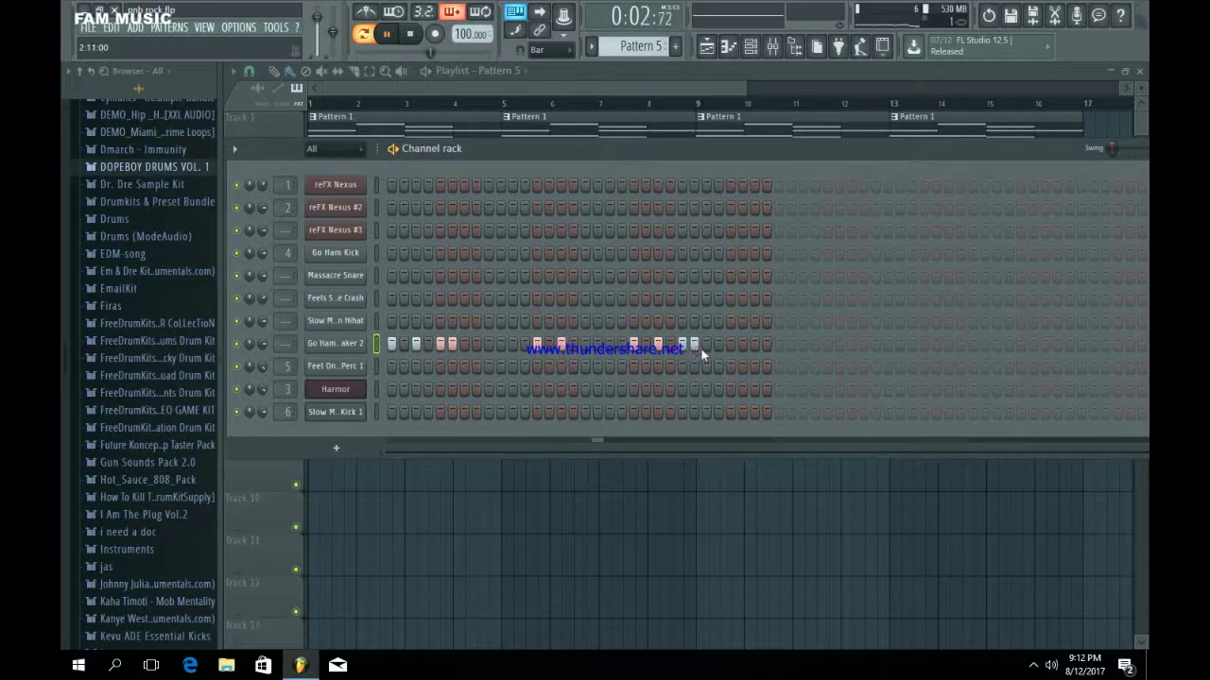
left_click(779, 345)
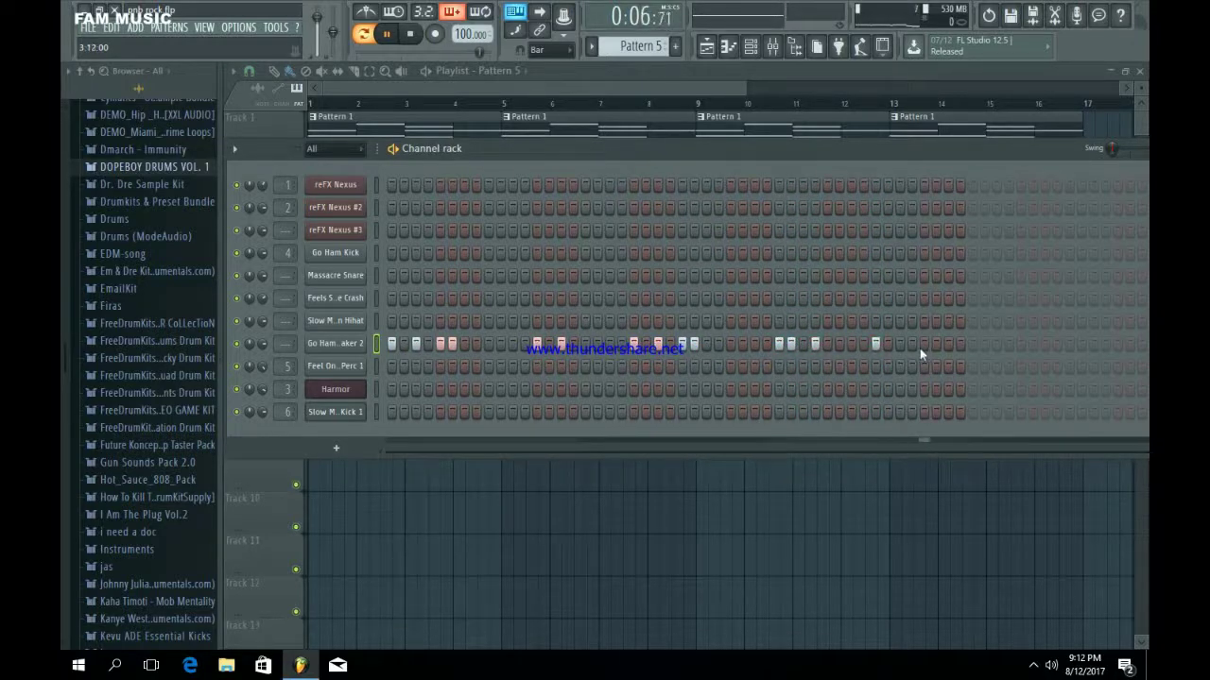
key("F6")
left_click(698, 288)
left_click_drag(726, 283, 734, 248)
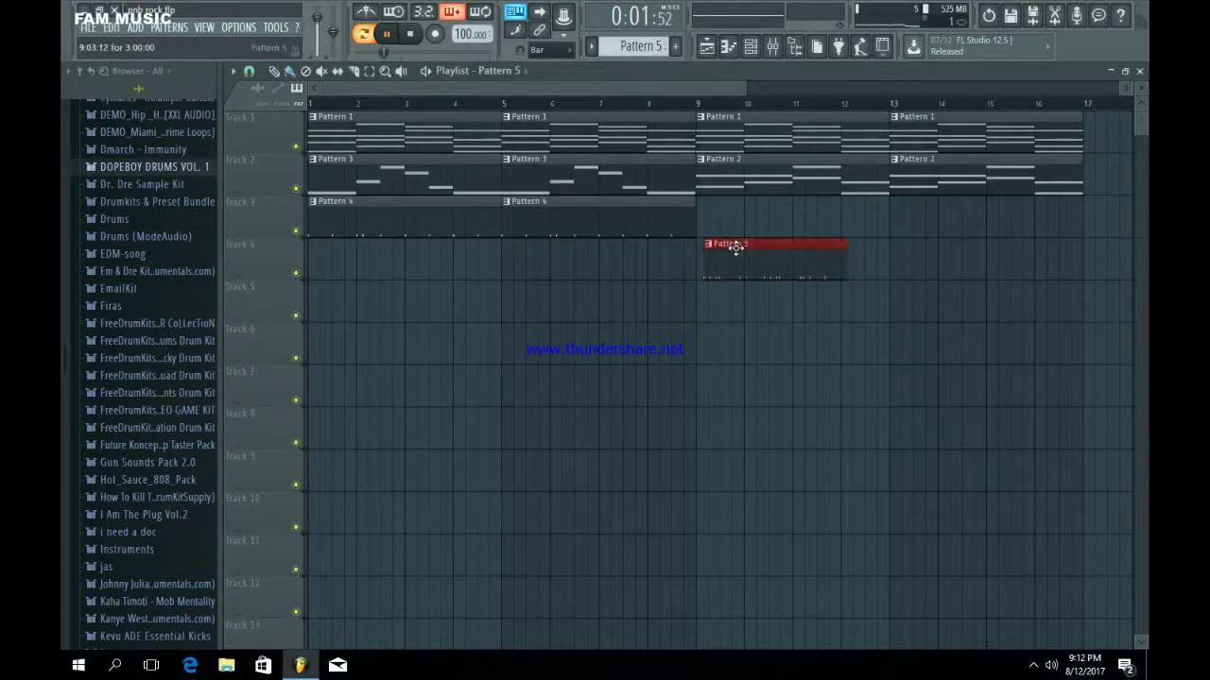
right_click(734, 260)
left_click(763, 46)
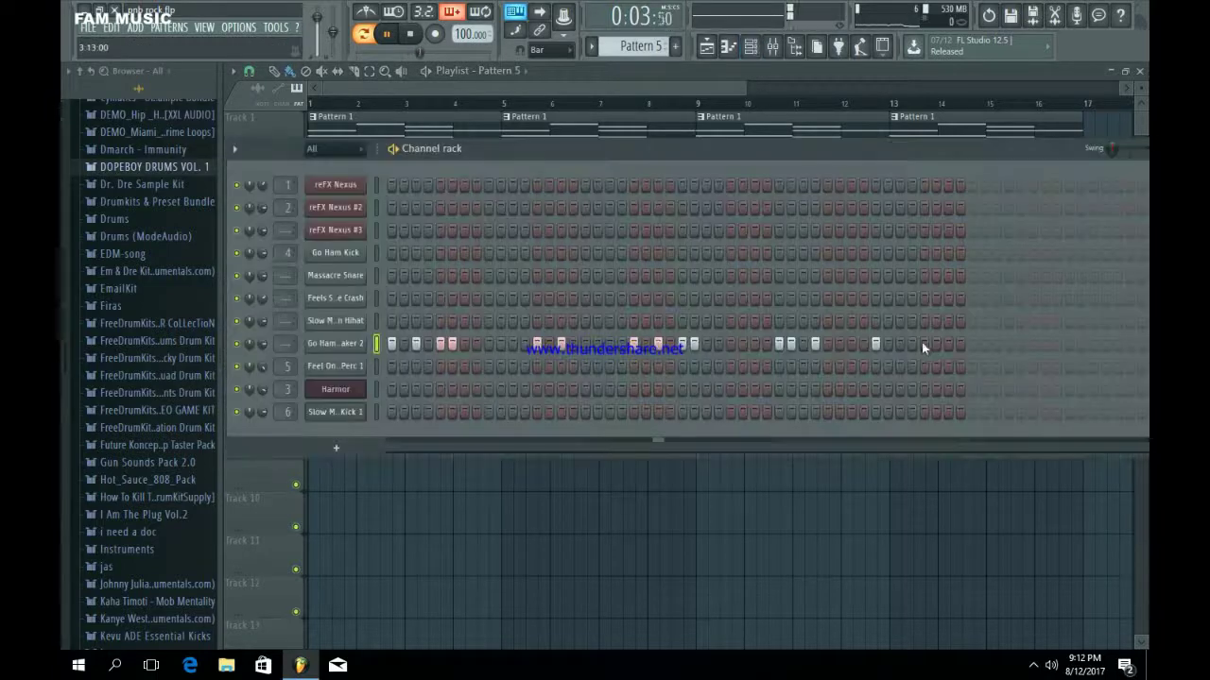
Extend the Go Ham Shaker 2 rhythm in Pattern 5 with hits on steps 49, 50, 52 and 57.
left_click(972, 343)
left_click(984, 343)
left_click(1009, 343)
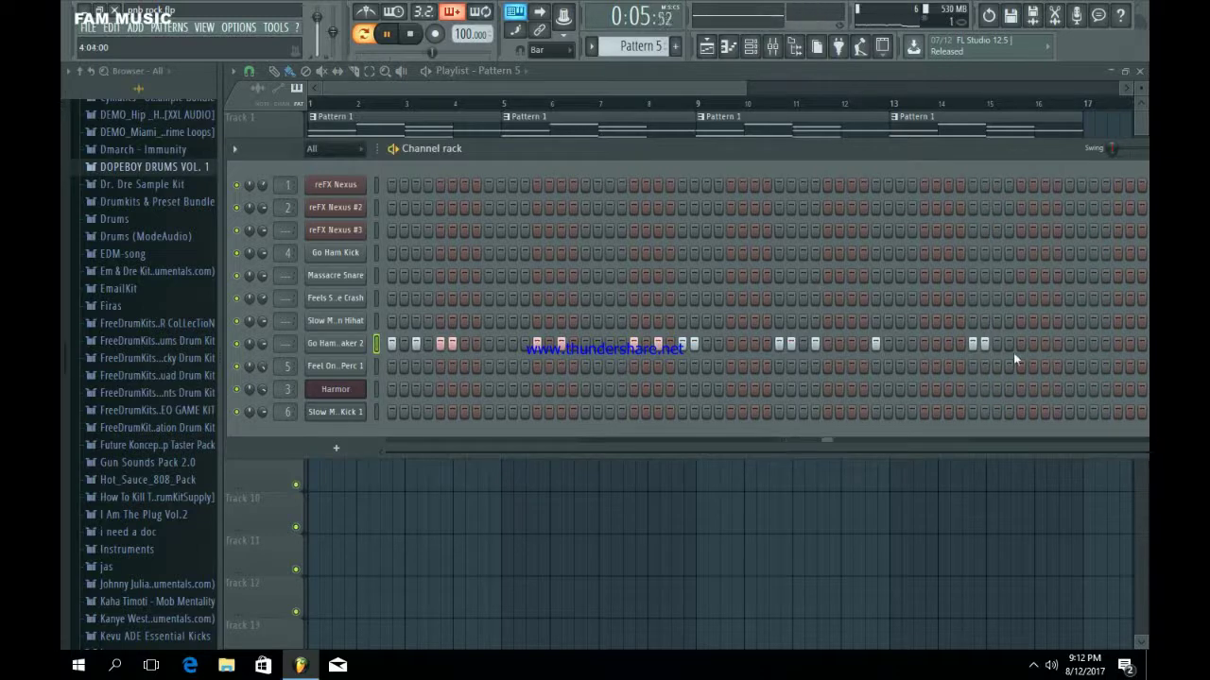
left_click(1069, 343)
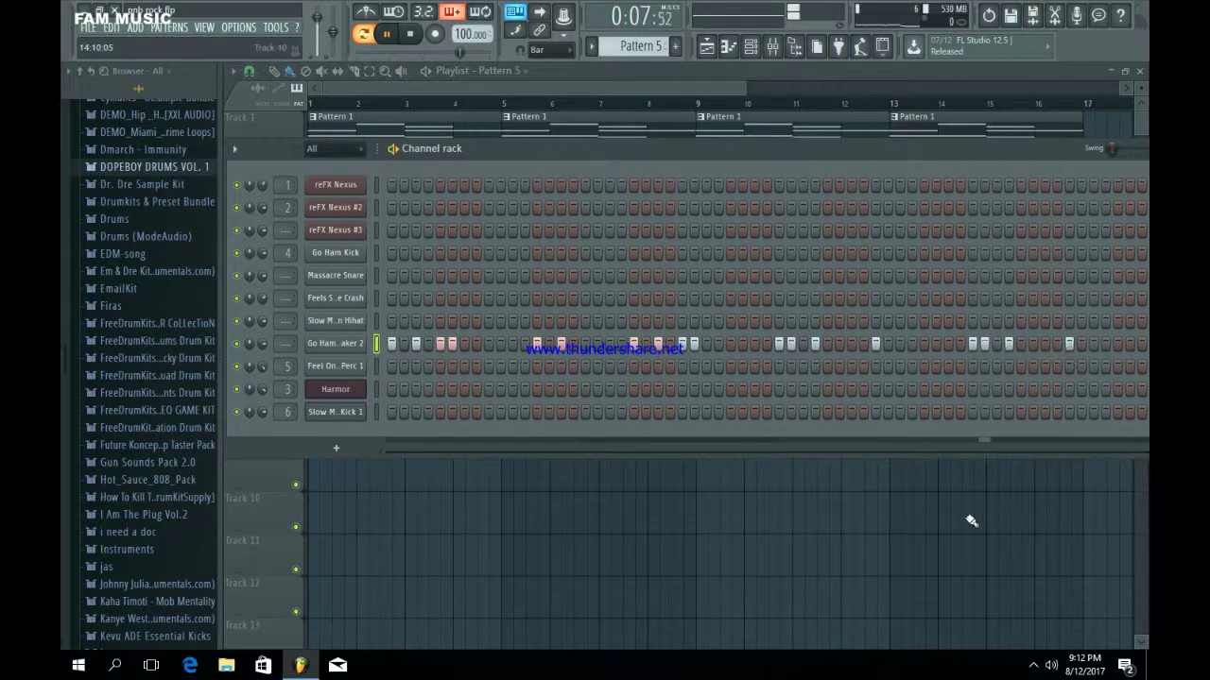
Place a Pattern 5 clip on Track 4 of the playlist, aligned to start at bar 9.
key("F6")
left_click(734, 274)
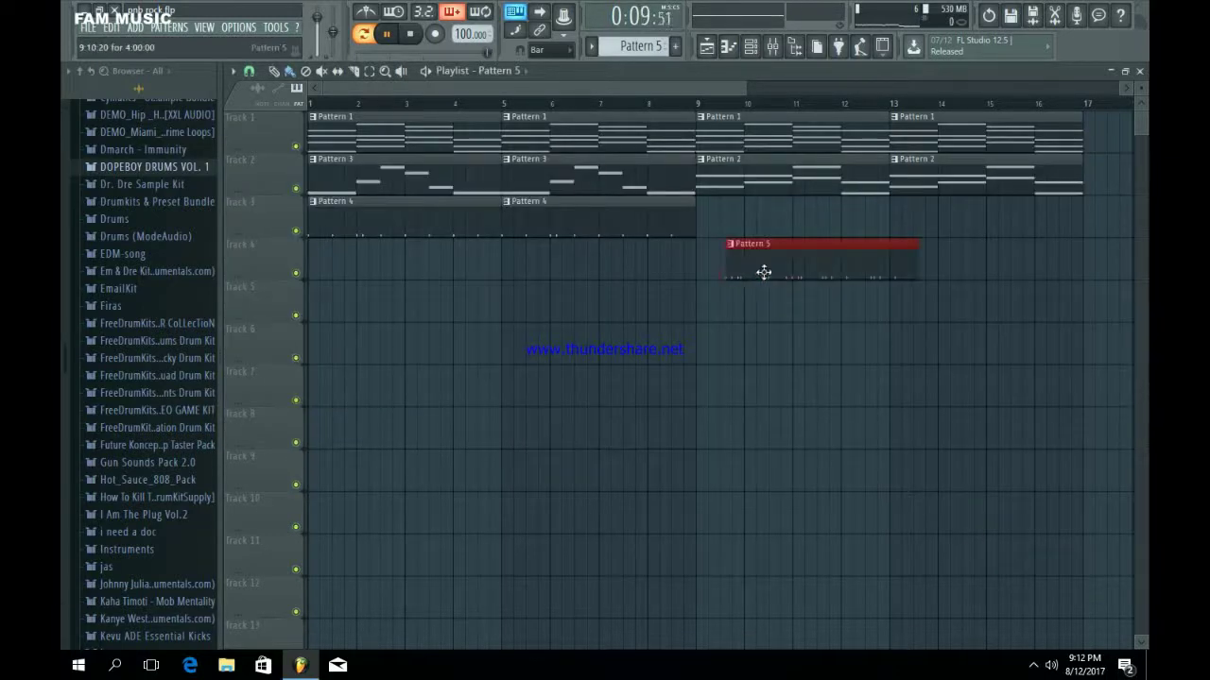
scroll(741, 283, "up", 4)
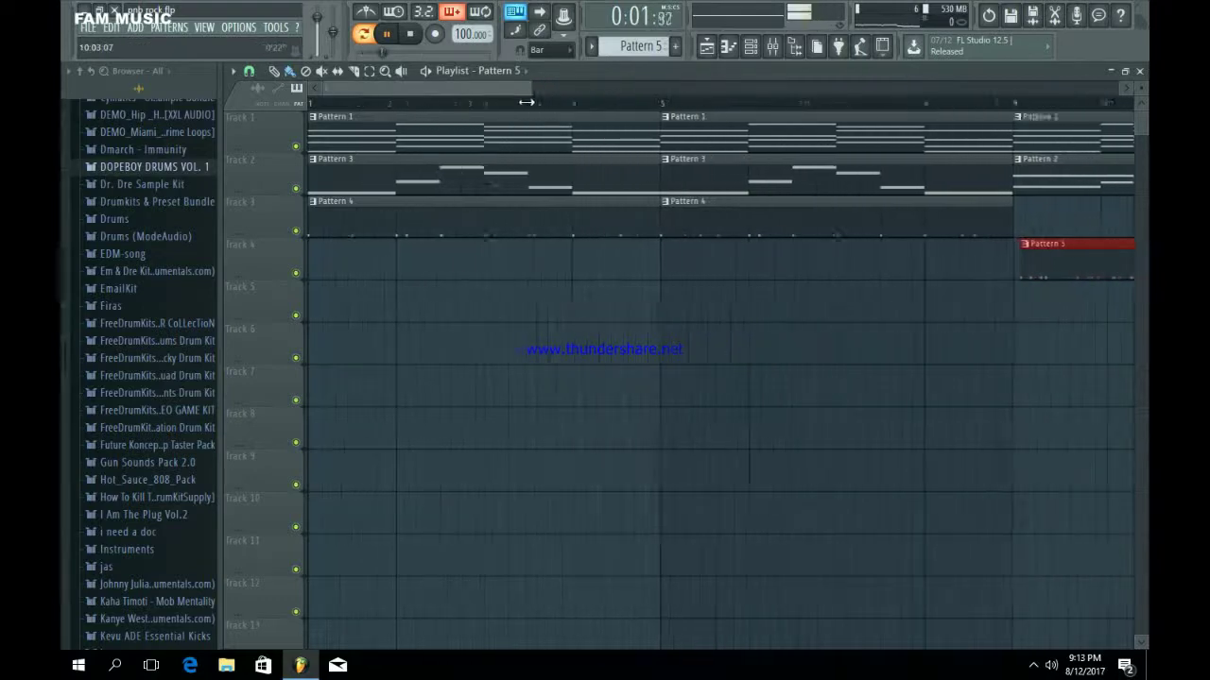
left_click_drag(735, 262, 725, 263)
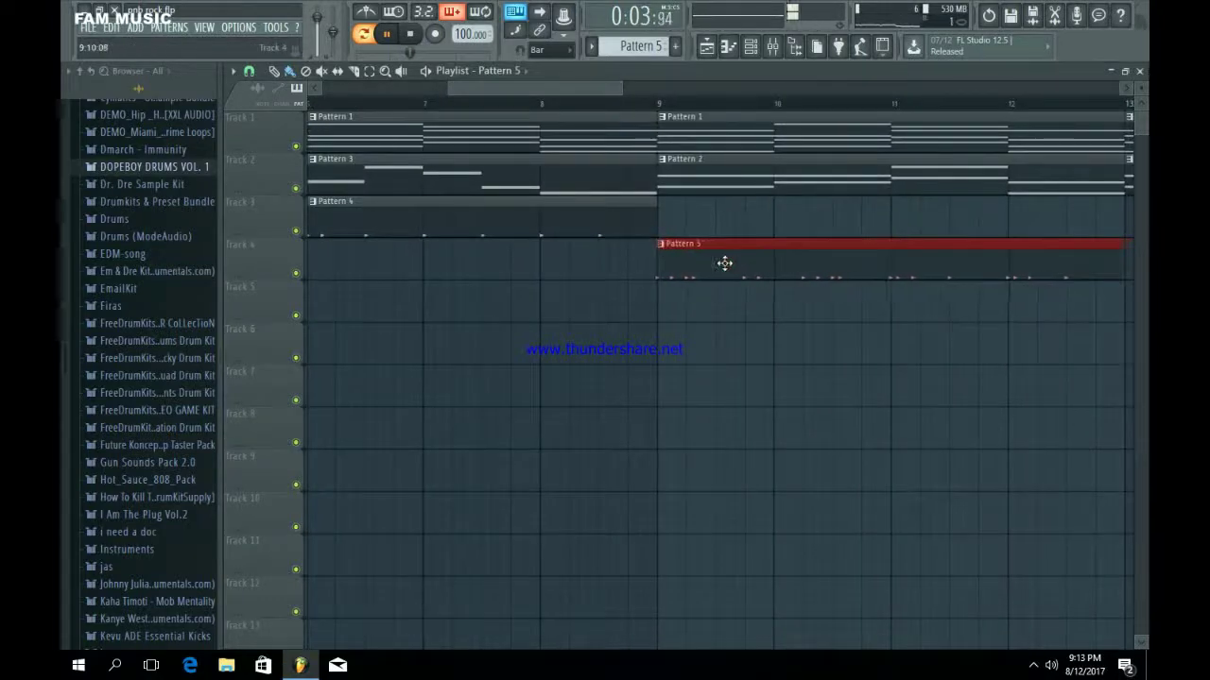
scroll(756, 274, "up", 4)
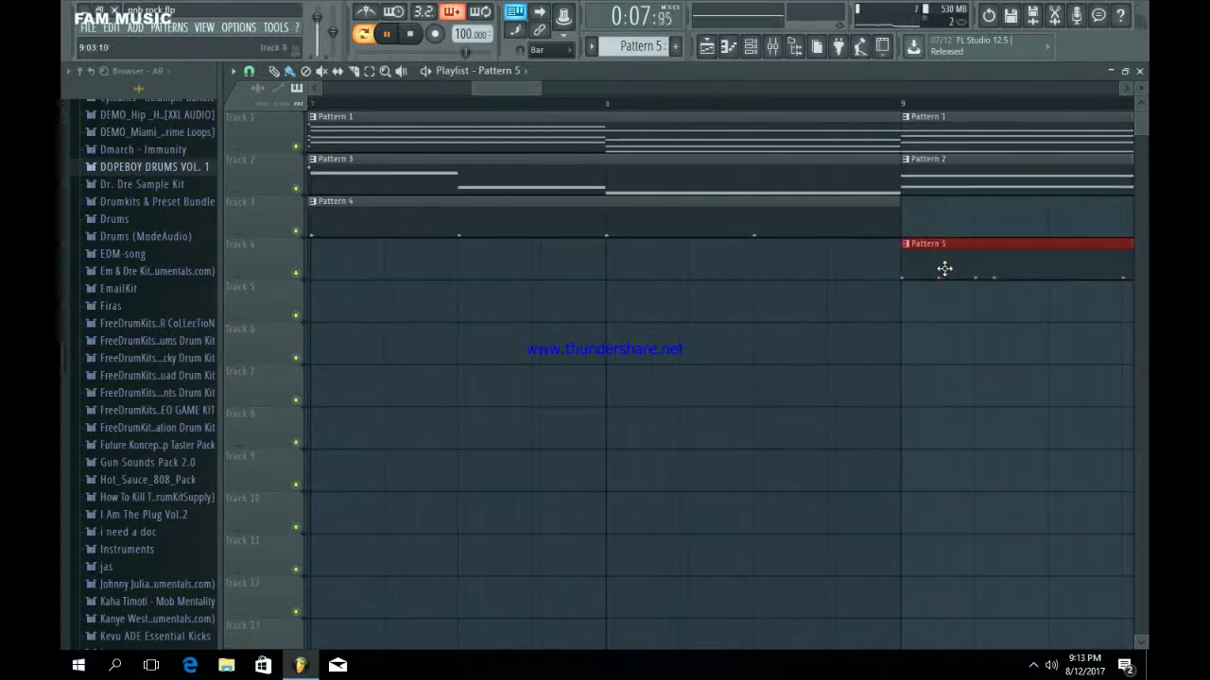
left_click_drag(542, 85, 925, 171)
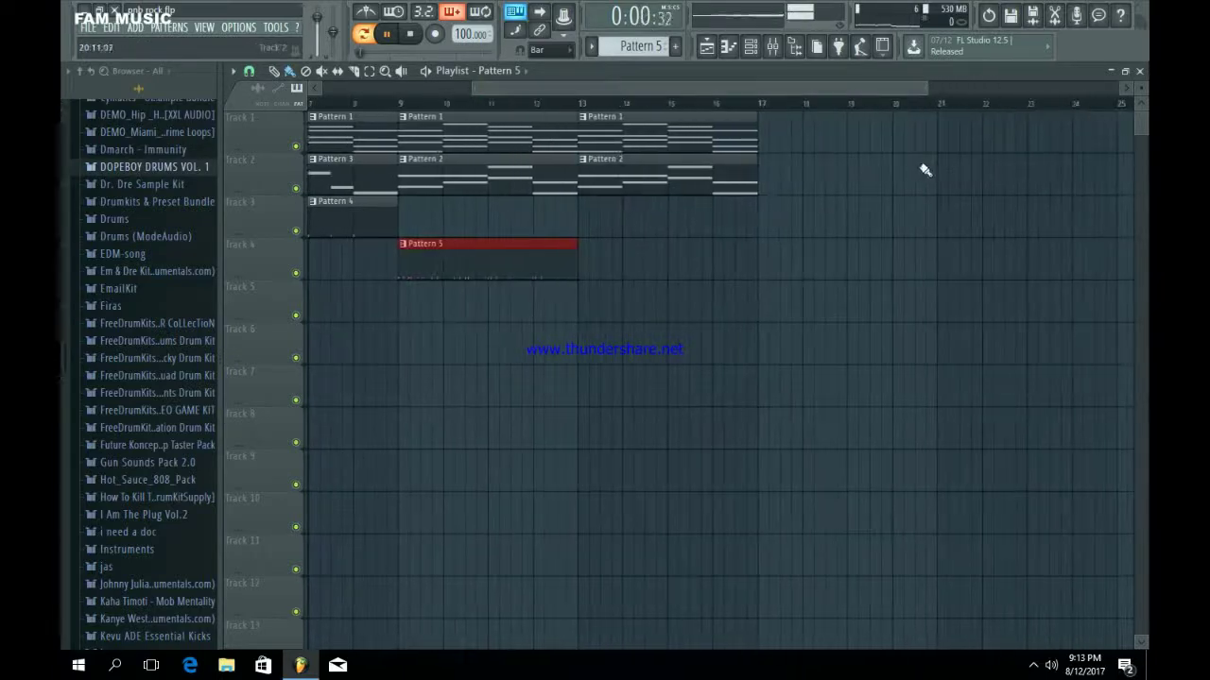
Lower the mixer volume of the Go Ham Shaker 2 track to roughly the level of the neighbouring drum tracks.
left_click(750, 46)
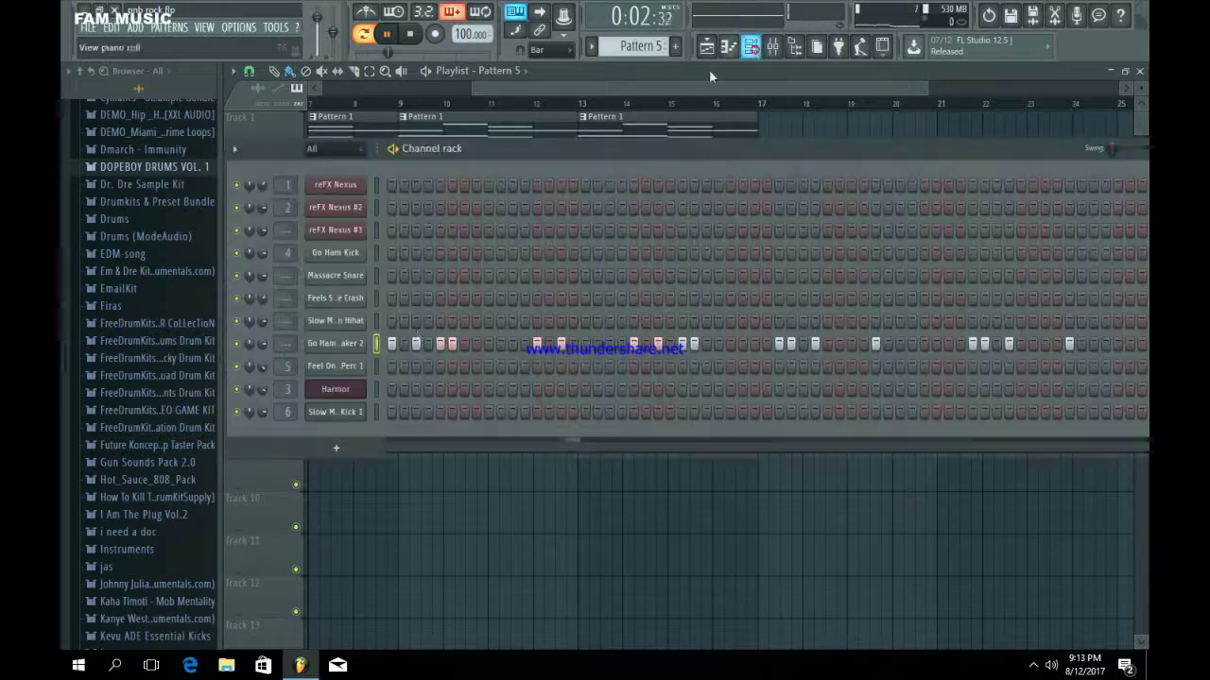
left_click(355, 348)
key("F9")
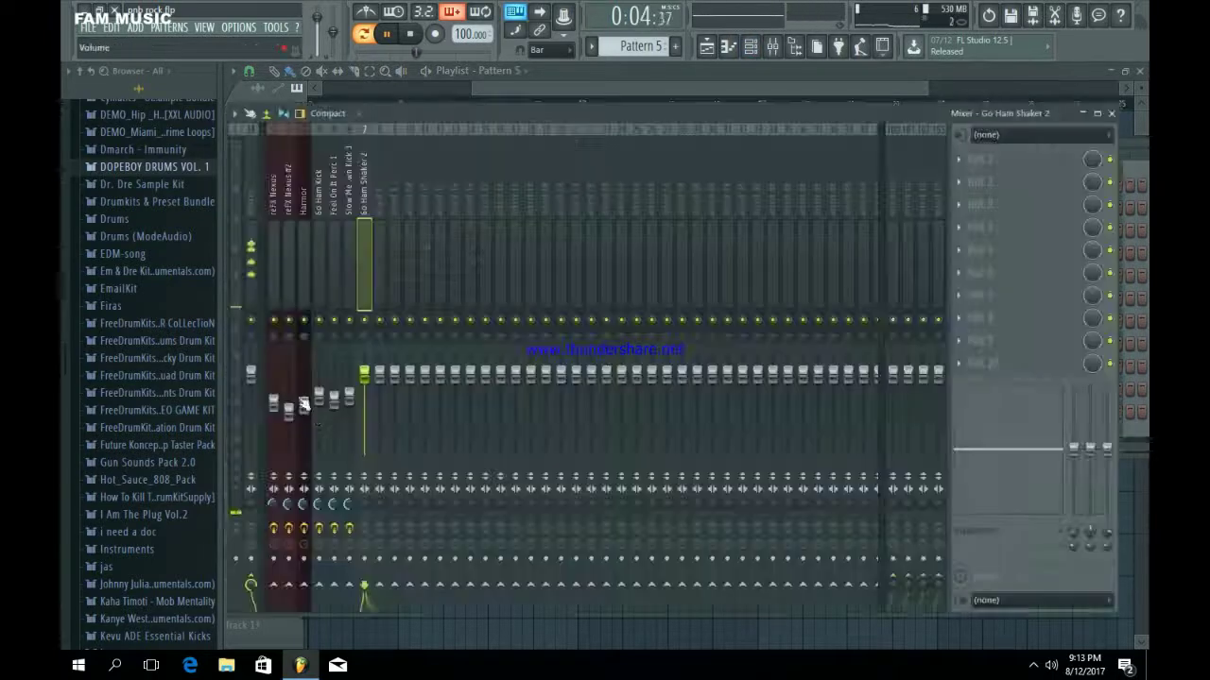
left_click_drag(354, 356, 364, 401)
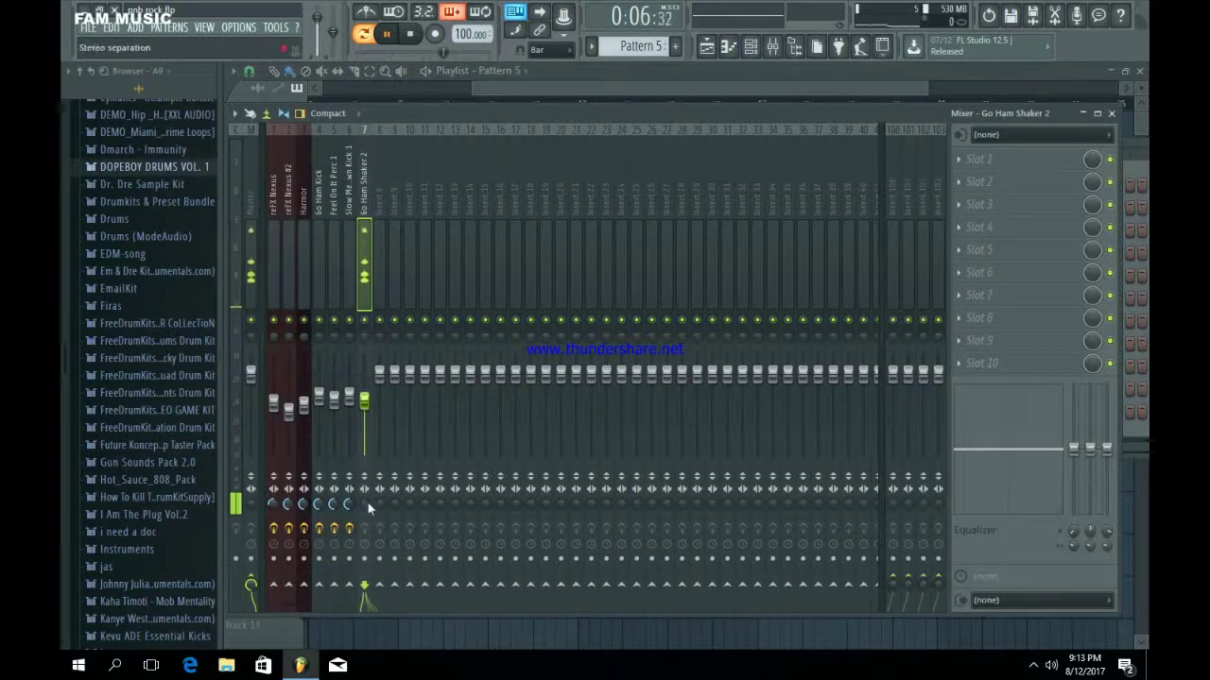
Load Fruity Stereo Shaper into effect slot 1 of the Go Ham Shaker 2 track and apply a stereo preset.
left_click(1023, 160)
left_click(1074, 58)
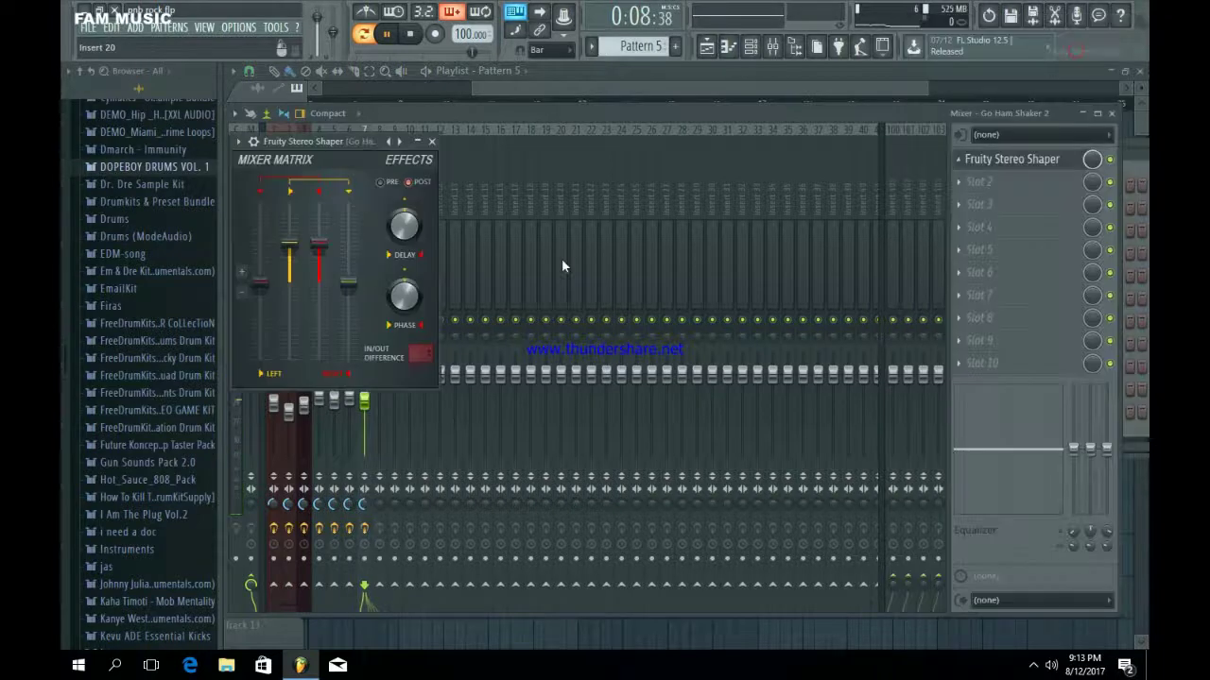
left_click(392, 142)
mouse_move(425, 198)
left_click(502, 268)
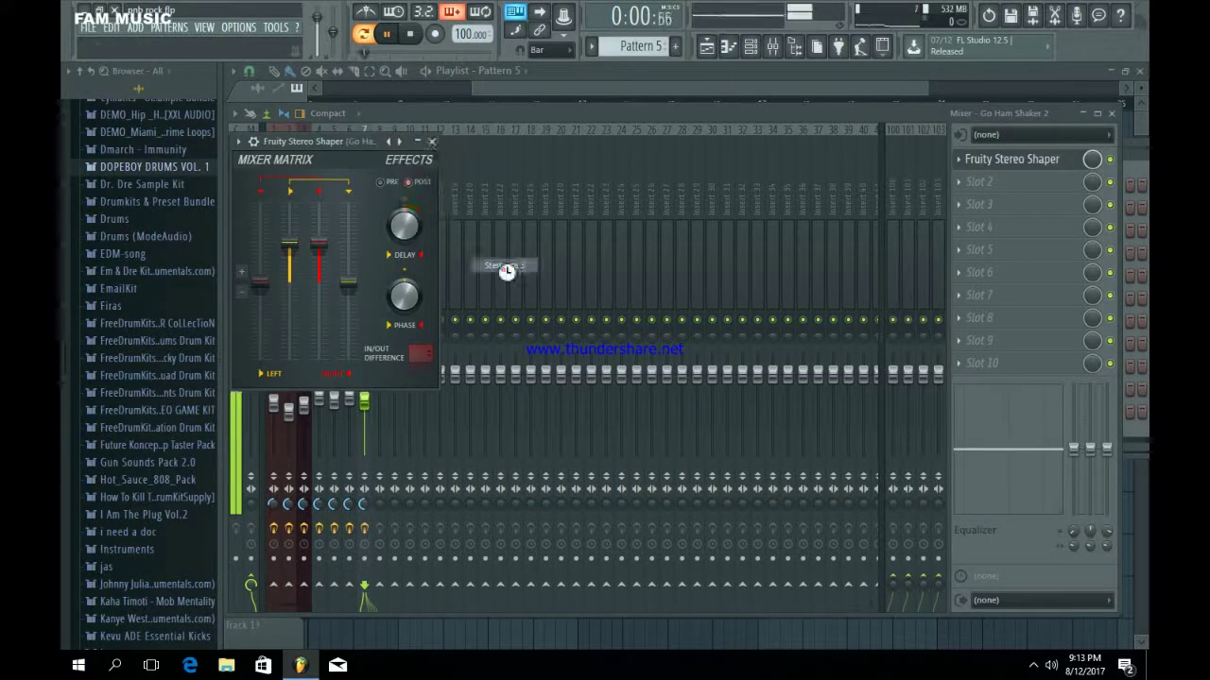
left_click(431, 141)
Load Fruity Flanger into effect slot 2 of Go Ham Shaker 2 and try the Bad Leslie preset.
left_click(979, 181)
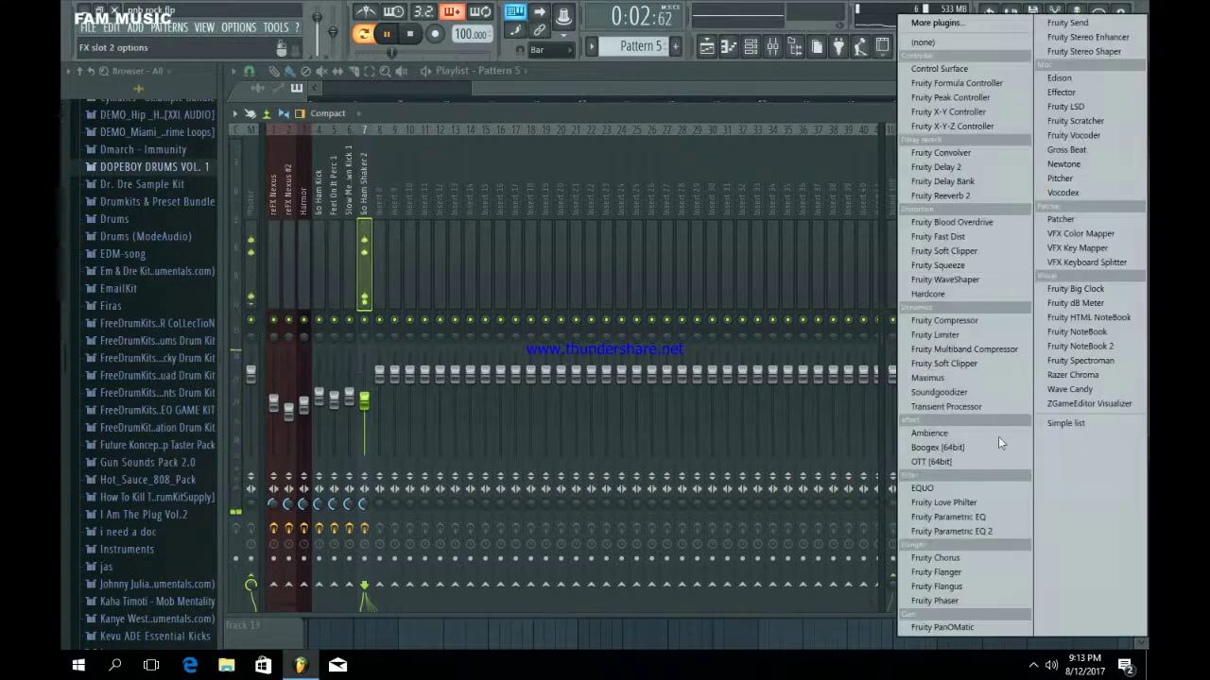
left_click(957, 573)
left_click(599, 161)
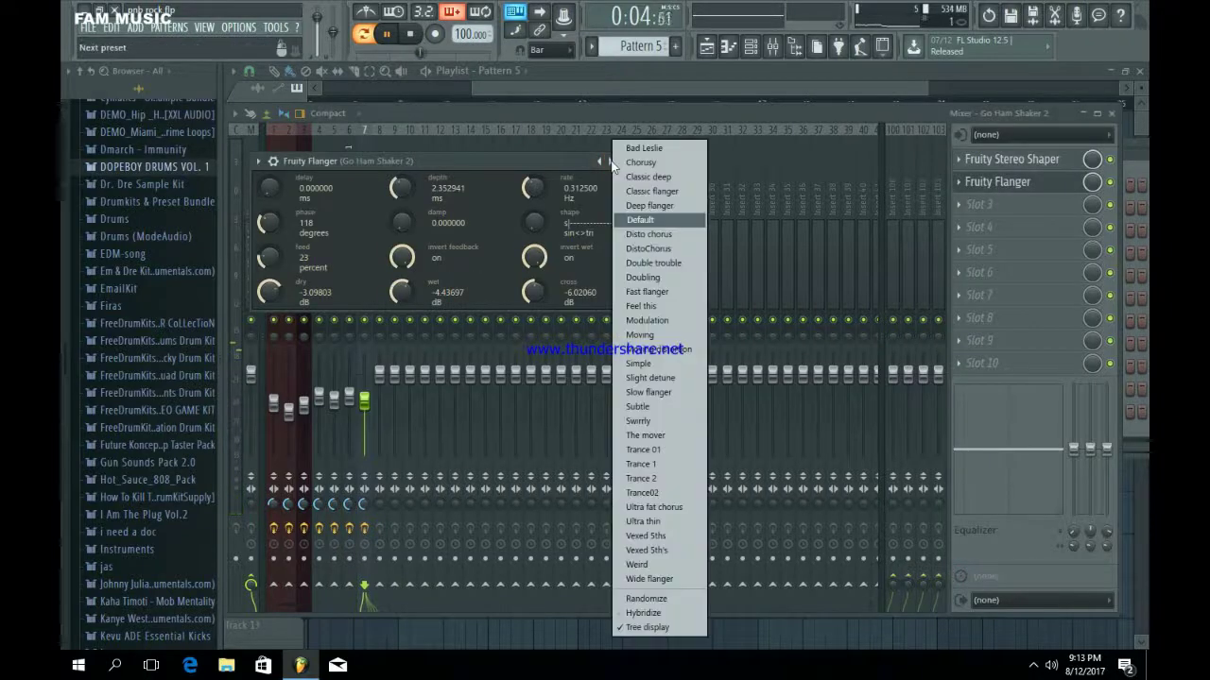
left_click(648, 205)
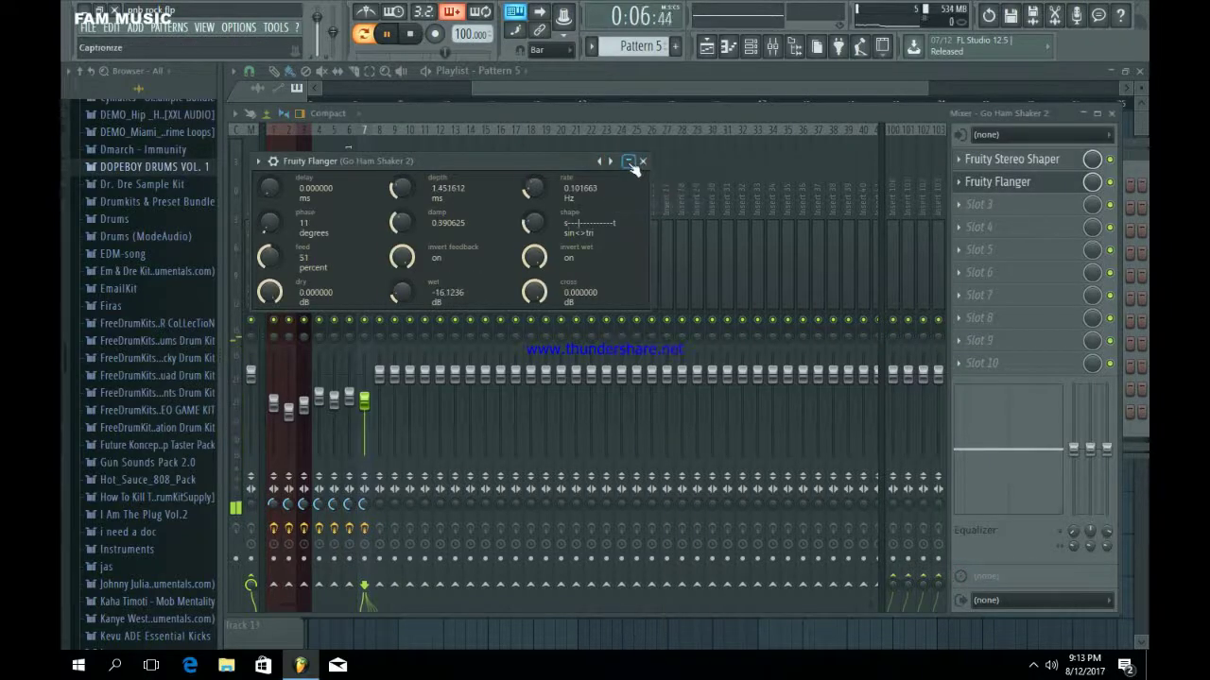
left_click(617, 162)
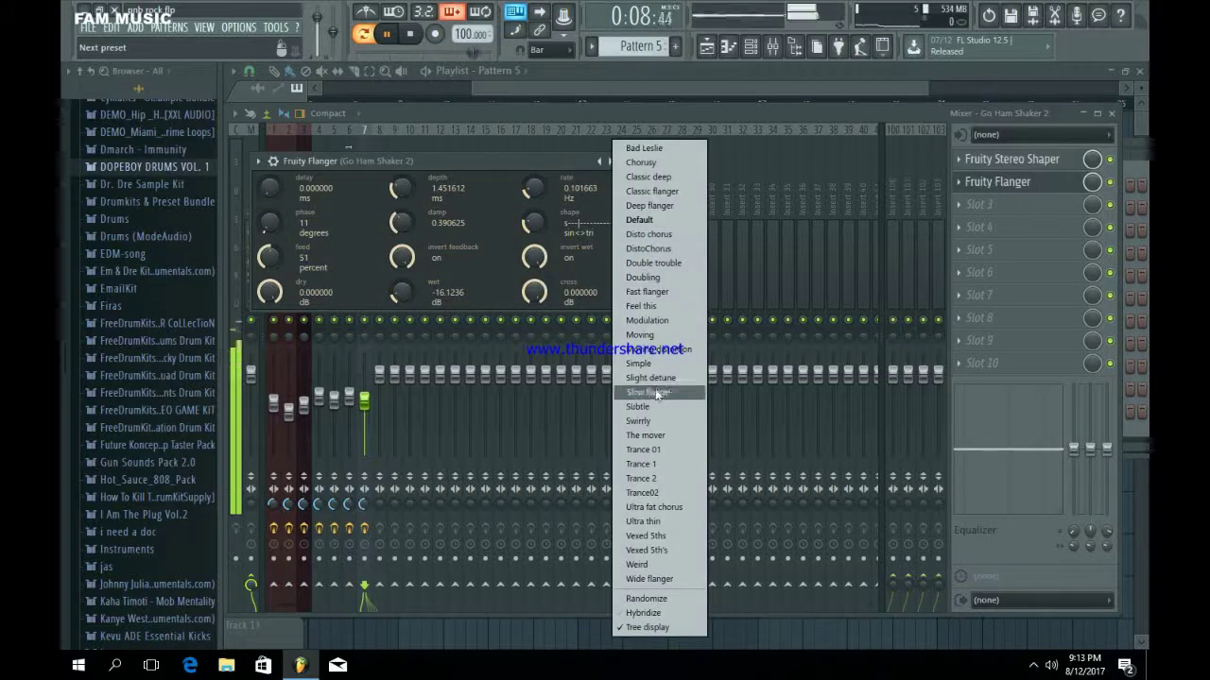
left_click(652, 177)
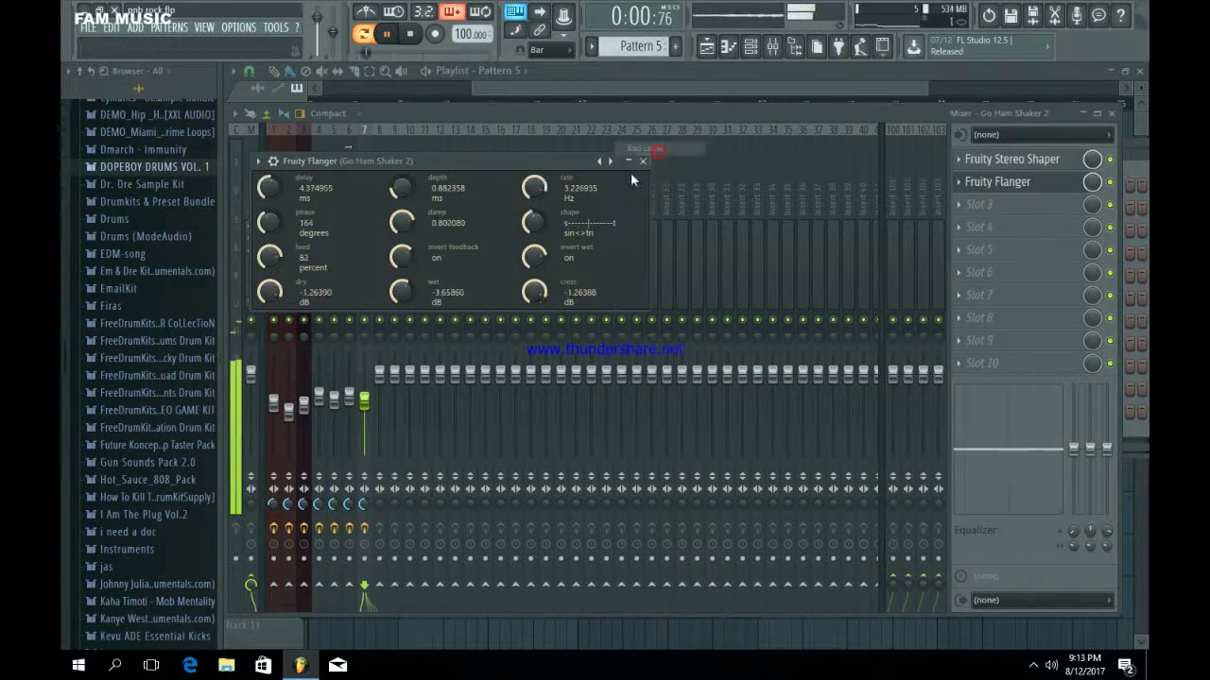
Audition the Fruity Flanger presets Classic deep, Swirrly, Trance 2, Wide flanger, Simple and Modulation on the shaker.
left_click(613, 162)
left_click(629, 180)
left_click(610, 161)
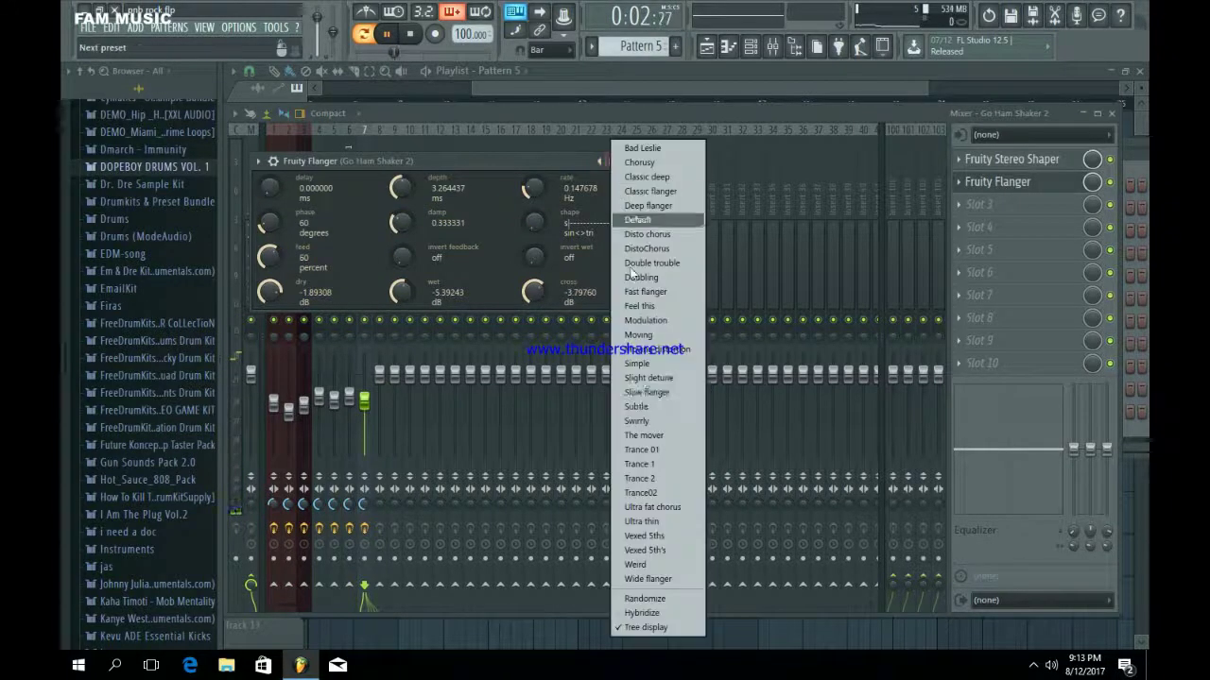
left_click(648, 422)
left_click(617, 161)
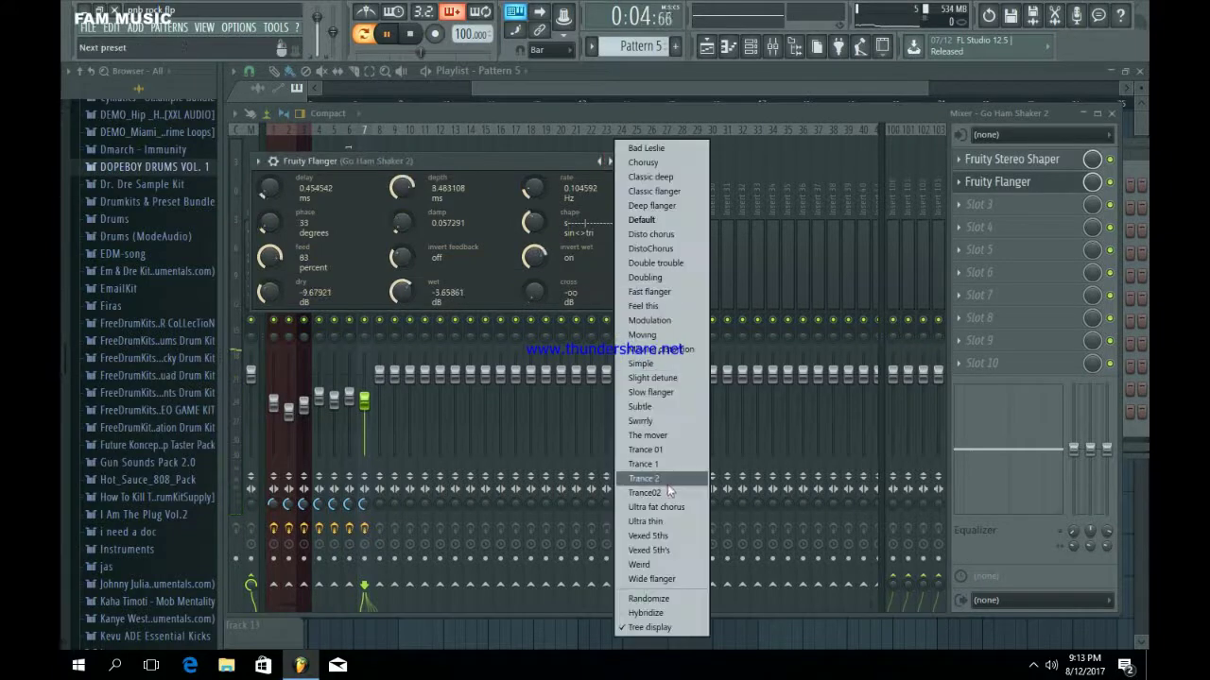
left_click(667, 484)
left_click(614, 163)
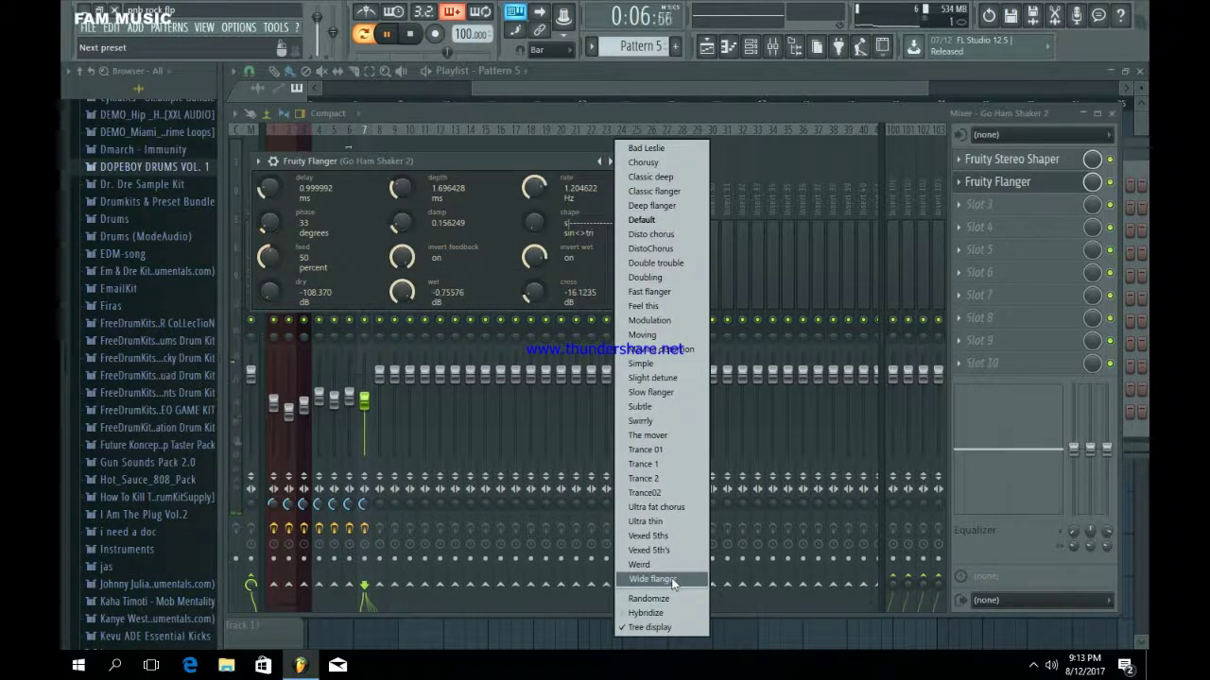
left_click(673, 580)
left_click(609, 162)
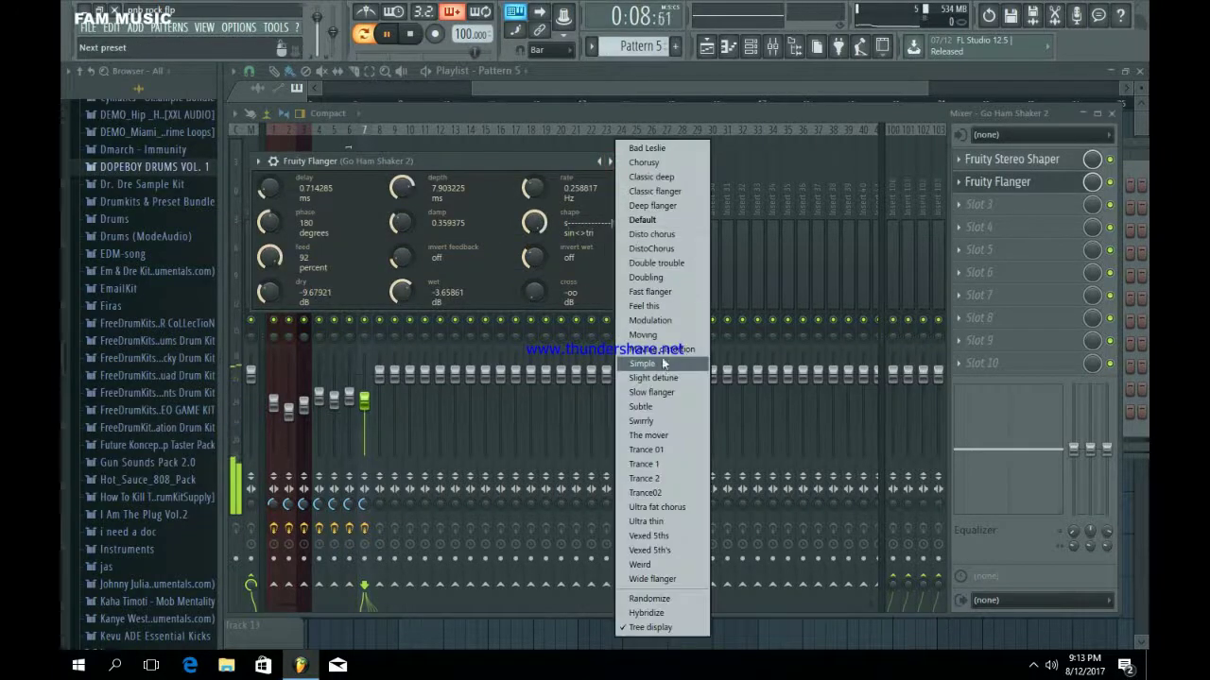
left_click(662, 363)
left_click(611, 162)
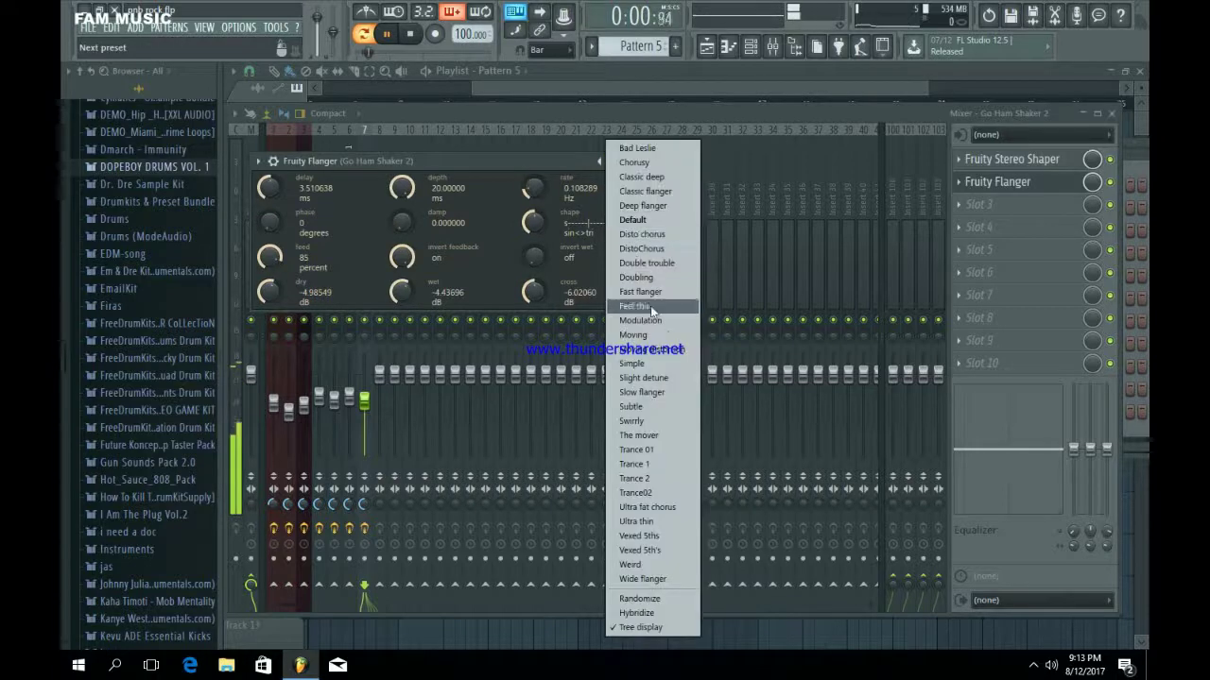
left_click(656, 324)
left_click(638, 161)
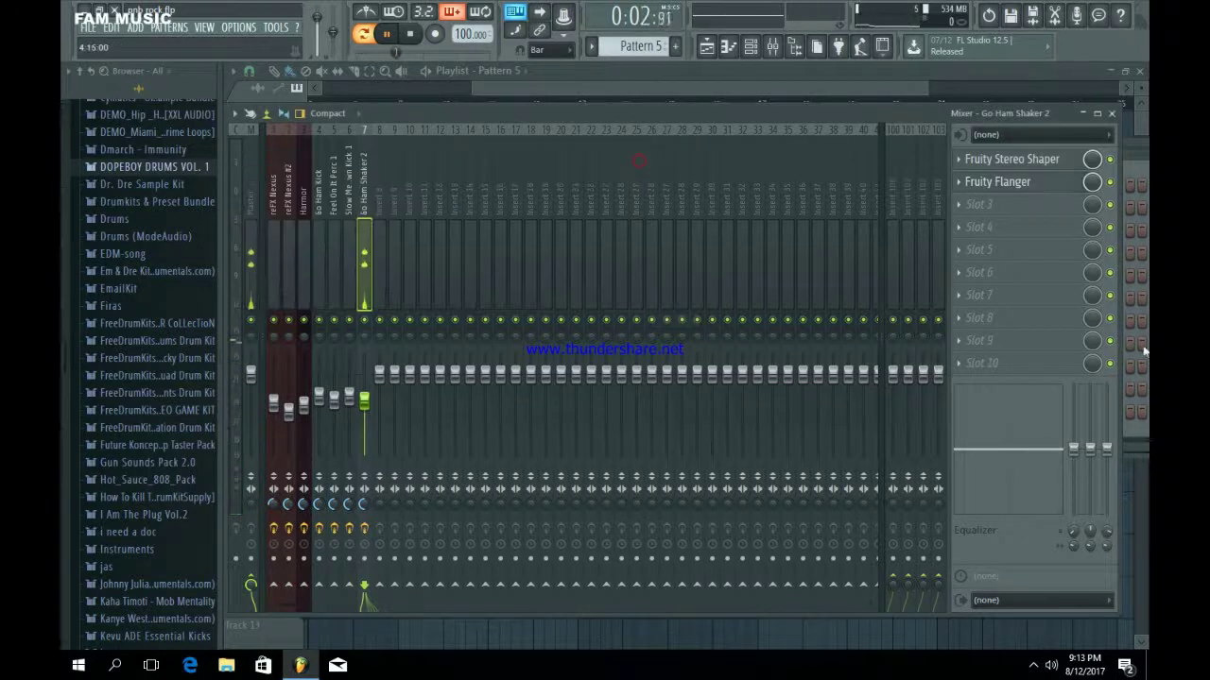
Replace the flanger in effect slot 2 of Go Ham Shaker 2 with Fruity Phaser.
left_click(960, 201)
mouse_move(964, 203)
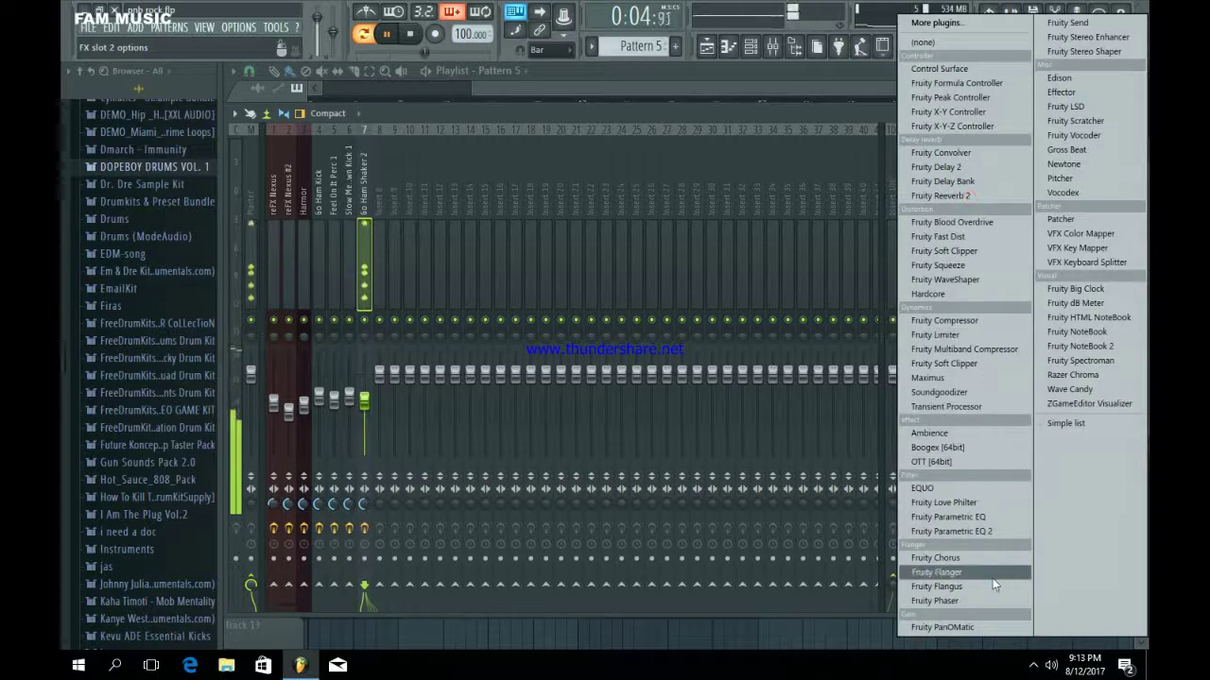
left_click(983, 601)
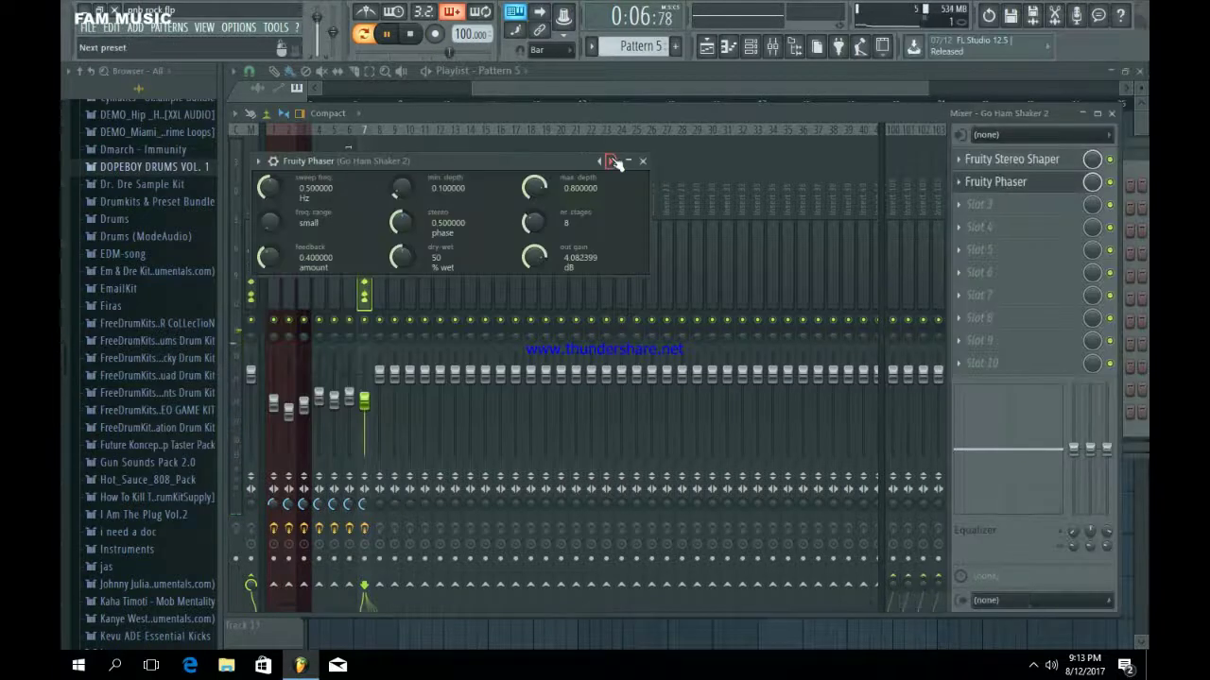
left_click(610, 161)
left_click(577, 168)
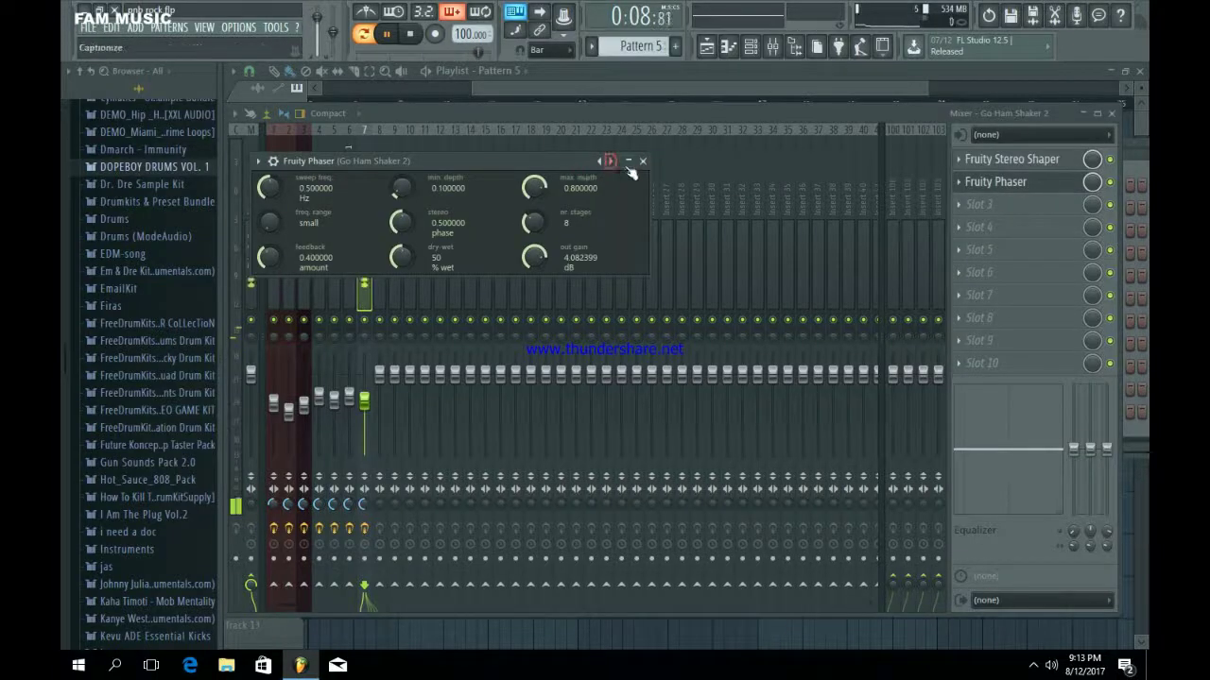
key("space")
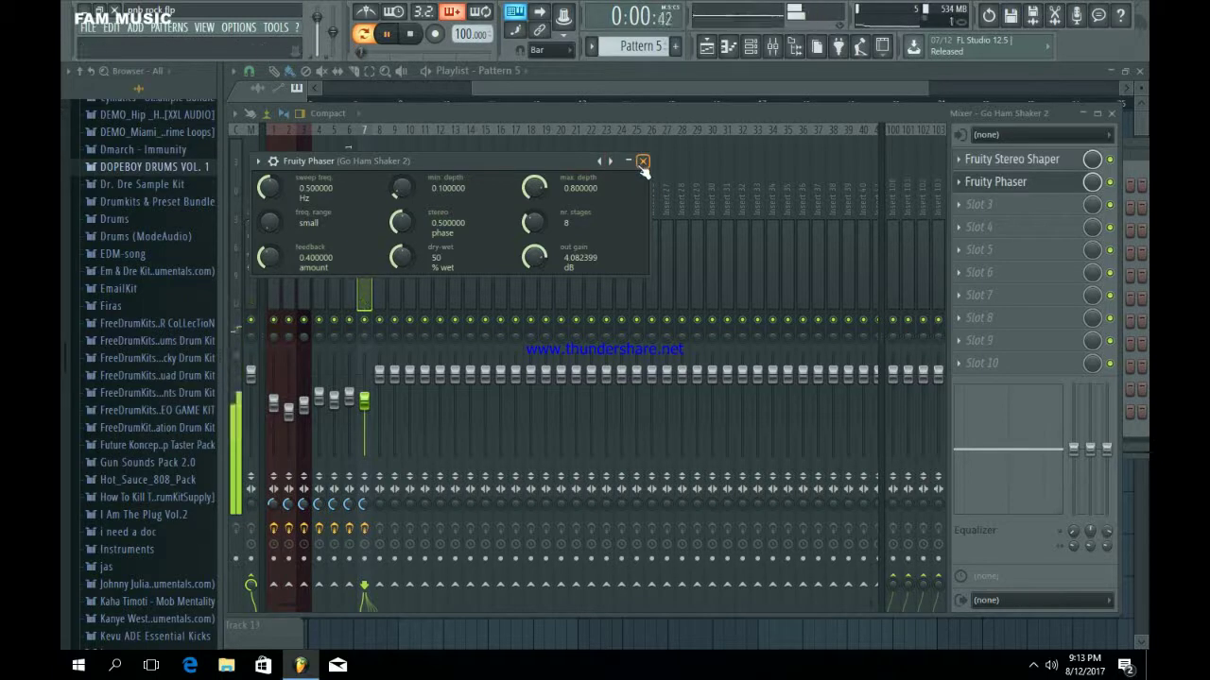
left_click(642, 162)
Add Fruity formula controller to effect slot 3, load the basic sine LFO preset and adjust its b range knob.
left_click(983, 204)
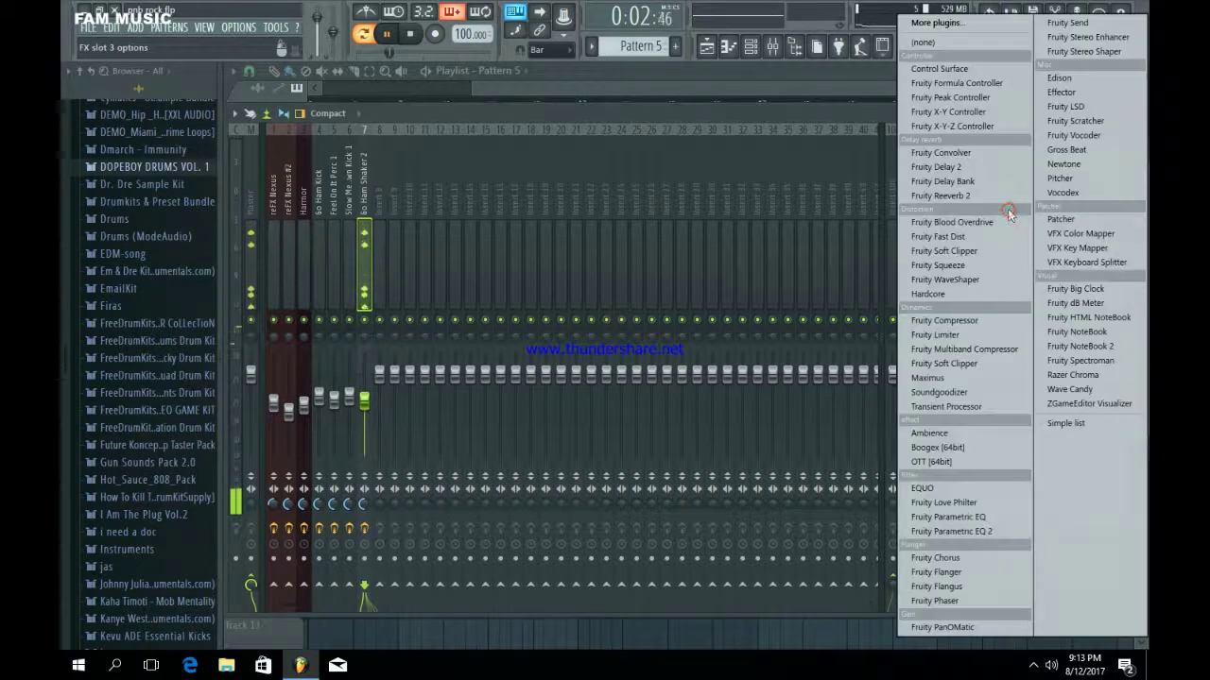
left_click(979, 88)
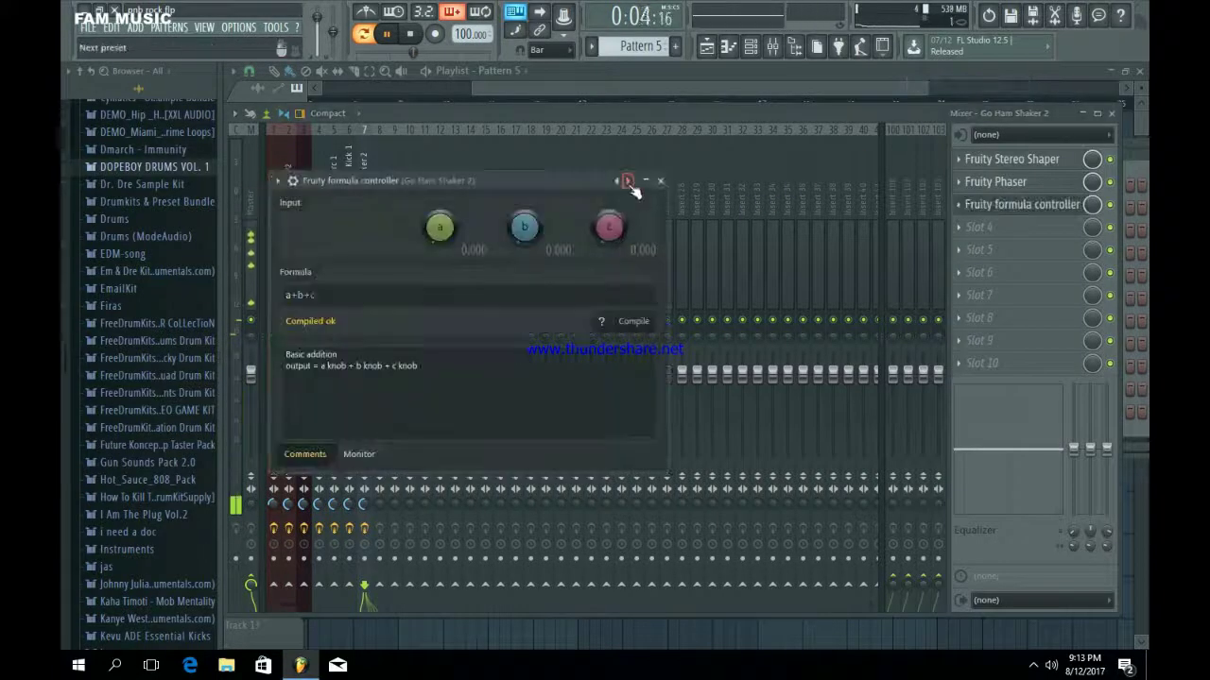
left_click(629, 184)
left_click(688, 249)
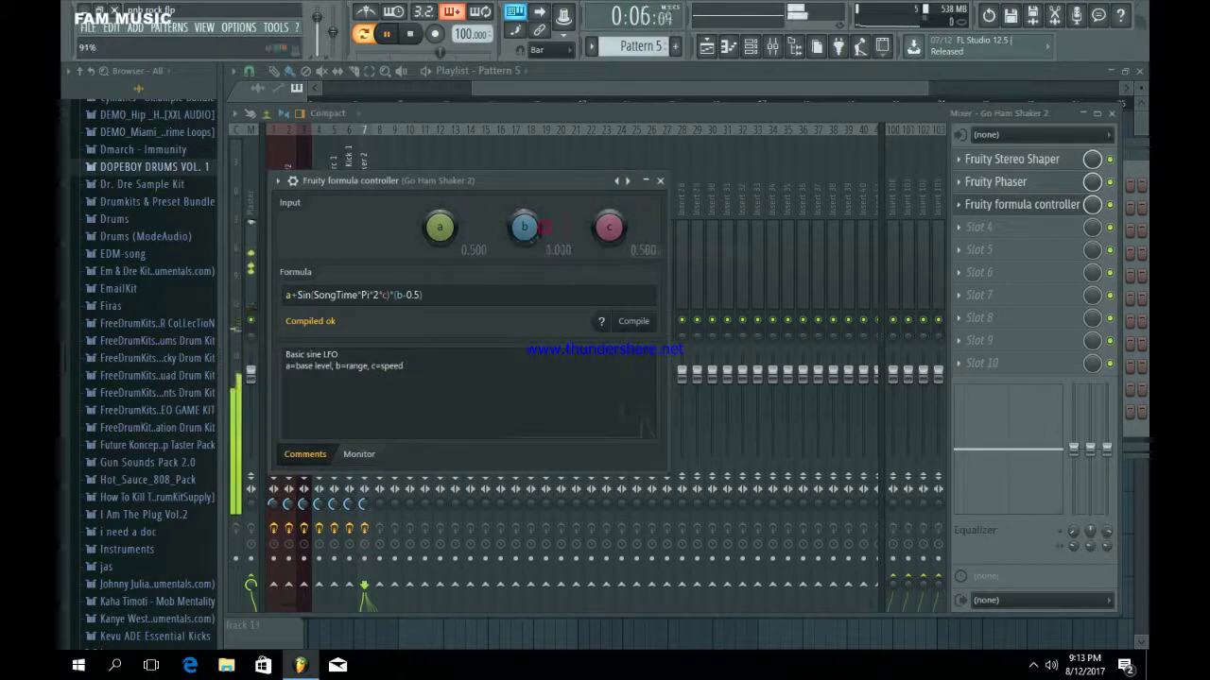
left_click_drag(535, 236, 536, 255)
left_click(662, 180)
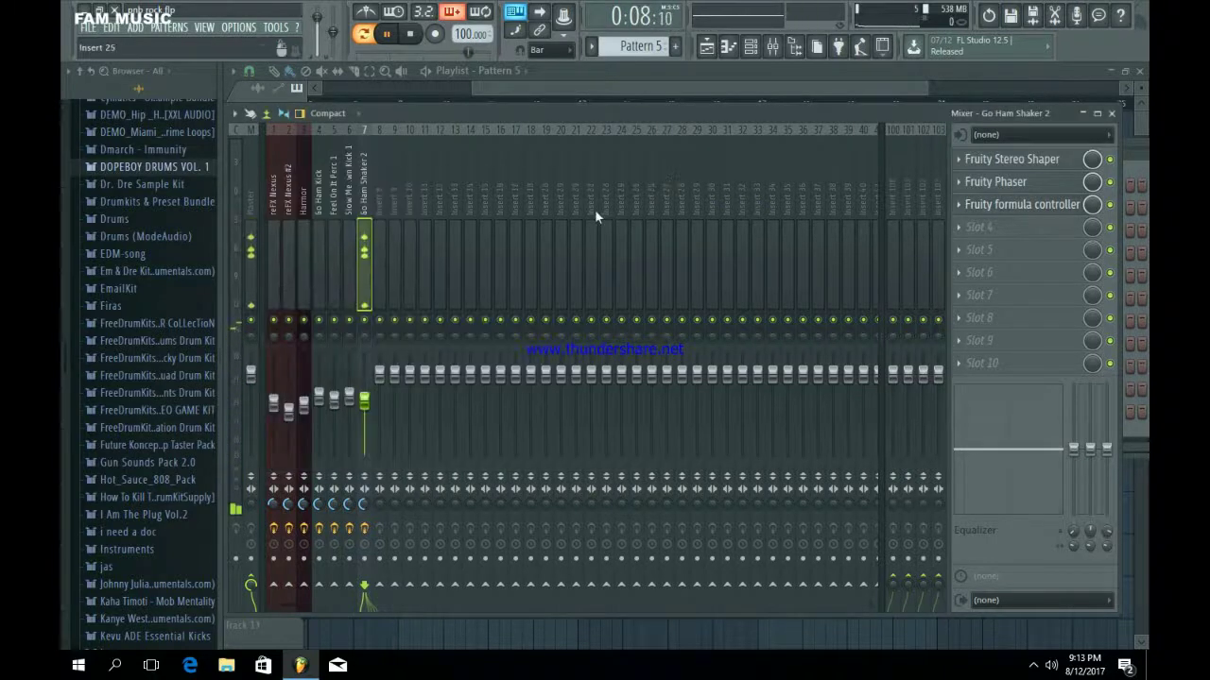
Link the Go Ham Shaker 2 track's panning to the Fruity formula controller.
right_click(382, 335)
left_click(407, 446)
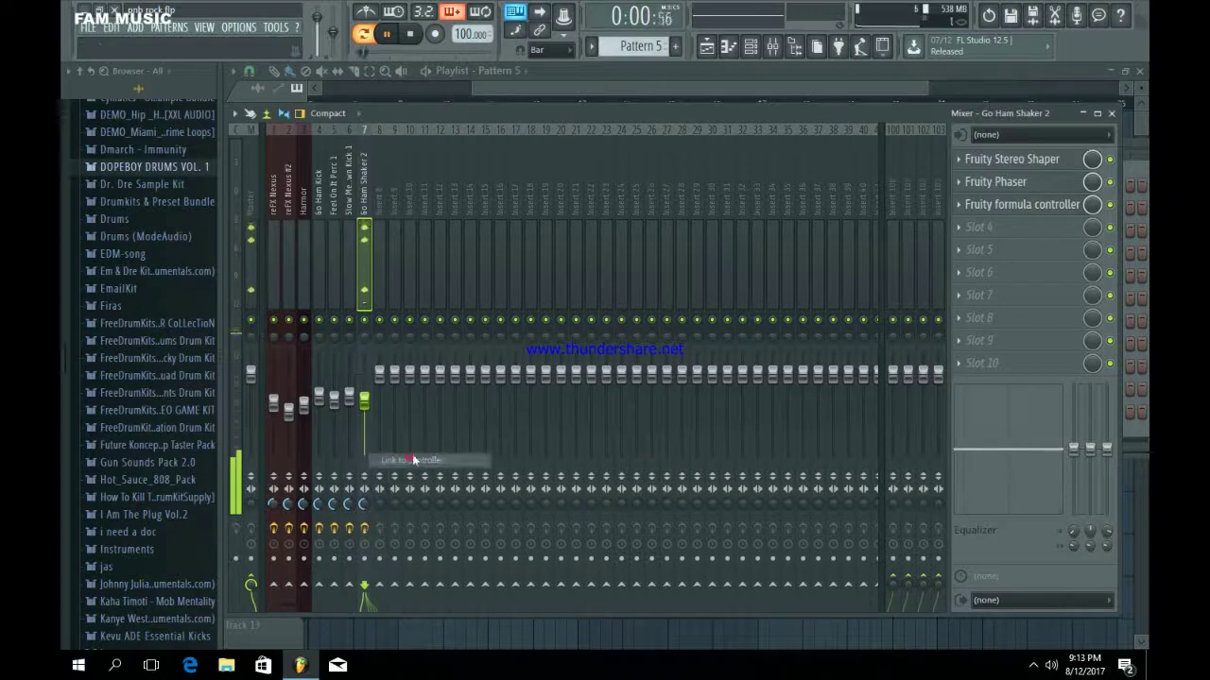
left_click(573, 326)
left_click(586, 345)
left_click(672, 433)
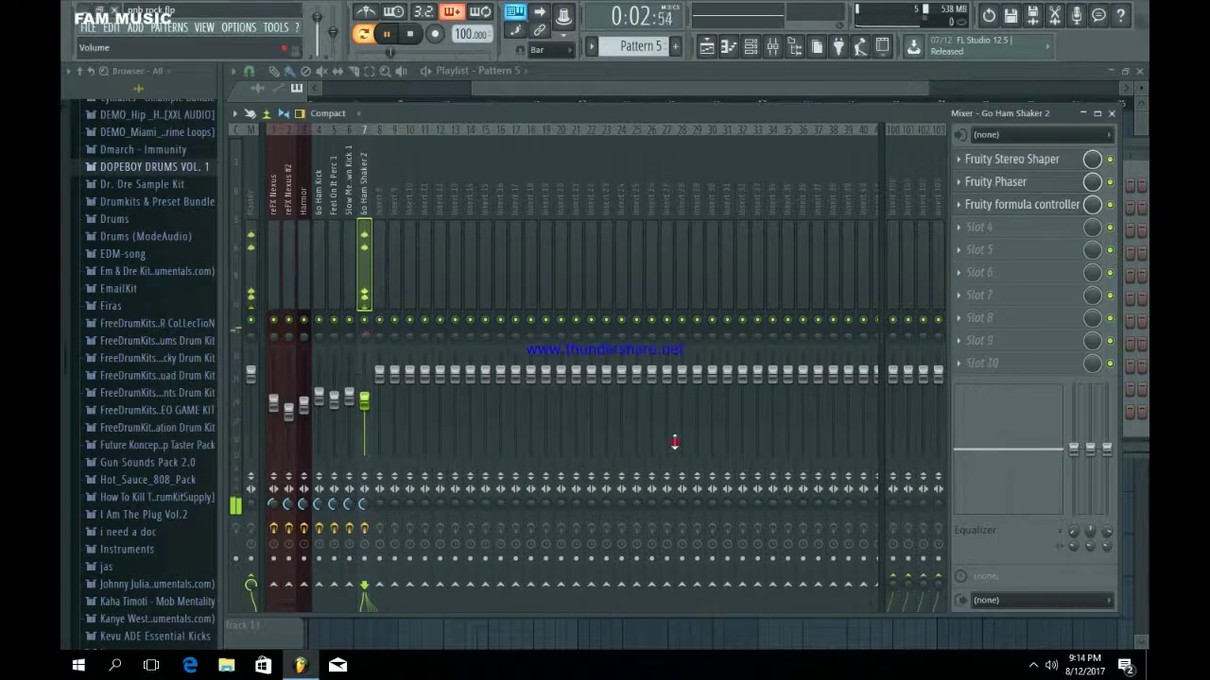
Add Fruity Reeverb 2 to effect slot 4 of the Go Ham Shaker 2 track.
left_click(983, 229)
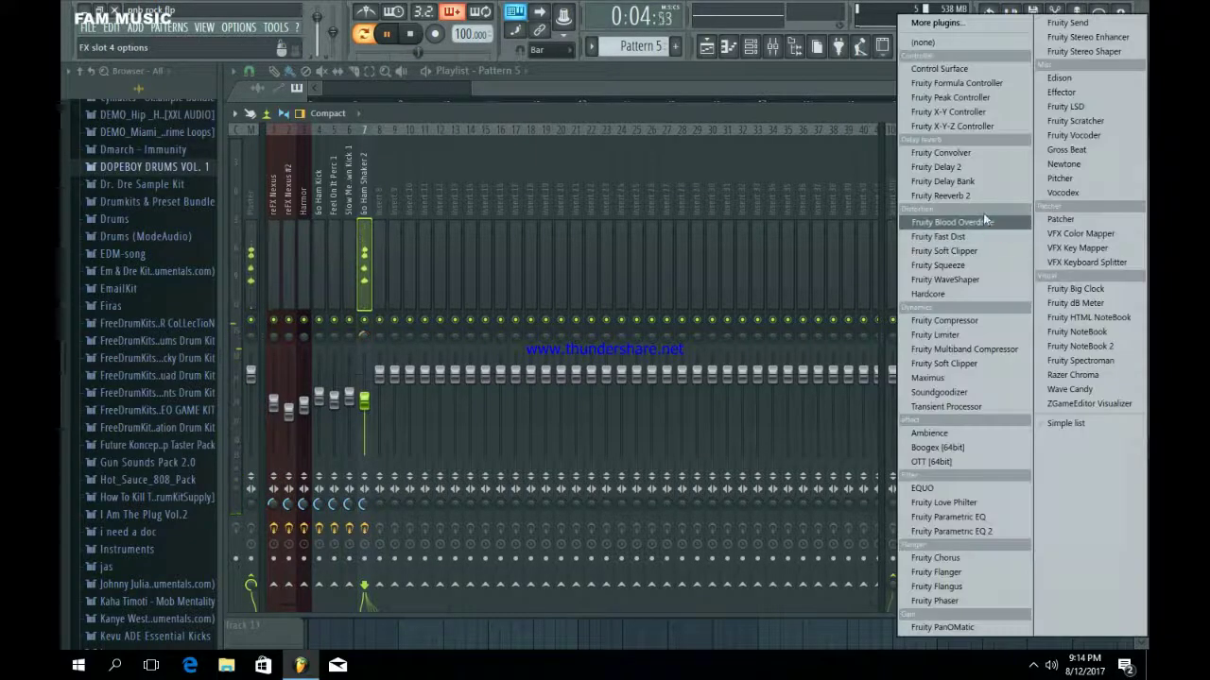
left_click(935, 197)
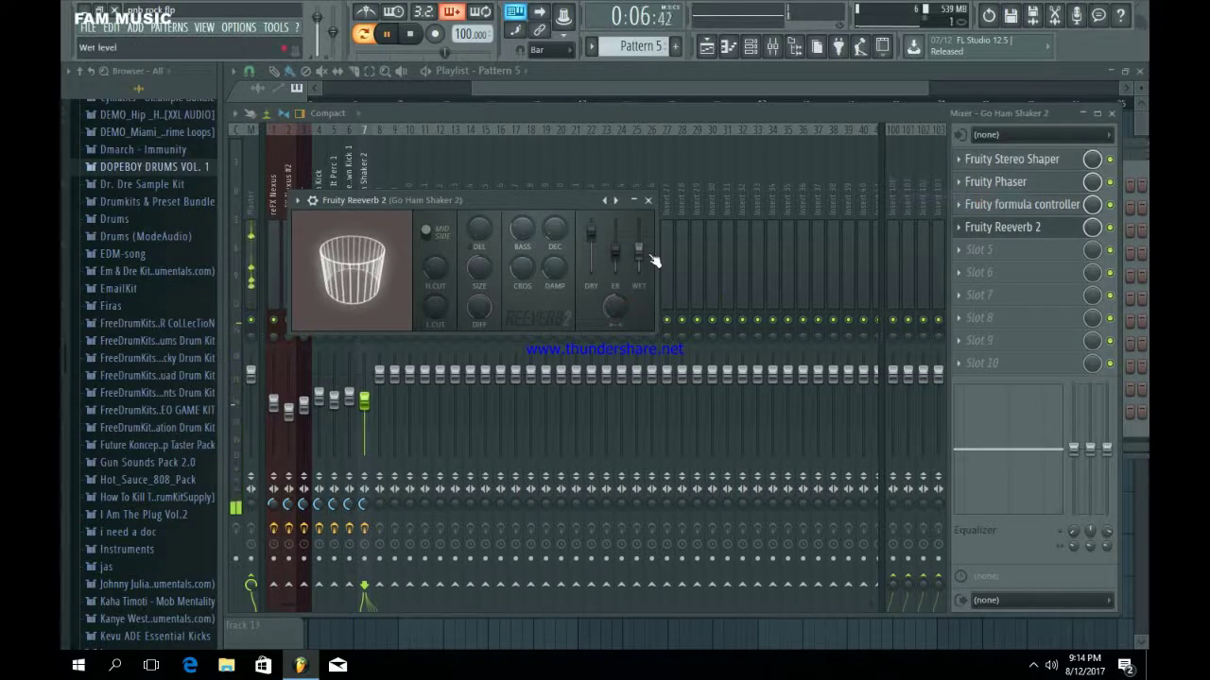
left_click(648, 200)
Add a second Pattern 5 clip at bar 13 on Track 4 and remove the extra Pattern 5 clip from Track 5.
left_click(707, 51)
left_click(429, 310)
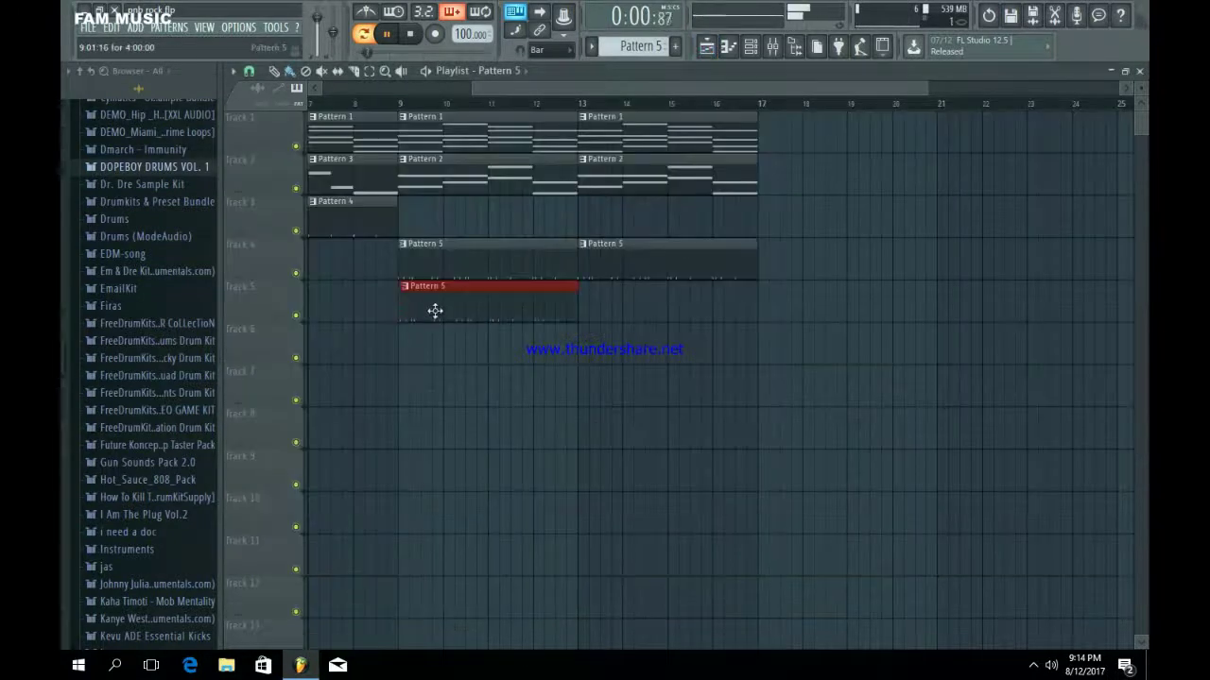
right_click(435, 310)
left_click_drag(555, 90, 223, 101)
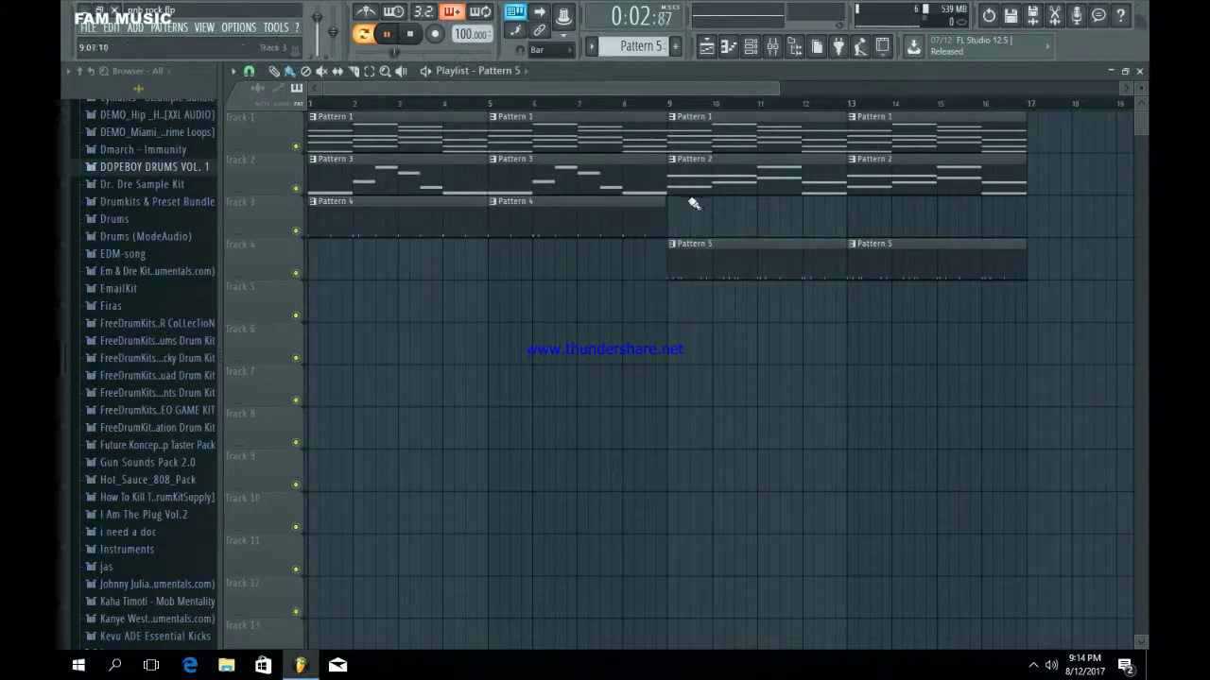
Duplicate the Pattern 4 clips on Track 3 so they also start at bars 9 and 13.
left_click(610, 219)
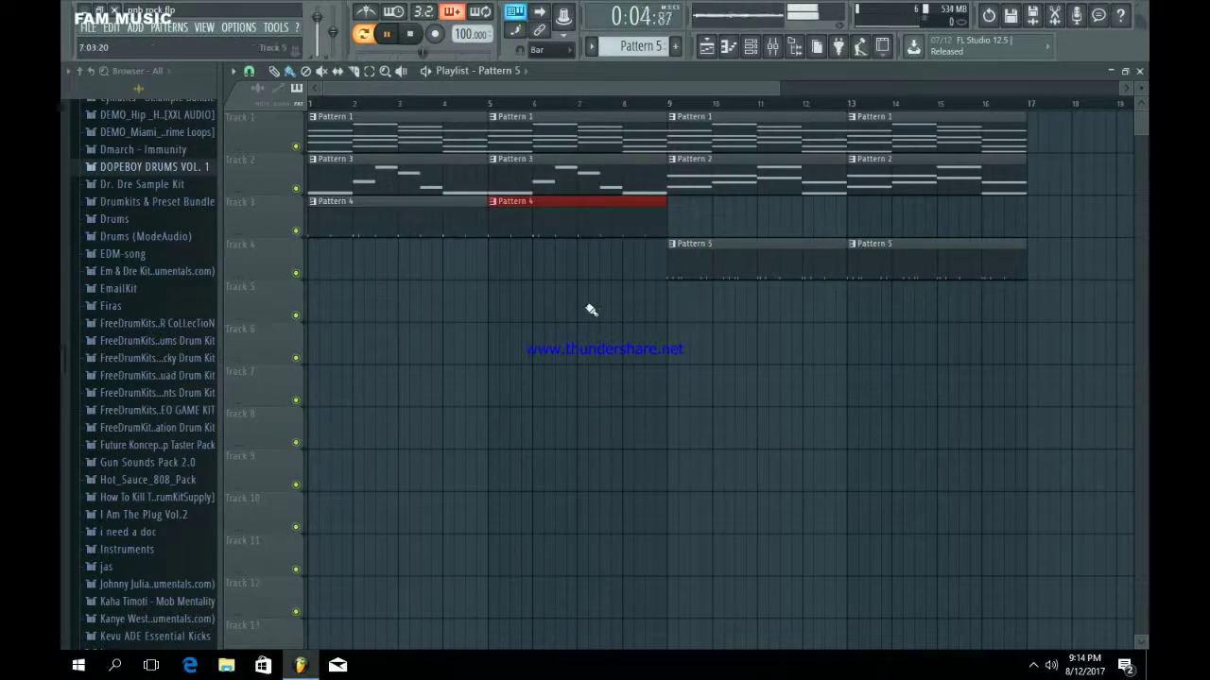
key("ctrl+b")
key("ctrl+b")
key("ctrl+d")
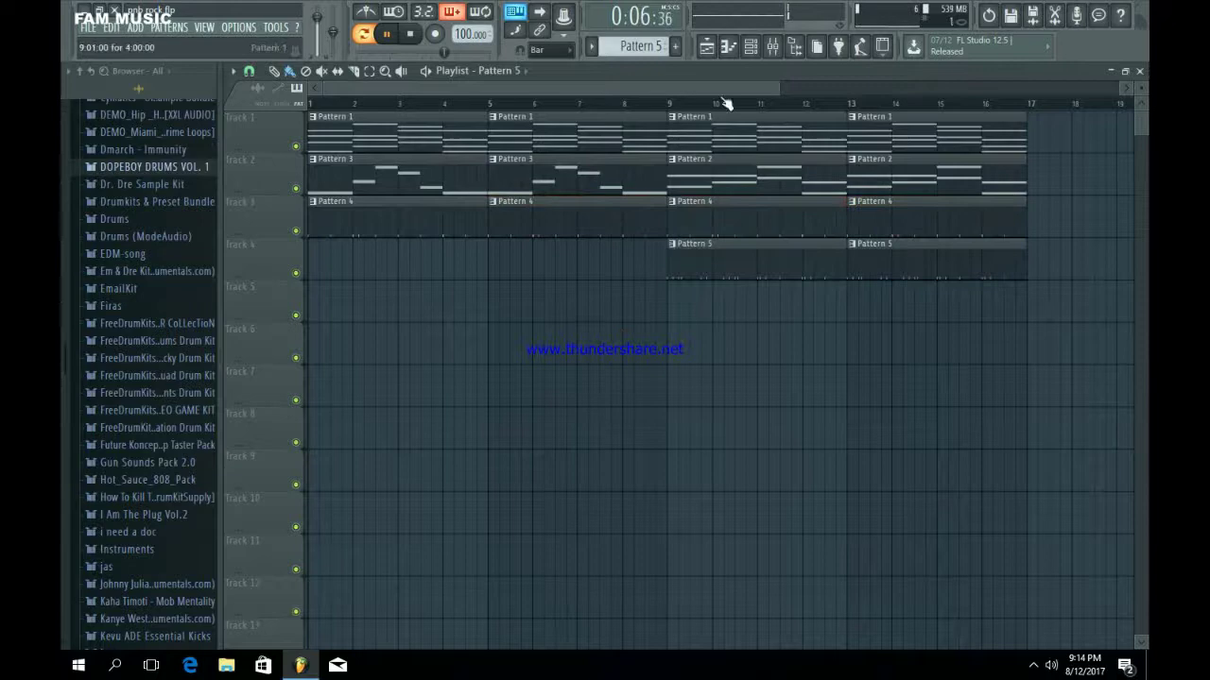
Start Pattern 6 with Go Ham Kick and the Slow M..Kick 1 channel on steps 1, 7 and 13 and Massacre Snare on step 9.
left_click(753, 48)
scroll(631, 50, "up", 1)
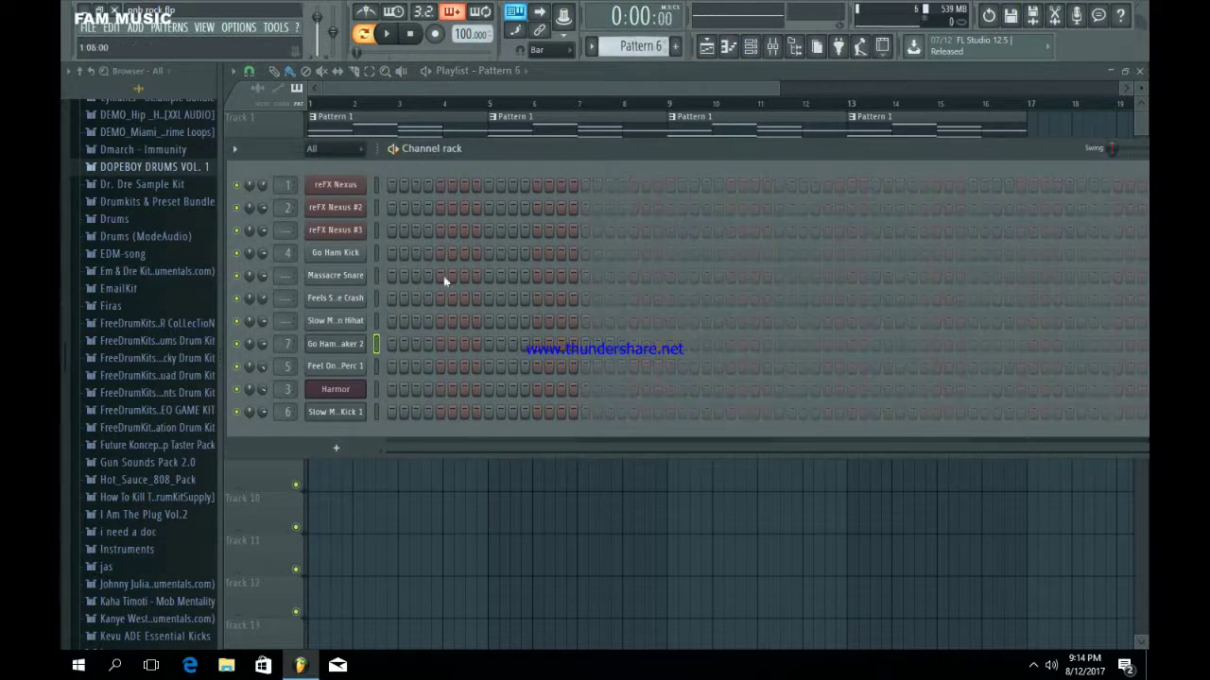
left_click(391, 412)
left_click(392, 253)
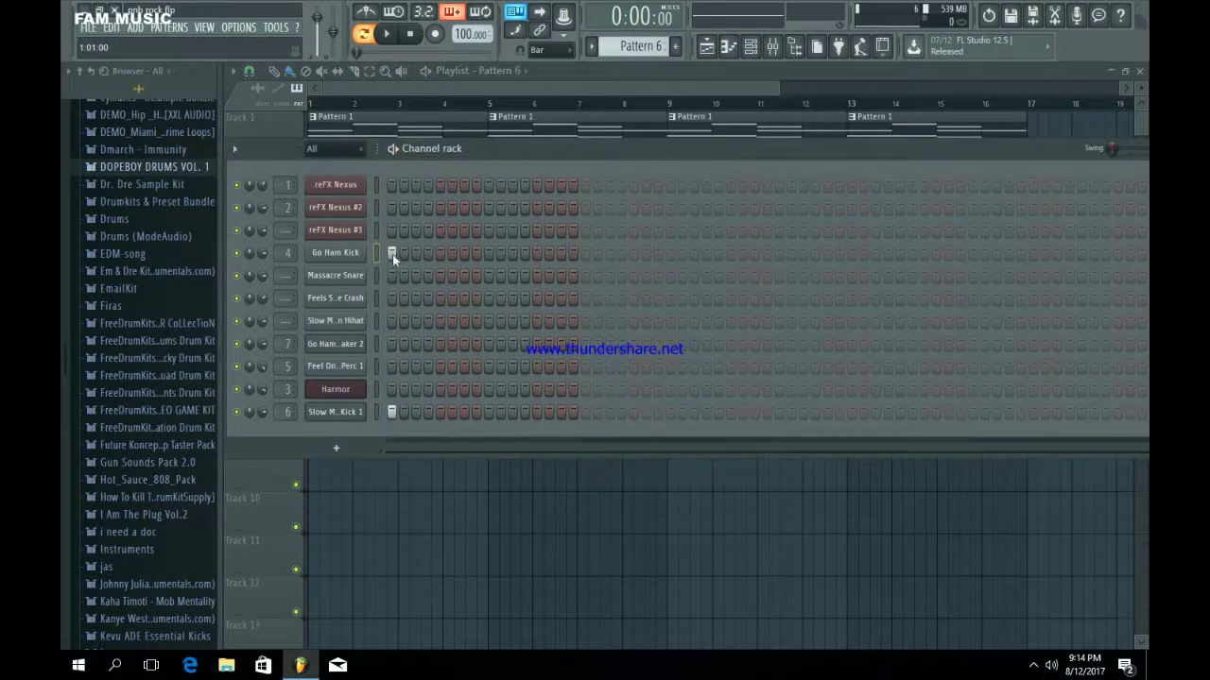
key("space")
left_click(464, 253)
left_click(464, 412)
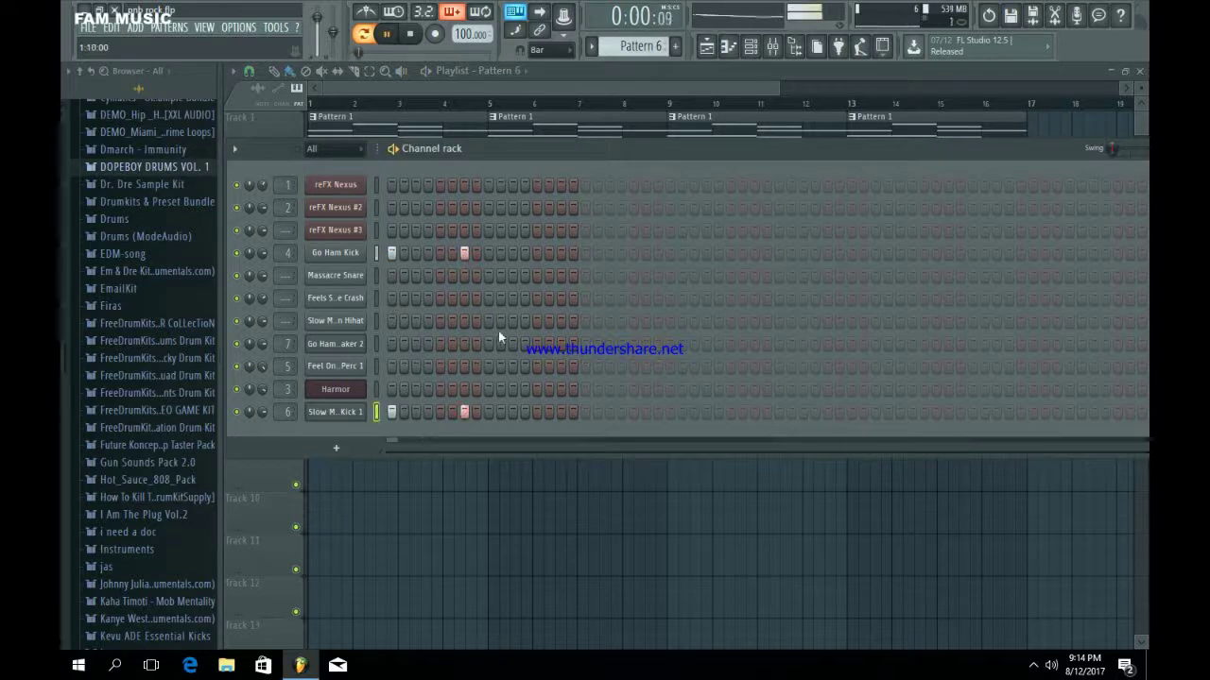
left_click(487, 275)
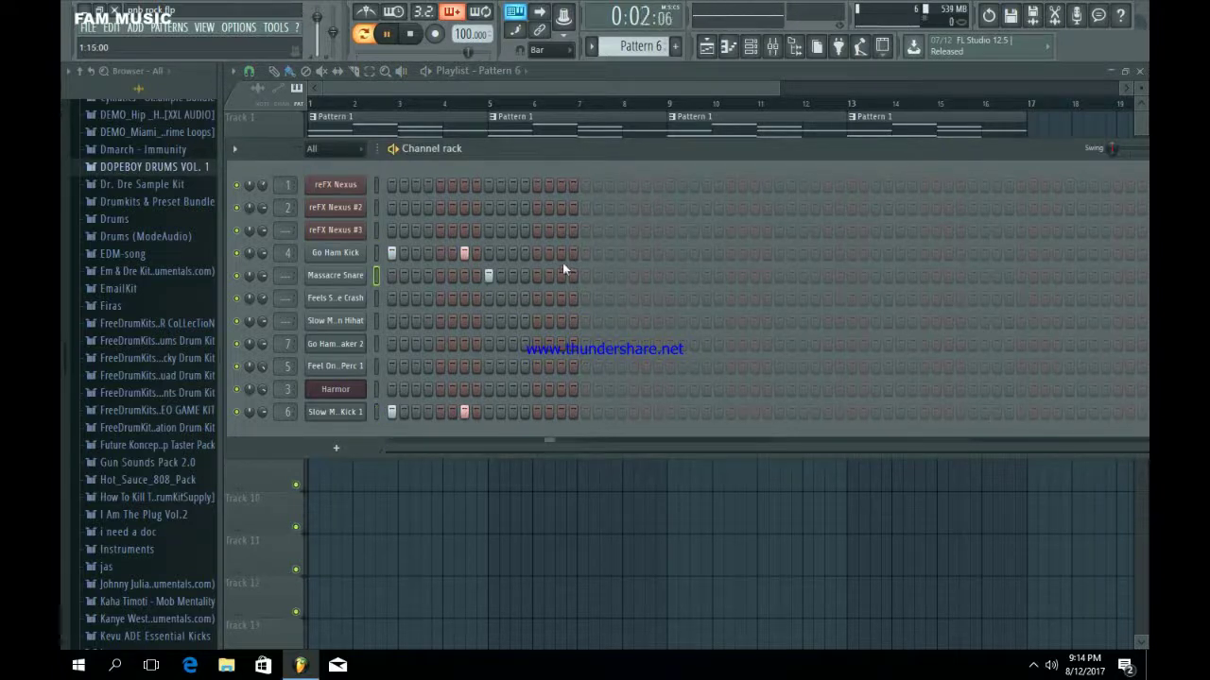
left_click(535, 412)
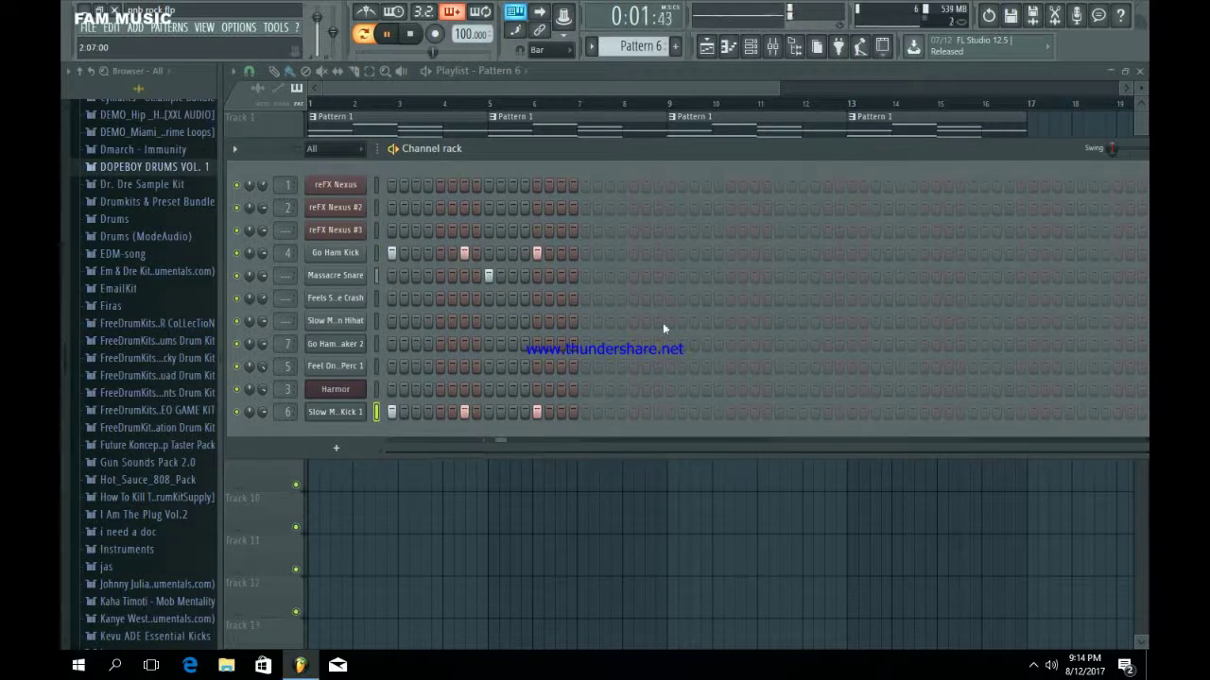
Extend Pattern 6 with Massacre Snare on step 25 and both kicks on step 21 in place of step 23.
left_click(680, 276)
left_click(658, 253)
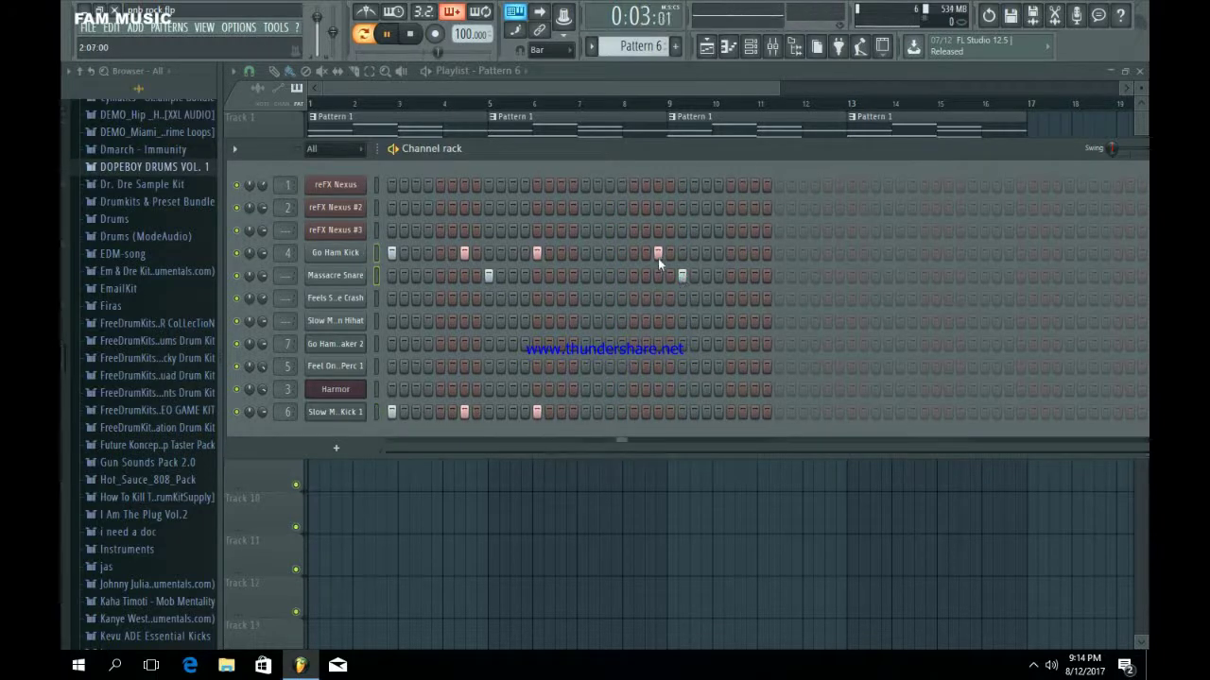
left_click(659, 412)
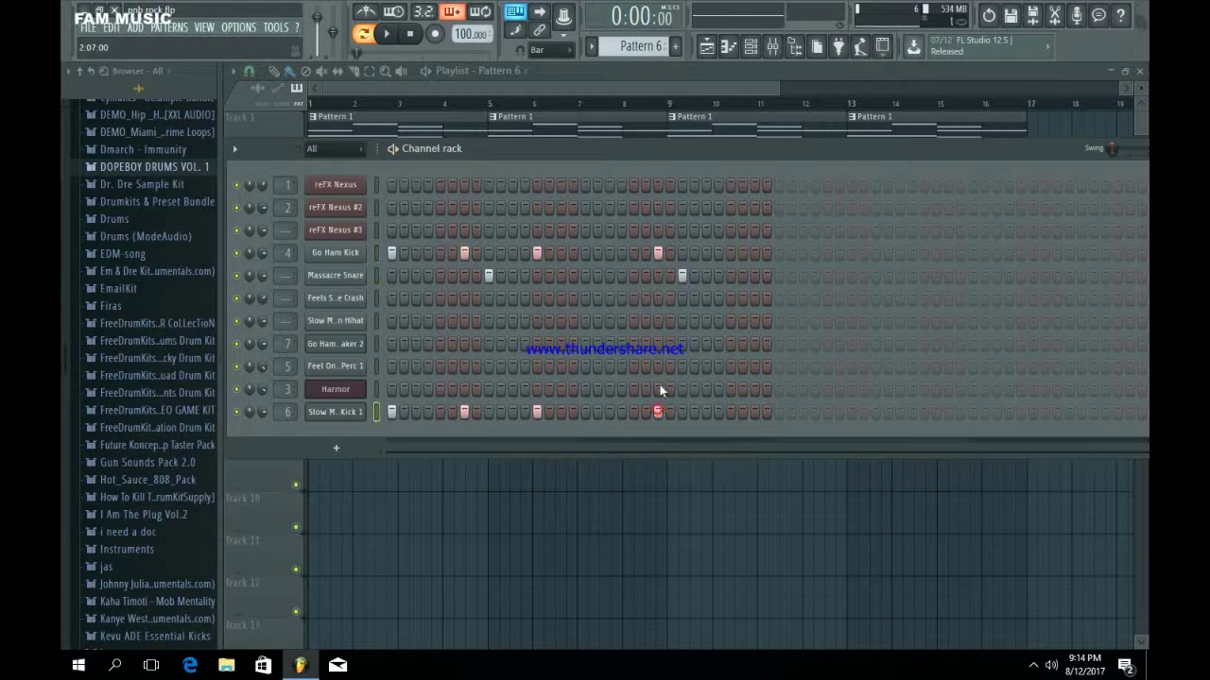
left_click(658, 253)
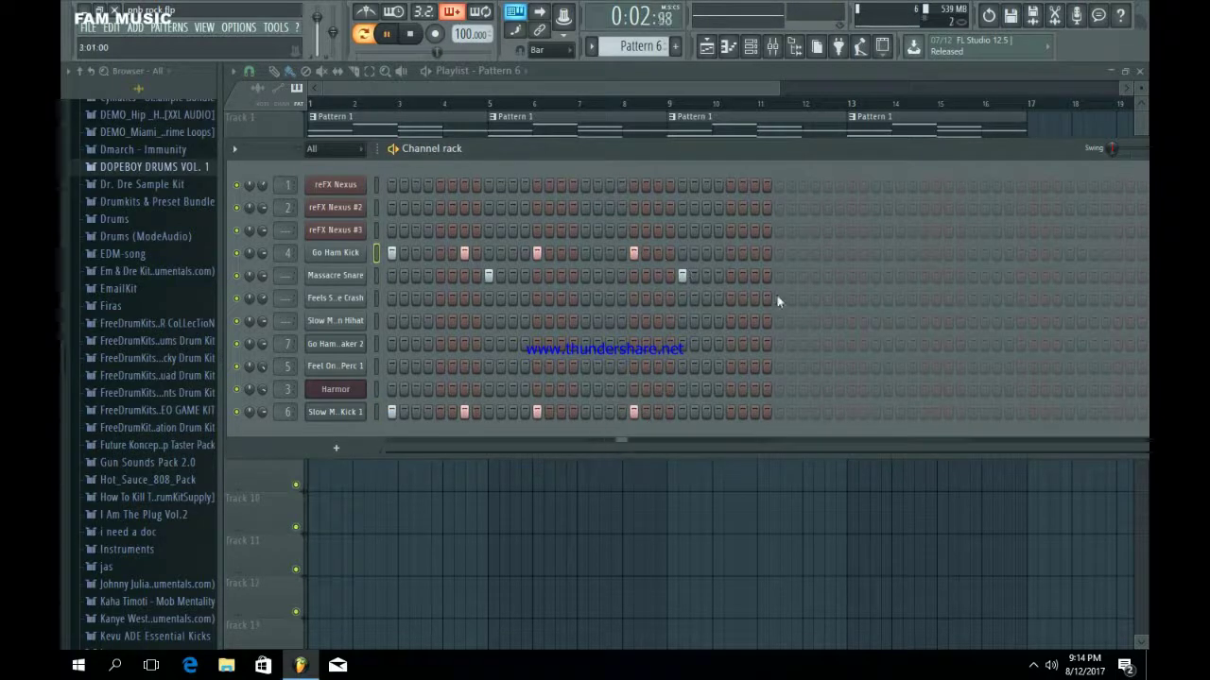
Add both kick channels on steps 33 and 37 and Massacre Snare on step 41 of Pattern 6.
left_click(827, 254)
left_click(872, 277)
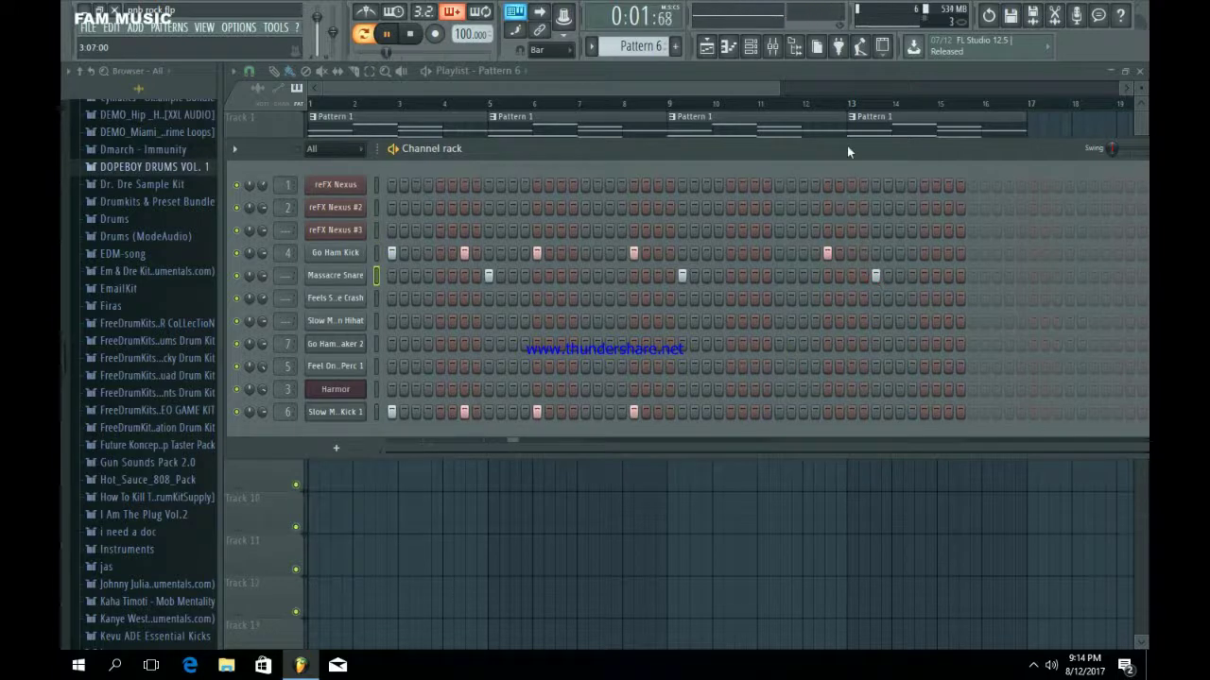
left_click_drag(847, 146, 807, 158)
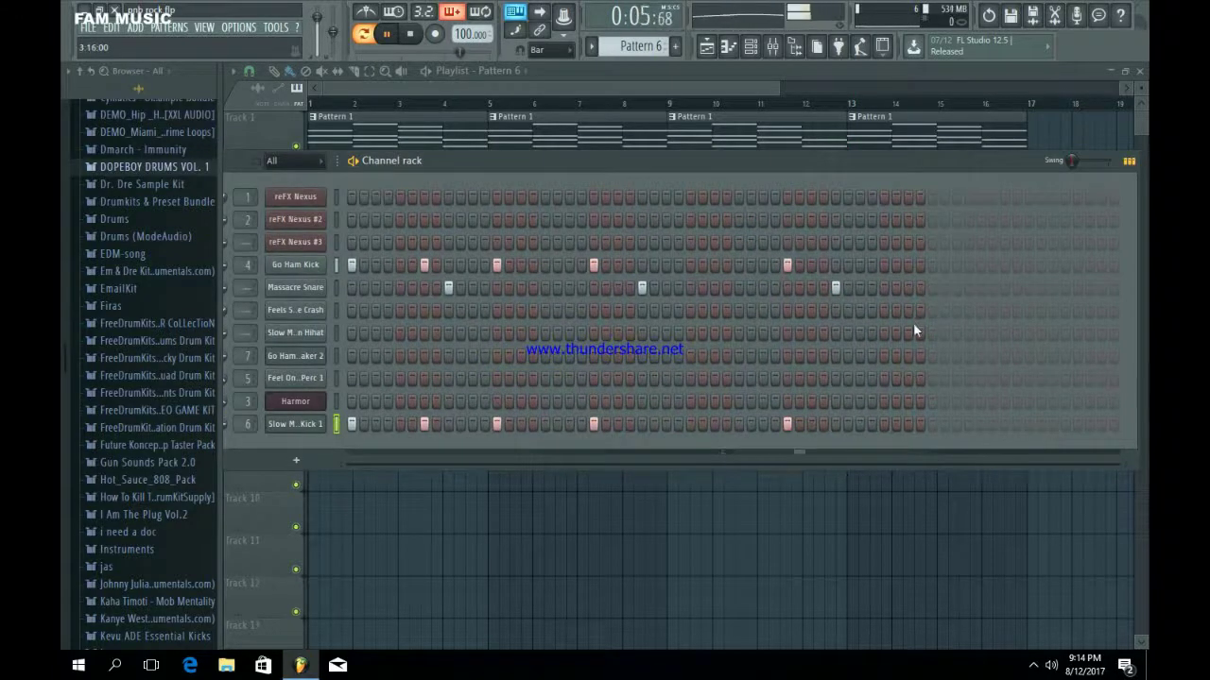
left_click(738, 266)
key("space")
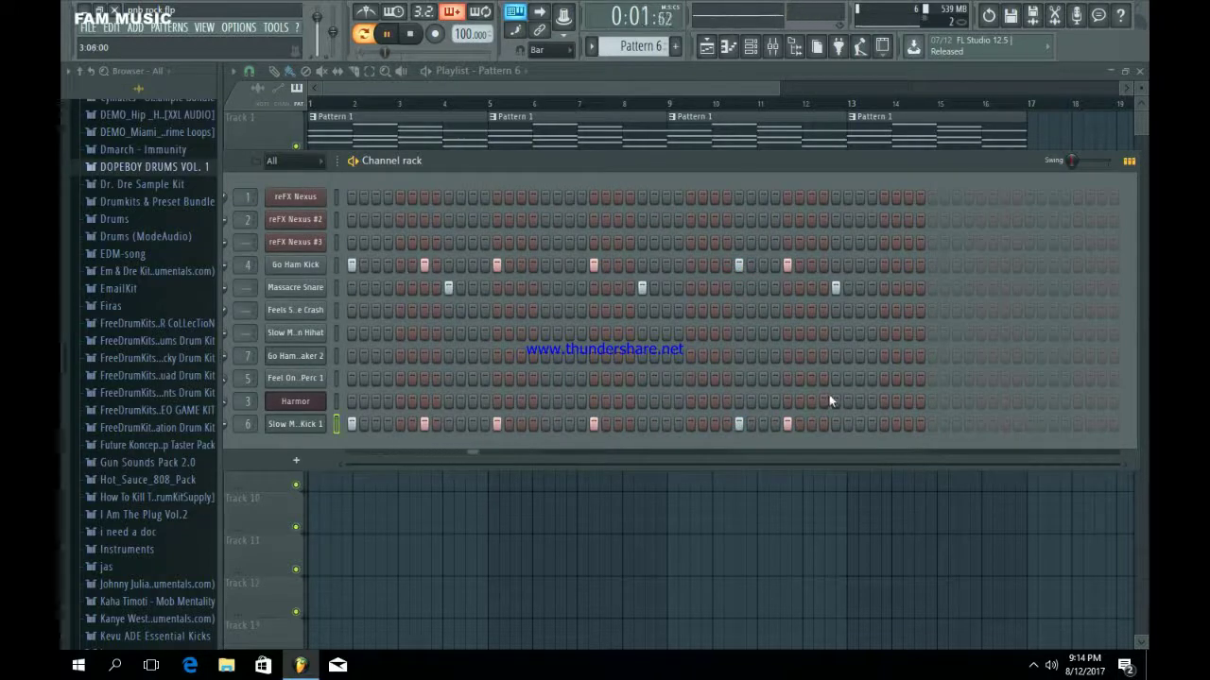
Finish Pattern 6 with Massacre Snare on steps 51 and 57 and both kicks on step 53.
left_click(955, 288)
left_click(979, 423)
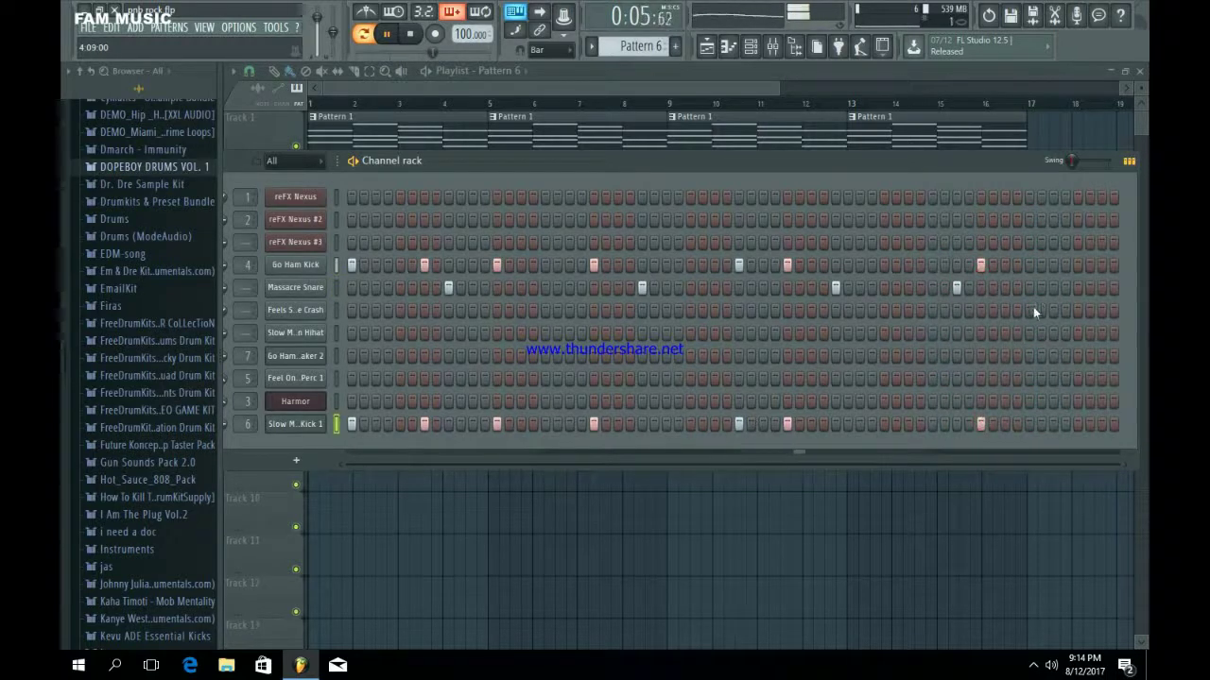
left_click(1029, 288)
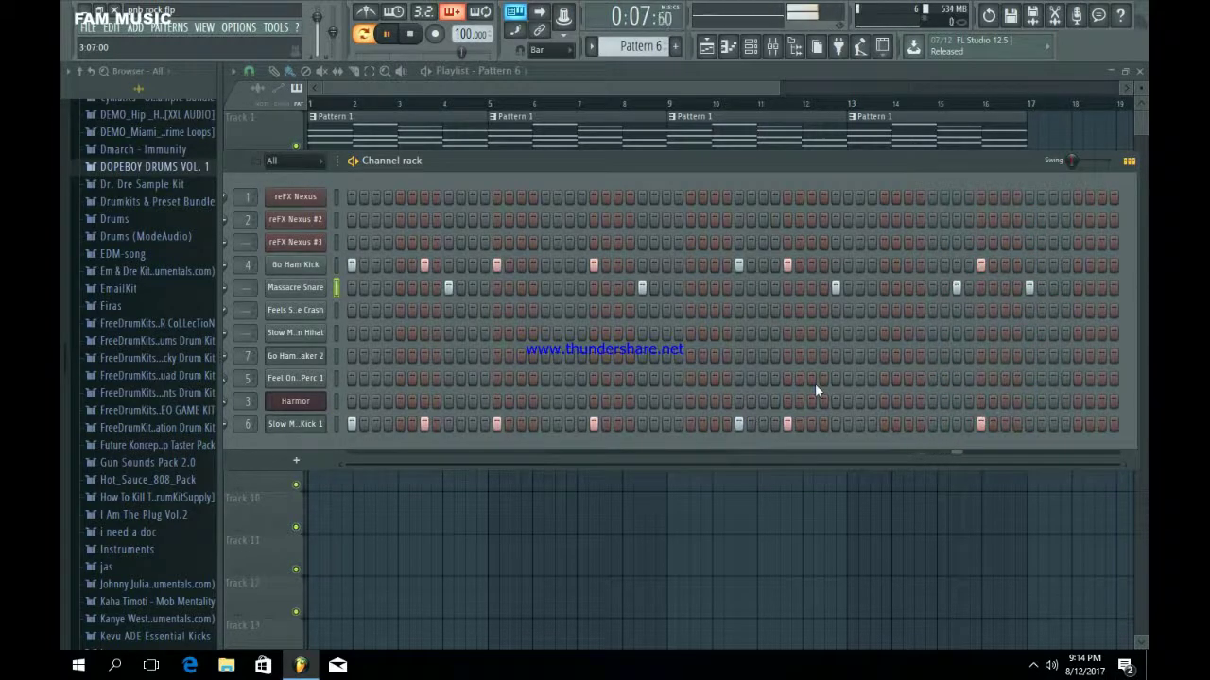
Place a Pattern 6 clip at bar 17 on Track 5 of the playlist and duplicate it at bar 21.
key("F6")
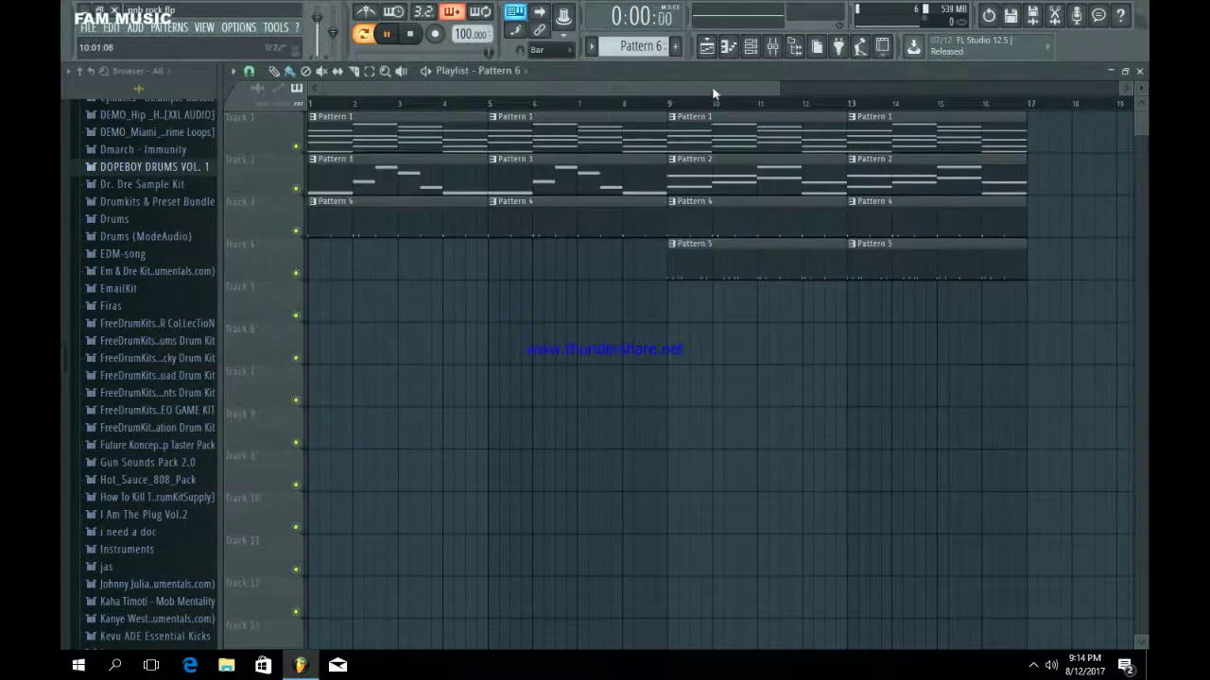
left_click_drag(715, 91, 710, 121)
left_click(719, 302)
left_click_drag(853, 297, 848, 298)
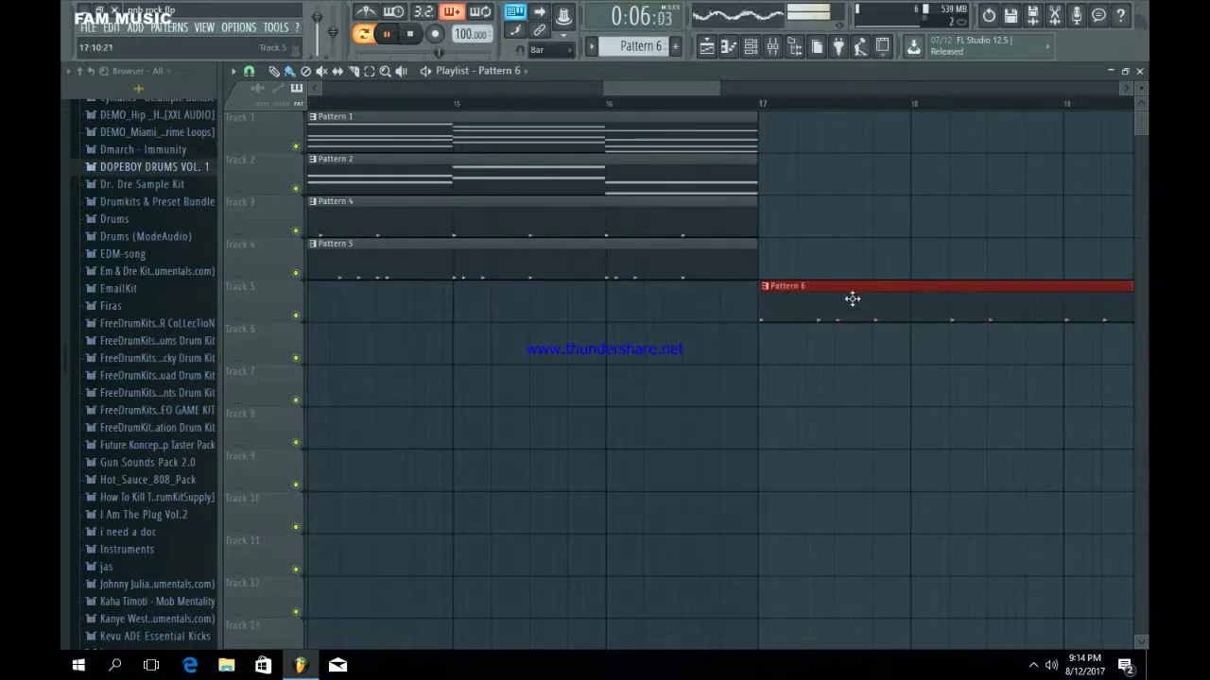
key("ctrl+b")
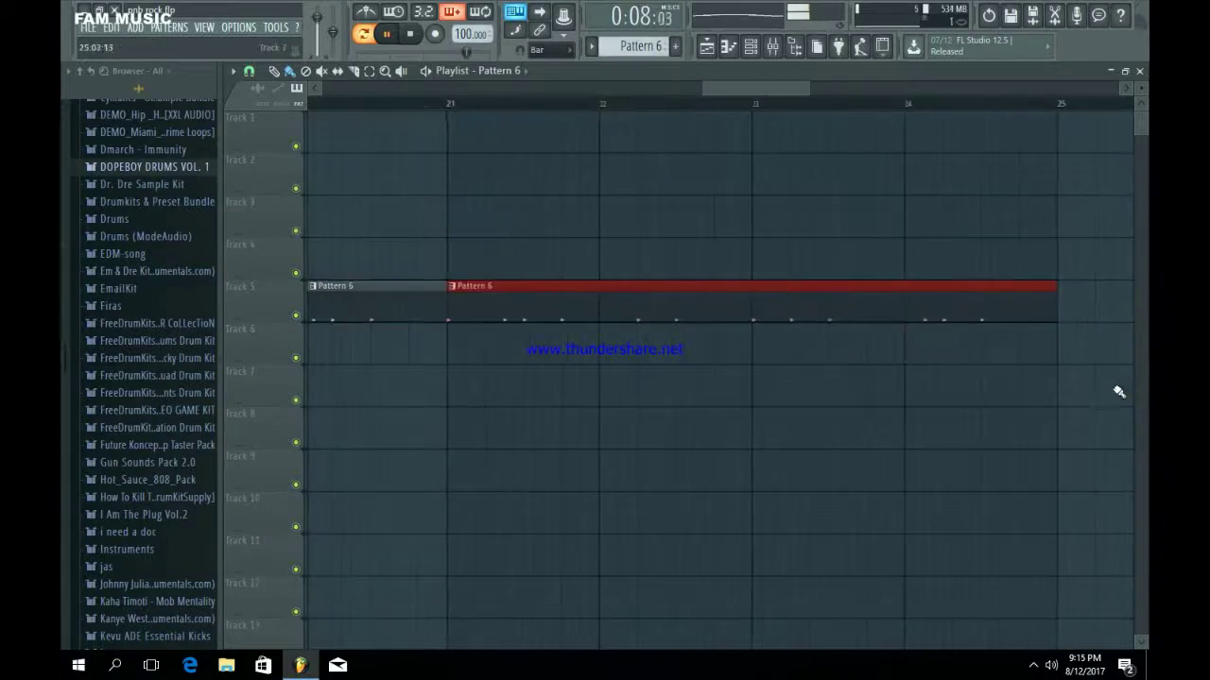
Duplicate the Pattern 1 and Pattern 2 clips on Tracks 1 and 2 to fill bars 17 to 24.
left_click_drag(703, 86, 407, 174)
left_click(929, 224, "ctrl")
left_click_drag(859, 201, 502, 122)
key("ctrl+b")
left_click(878, 224, "ctrl")
Pick up Pattern 3, place it at bar 17 on Track 3 and duplicate it at bar 21.
left_click_drag(599, 89, 501, 91)
left_click(393, 159)
left_click_drag(426, 92, 537, 98)
left_click_drag(753, 231, 713, 231)
left_click_drag(853, 86, 655, 91)
left_click_drag(998, 223, 932, 224)
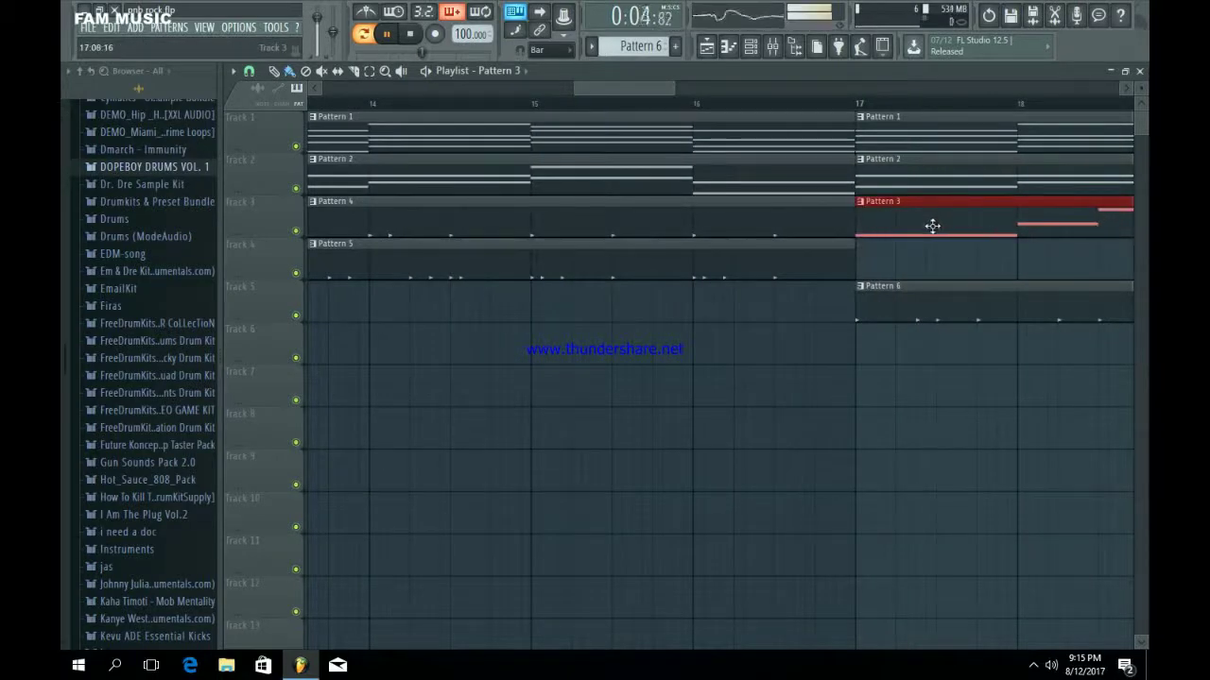
left_click_drag(633, 87, 945, 104)
key("ctrl+b")
Route the Massacre Snare channel to mixer track 8 and lower its volume to 66% (-8.3 dB).
key("F6")
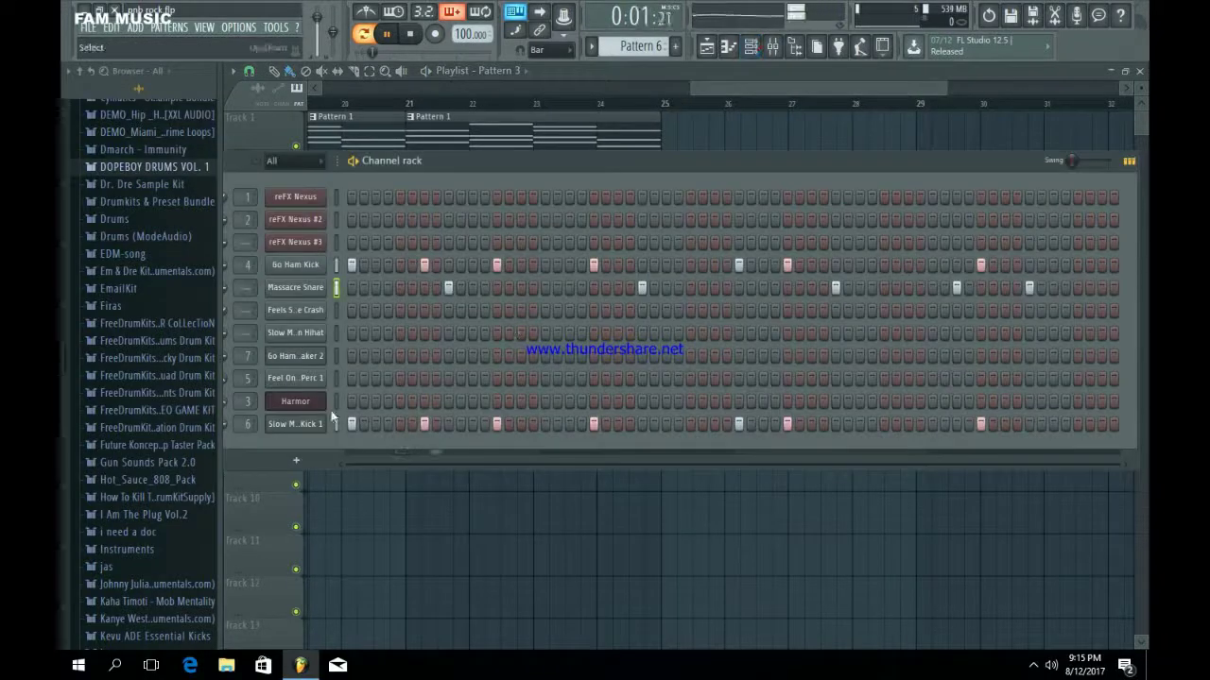
left_click(304, 294)
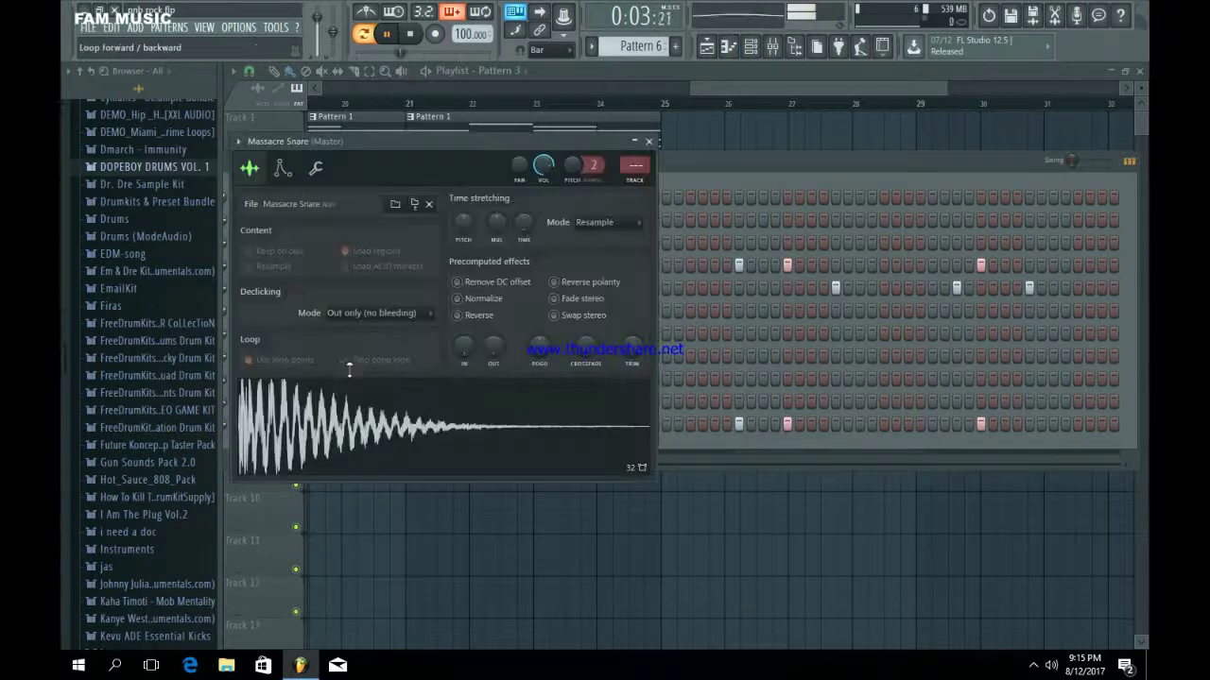
key("F9")
left_click_drag(379, 383, 379, 402)
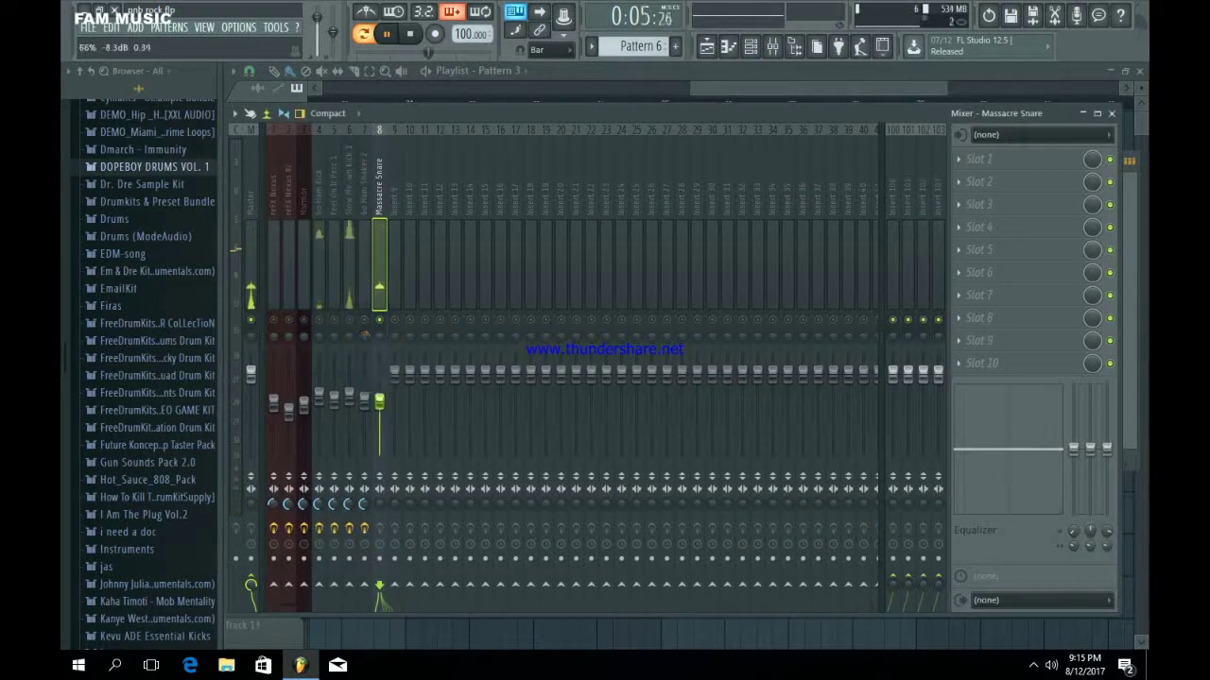
Add Fruity parametric EQ 2 to effect slot 1 of Massacre Snare, cutting band 1, slightly boosting bands 6 and 7, and raising band 2 by 4.0 dB at 178 Hz.
left_click(986, 159)
left_click(980, 528)
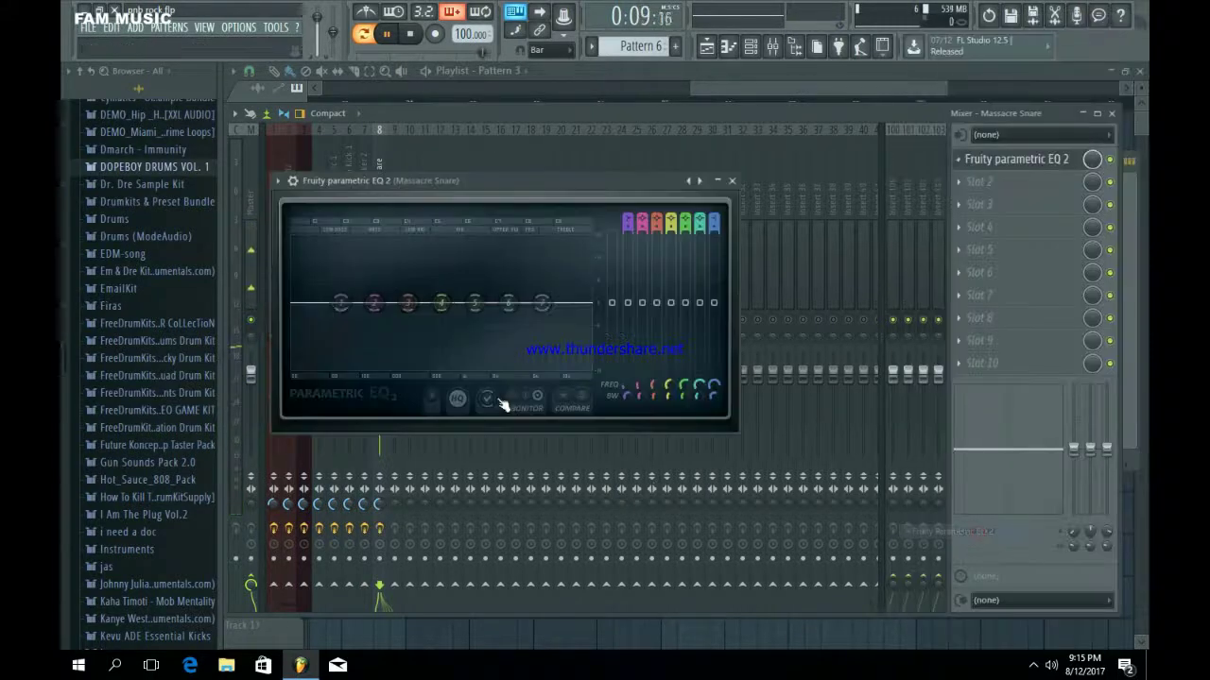
left_click_drag(341, 303, 312, 369)
left_click_drag(544, 296, 509, 293)
left_click_drag(374, 303, 388, 293)
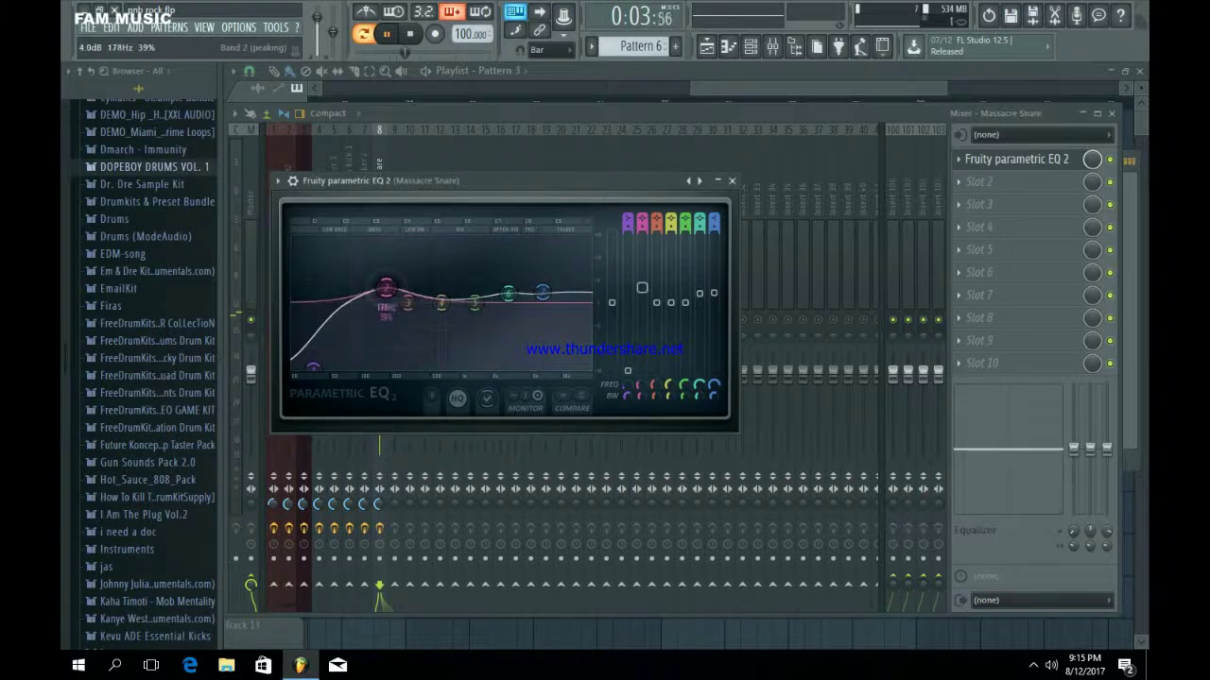
left_click(731, 180)
Show the channel rack and open the Snares folder inside Oneshot Samples of DOPEBOY DRUMS VOL. 1.
left_click(749, 49)
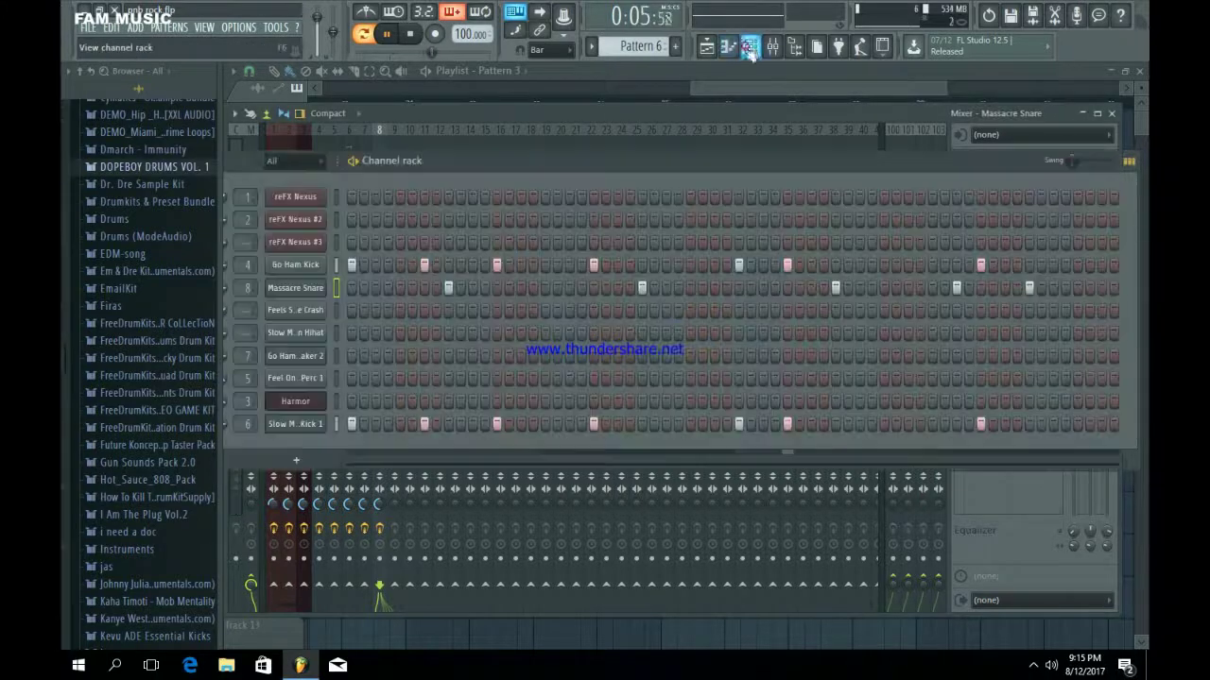
left_click(162, 170)
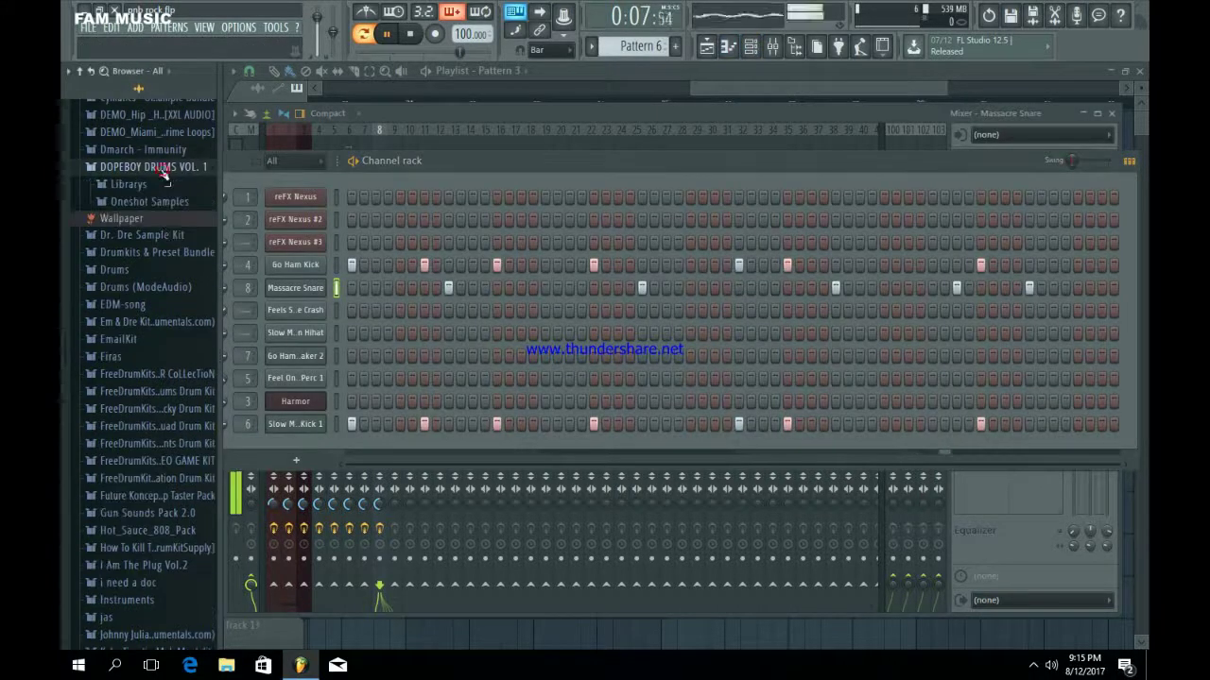
left_click(151, 202)
left_click(158, 243)
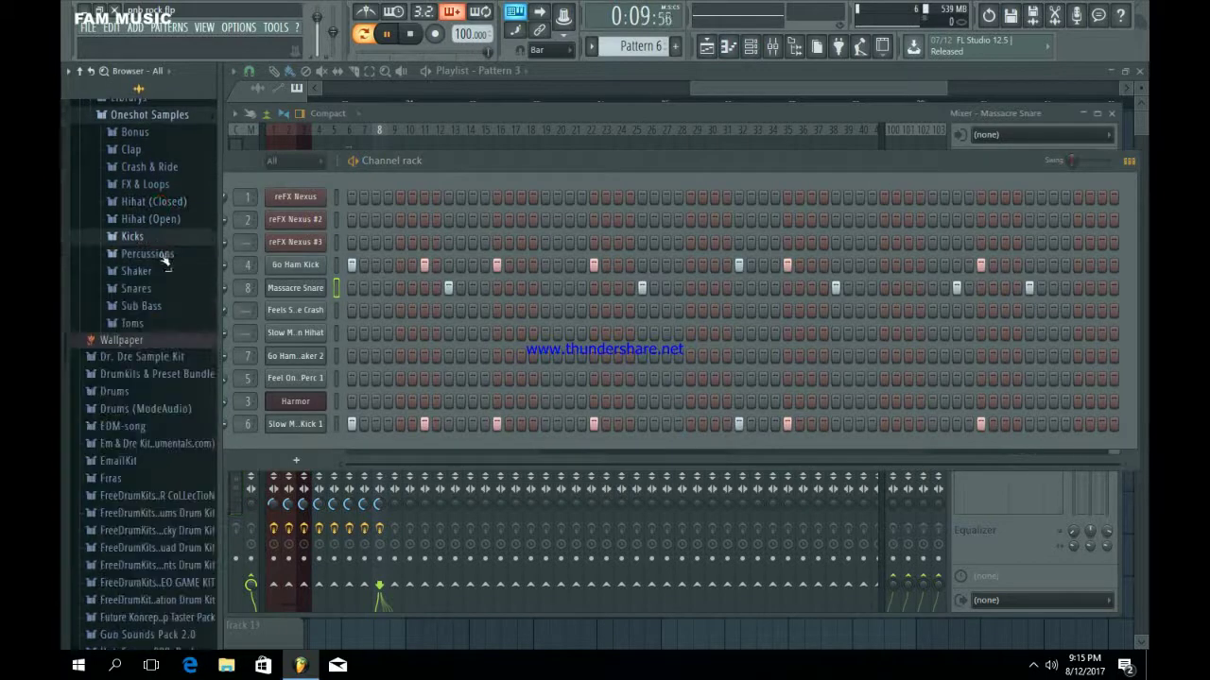
left_click(140, 288)
Audition the snare samples in the Snares folder, comparing candidates from Feels So Nice Snare 1 through Superhero Snare.
left_click(156, 384)
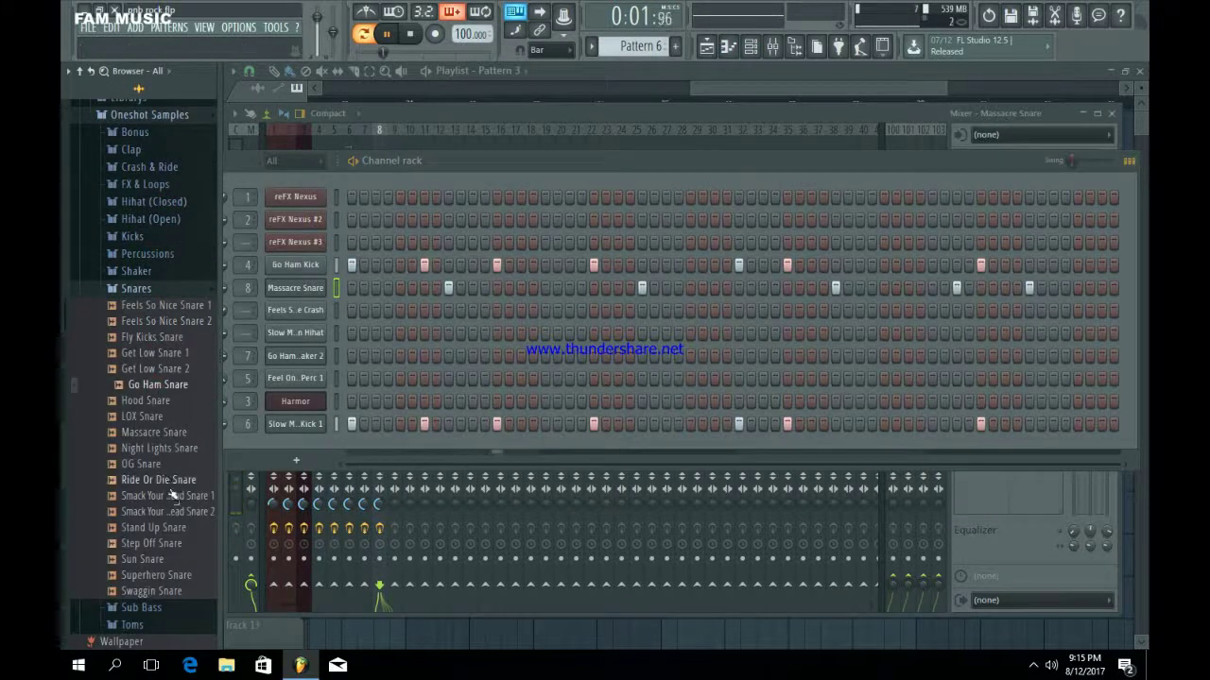
left_click(153, 401)
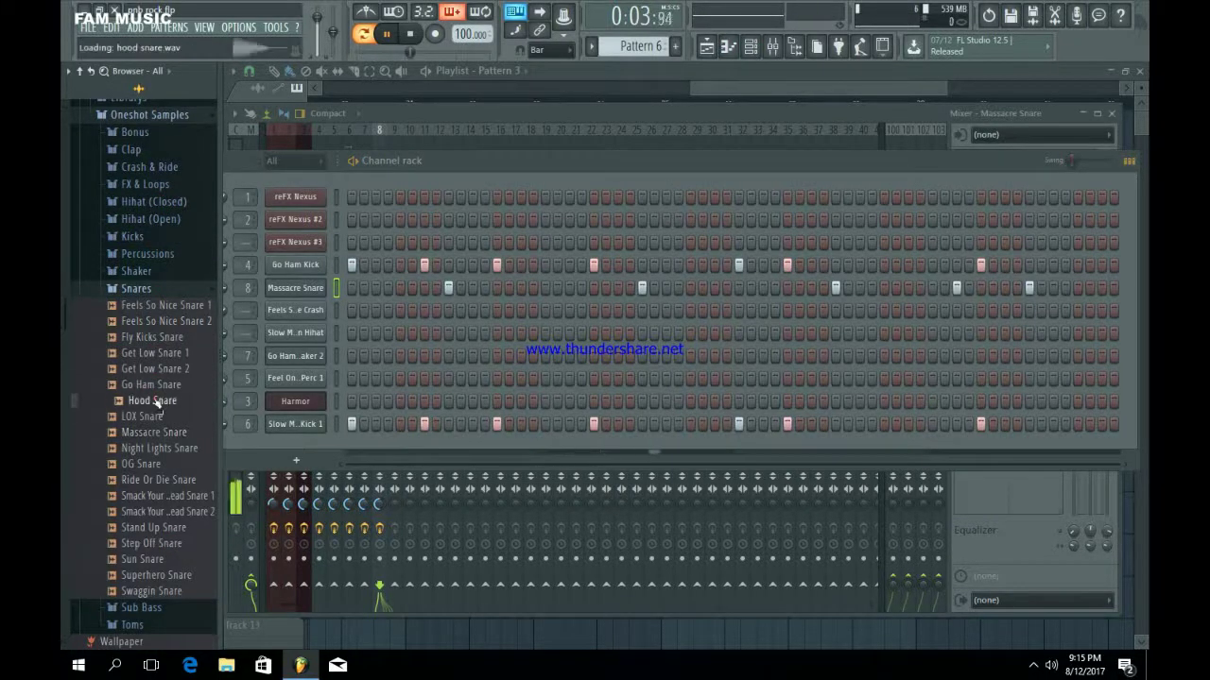
left_click(169, 305)
left_click(177, 322)
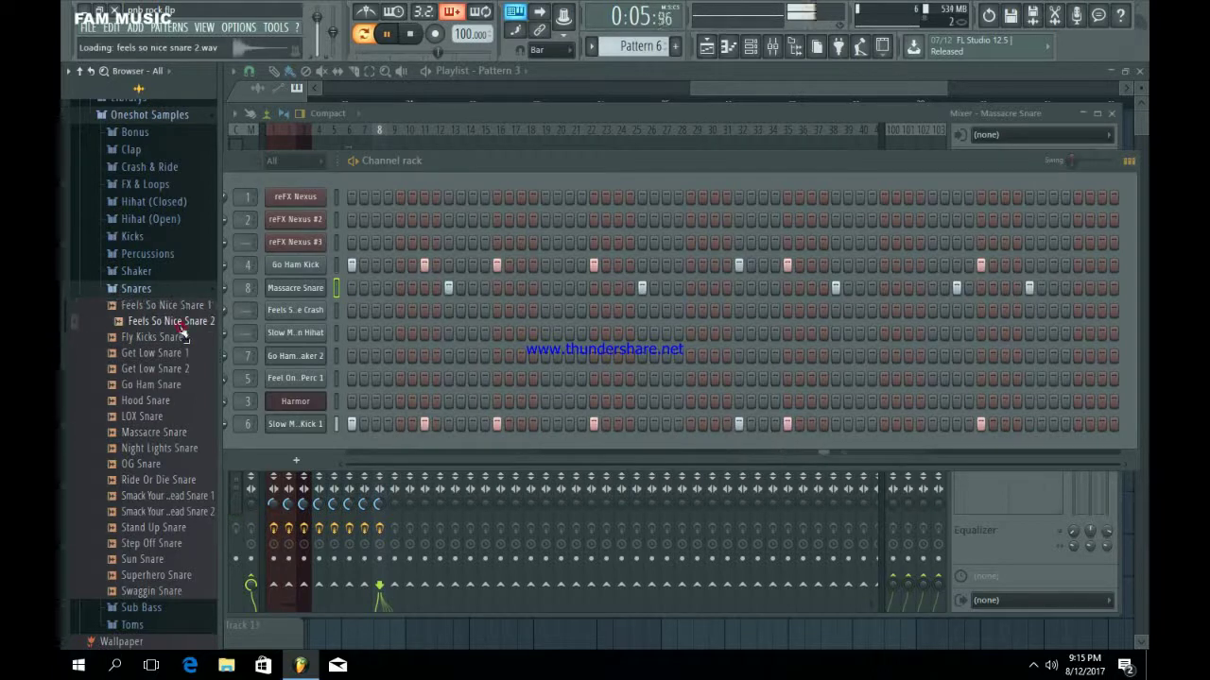
left_click(157, 449)
left_click(151, 464)
left_click(159, 481)
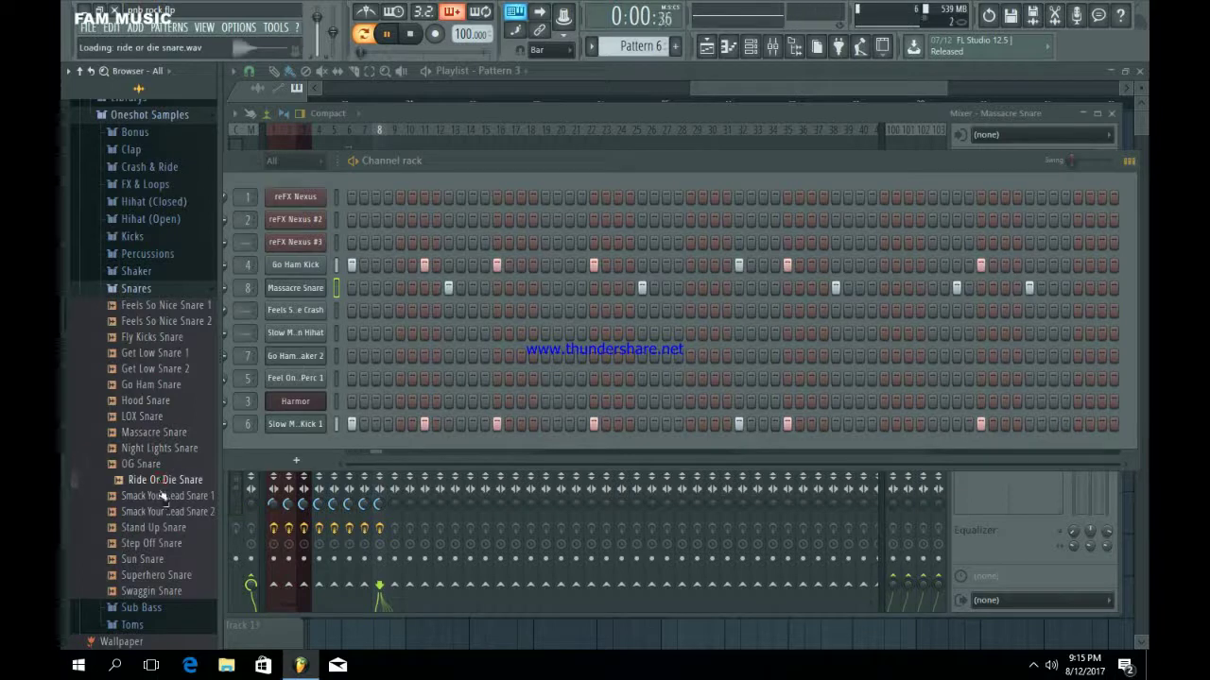
left_click(162, 496)
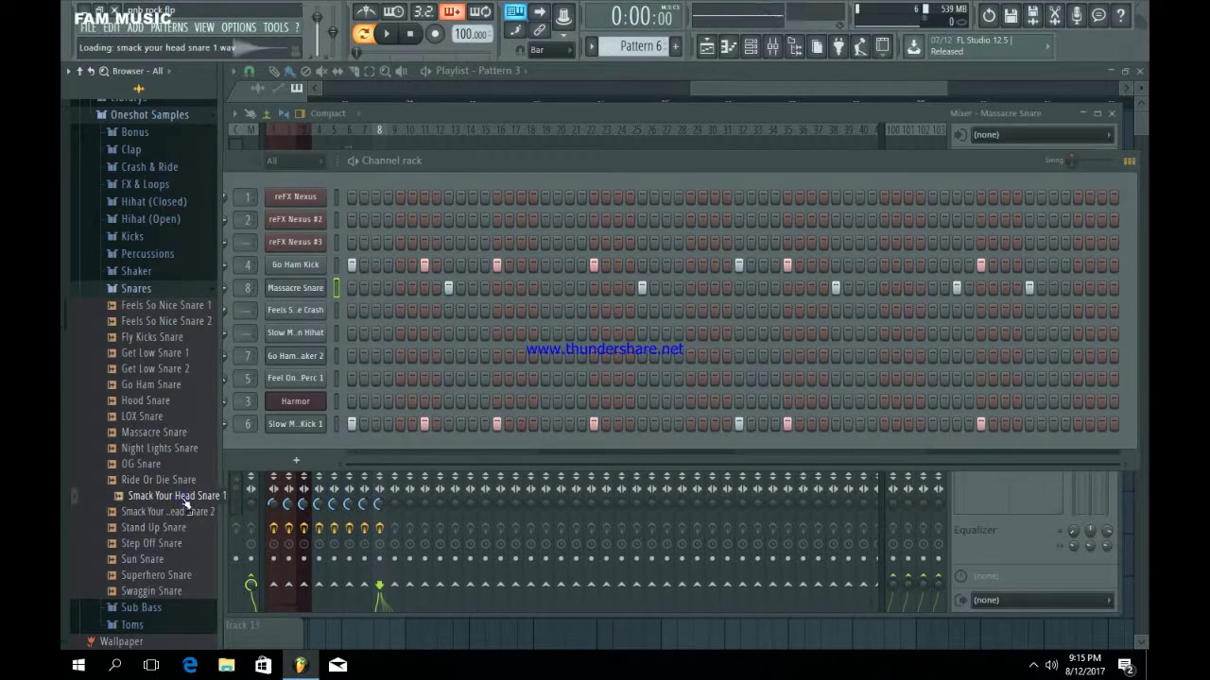
left_click(182, 529)
left_click(178, 576)
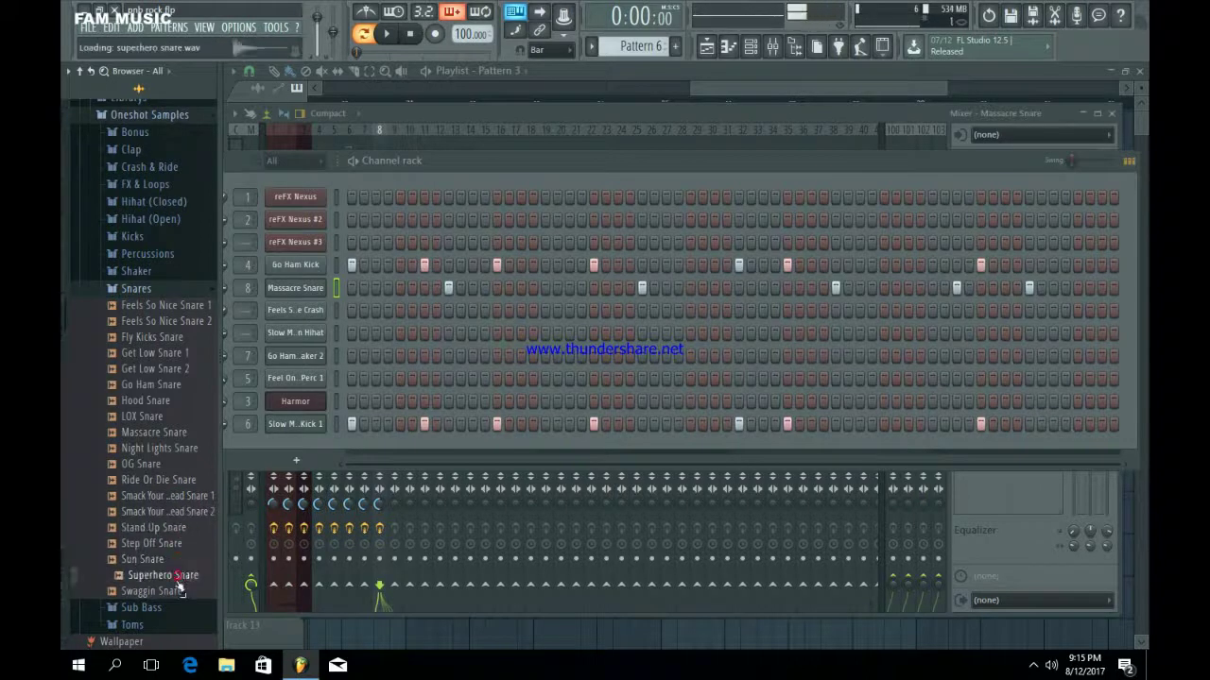
Add Smack Your Head Snare 1 as a new channel and place hits on the same five steps as Massacre Snare.
left_click_drag(162, 496, 280, 447)
key("space")
left_click(449, 446)
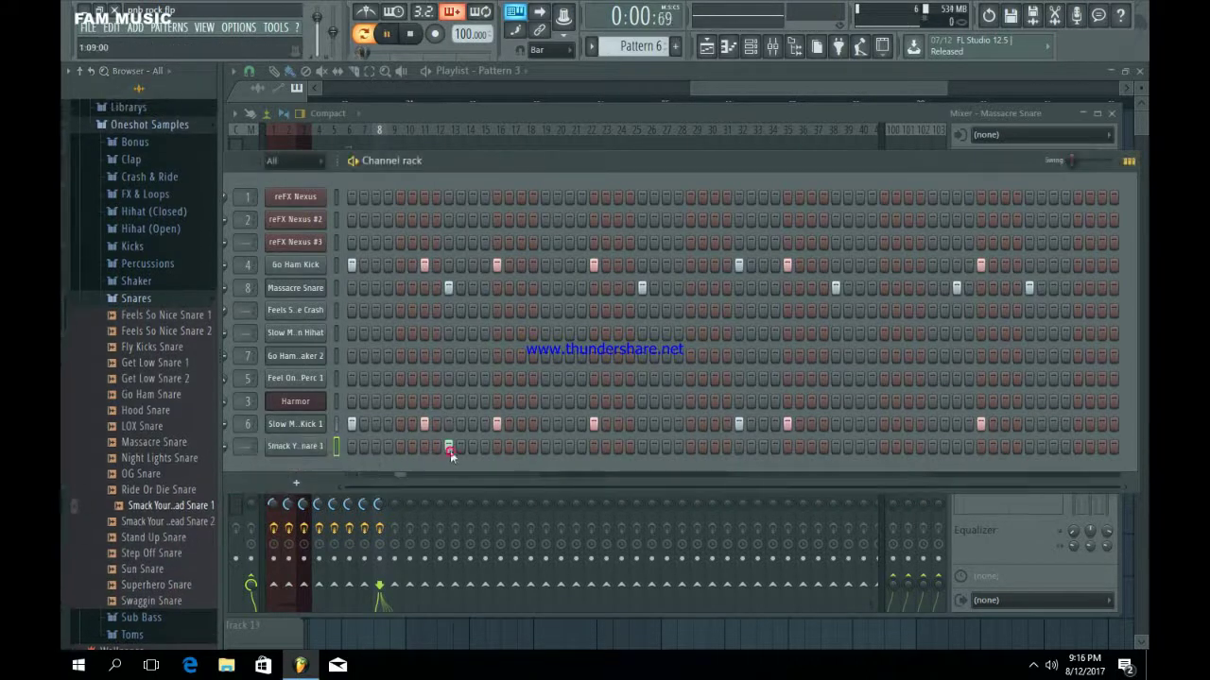
left_click(640, 447)
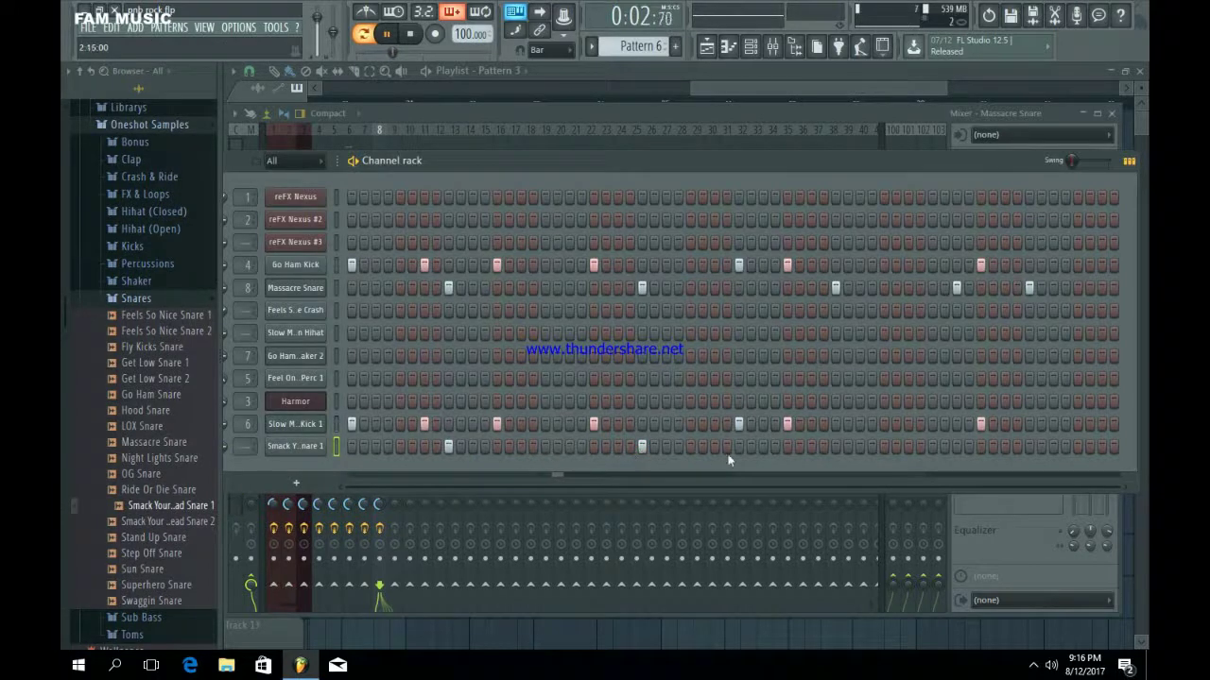
left_click(835, 446)
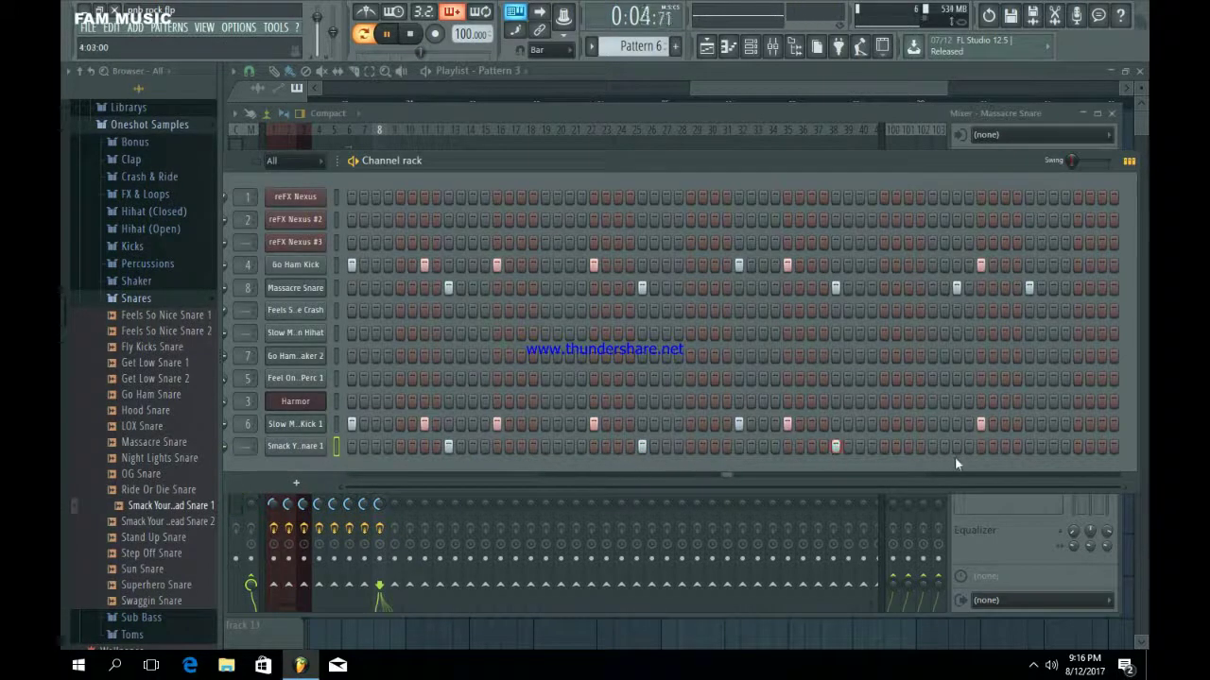
left_click(957, 446)
left_click(1028, 446)
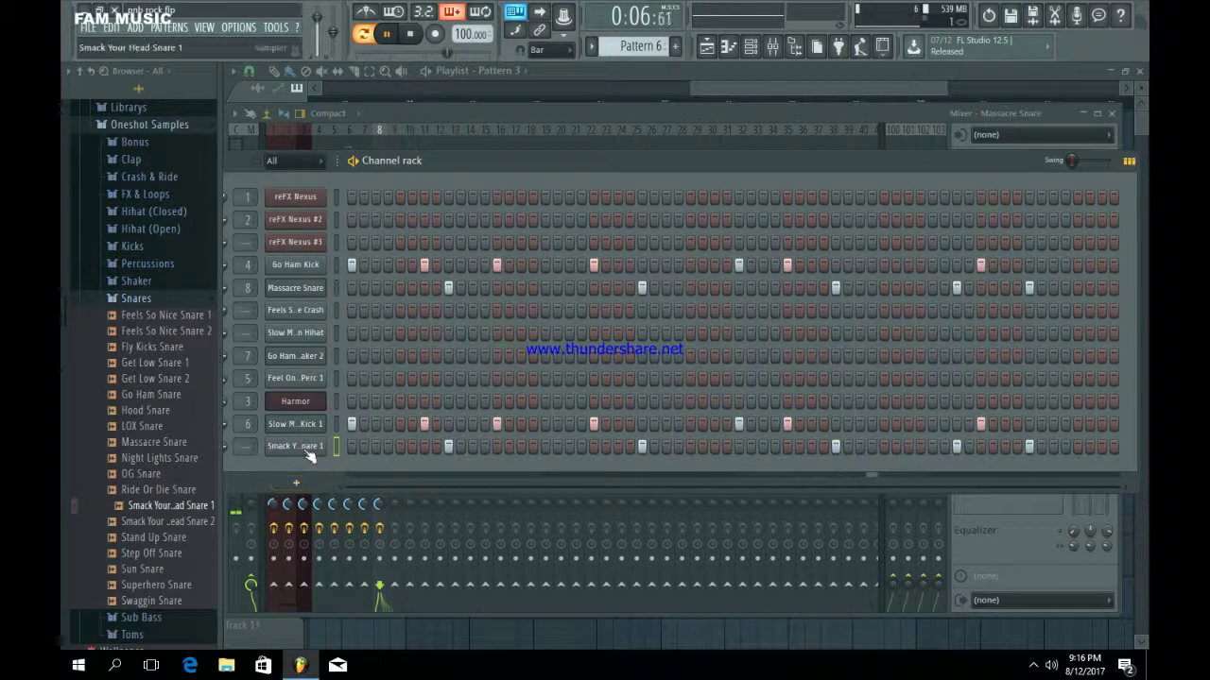
Route Smack Your Head Snare 1 to mixer track 9 and add Fruity parametric EQ 2, cutting band 1 and slightly boosting bands 2 and 7.
left_click(295, 445)
left_click(416, 581)
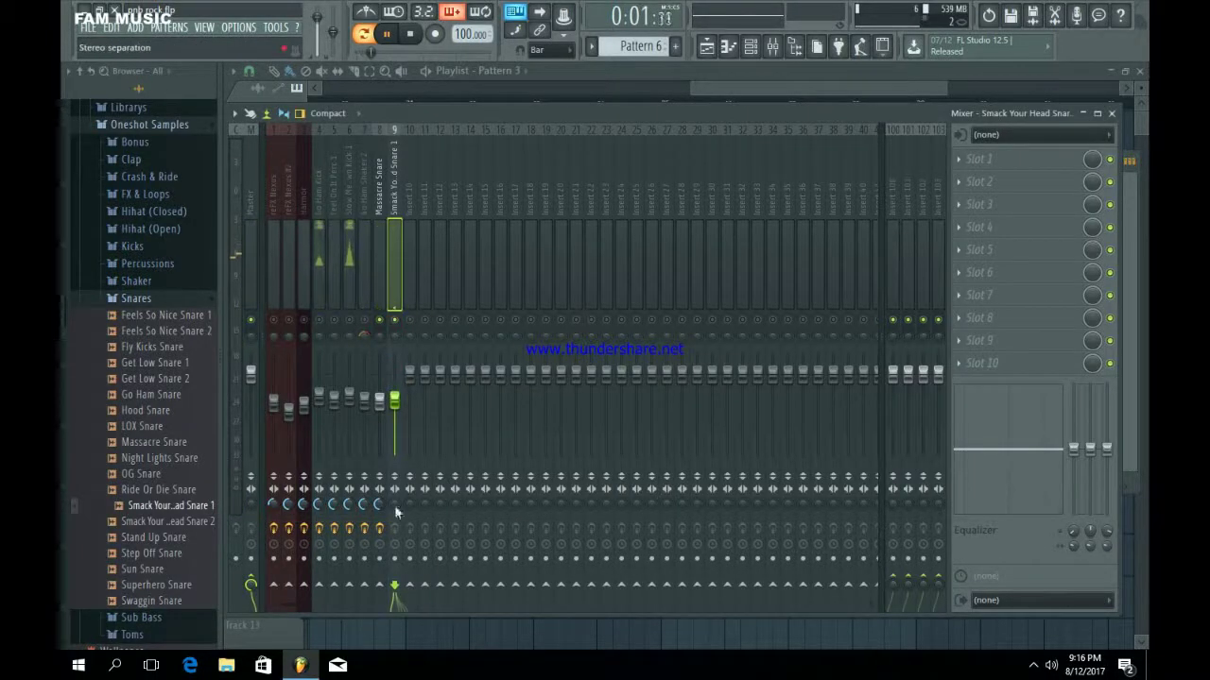
left_click(988, 161)
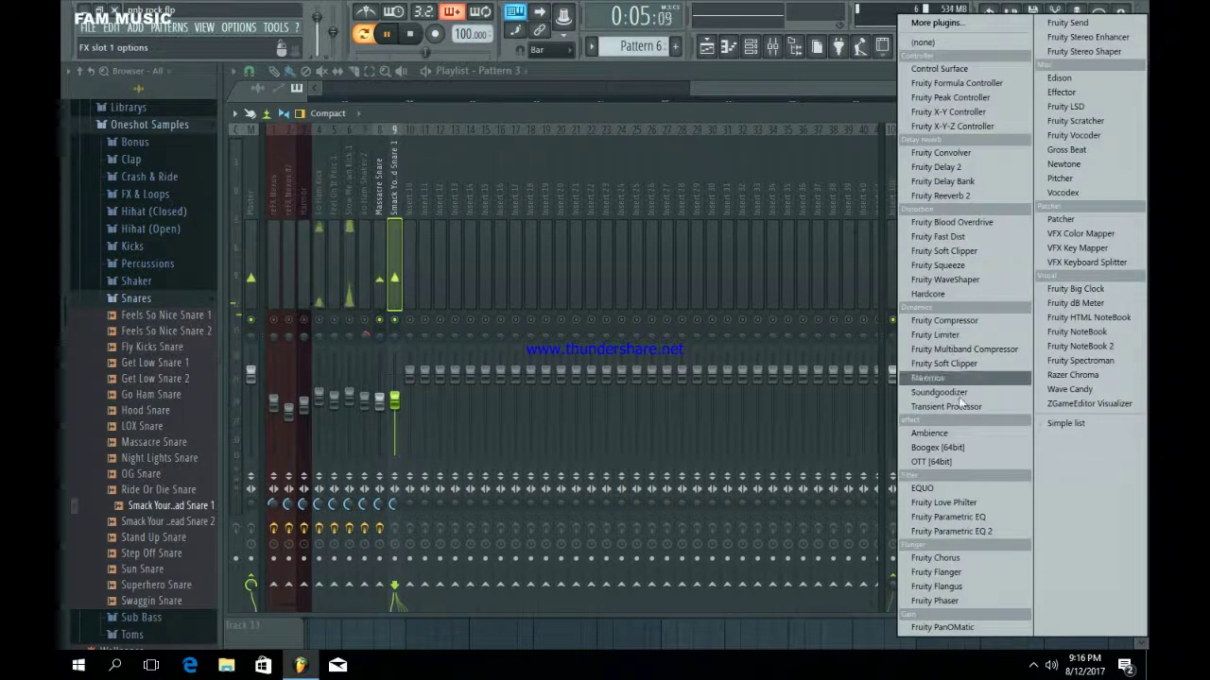
left_click(944, 531)
left_click_drag(380, 343, 361, 408)
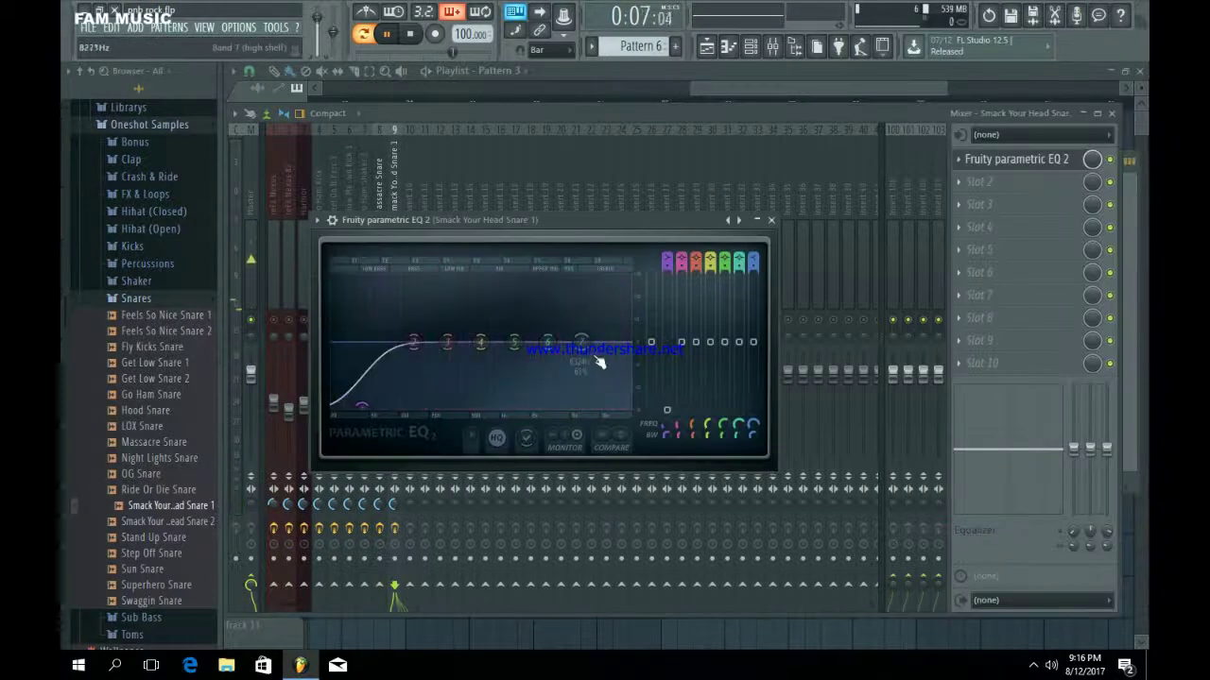
left_click_drag(581, 342, 582, 330)
left_click_drag(414, 342, 418, 333)
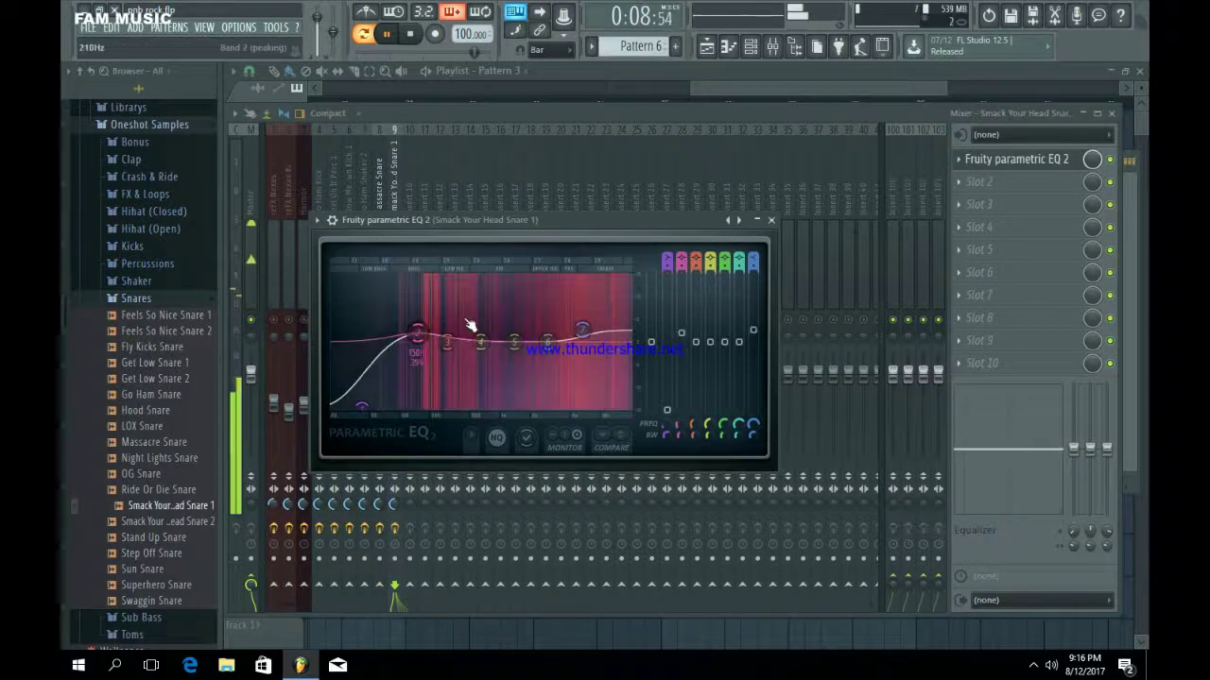
left_click(772, 219)
Add Fruity Compressor to effect slot 2 of Massacre Snare and set its gain to 3.4 dB.
left_click(379, 180)
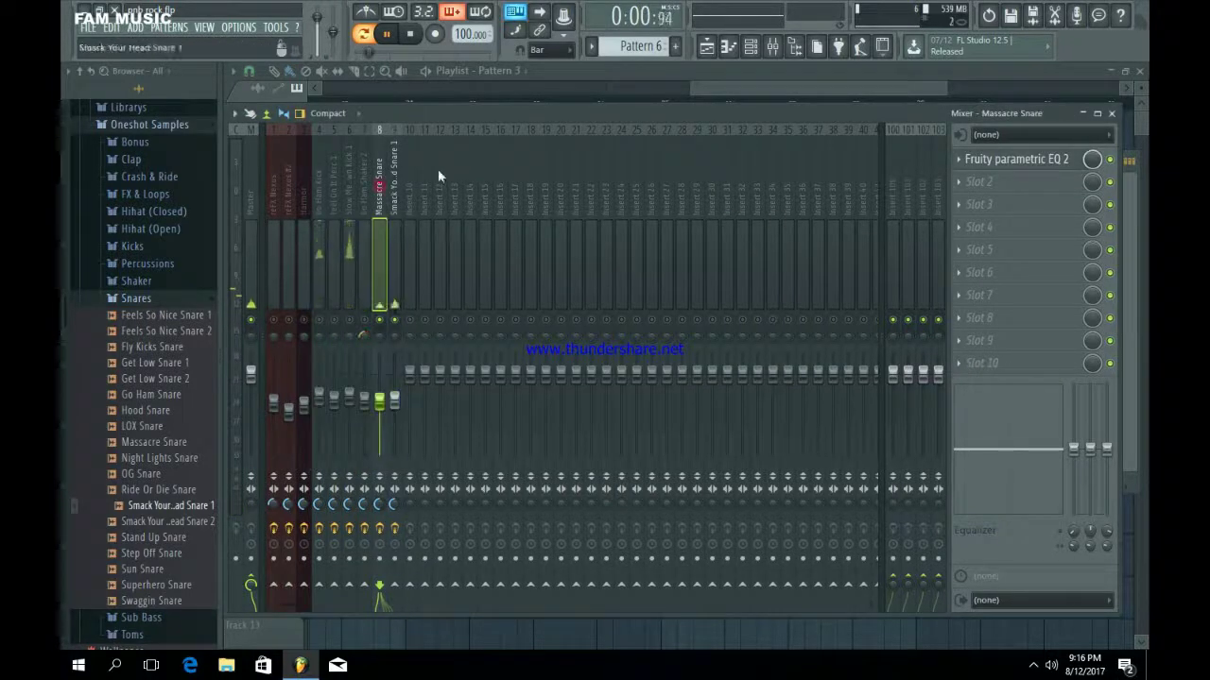
left_click(983, 184)
left_click(945, 321)
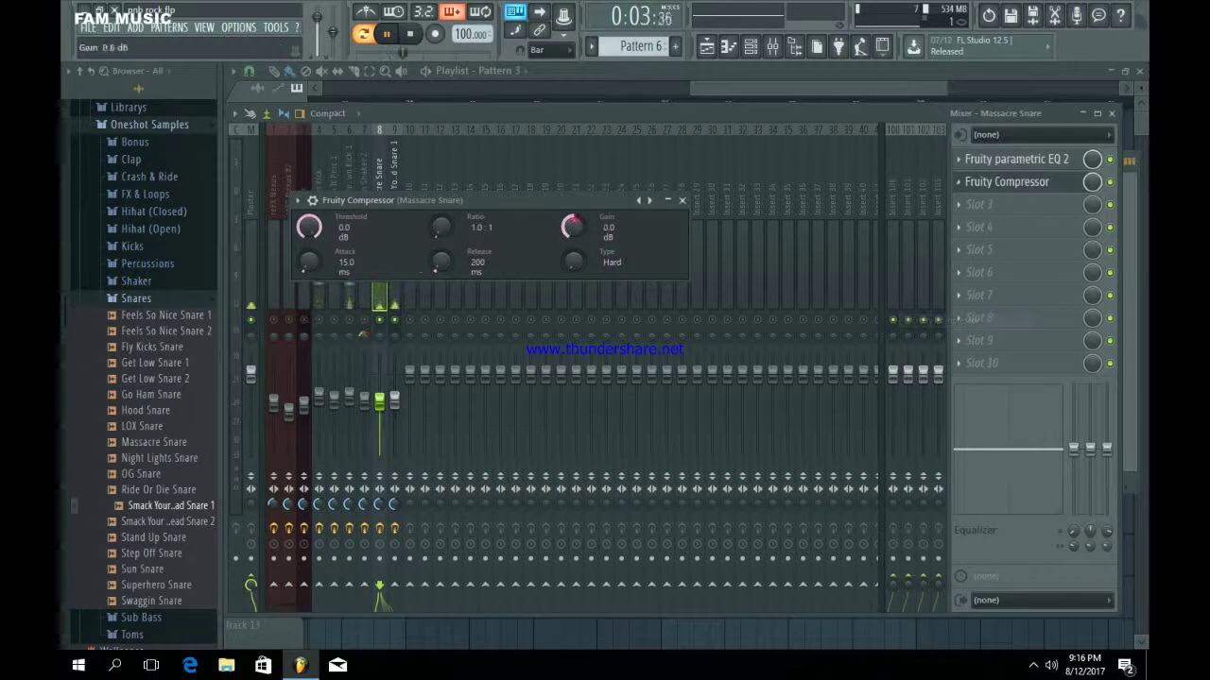
left_click_drag(572, 226, 572, 212)
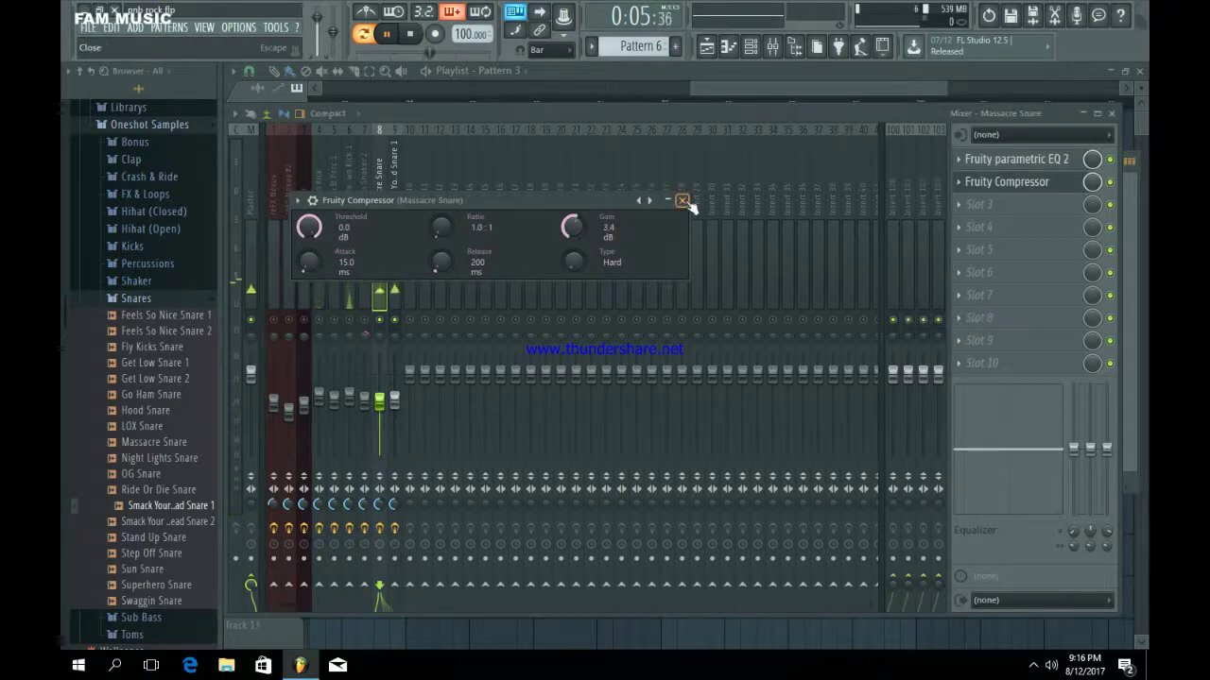
left_click(681, 201)
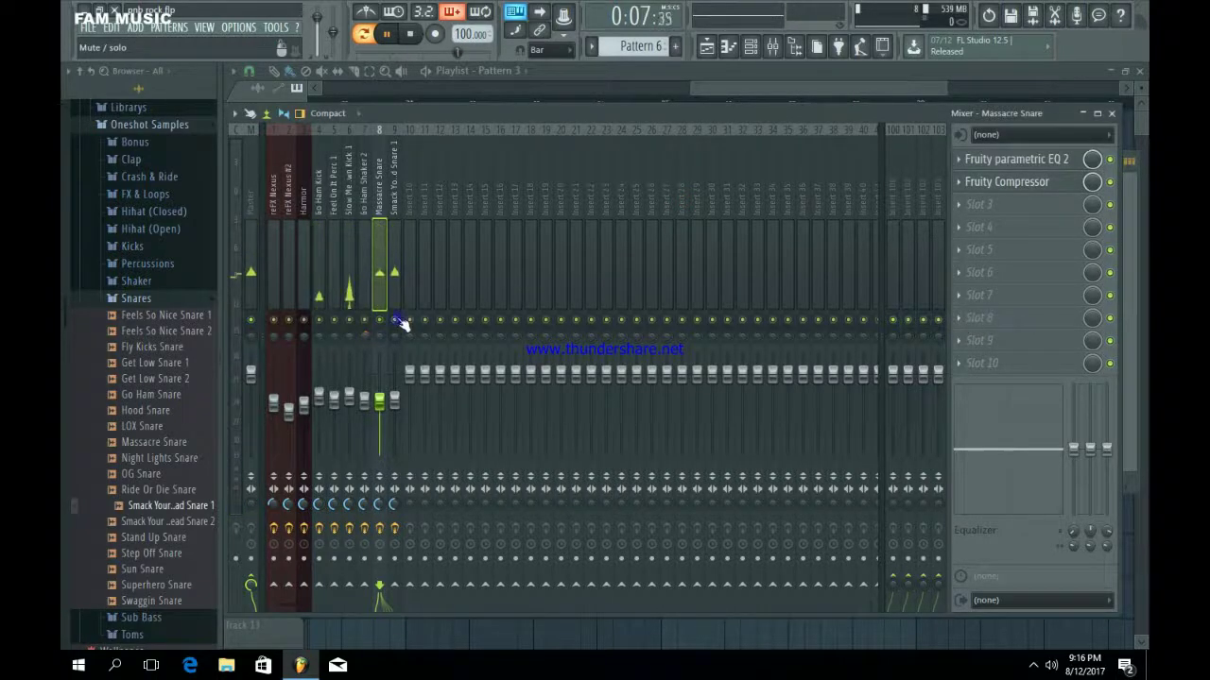
Review the cut group settings of the Go Ham Kick and Slow Me Down Kick 1 channels.
left_click(706, 45)
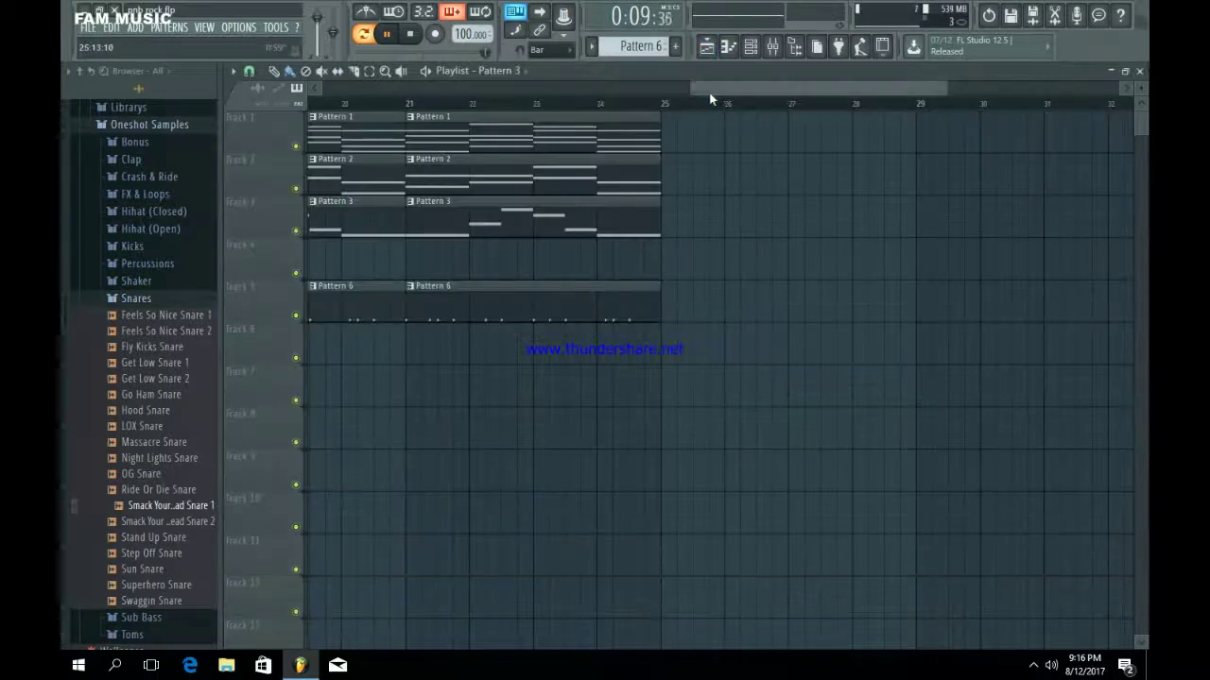
left_click_drag(578, 86, 1017, 144)
left_click(737, 47)
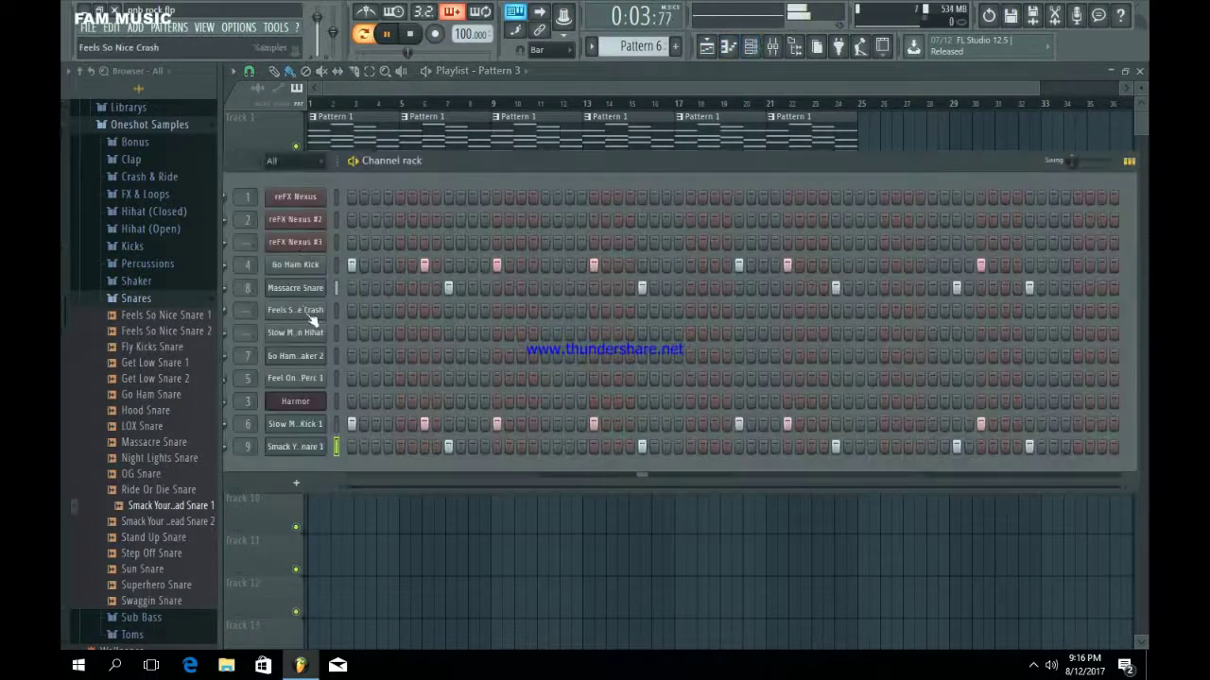
left_click(346, 263)
left_click(355, 208)
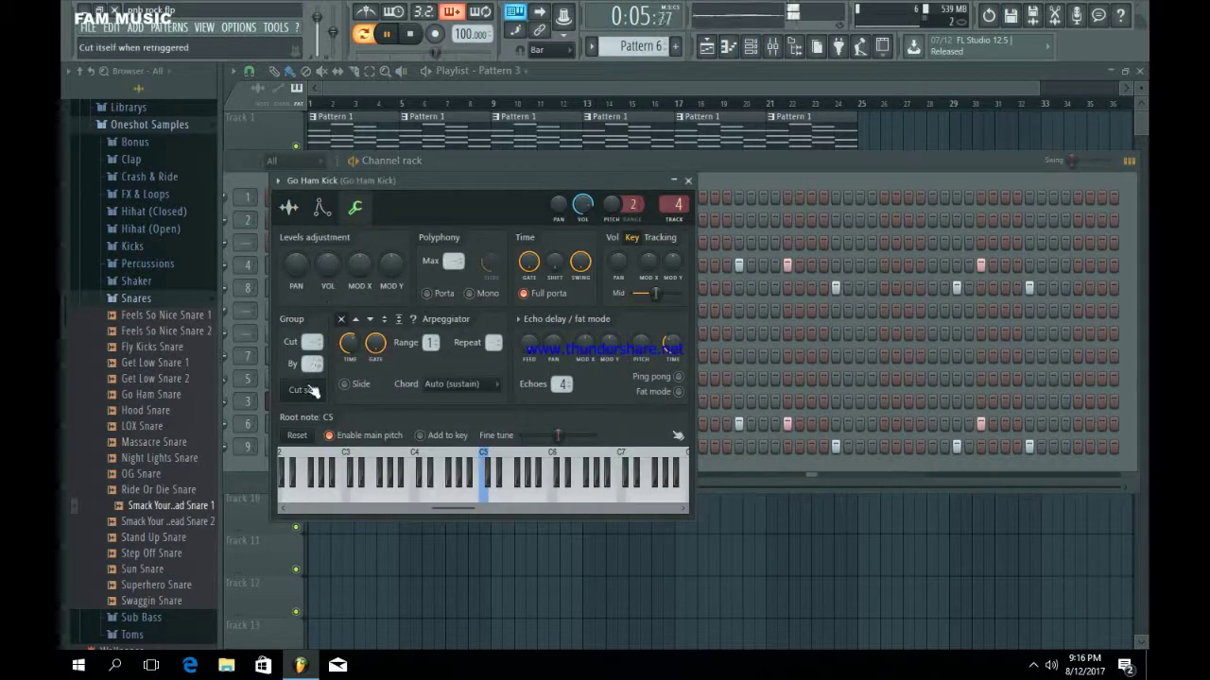
left_click(688, 181)
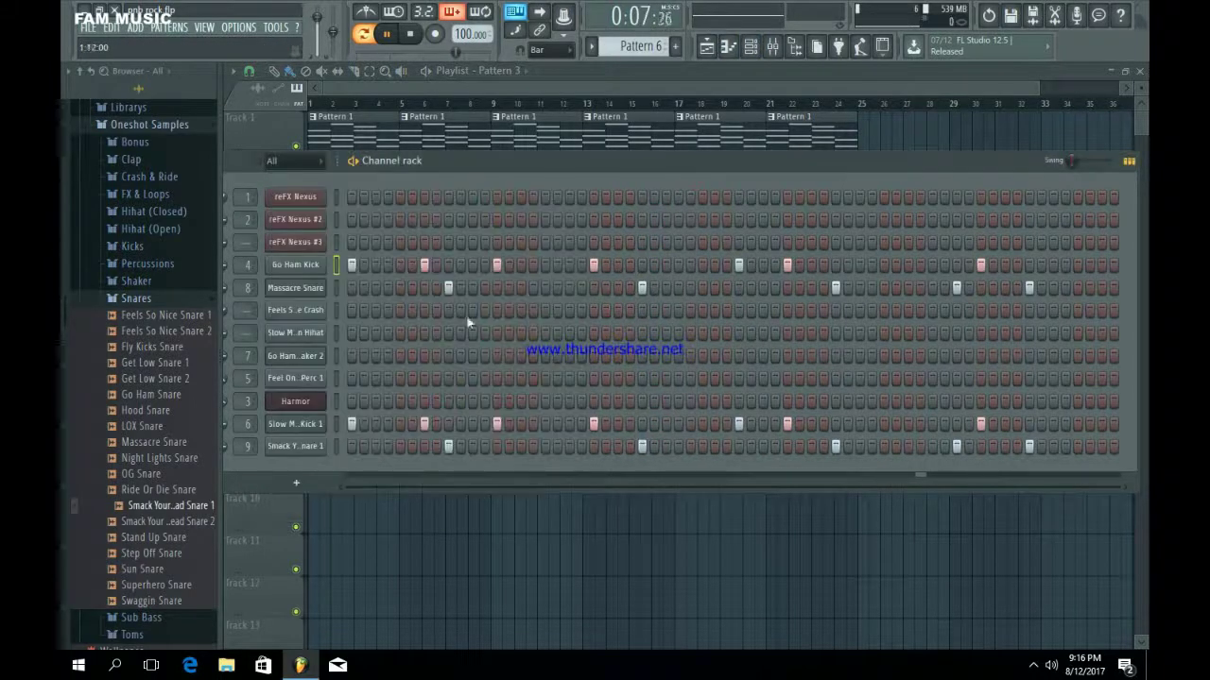
left_click(310, 425)
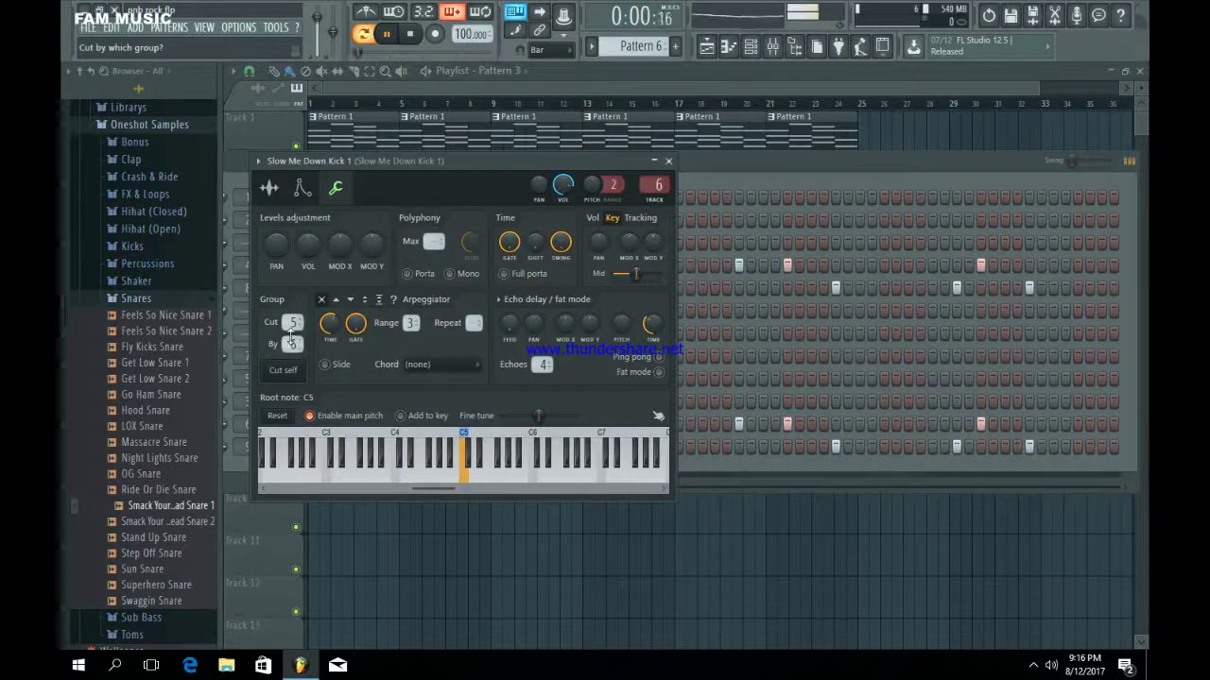
left_click(669, 162)
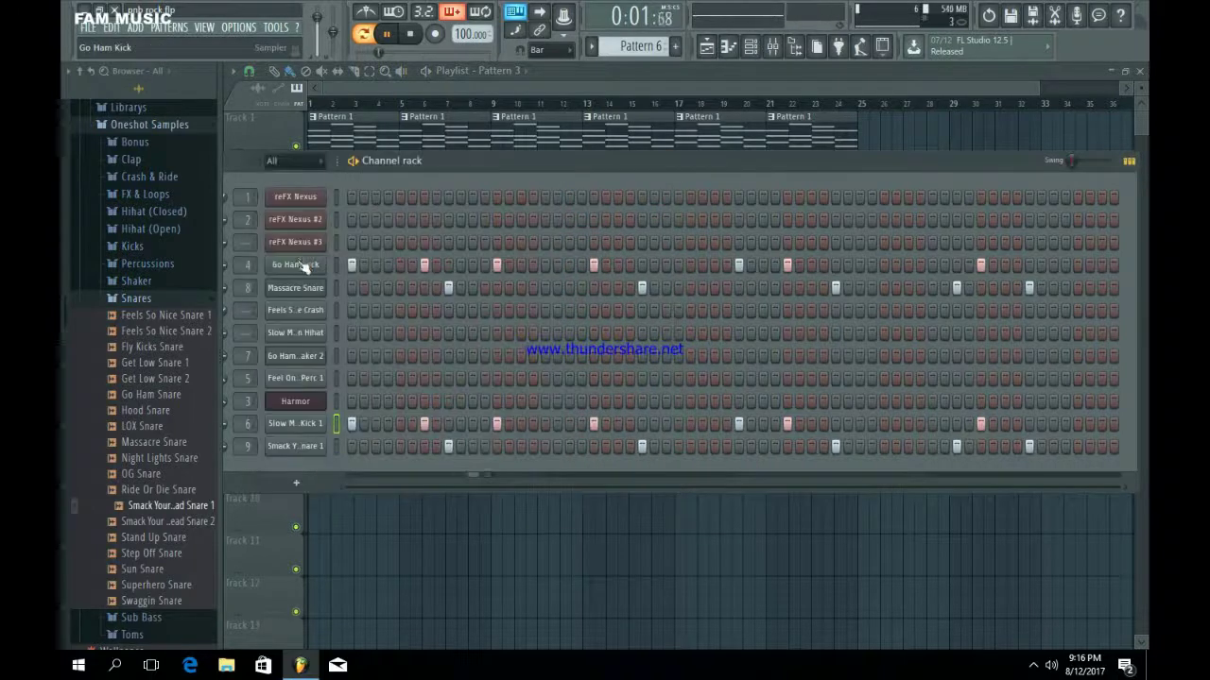
Set the Harmor channel's cut and cut-by groups to 6.
left_click(325, 400)
left_click(282, 86)
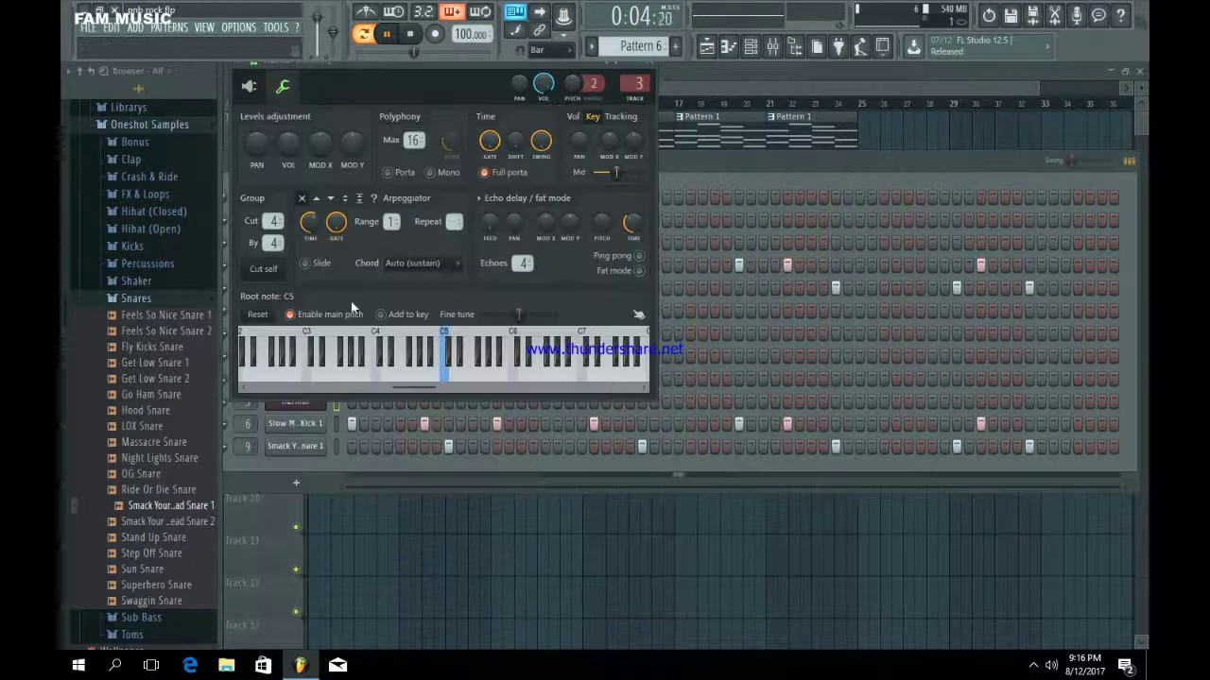
scroll(266, 242, "up", 1)
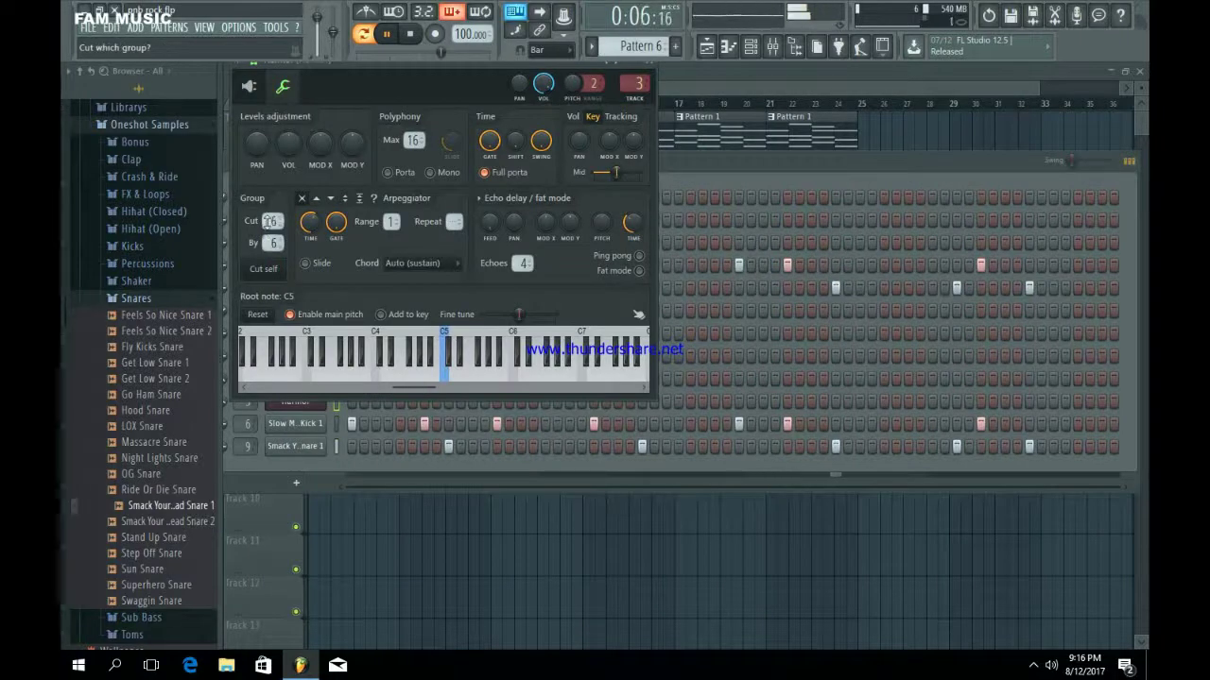
left_click(648, 68)
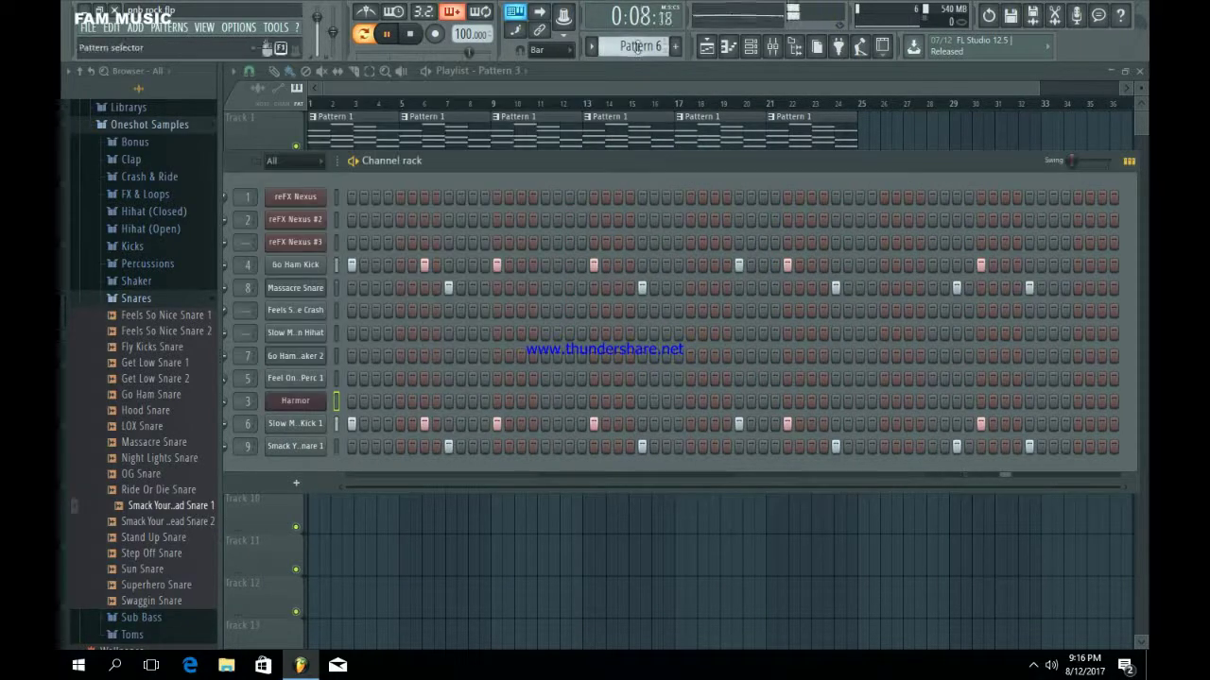
Switch to Pattern 7 and fill Slow Me Down Hihat on every second step, with an extra hit on step 12.
scroll(637, 47, "up", 1)
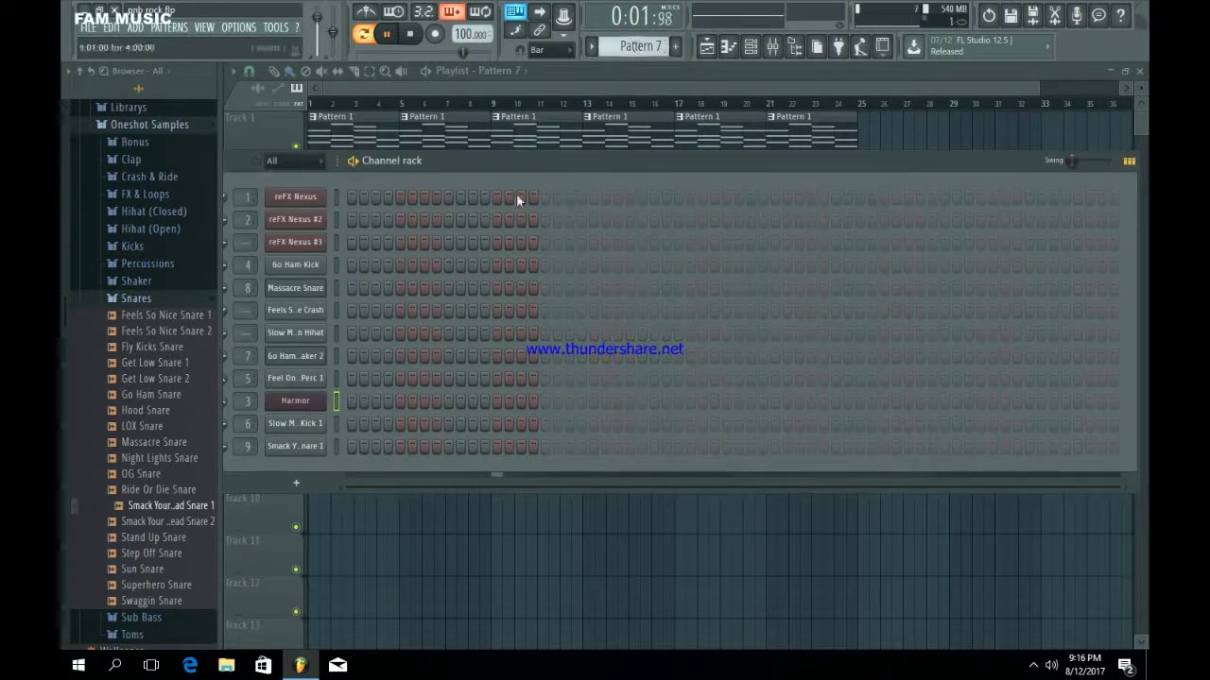
right_click(325, 332)
left_click(489, 382)
key("space")
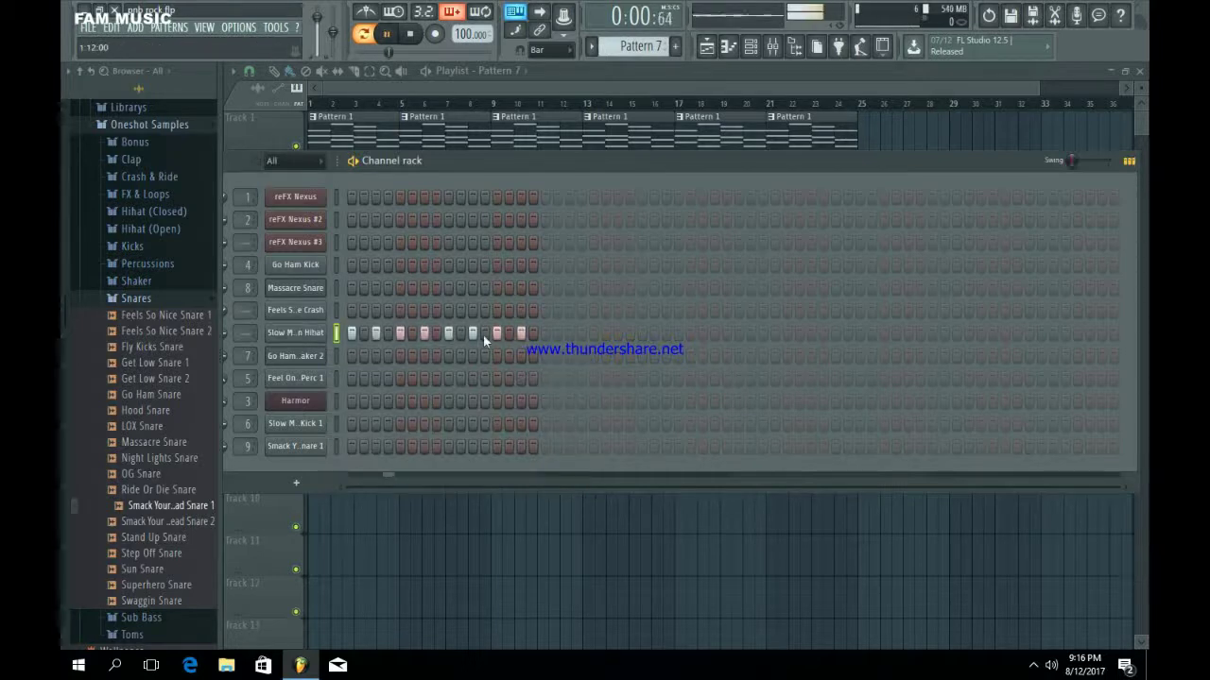
Duplicate the hi-hat notes in the piano roll, align the copies to the start of bar 2 and add an extra note just after its first hit.
right_click(369, 328)
left_click(382, 335)
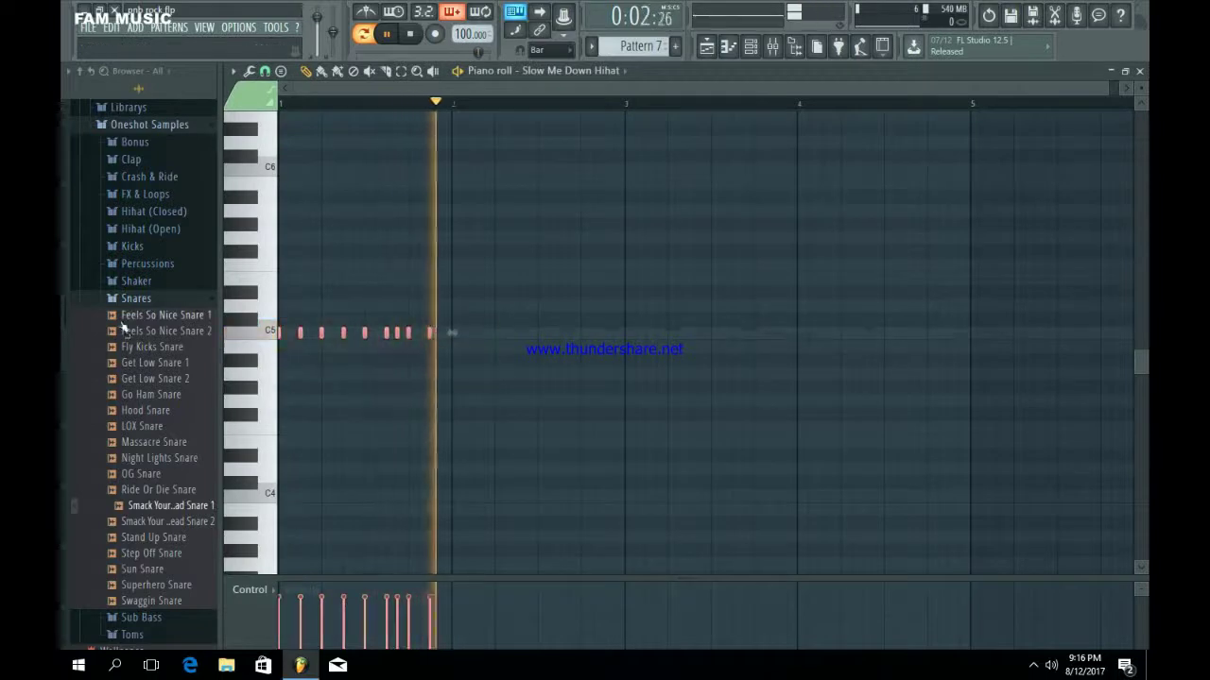
key("ctrl+b")
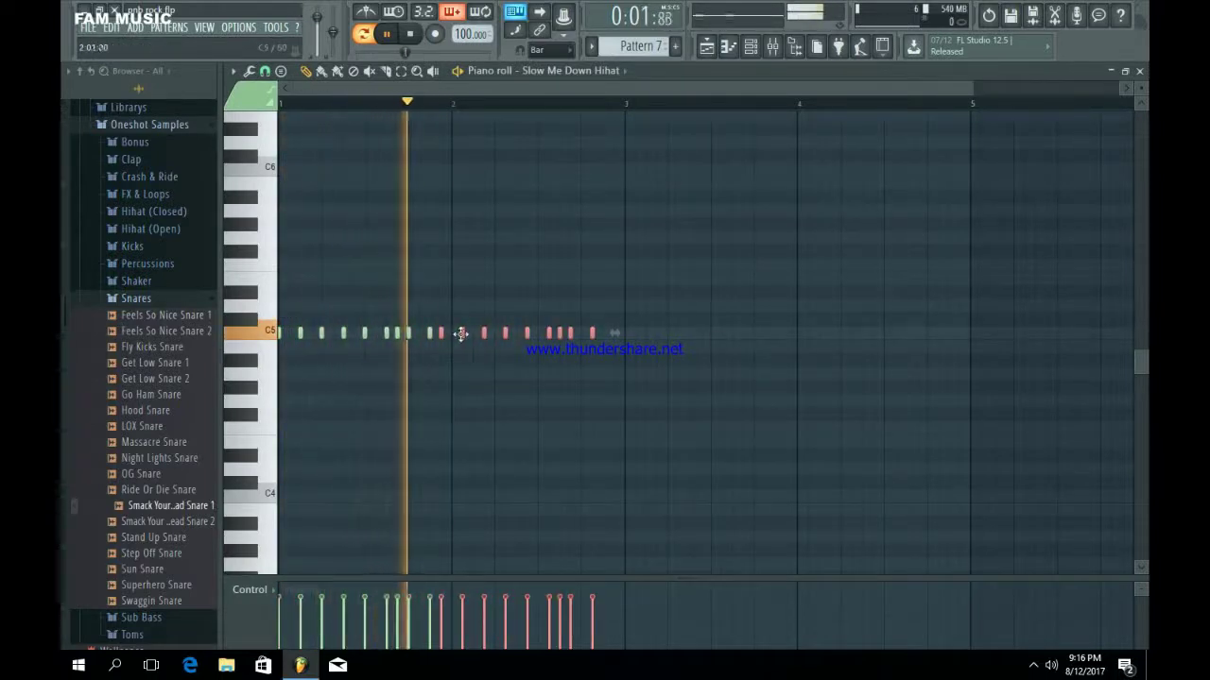
left_click_drag(463, 334, 471, 337)
left_click(464, 354, "ctrl")
left_click(462, 335)
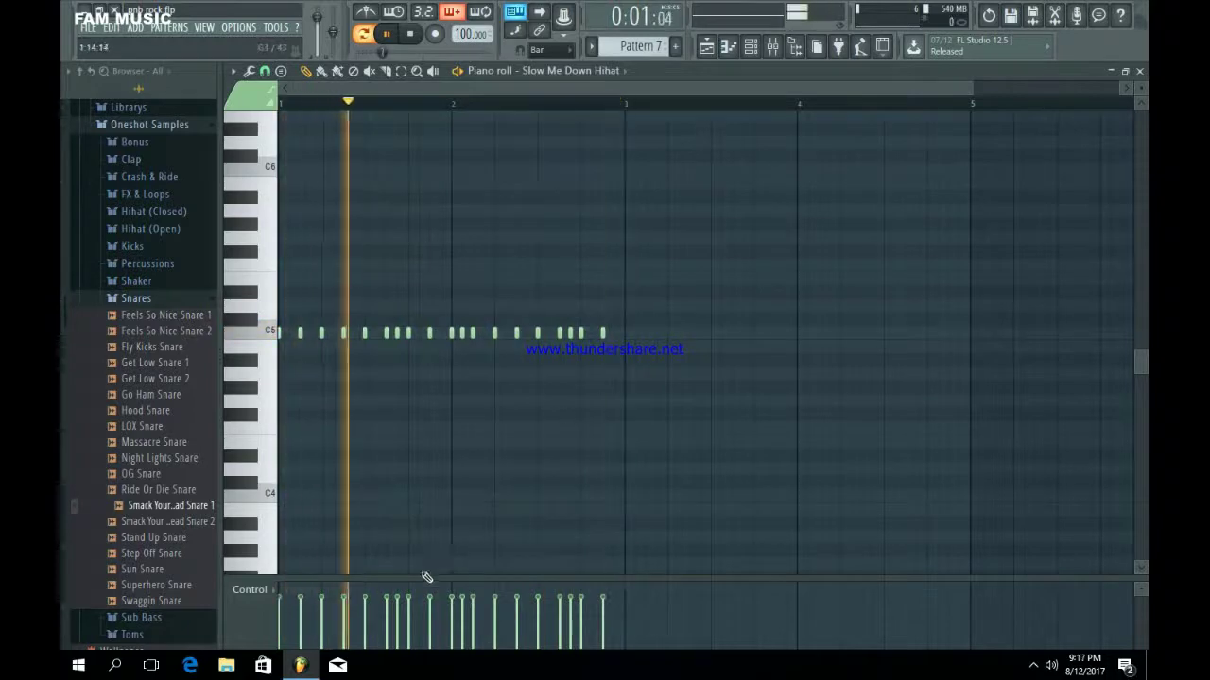
Lower the velocities of seven hi-hat notes spread across bars 1 and 2 to about 63–69%.
left_click_drag(410, 577, 387, 415)
left_click(301, 495)
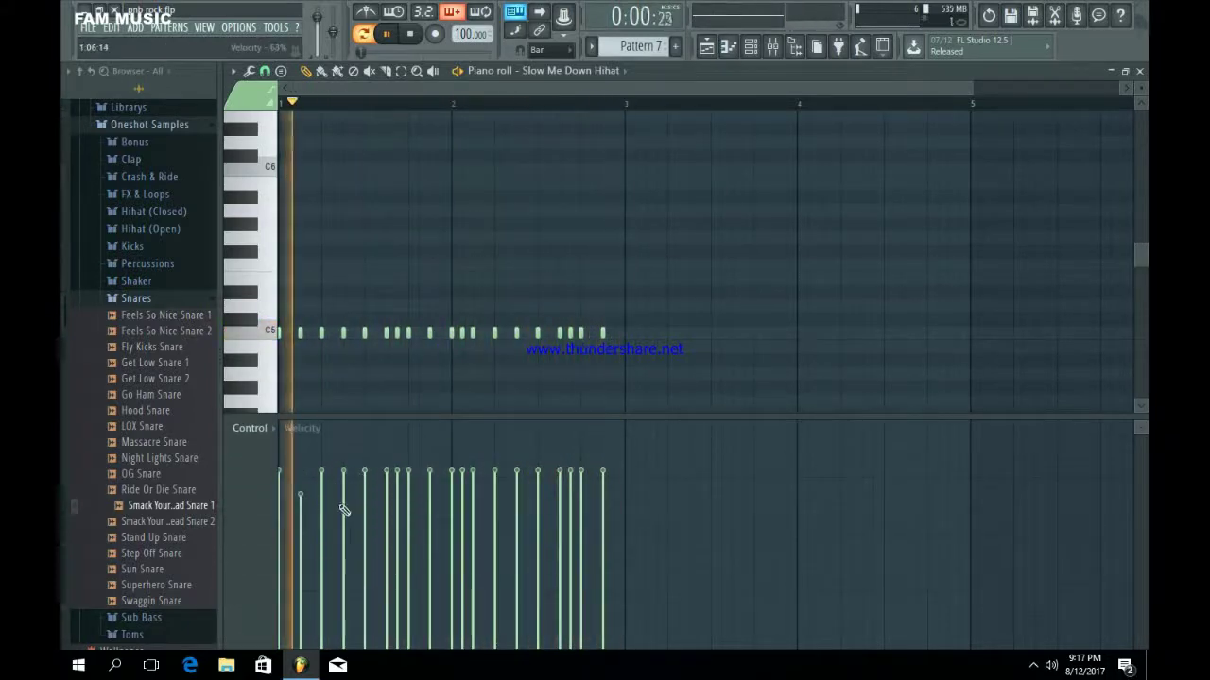
left_click(343, 504)
left_click(397, 491)
left_click(462, 491)
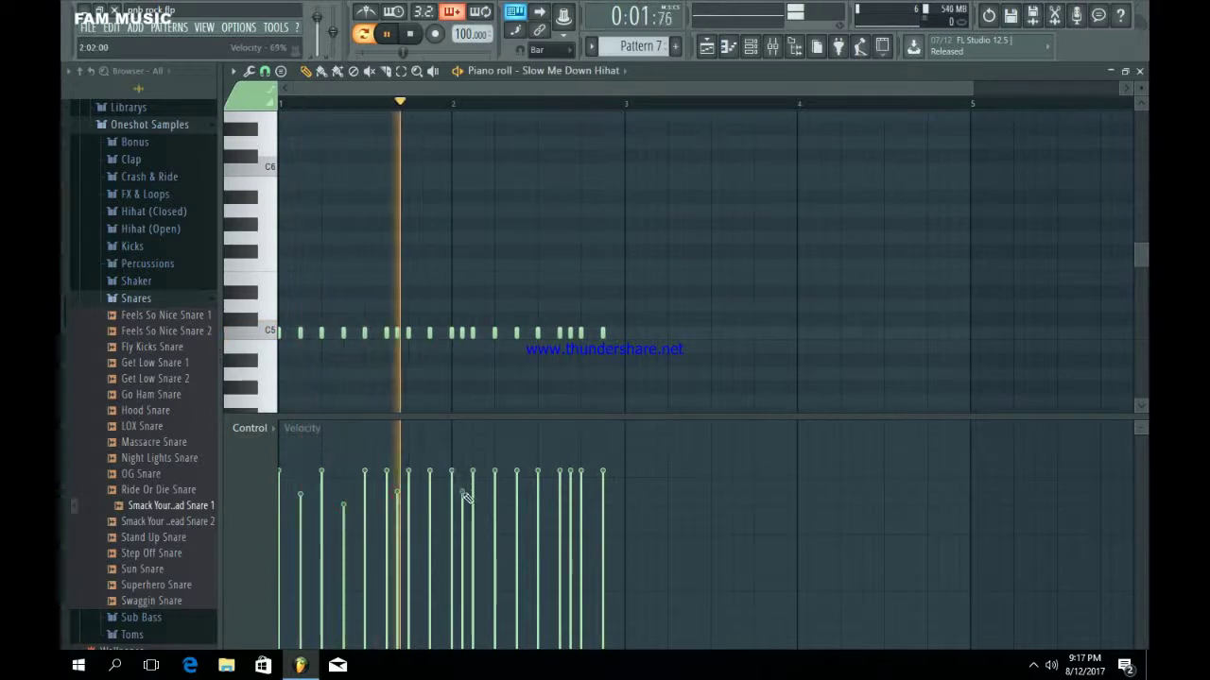
left_click(516, 495)
left_click(570, 501)
left_click(602, 506)
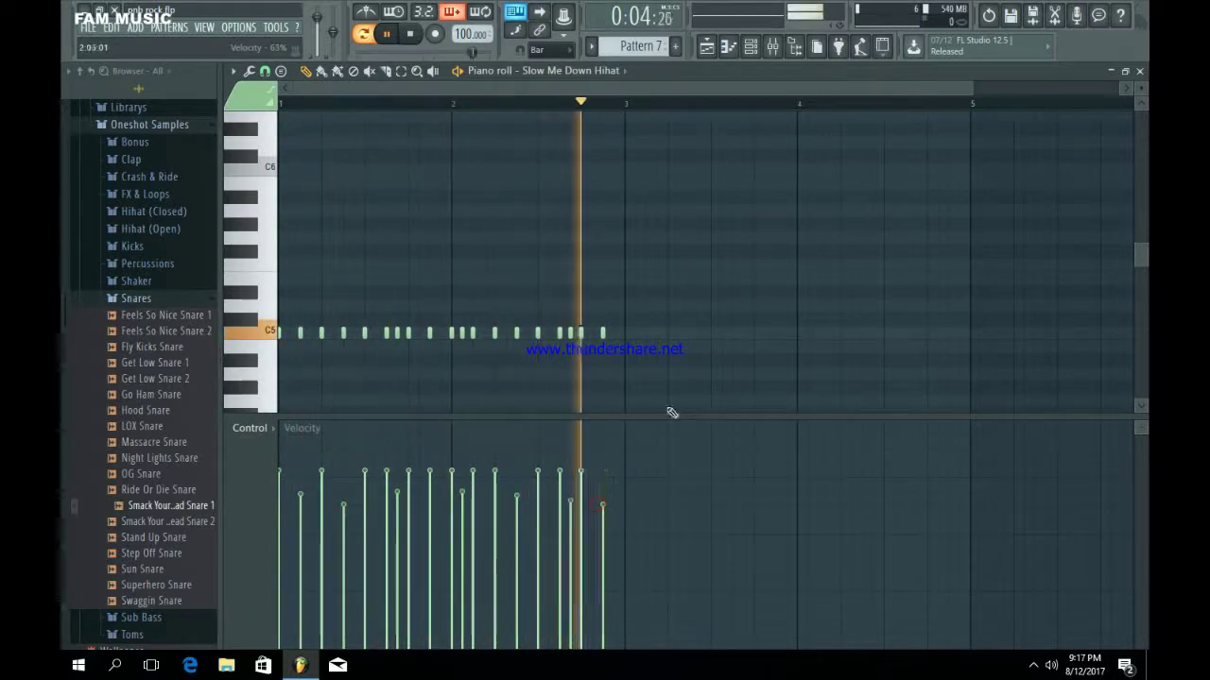
Route Slow Me Down Hihat to mixer track 10 and lower its volume to about the level of the snare tracks.
key("F6")
left_click(313, 334)
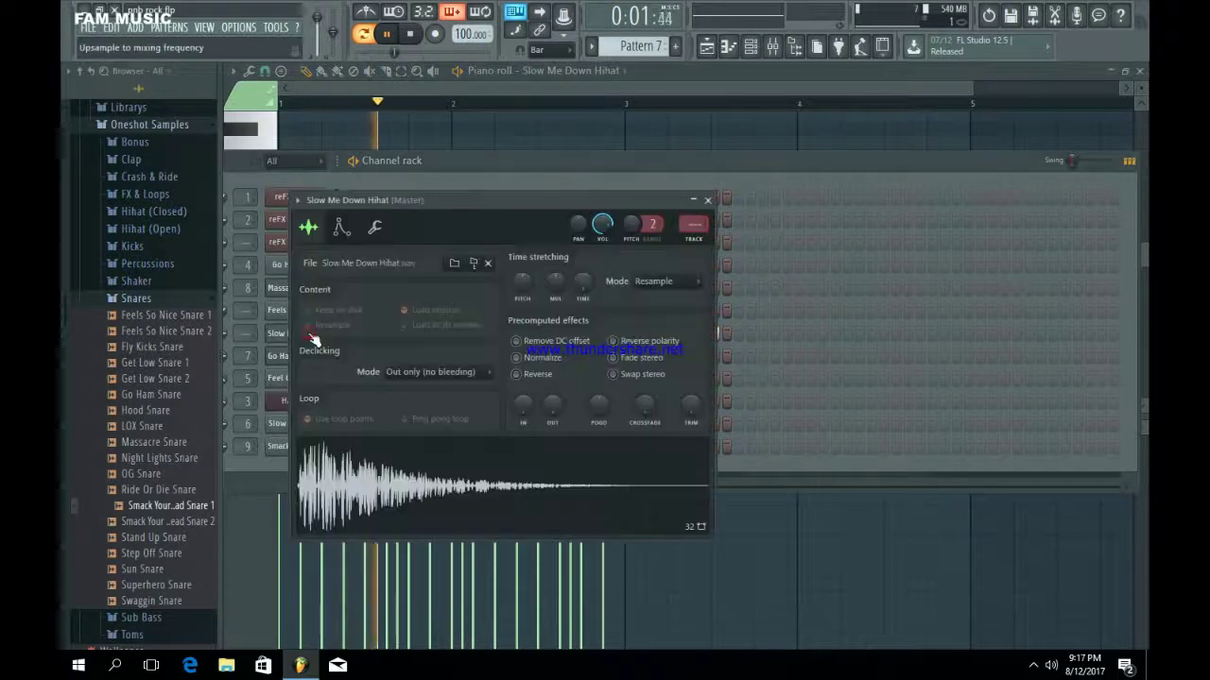
key("F9")
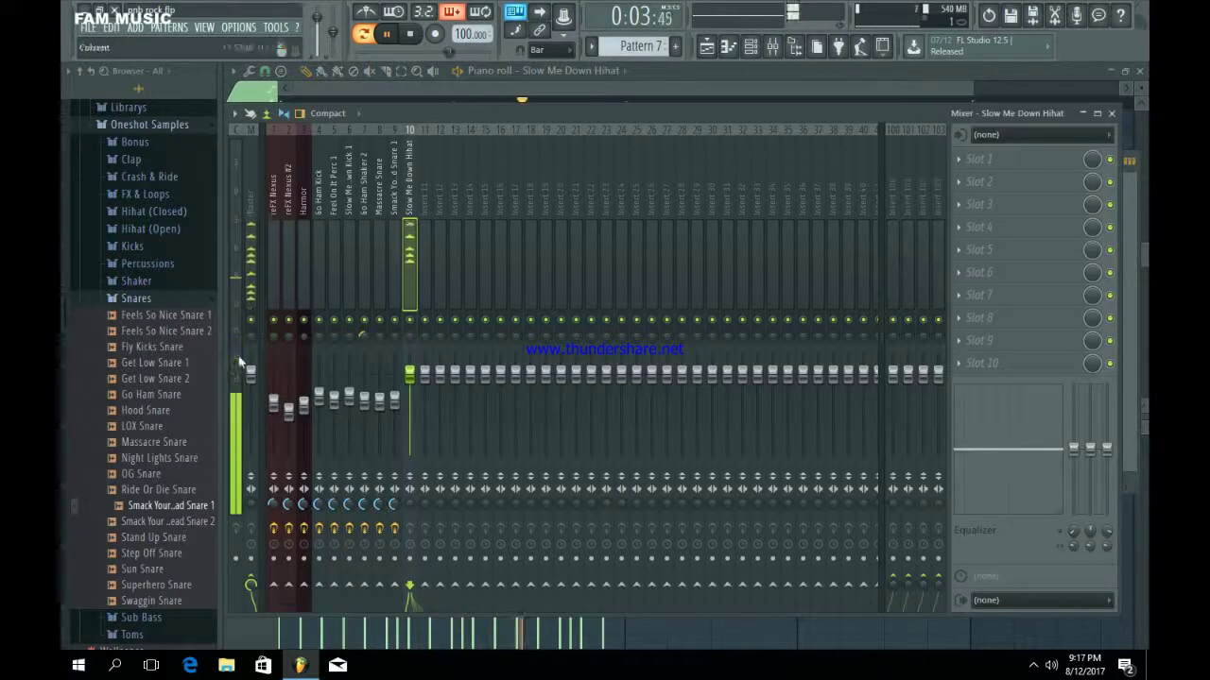
left_click_drag(409, 375, 409, 401)
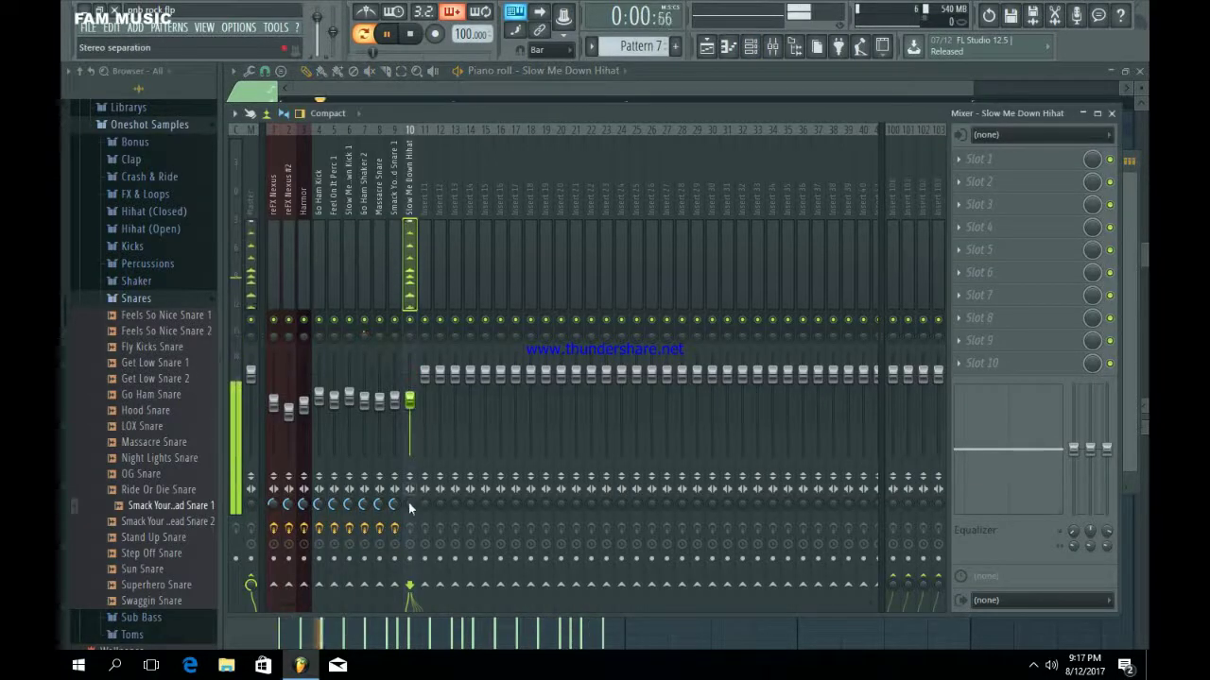
Add Fruity Stereo Shaper to effect slot 1 of Slow Me Down Hihat and load the Stereoize 3 preset.
left_click(1066, 157)
left_click(1086, 51)
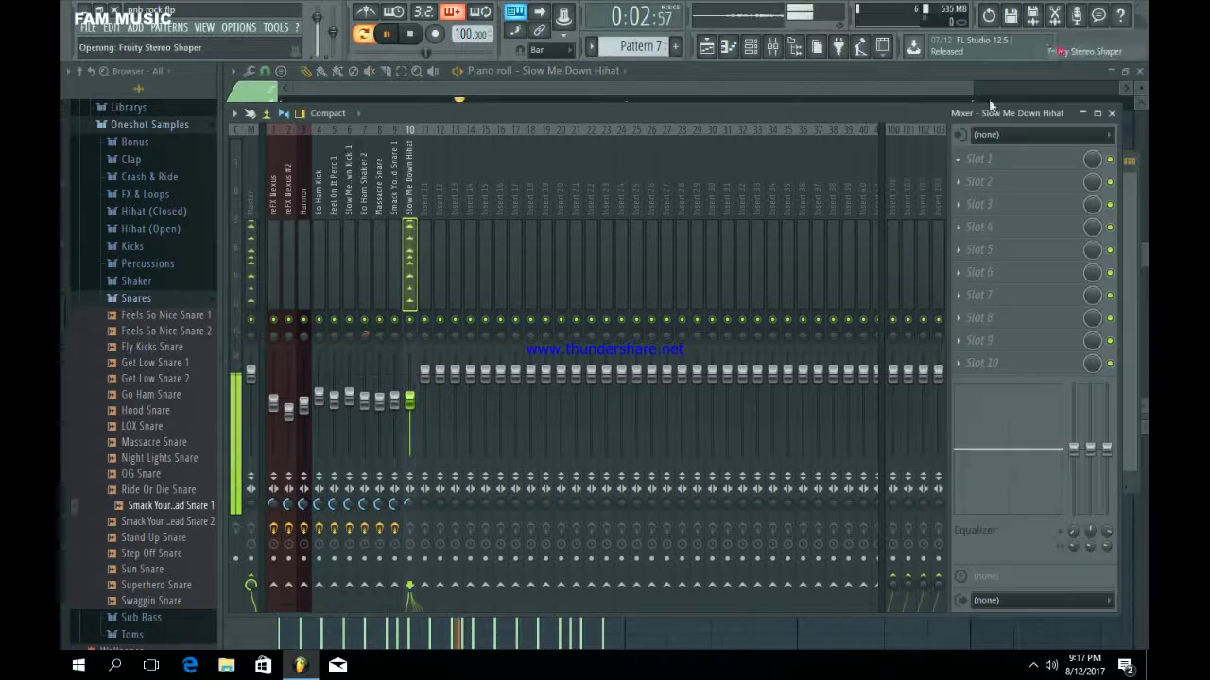
right_click(520, 259)
left_click(542, 270)
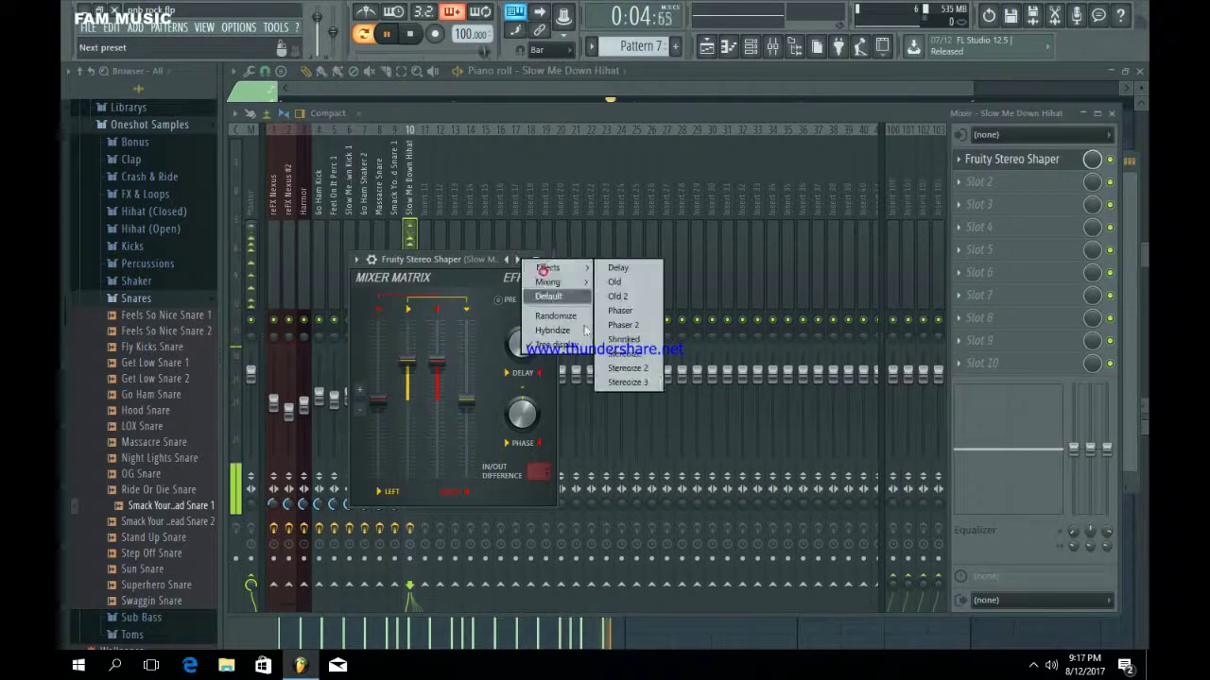
left_click(629, 383)
left_click(549, 259)
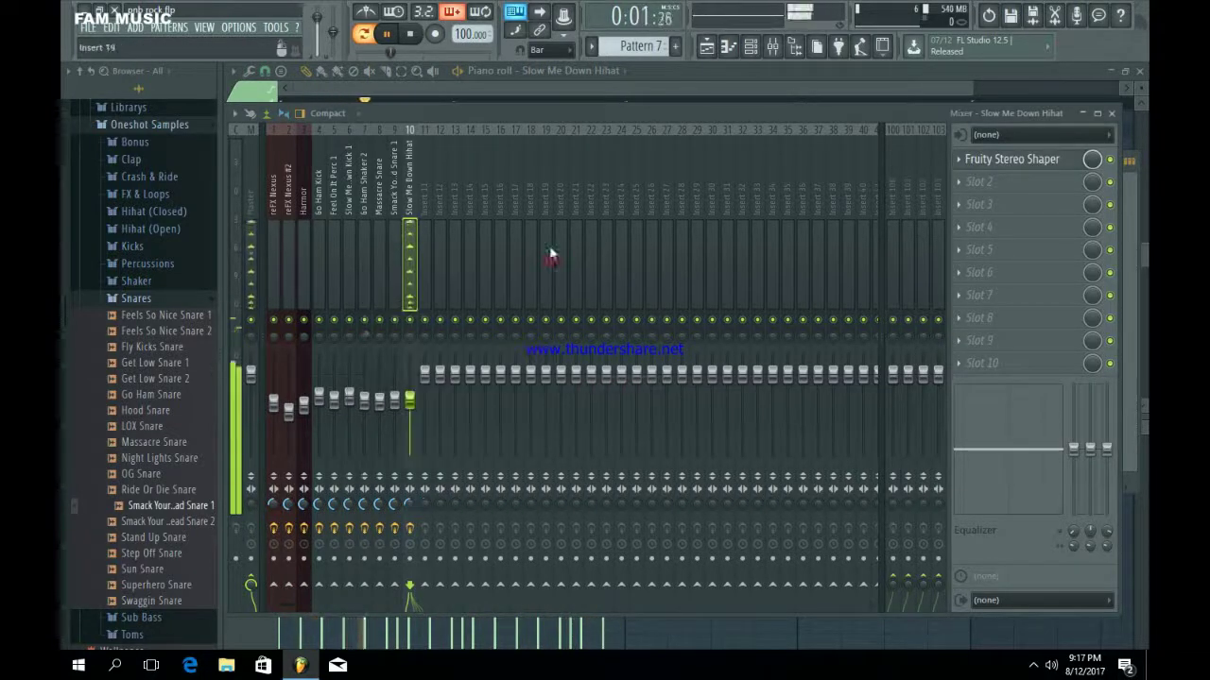
Align the Pattern 7 clip on Track 6 to the start of bar 17 and repeat it to fill through bar 24.
left_click(706, 48)
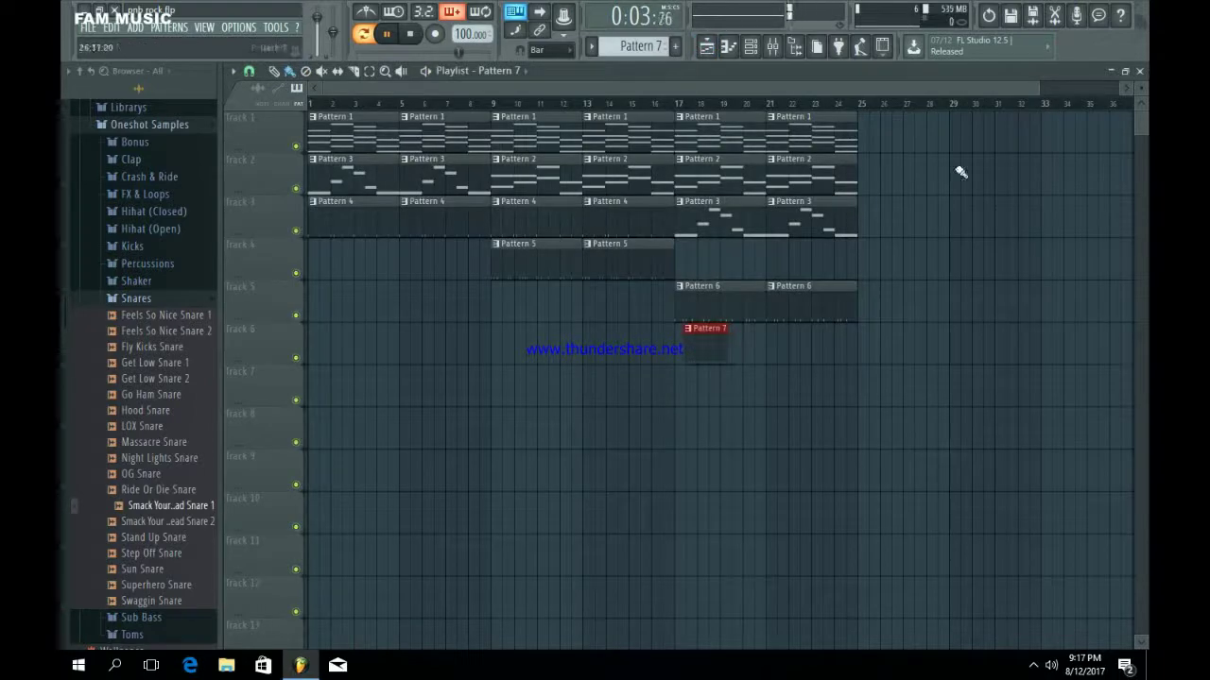
left_click_drag(1038, 86, 686, 104)
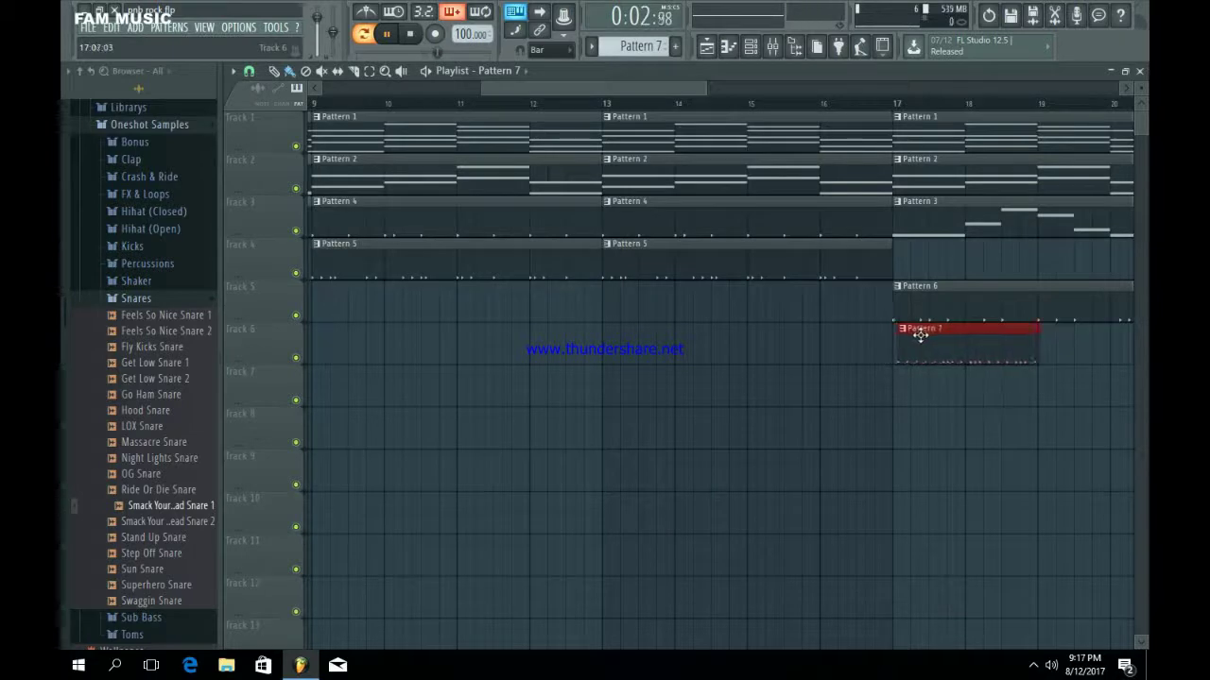
left_click_drag(707, 90, 884, 90)
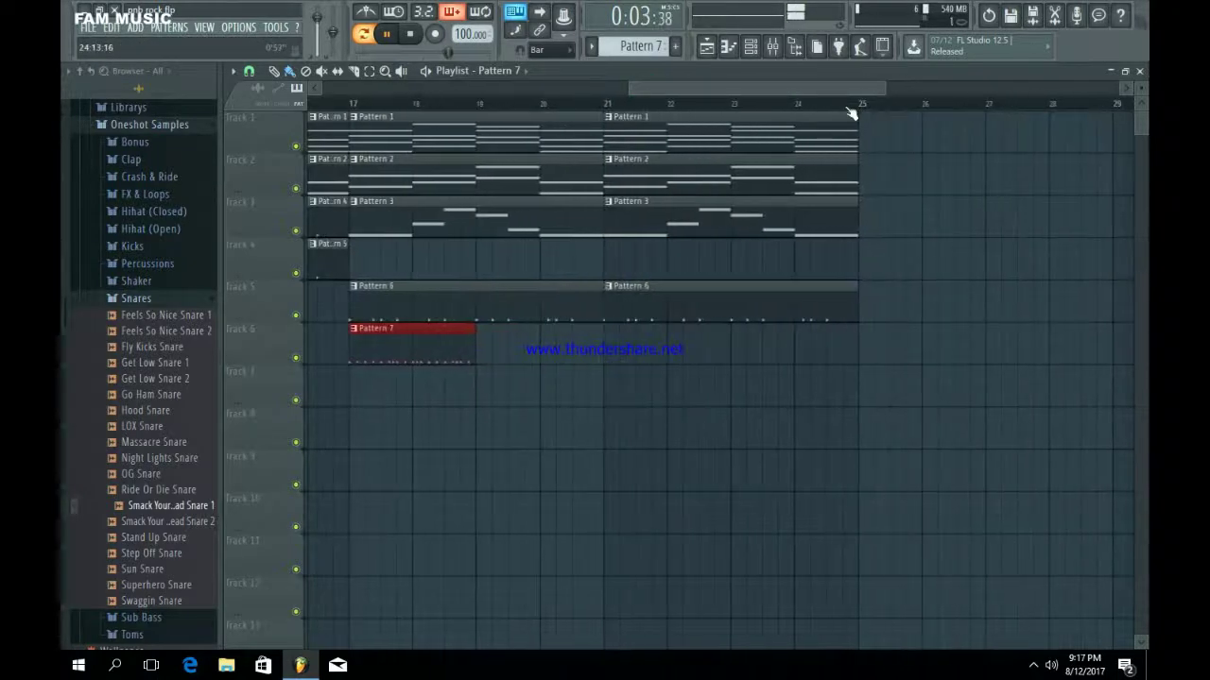
key("ctrl+b")
key("ctrl+b")
key("ctrl+b")
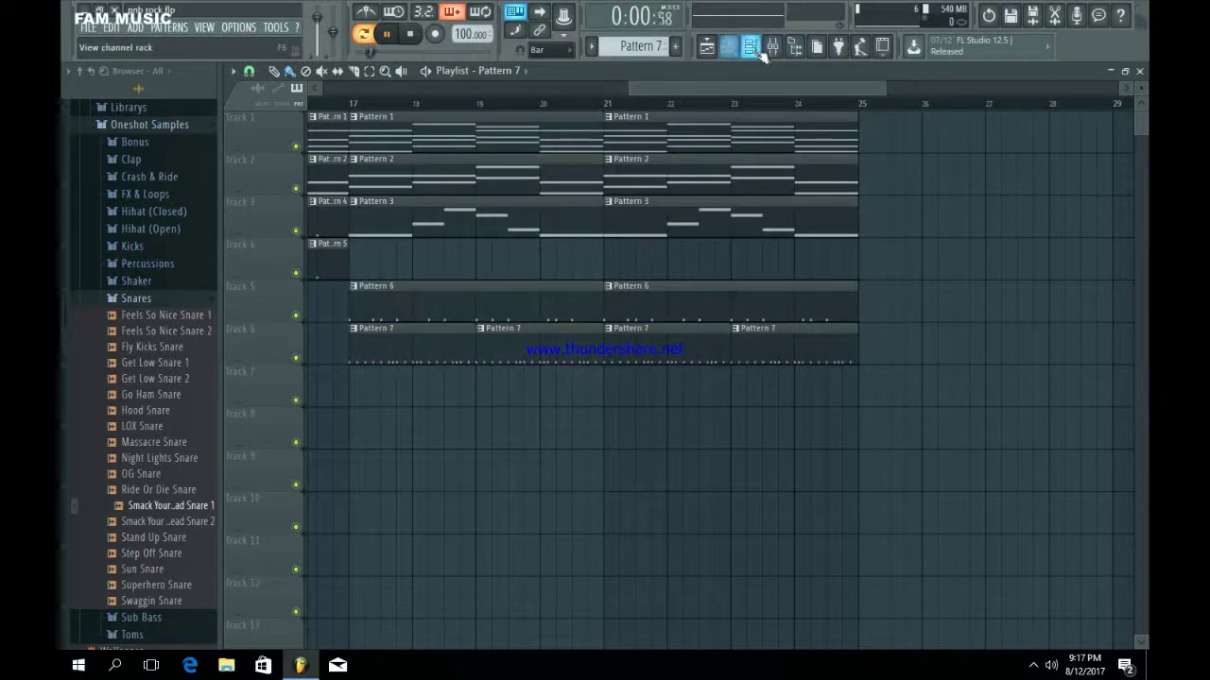
Put a Feels So Nice Crash hit on the first step of Pattern 8, place the pattern at bar 1 of Track 5 and play it.
left_click(750, 46)
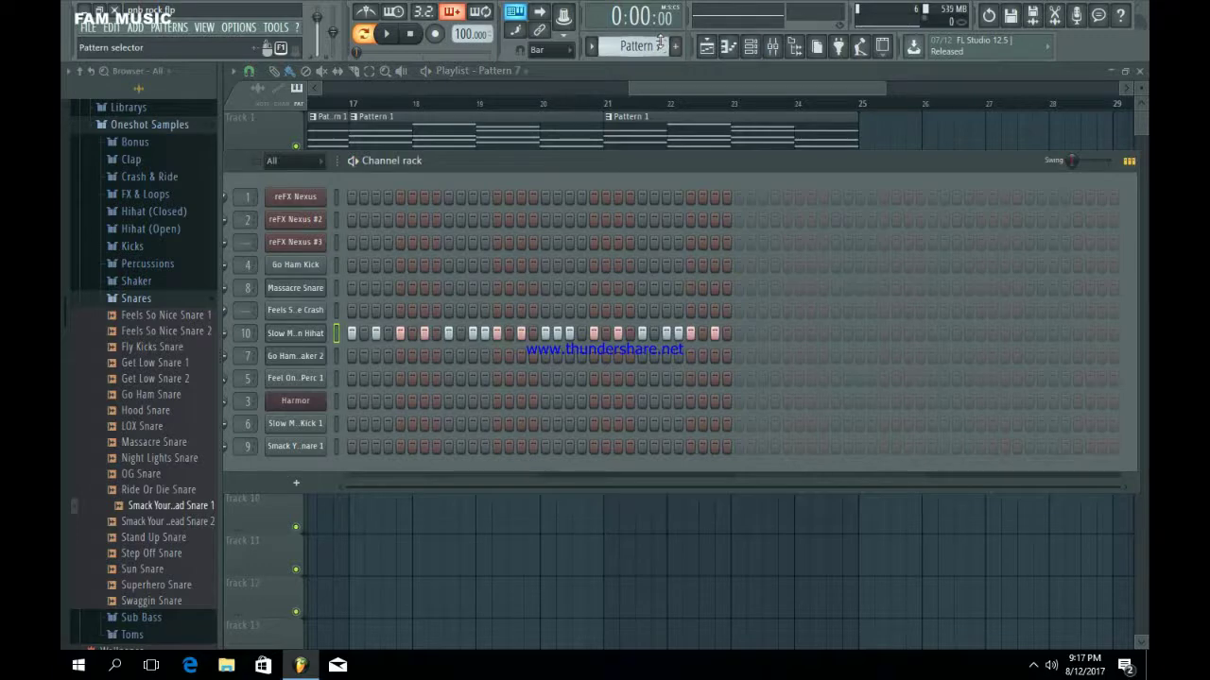
scroll(659, 43, "up", 1)
left_click(300, 312)
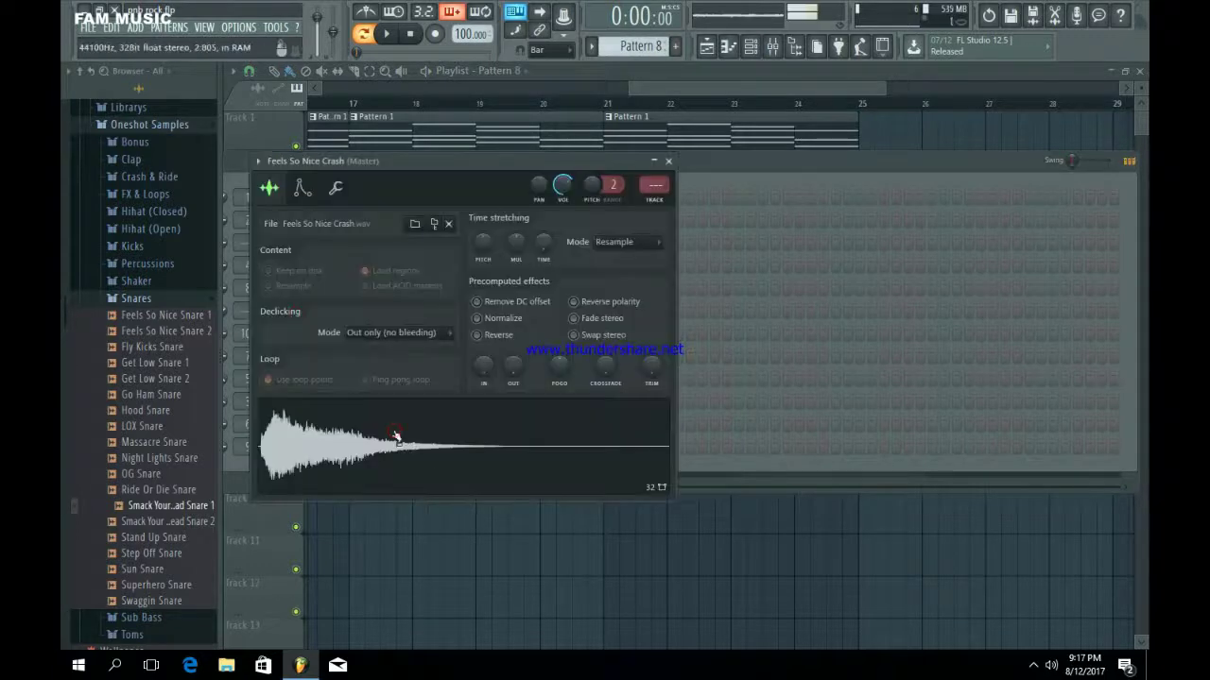
left_click(669, 161)
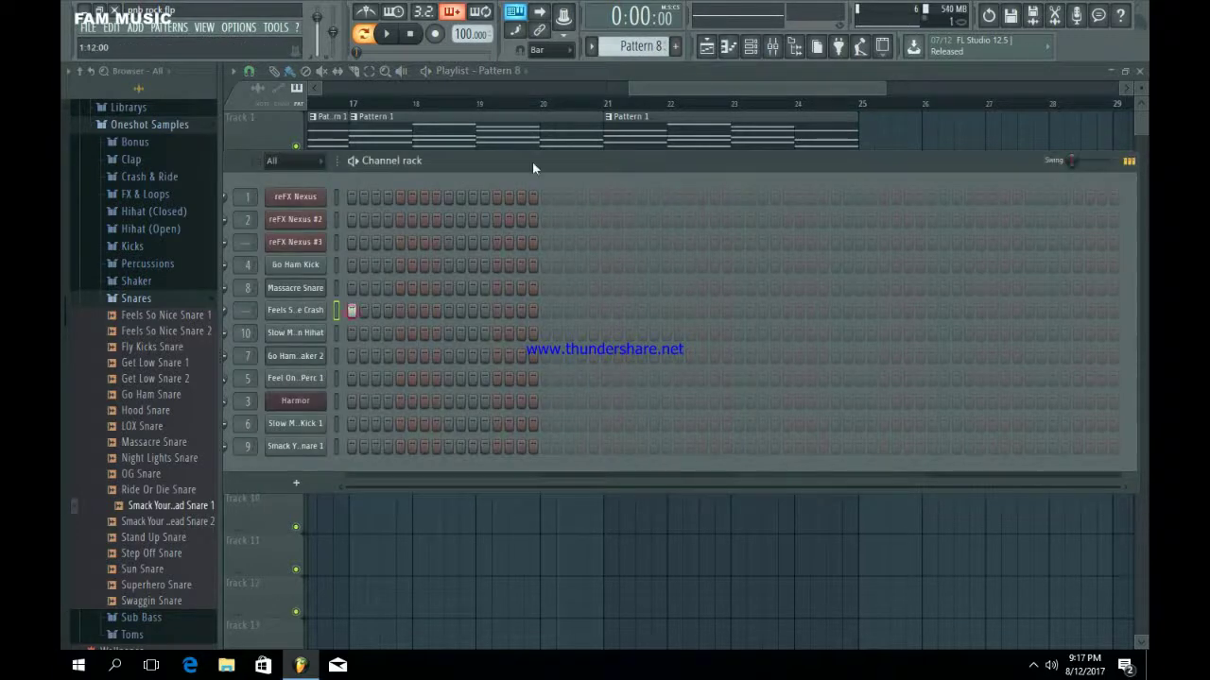
left_click_drag(659, 93, 62, 127)
left_click_drag(351, 356, 265, 303)
key("space")
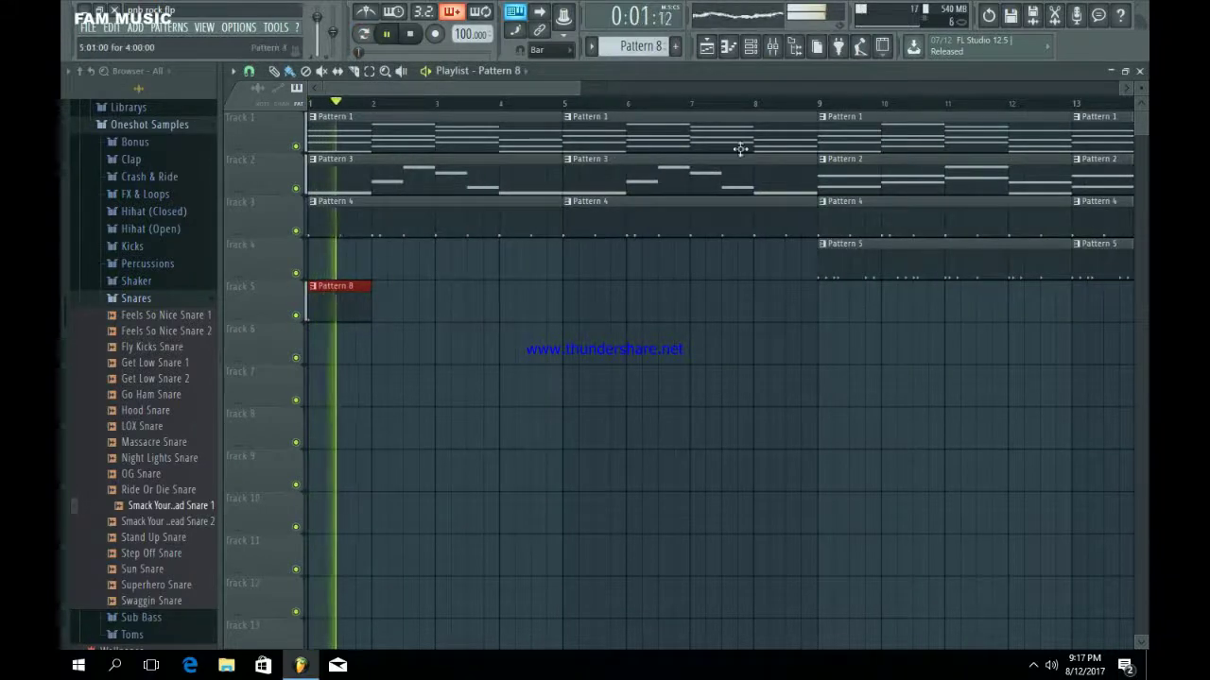
Route Feels So Nice Crash to mixer track 11 and lower its volume to slightly below the hi-hat's level.
left_click(751, 47)
left_click(293, 312)
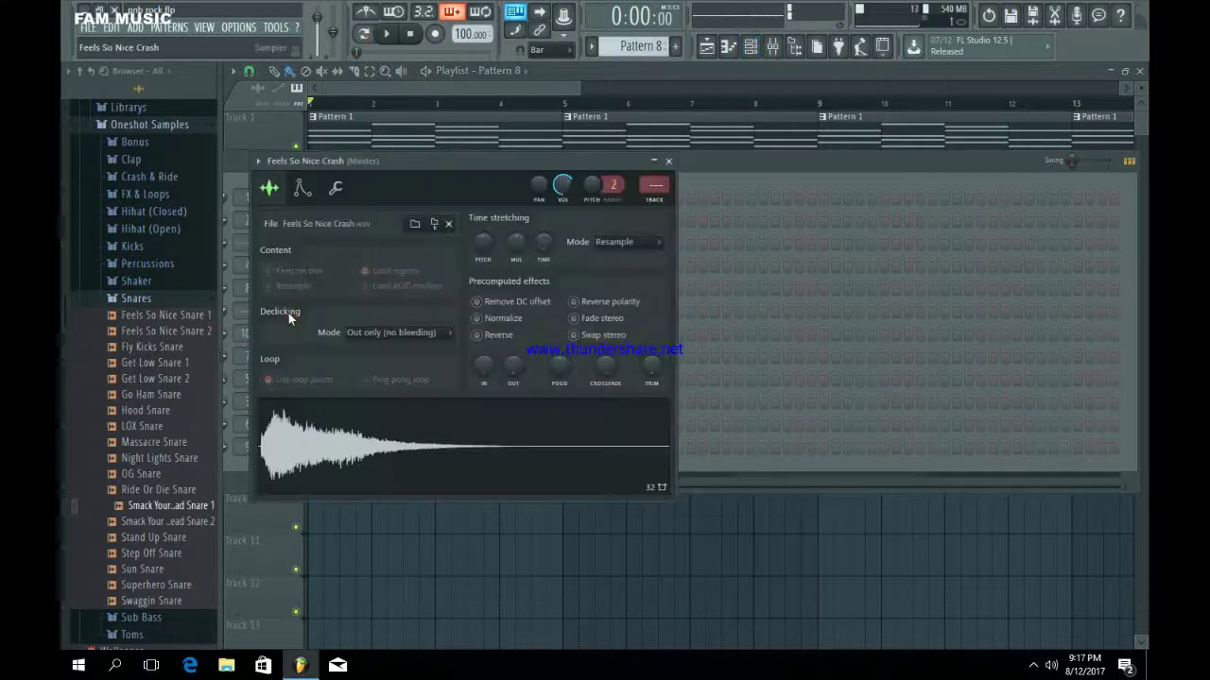
key("F9")
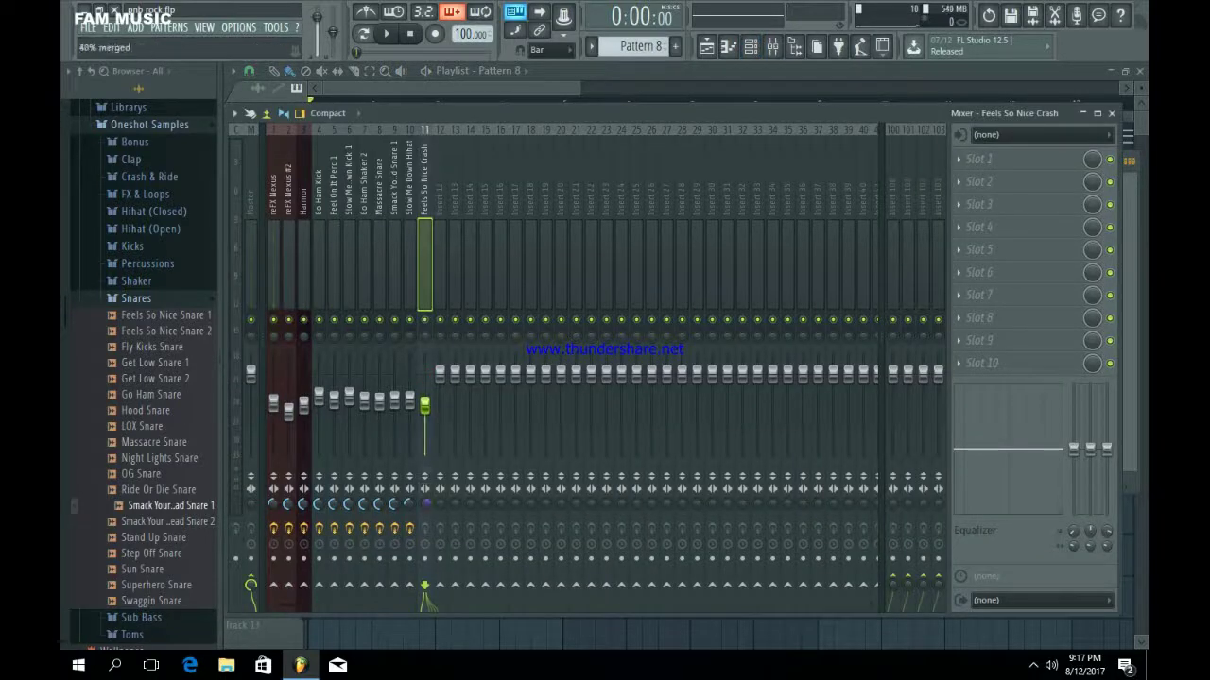
Add Fruity Stereo Shaper to effect slot 1 of Feels So Nice Crash and load the Stereoize 3 preset.
left_click(983, 159)
left_click(1080, 49)
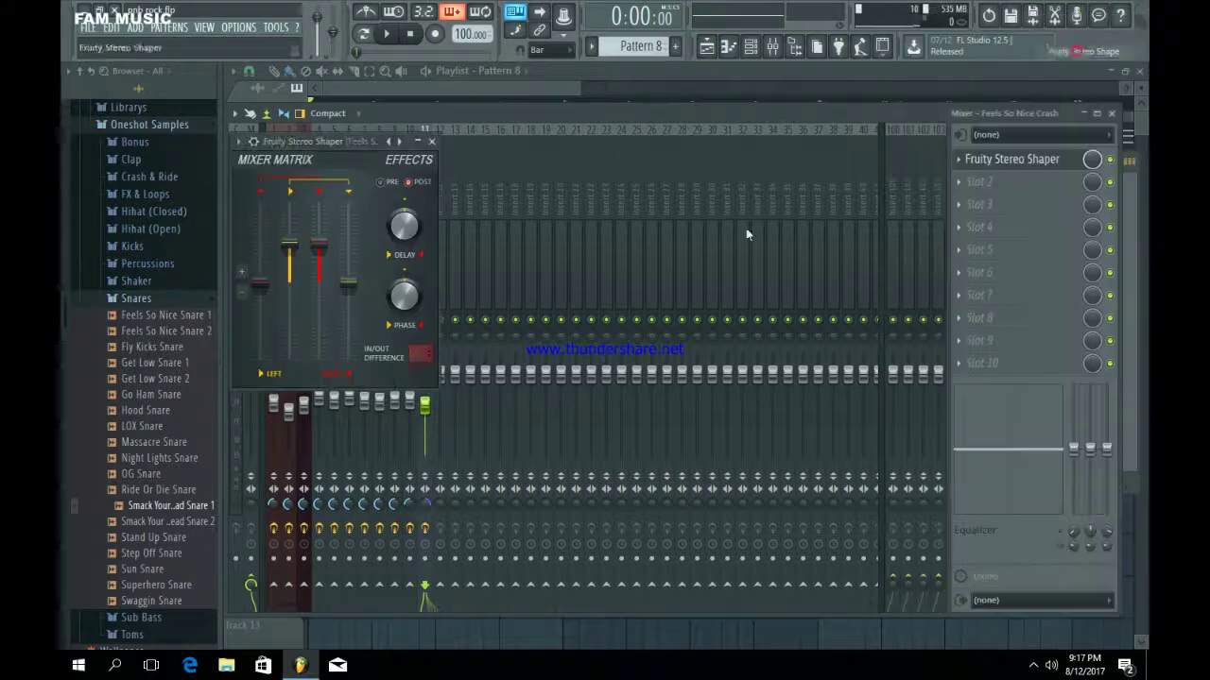
left_click(400, 140)
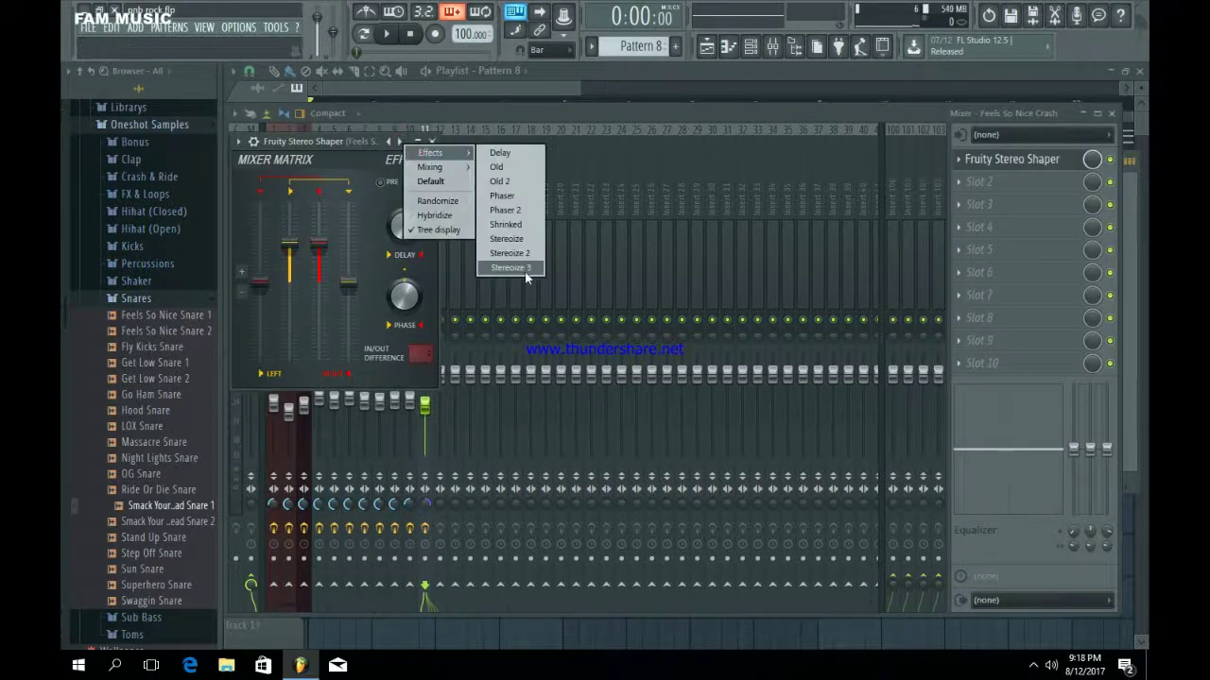
left_click(419, 137)
left_click(432, 141)
Add Fruity Reeverb 2 to effect slot 2 of the Feels So Nice Crash mixer track.
left_click(983, 182)
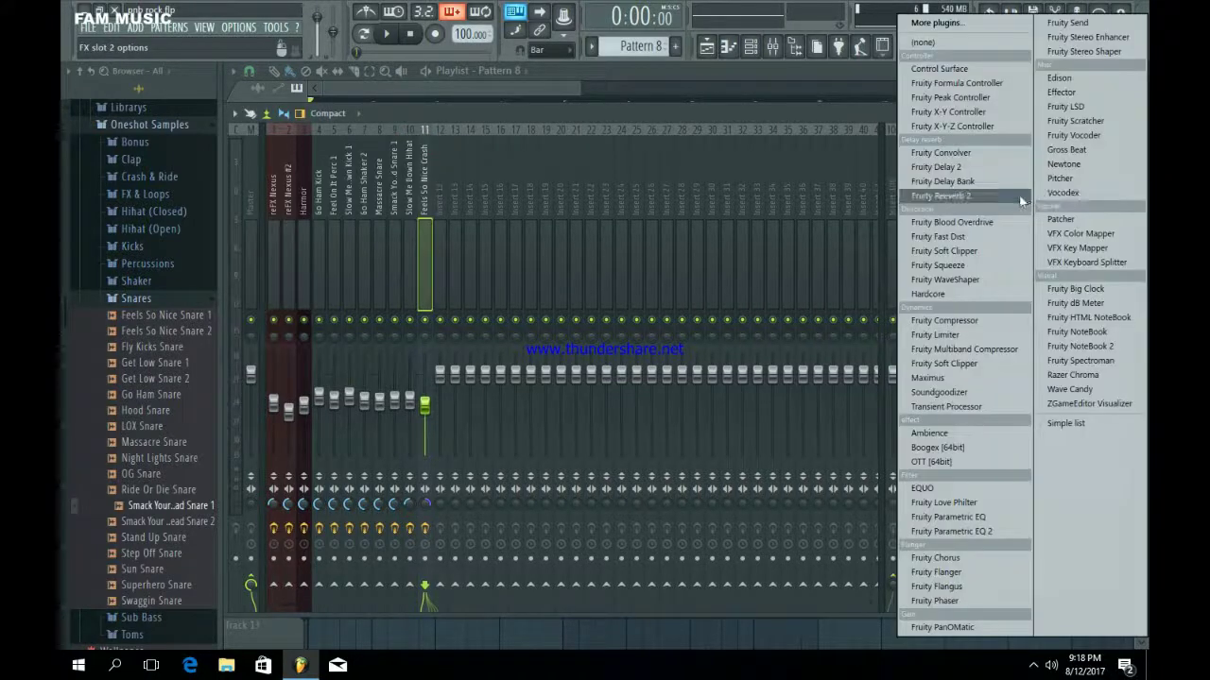
left_click(936, 197)
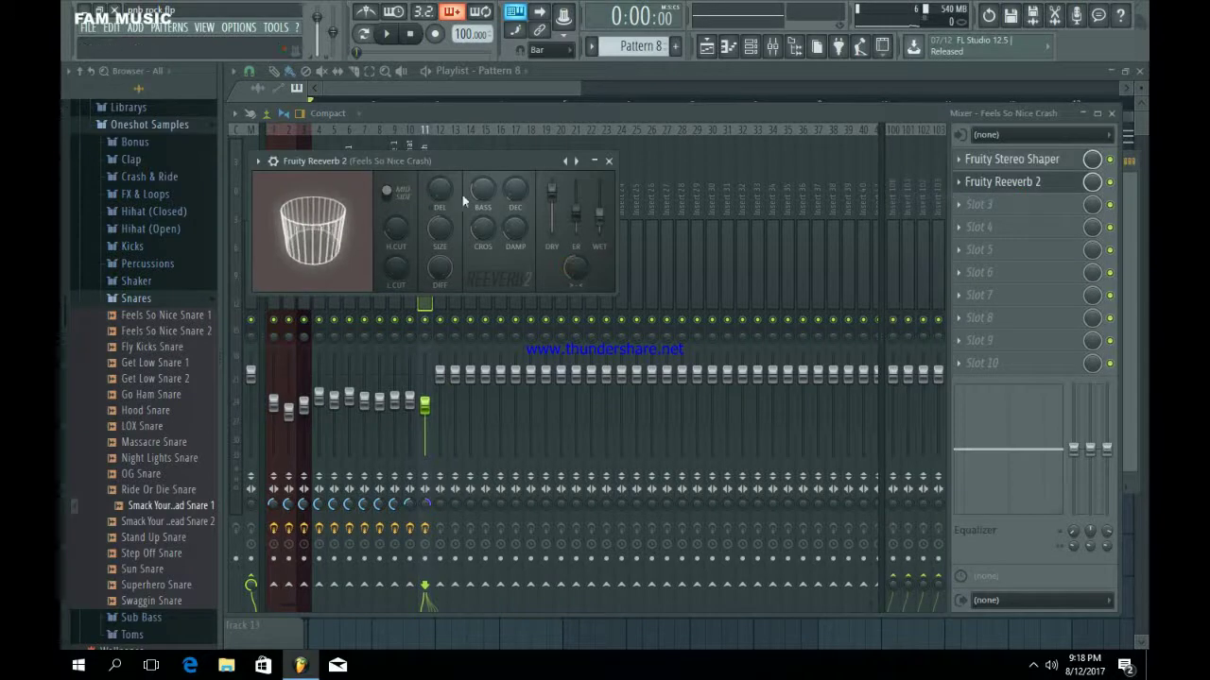
left_click(610, 162)
Clone the Feels So Nice Crash channel, switch to Pattern 9 and reverse the sample of the copy.
left_click(749, 46)
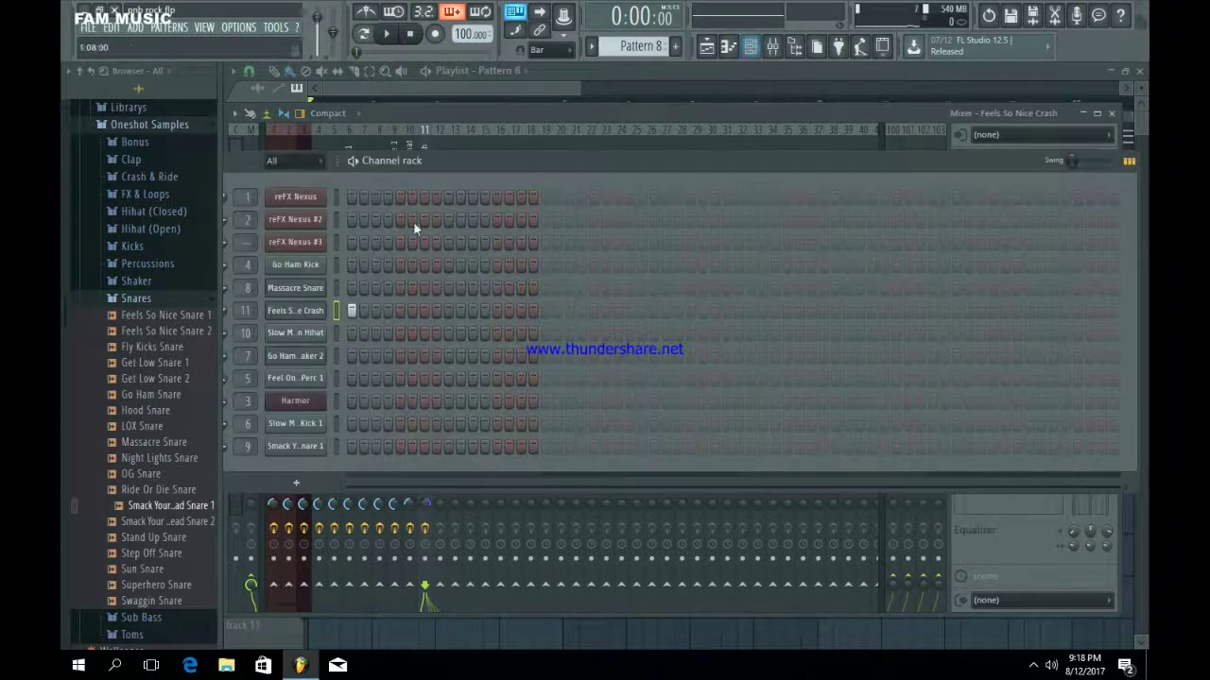
right_click(312, 310)
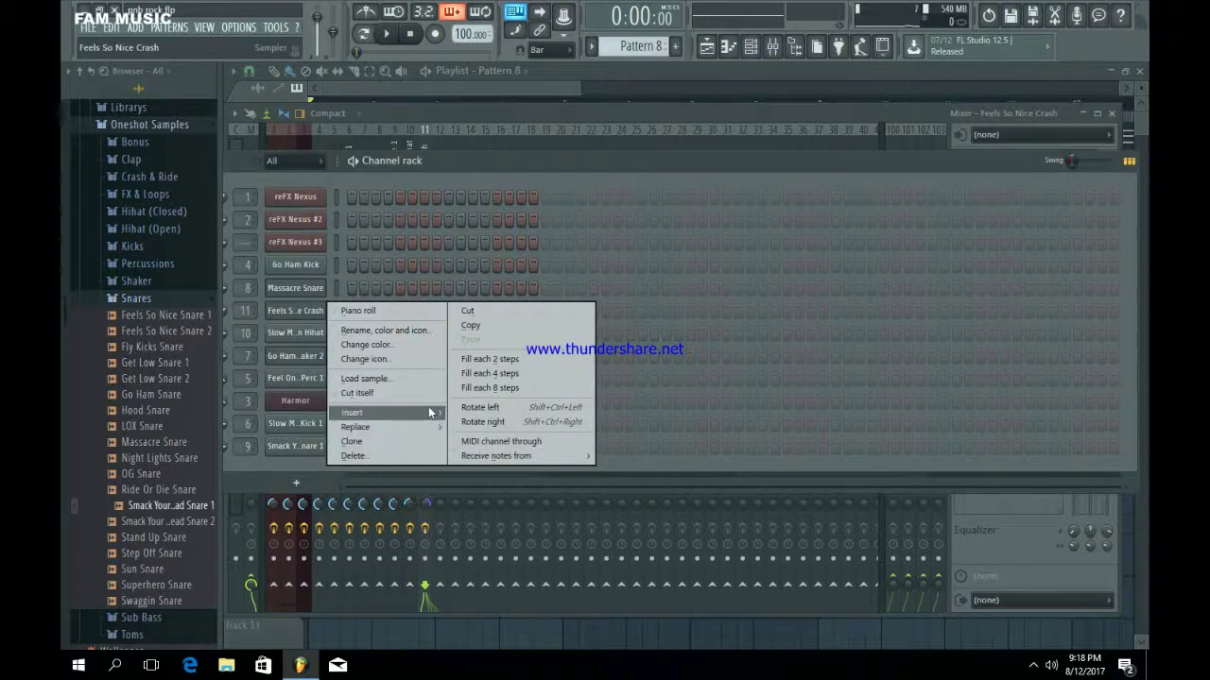
left_click(404, 444)
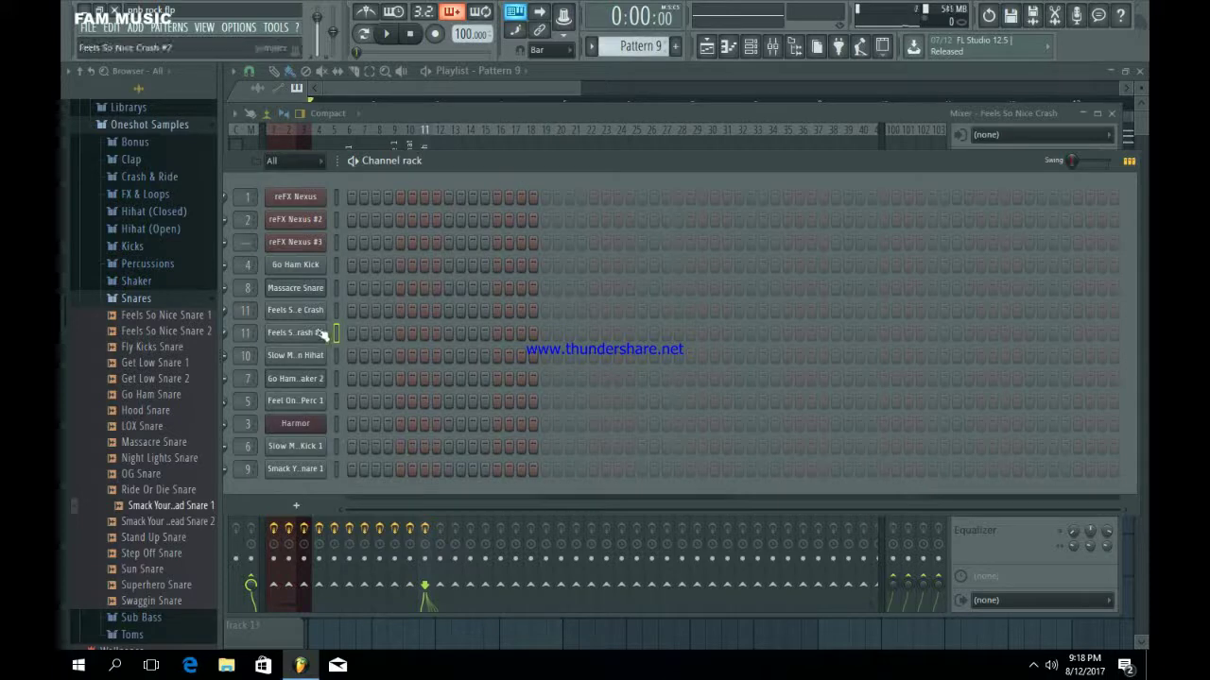
left_click(318, 336)
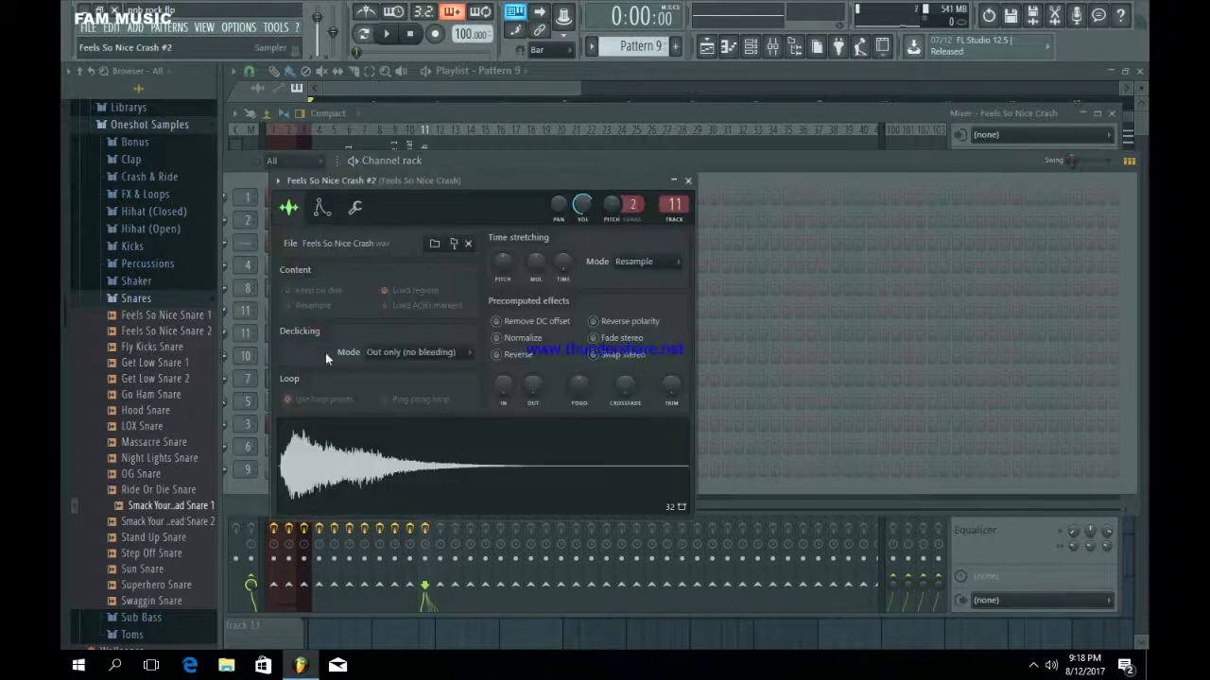
left_click(503, 356)
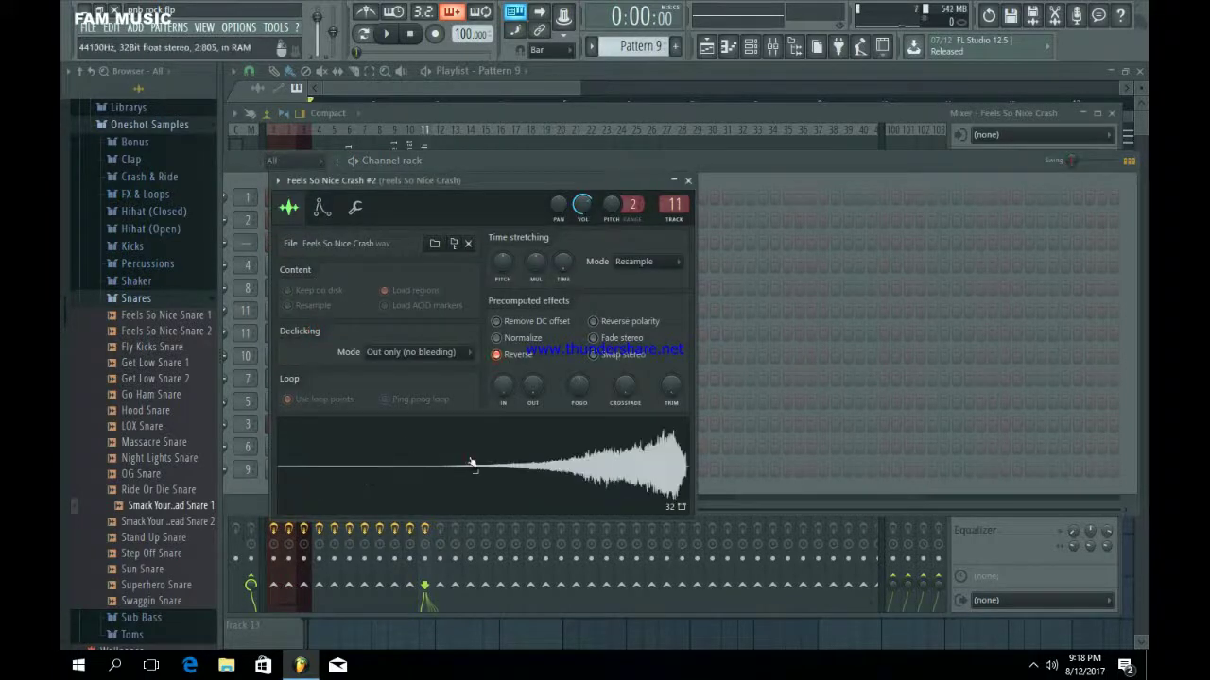
left_click(688, 180)
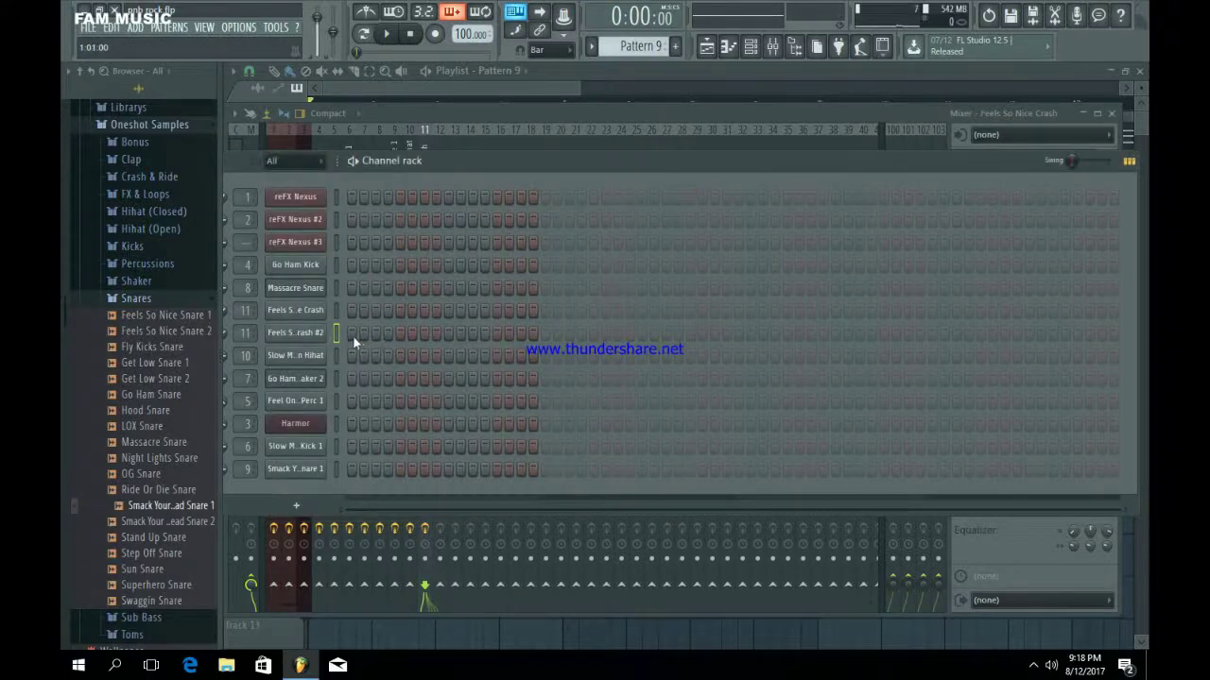
Put a reversed crash hit on the first step of Pattern 9, place the pattern at bar 16 of Track 7 and listen to it.
left_click(707, 49)
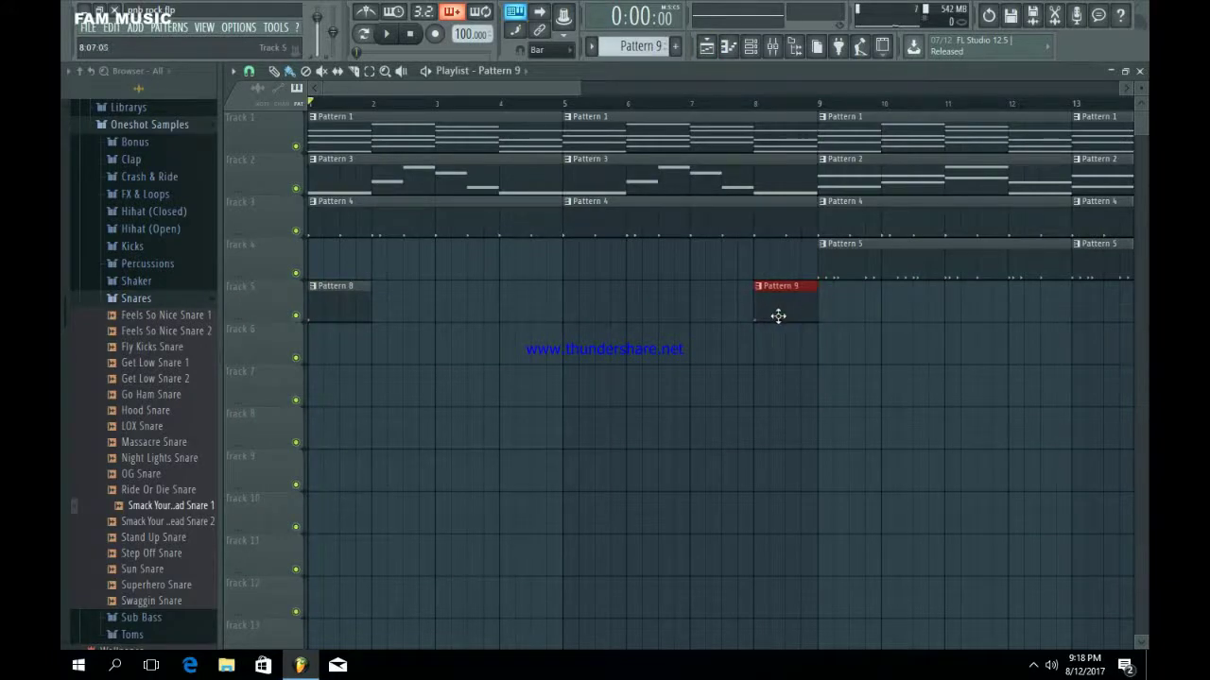
left_click_drag(567, 88, 612, 115)
left_click_drag(642, 304, 753, 377)
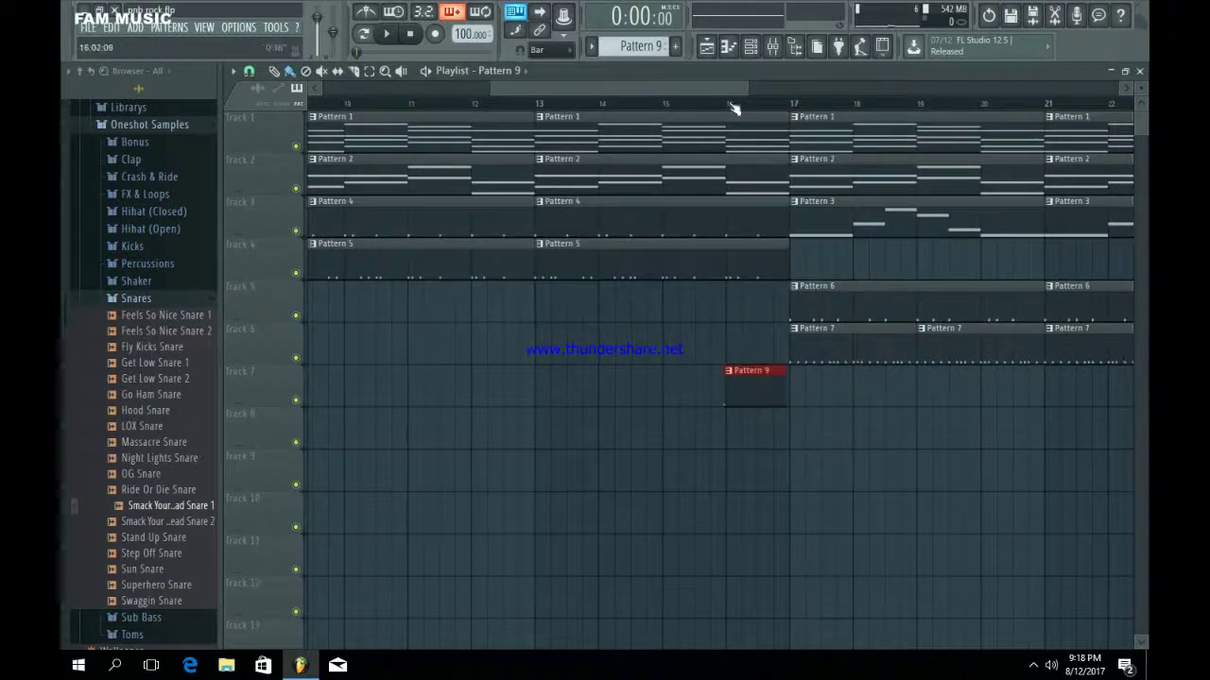
left_click_drag(749, 88, 549, 93)
left_click_drag(539, 90, 642, 123)
left_click_drag(611, 370, 618, 371)
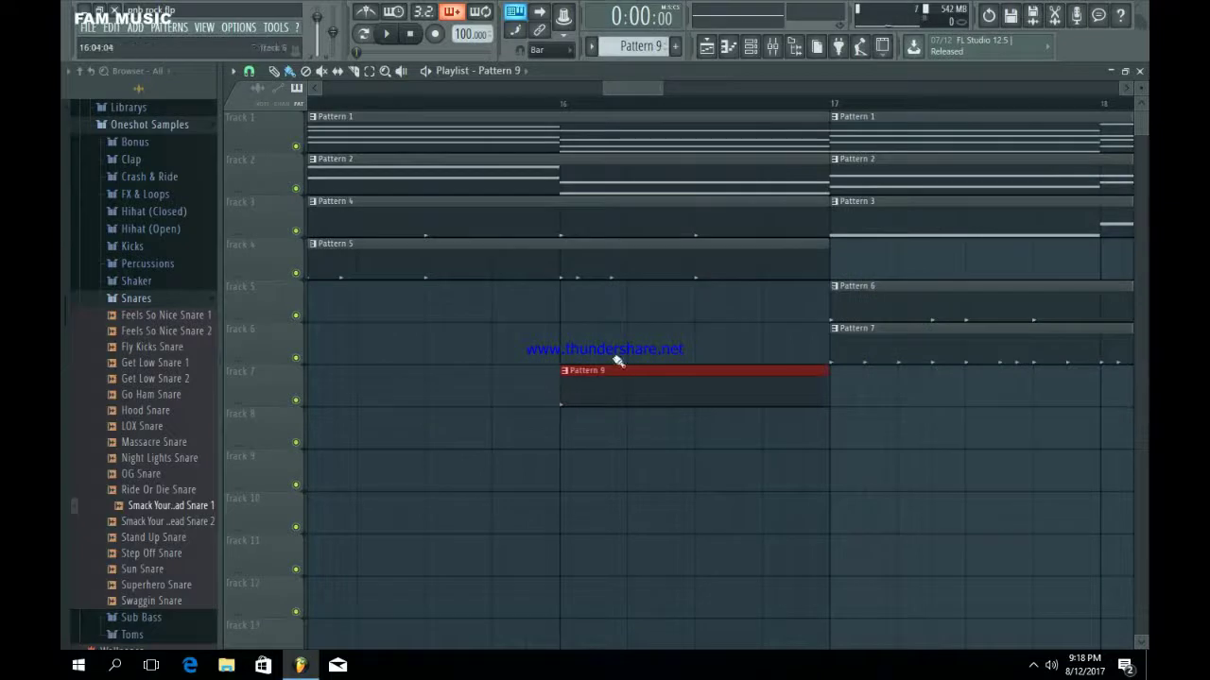
key("space")
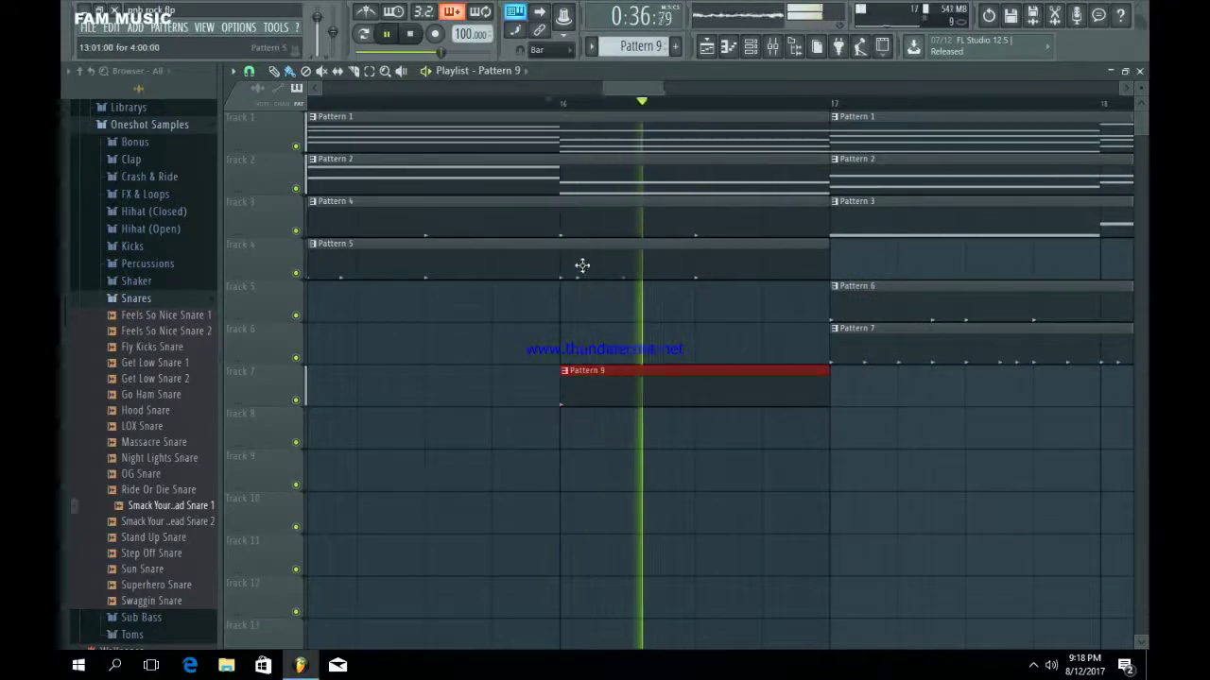
key("space")
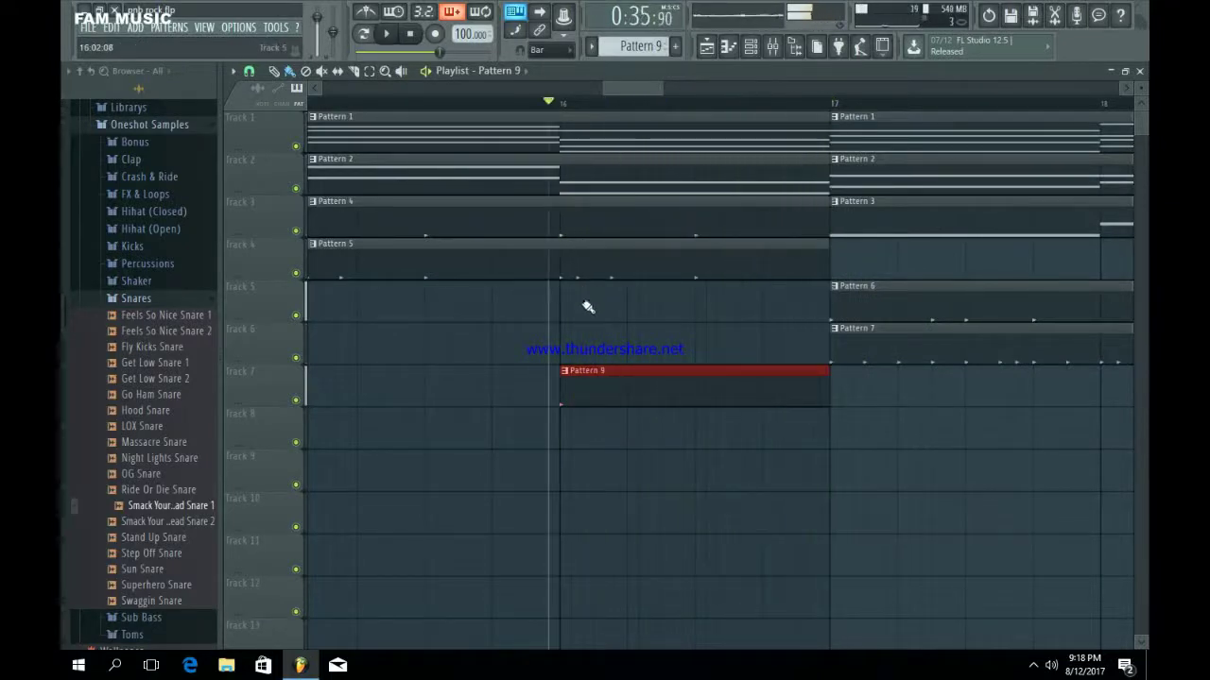
Try starting Pattern 9 half a bar and one beat before bar 16, playing the transition from each position.
left_click_drag(573, 387, 467, 382)
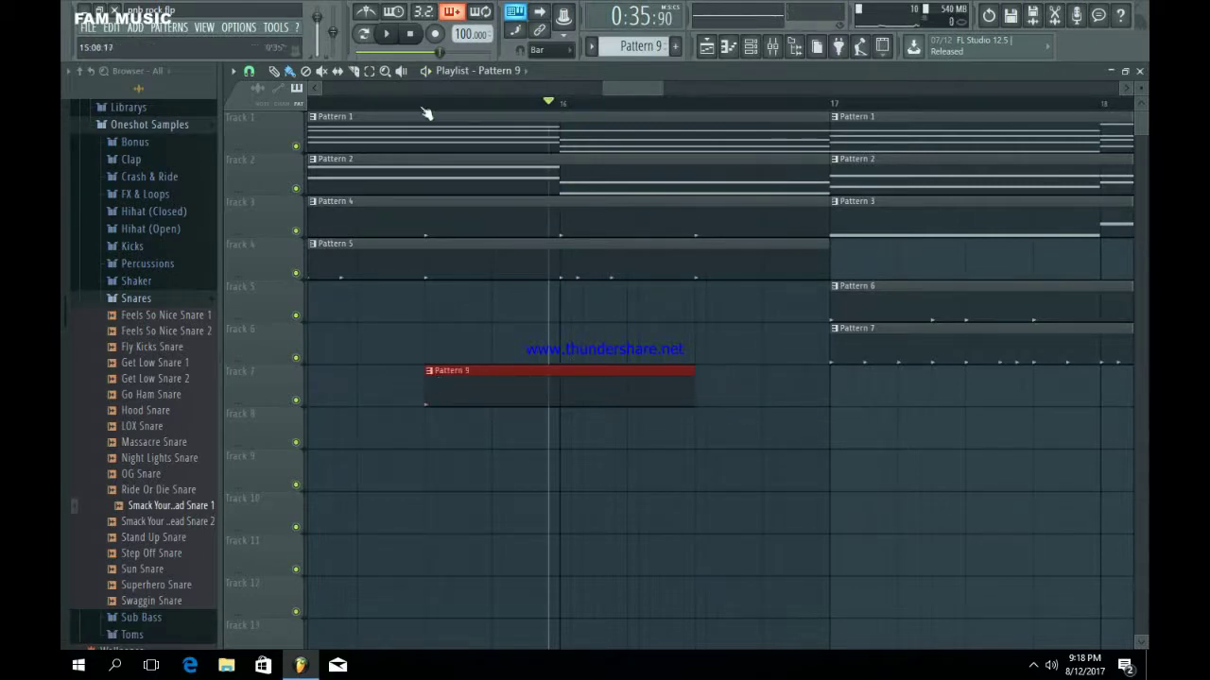
key("space")
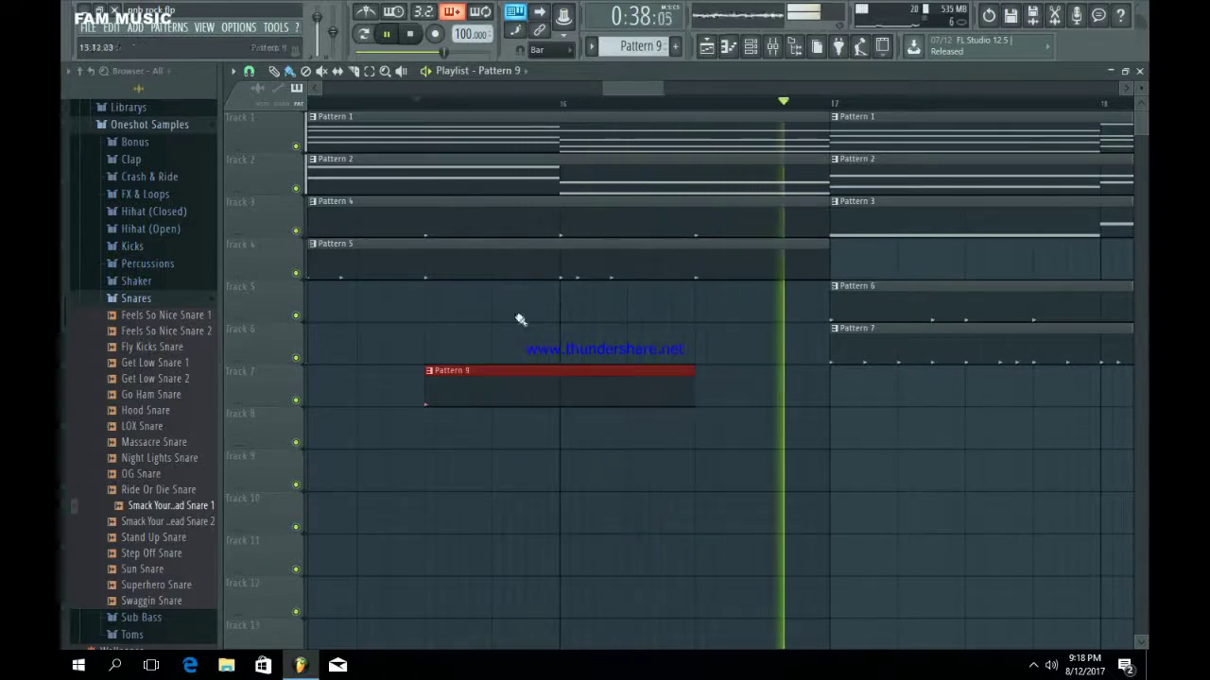
key("space")
left_click_drag(563, 388, 626, 384)
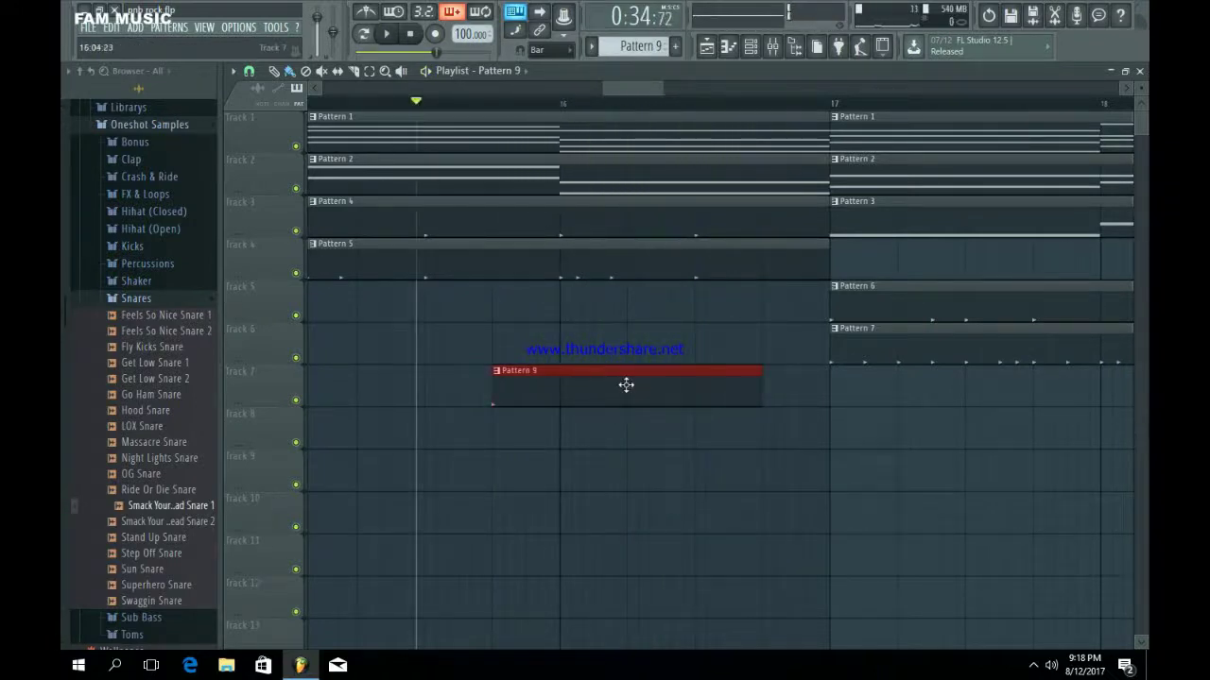
key("space")
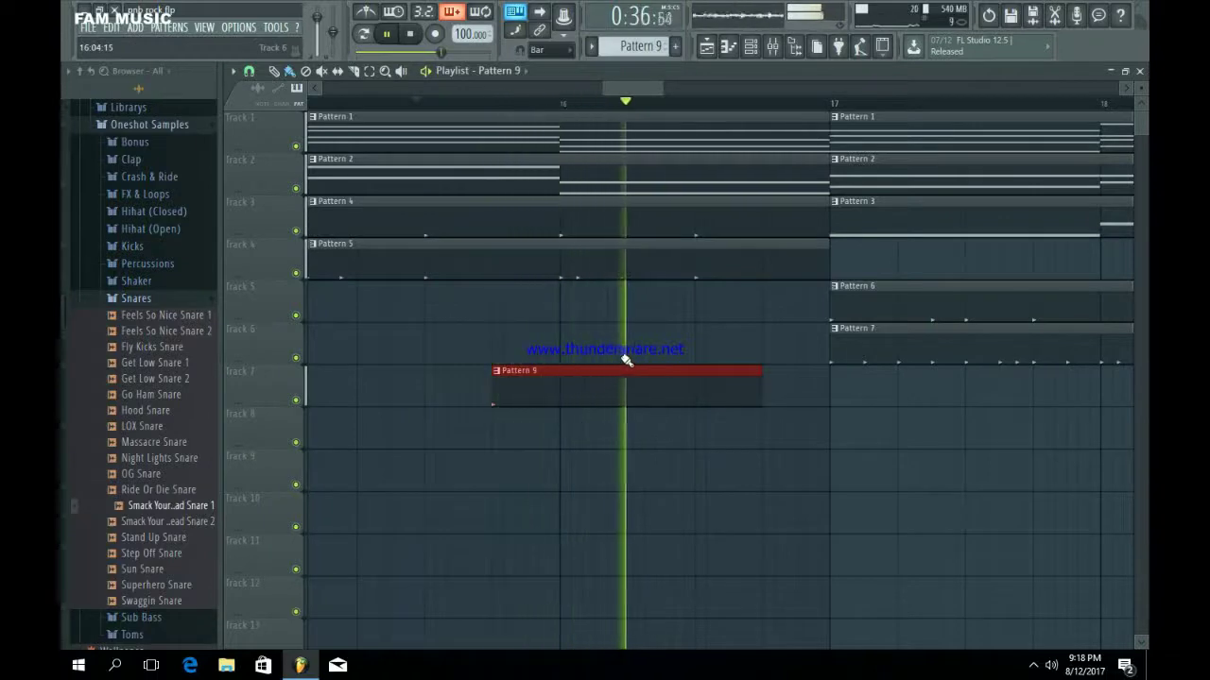
key("space")
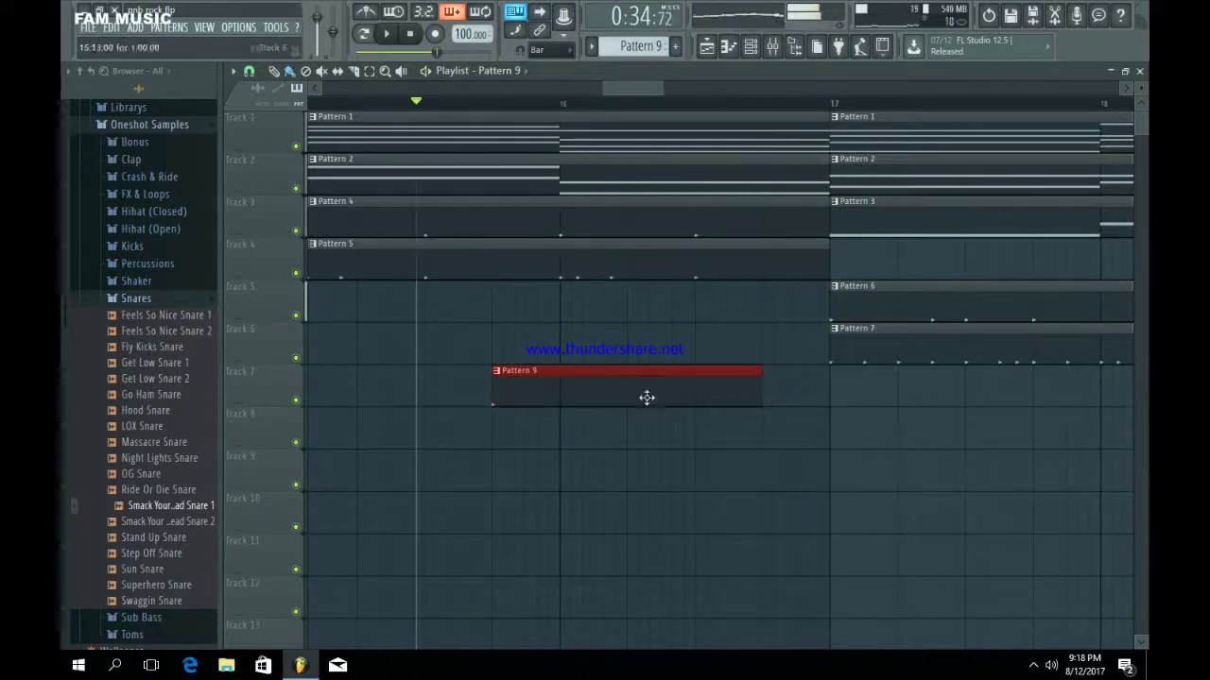
Move Pattern 9 to the start of bar 16 on Track 7 and play the transition into bar 17.
left_click_drag(645, 397, 712, 378)
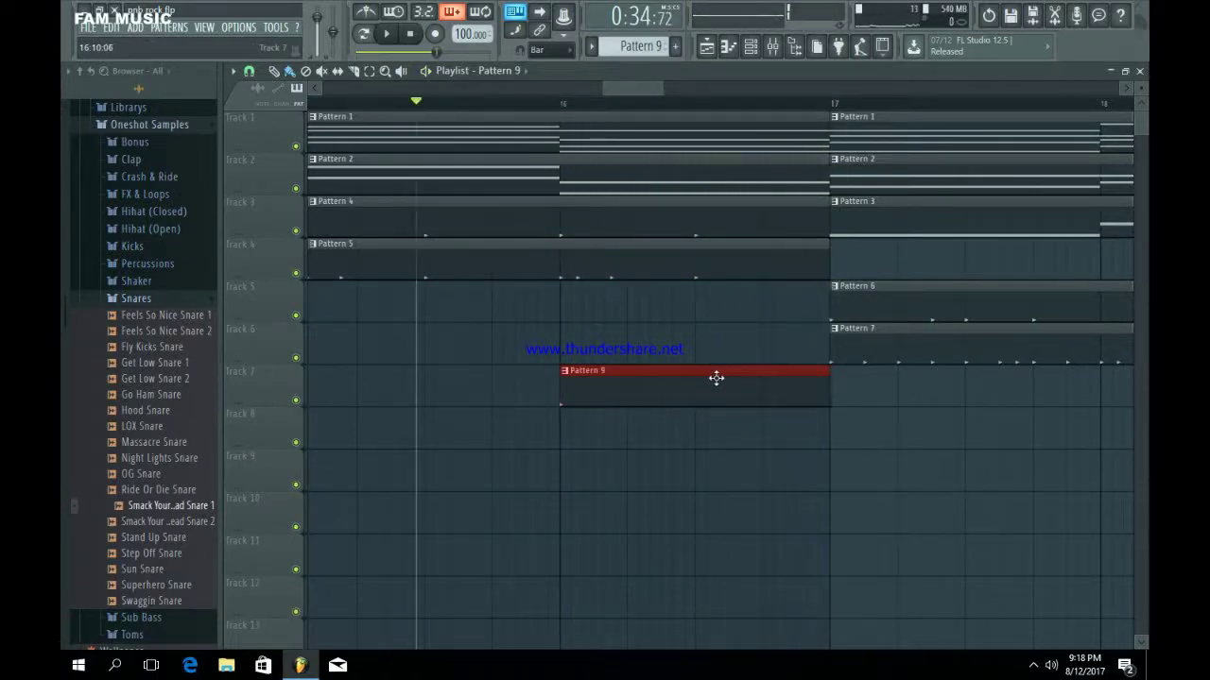
key("space")
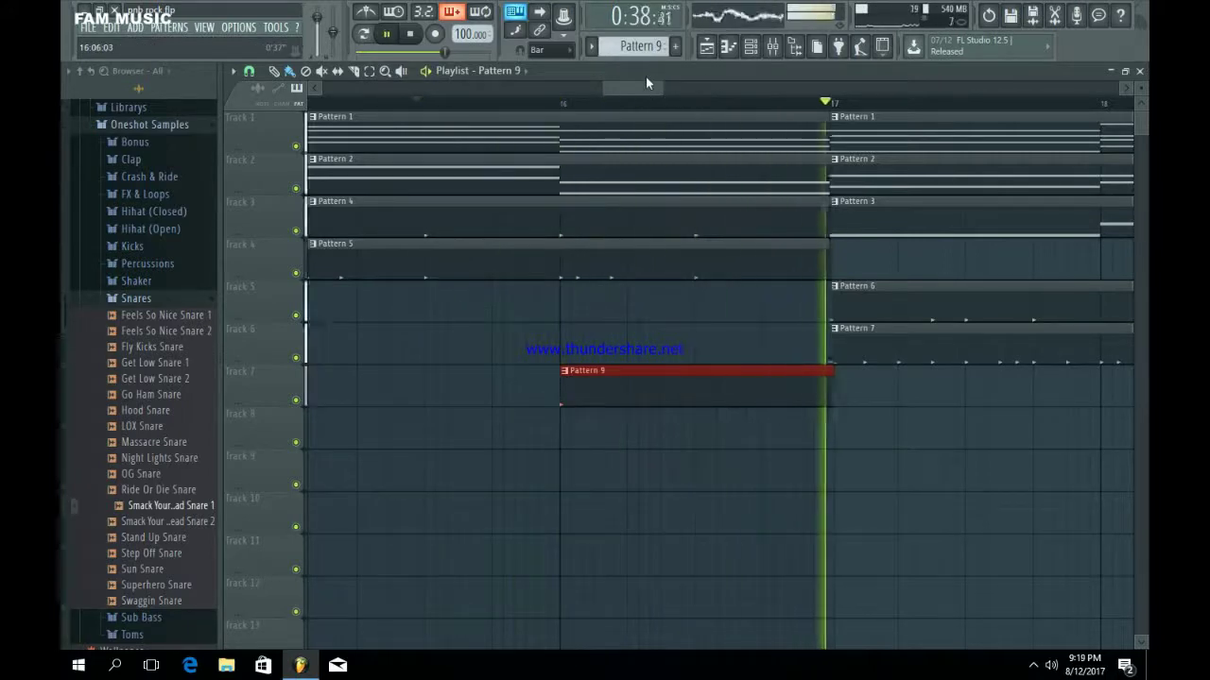
scroll(615, 95, "down", 5)
key("space")
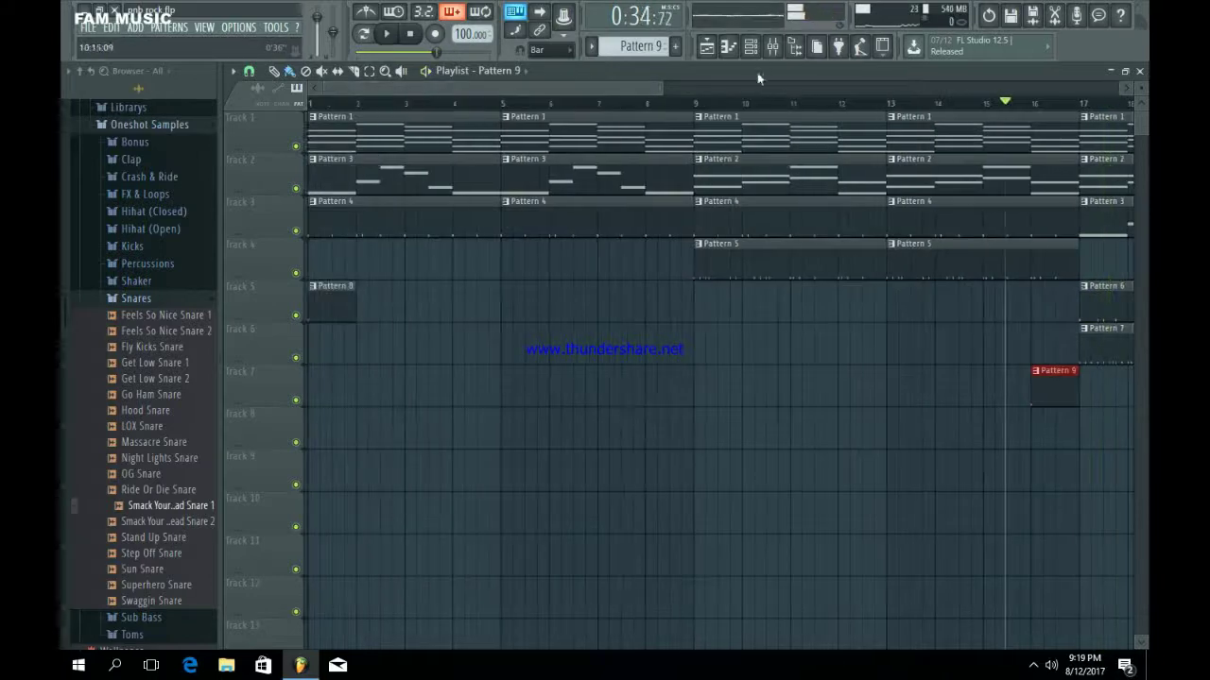
Load Fruity Compressor in slot 3 of the Feels So Nice Crash mixer track and raise its gain to about 3.4 dB.
left_click(751, 47)
left_click(772, 46)
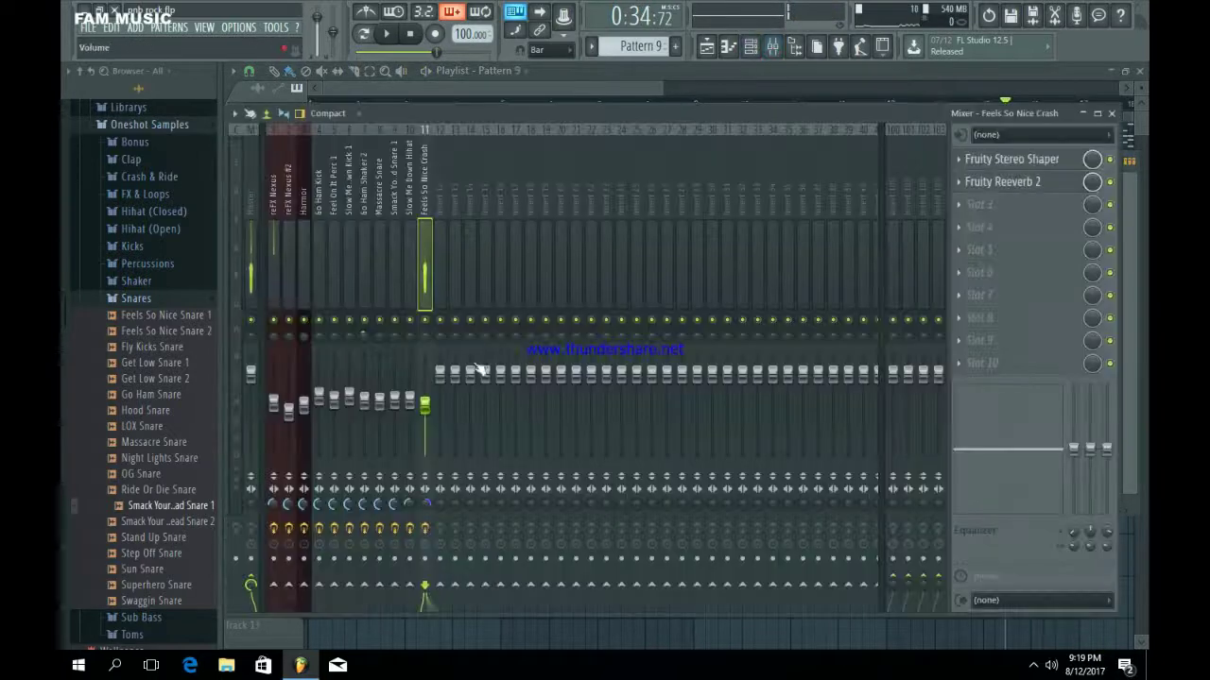
left_click(979, 204)
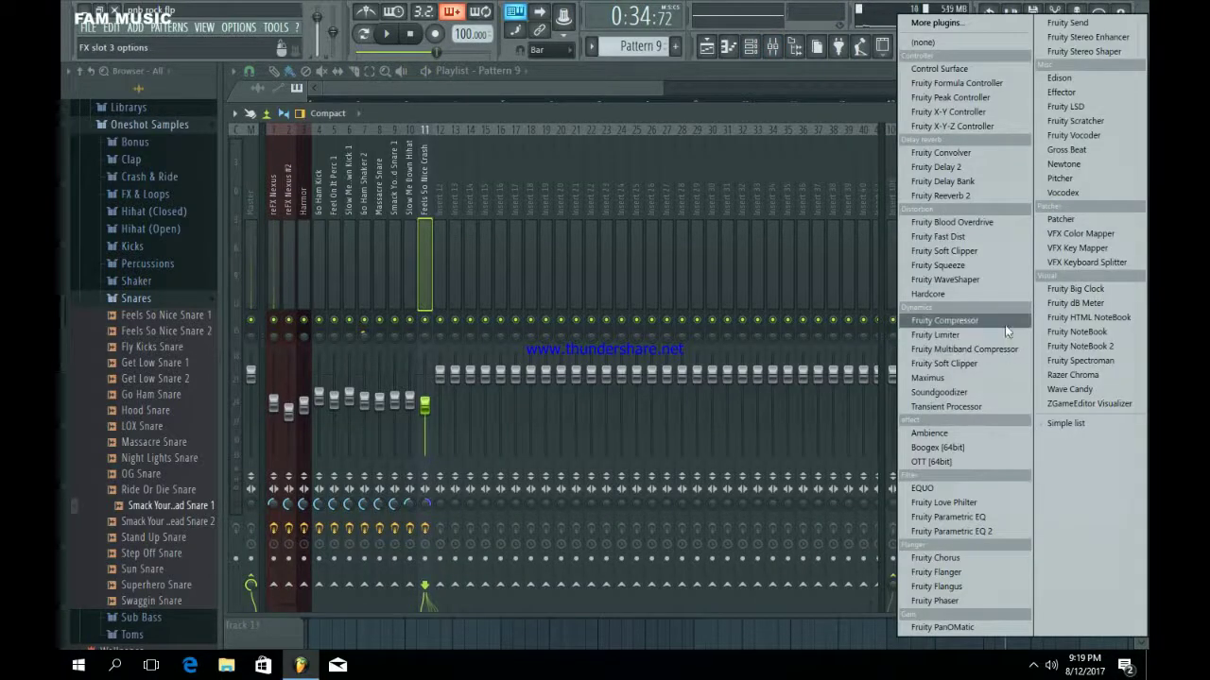
left_click(955, 325)
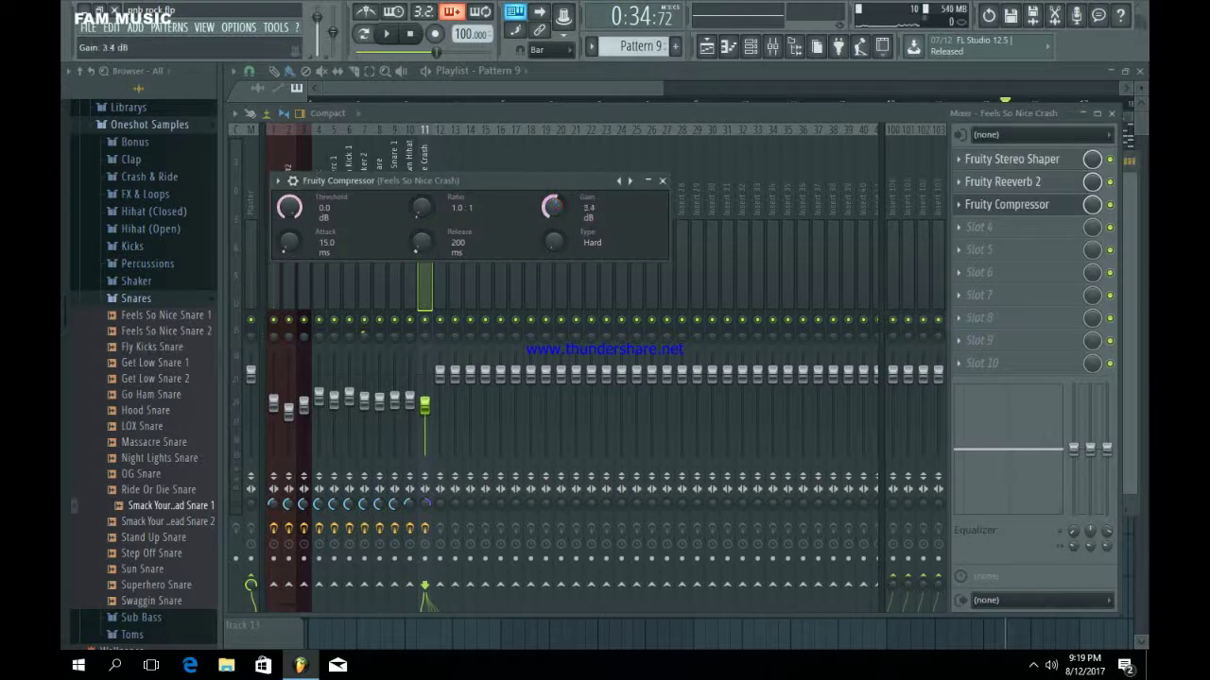
left_click(661, 181)
Switch to Pattern 1 and open the piano roll of the reFX Nexus #3 channel.
left_click(750, 47)
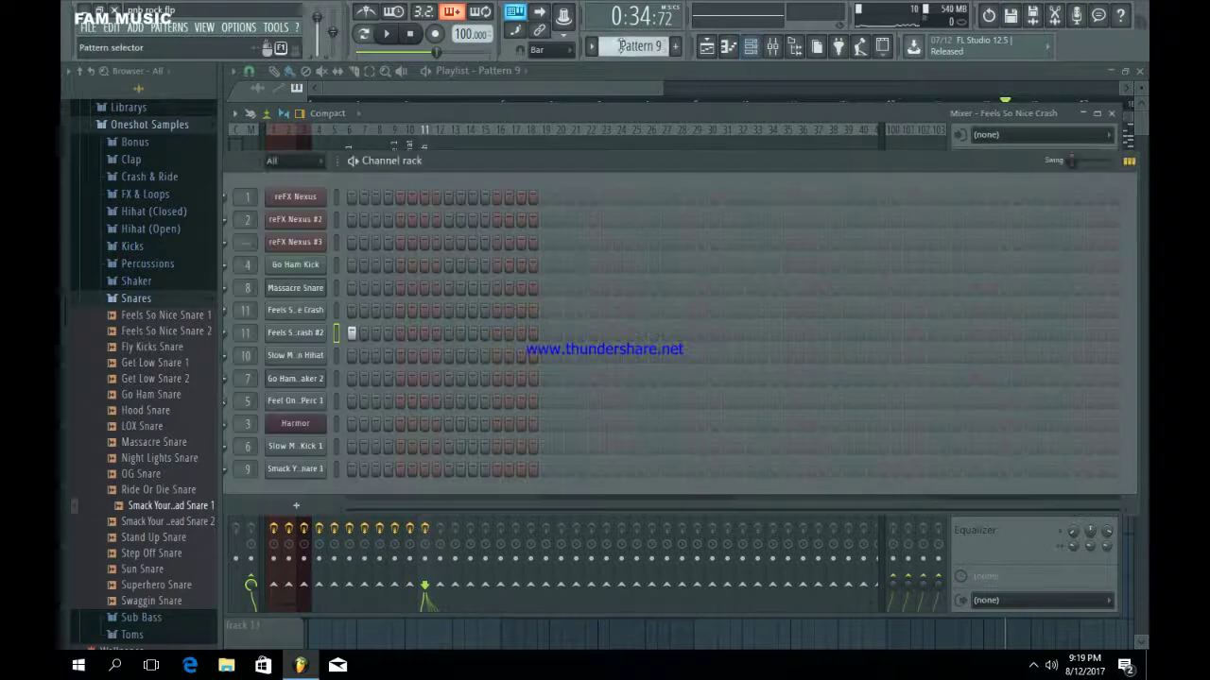
scroll(631, 43, "up", 1)
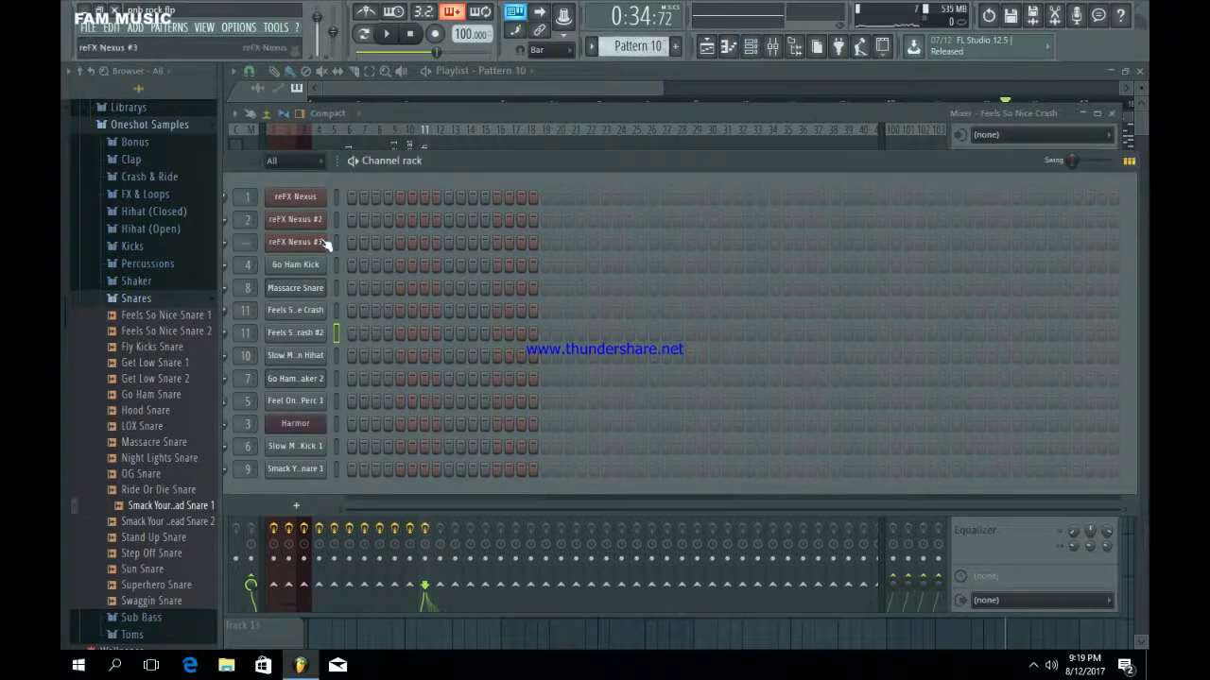
left_click(321, 243)
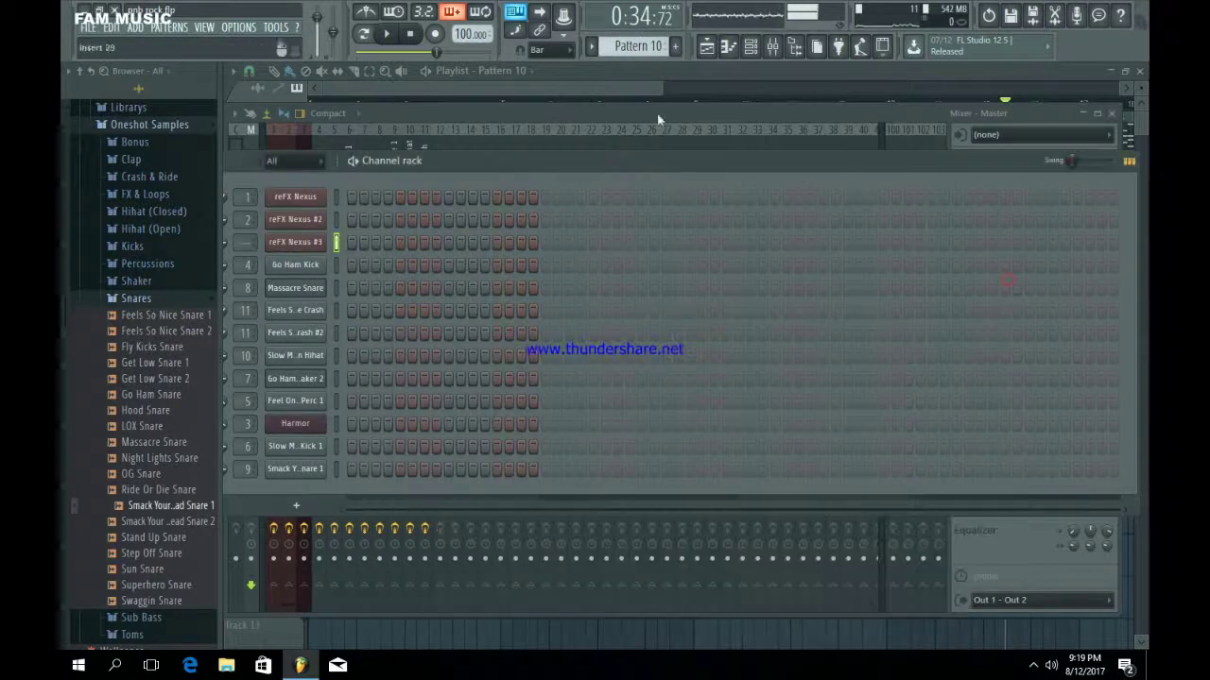
scroll(639, 47, "down", 4)
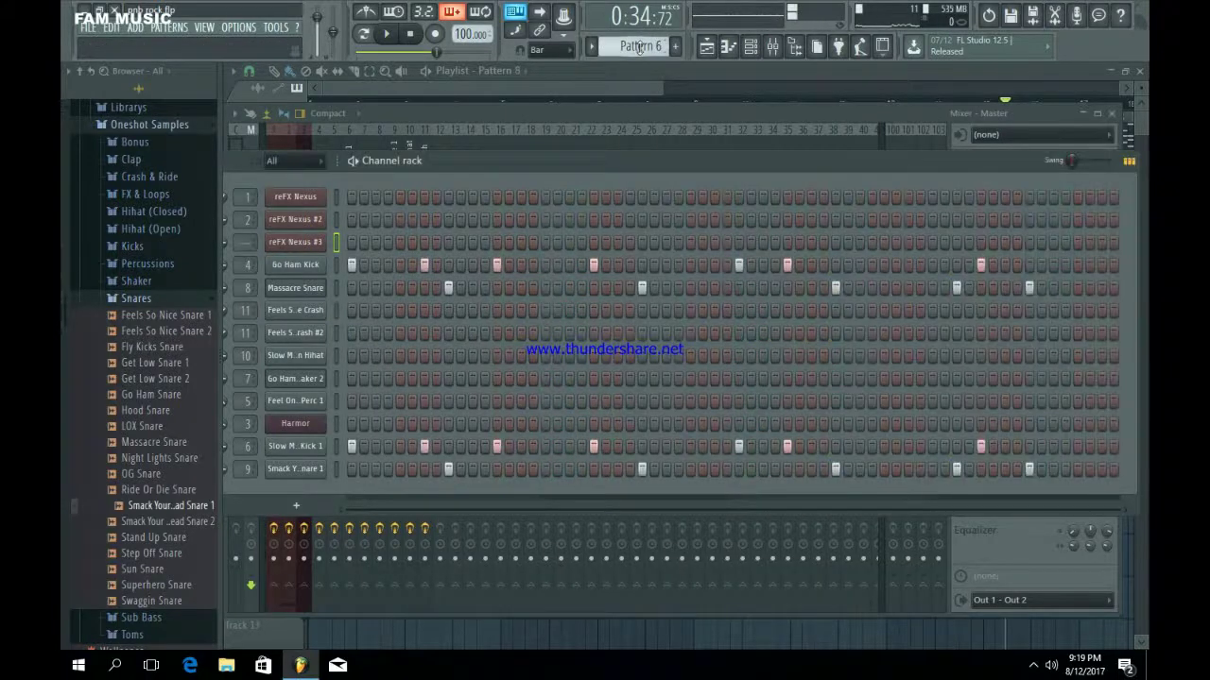
scroll(639, 47, "up", 1)
scroll(639, 47, "down", 4)
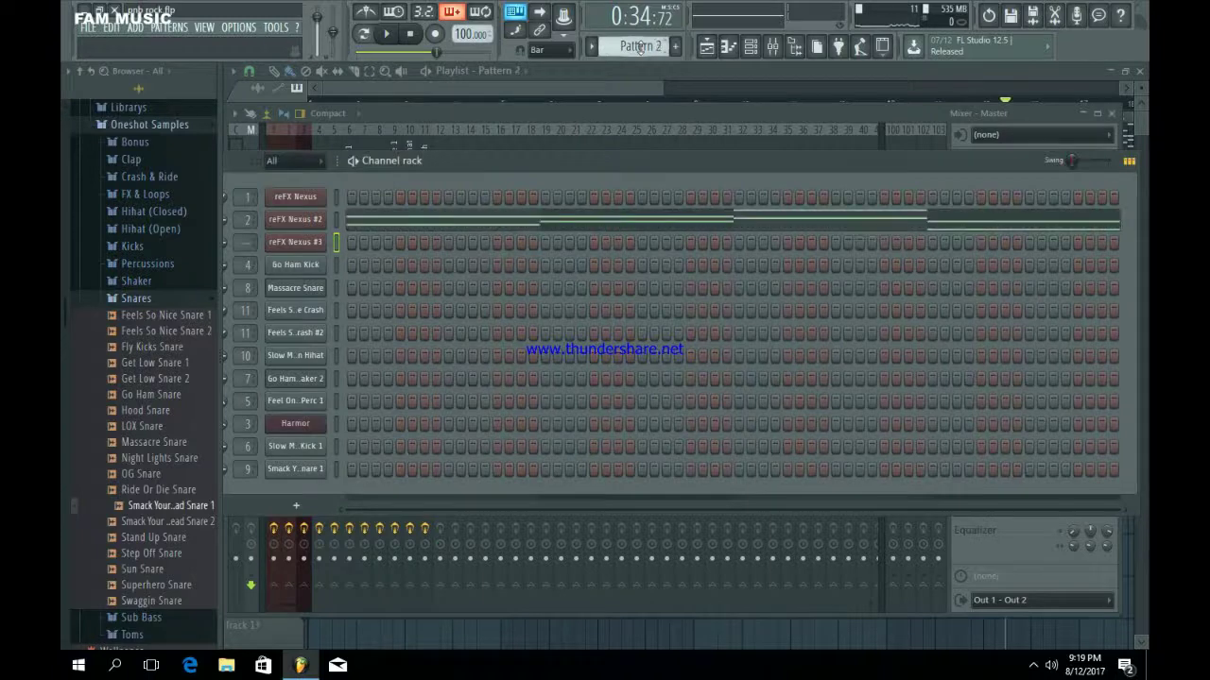
right_click(295, 243)
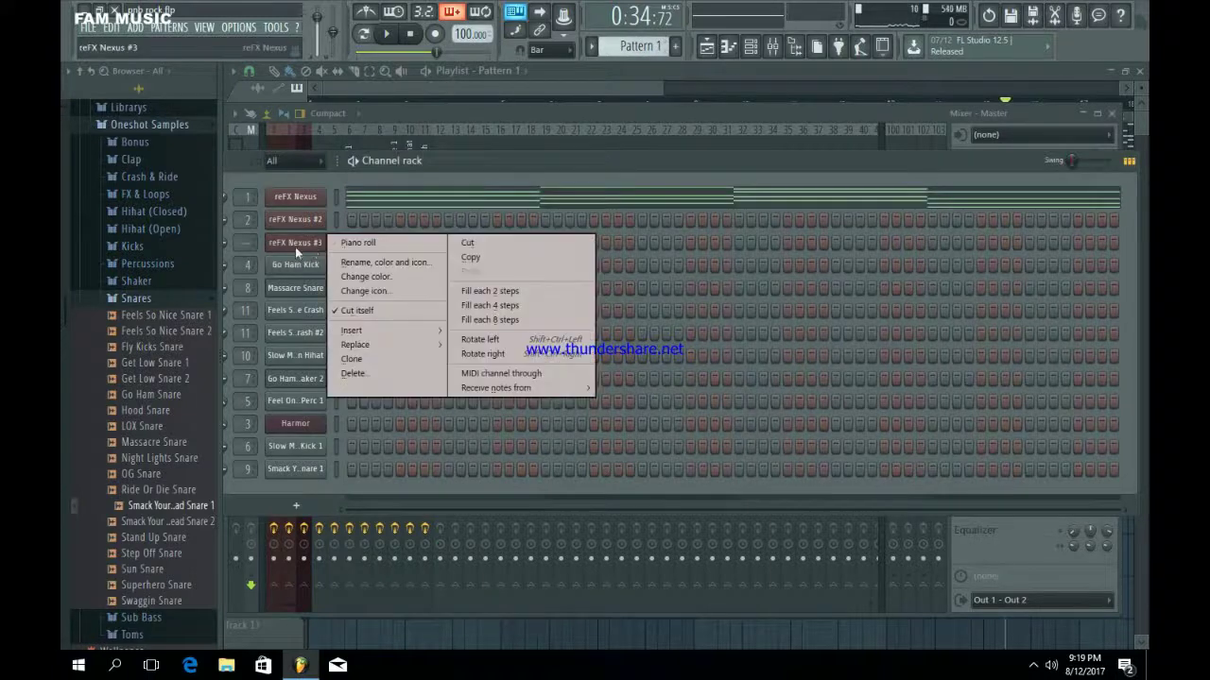
left_click(347, 244)
Set playback to pattern mode and place very short C5, F5 and A5 notes in bar 1 while listening to the chords.
left_click(364, 33)
key("space")
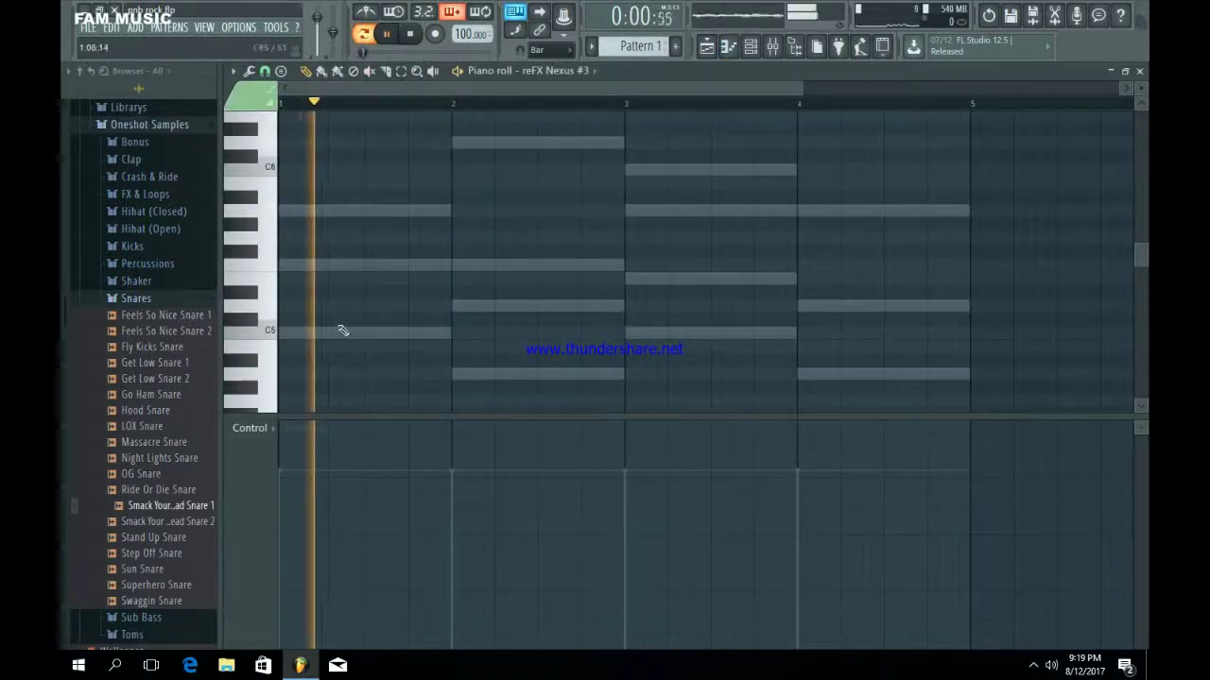
key("space")
left_click(281, 333)
key("space")
left_click(321, 264)
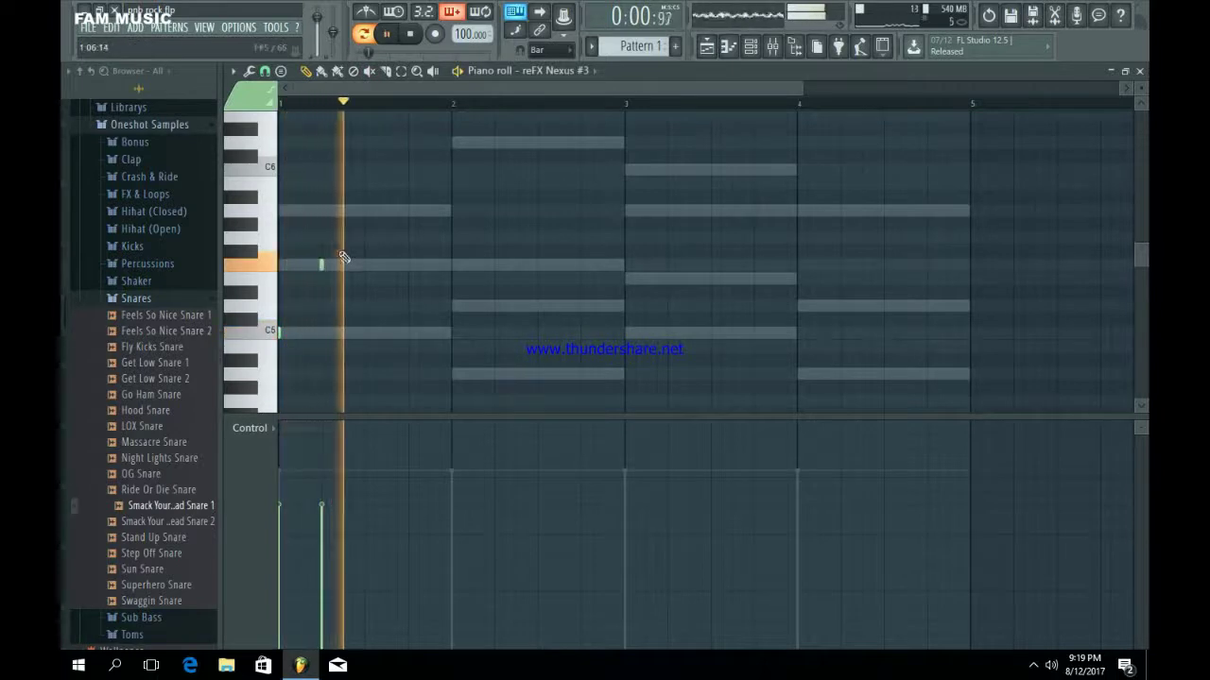
key("space")
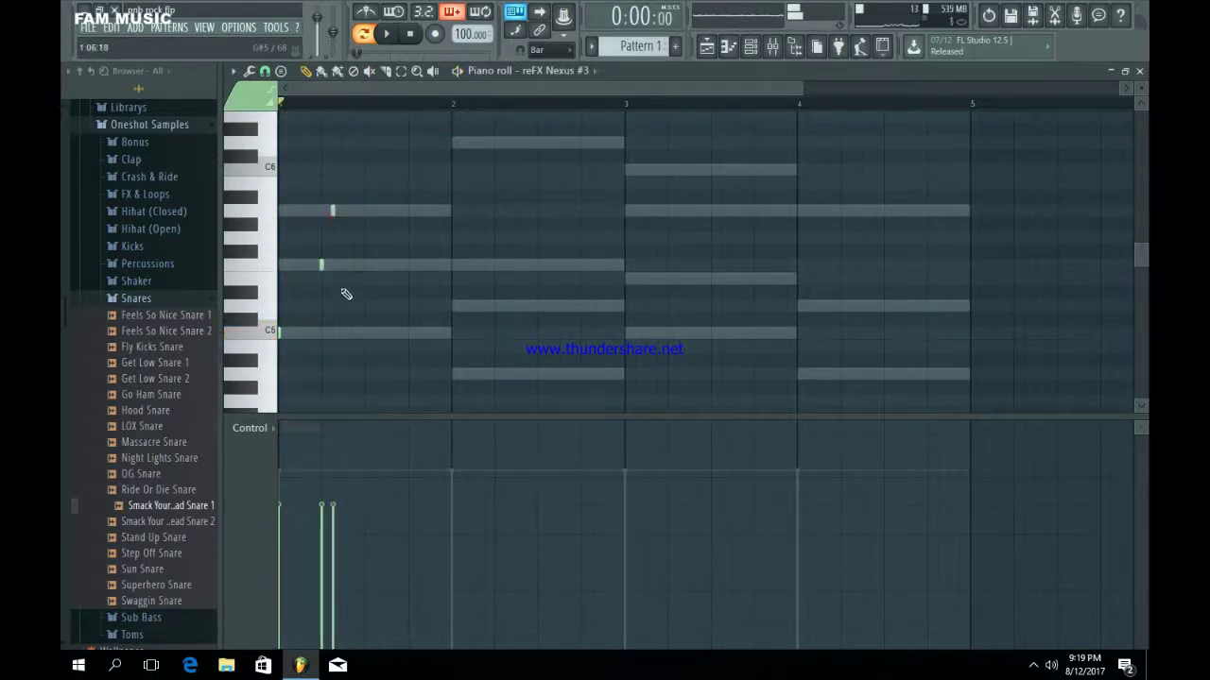
key("space")
Make the bar 1 C5 and F5 notes one step long, delete the A5 and add E5 on step 8 and C5 on step 9.
left_click_drag(800, 88, 540, 89)
key("space")
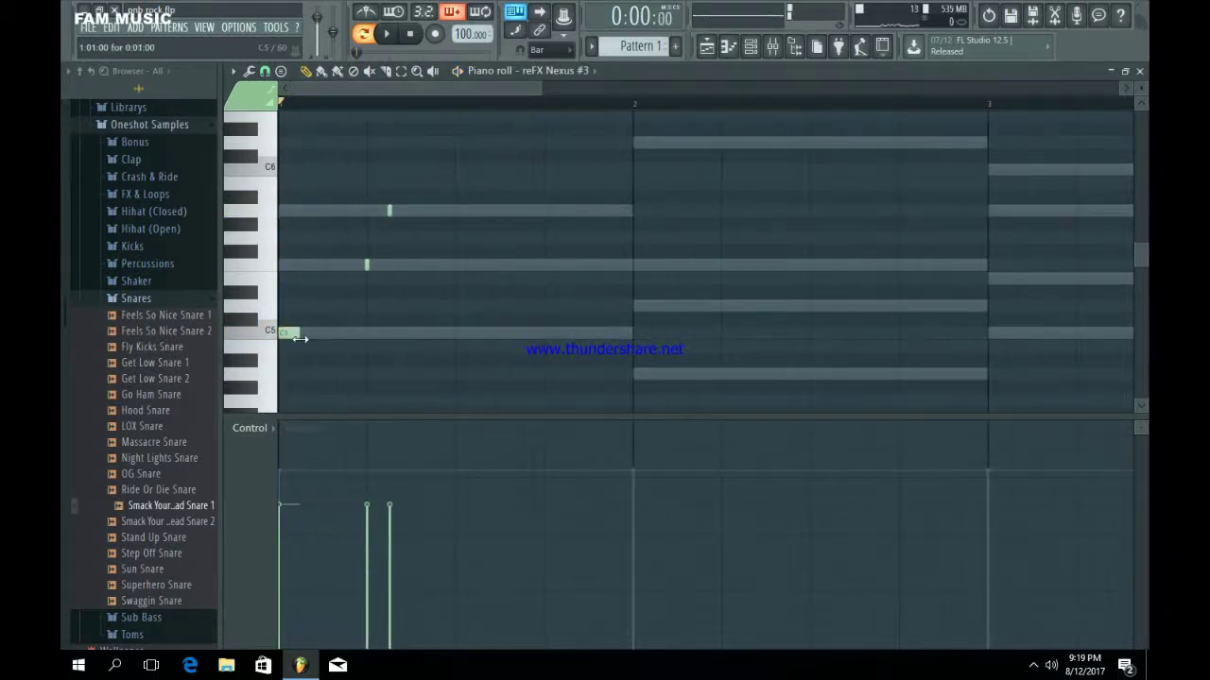
right_click(367, 265)
left_click(368, 265)
right_click(390, 210)
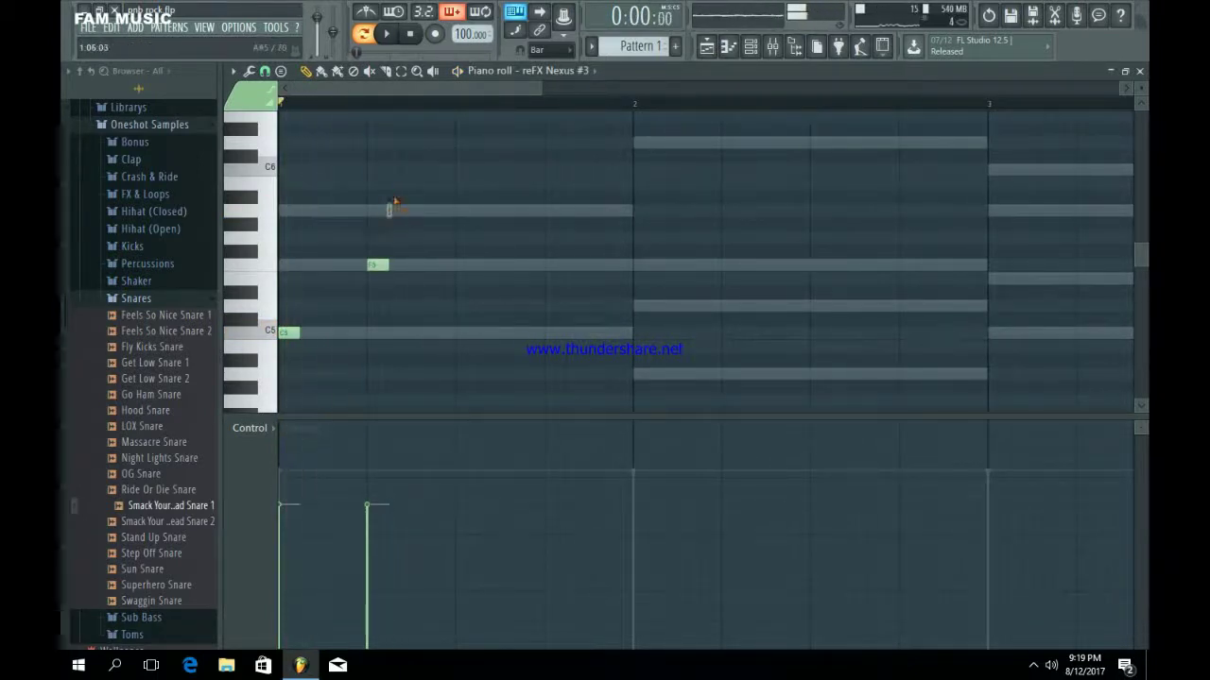
left_click(438, 279)
left_click(459, 334)
Try the last C5 of bar 1 on step 10, half a step further and on step 12, playing the pattern for each position.
key("space")
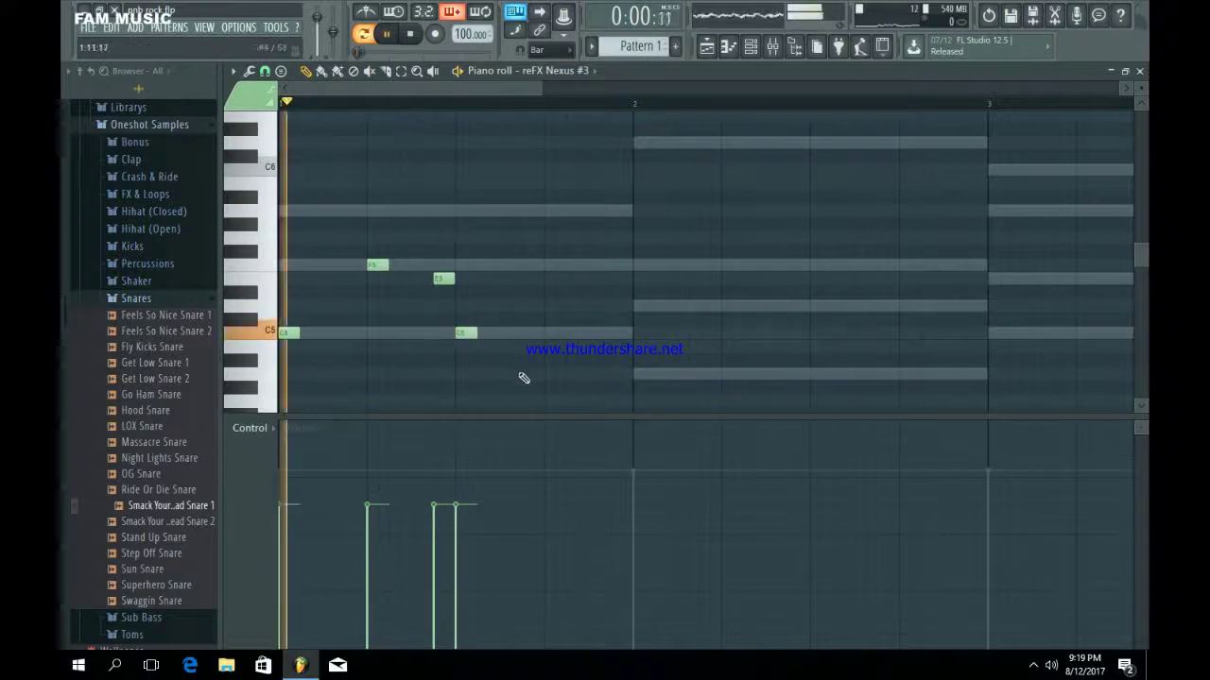
key("space")
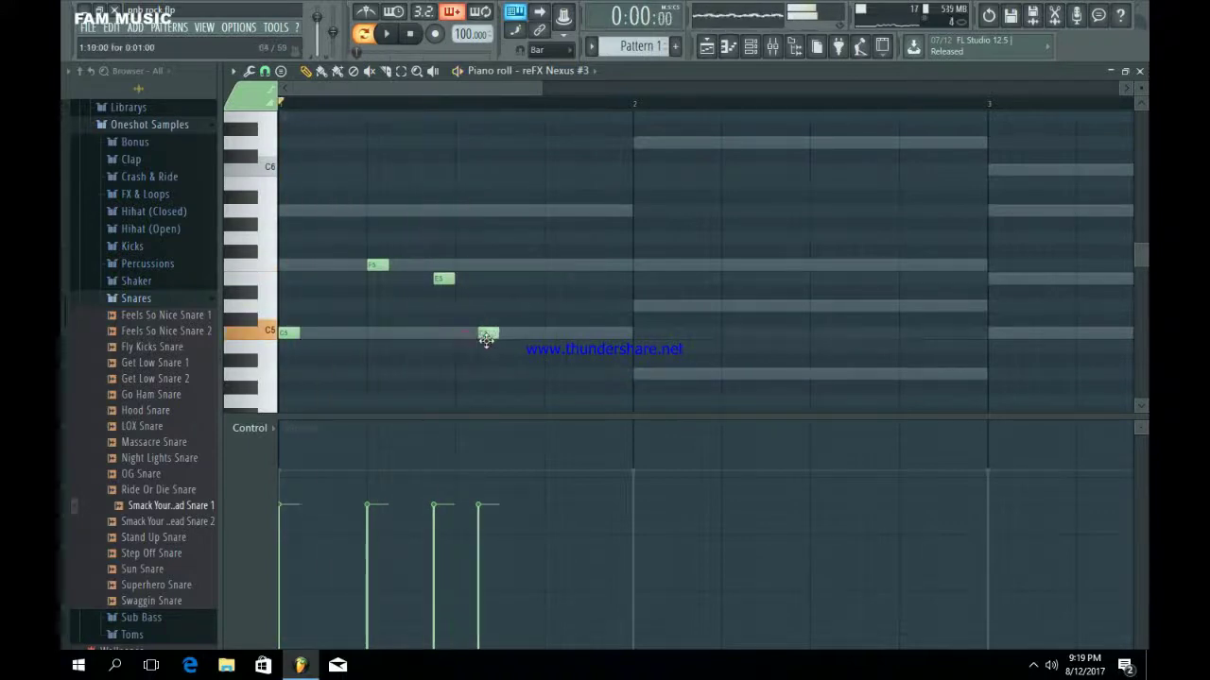
left_click_drag(493, 342, 483, 340)
key("space")
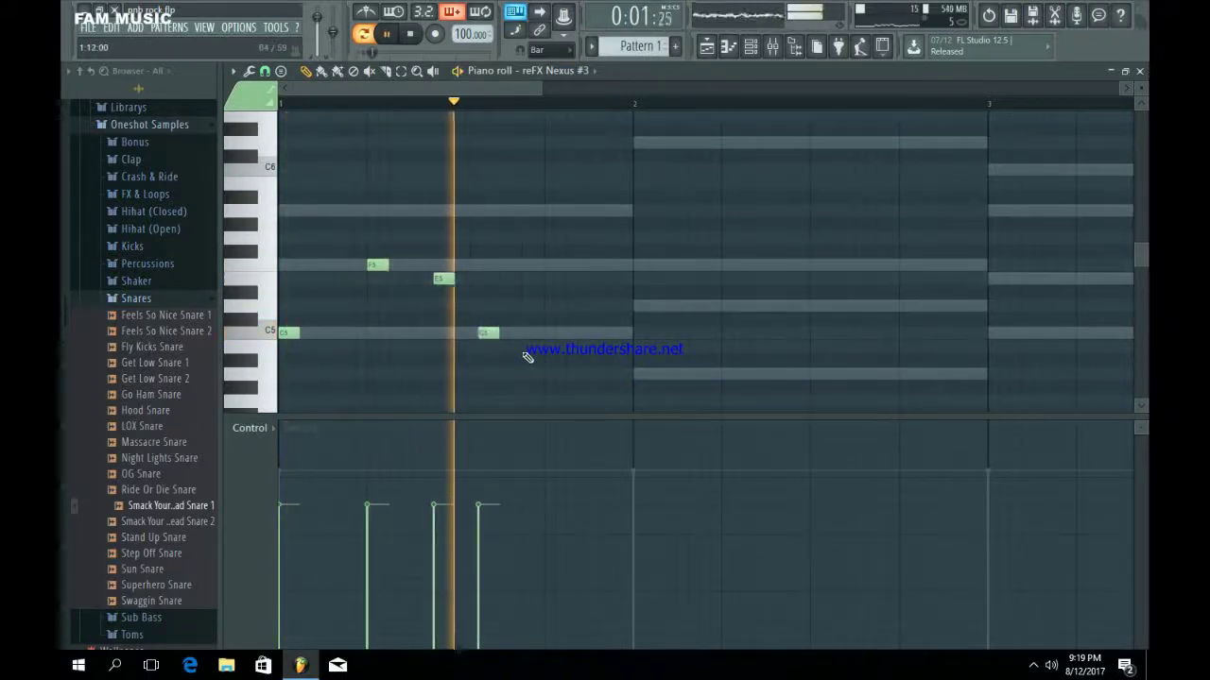
key("space")
key("space")
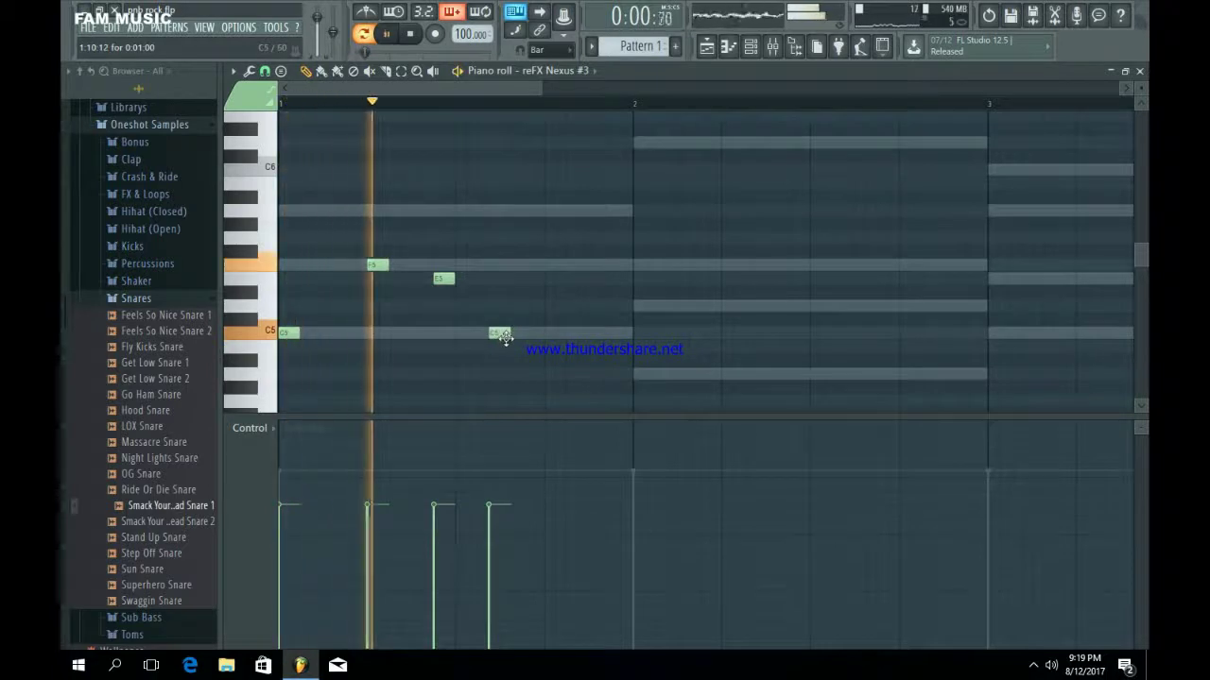
left_click_drag(506, 337, 536, 350)
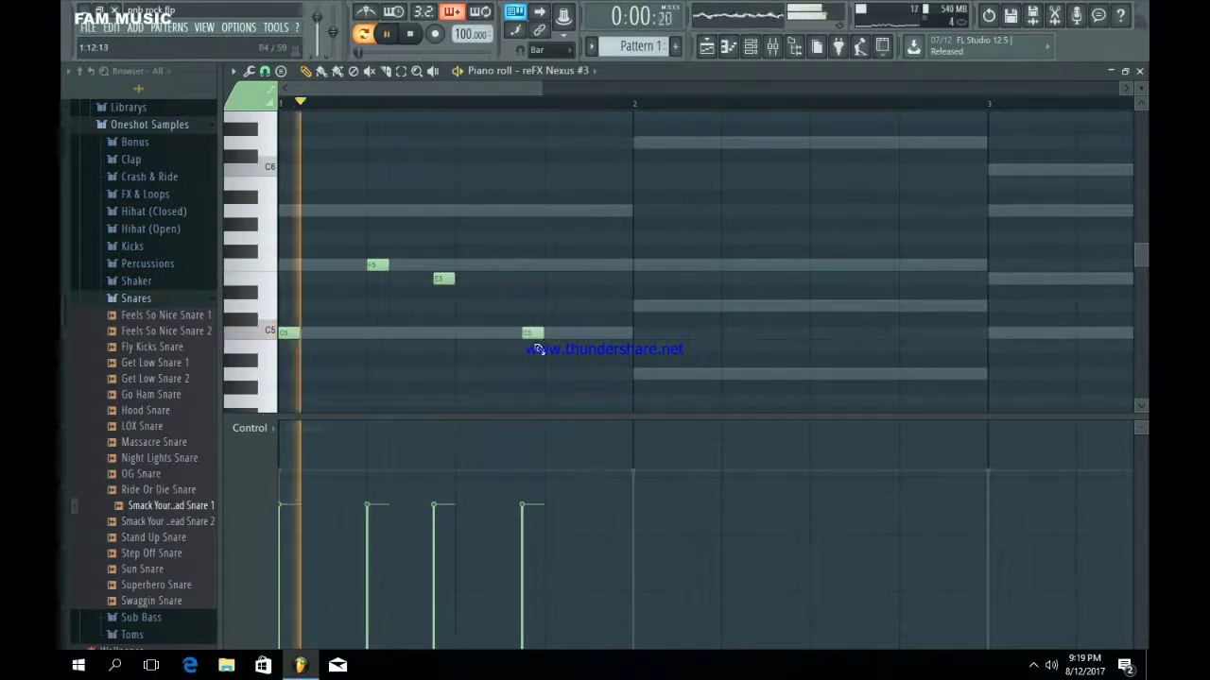
key("space")
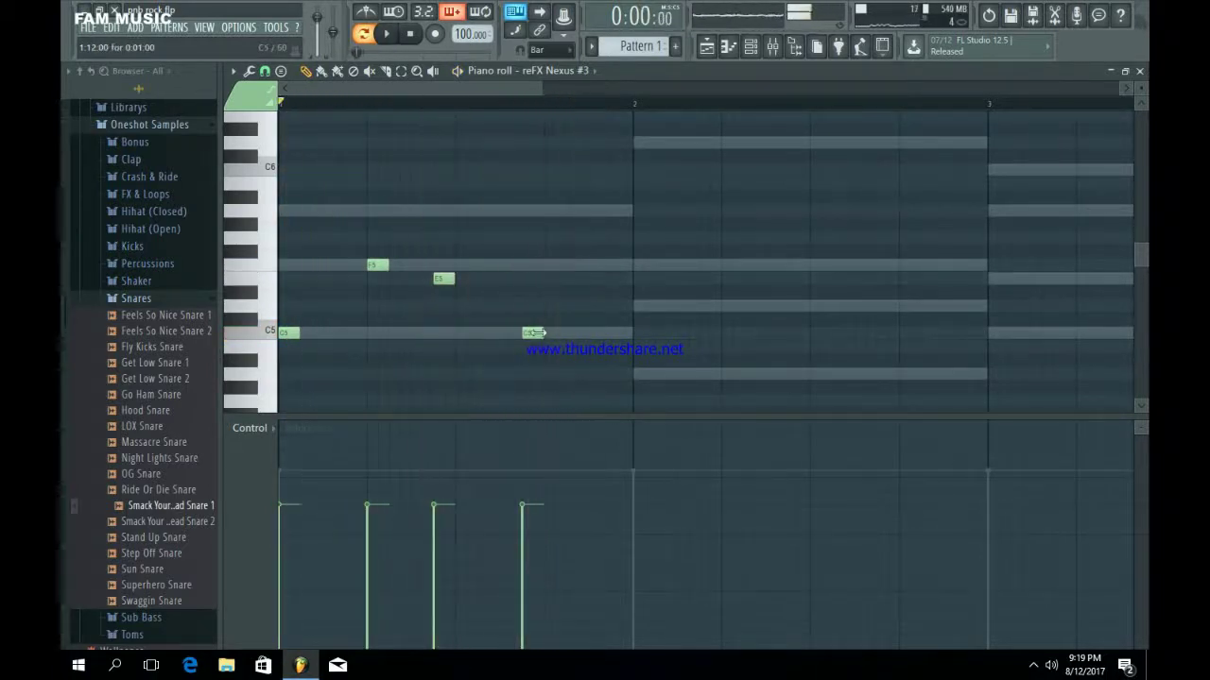
Move the last C5 of bar 1 to step 11 and play the phrase.
key("space")
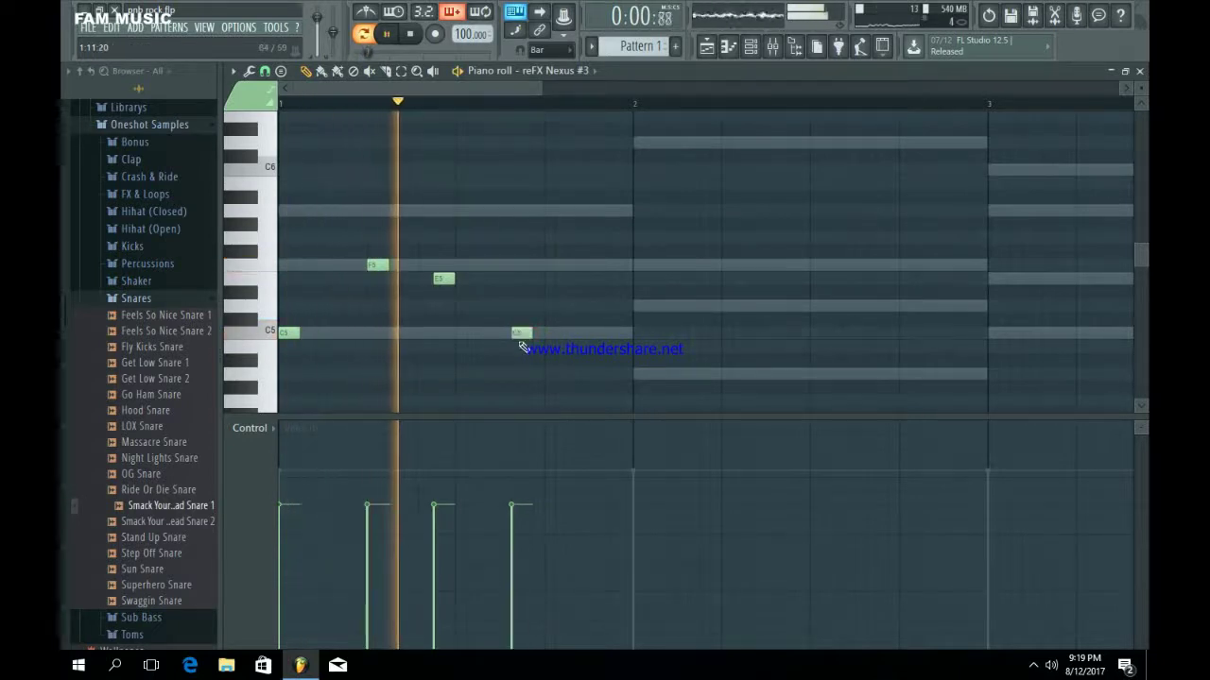
key("space")
left_click_drag(500, 337, 512, 337)
key("space")
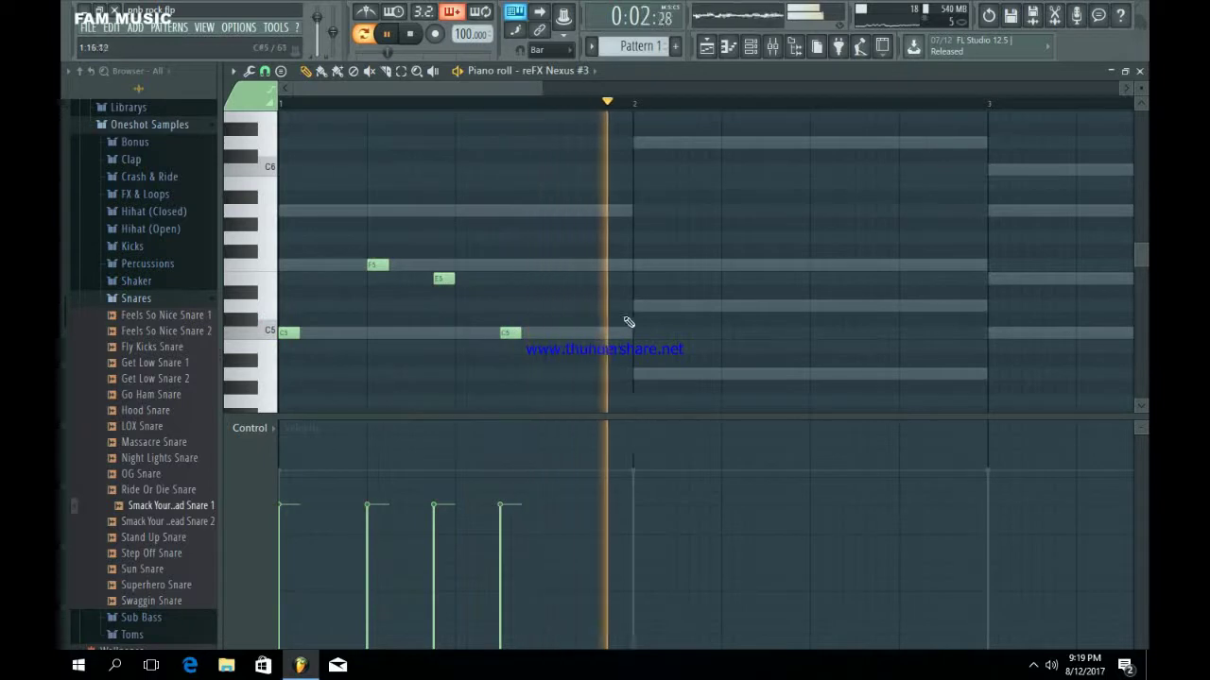
Add one-step notes in bar 2: D5 on step 1, F5 on step 5, A5 on step 8 and F5 on step 11.
key("space")
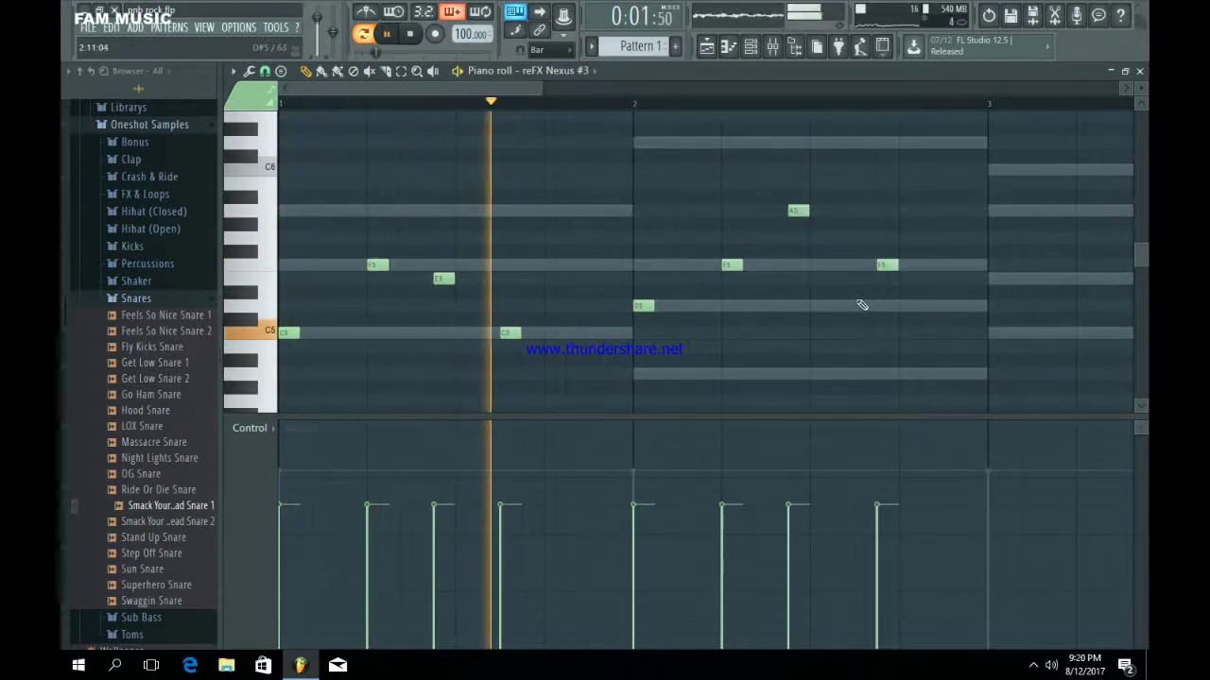
left_click_drag(495, 86, 581, 94)
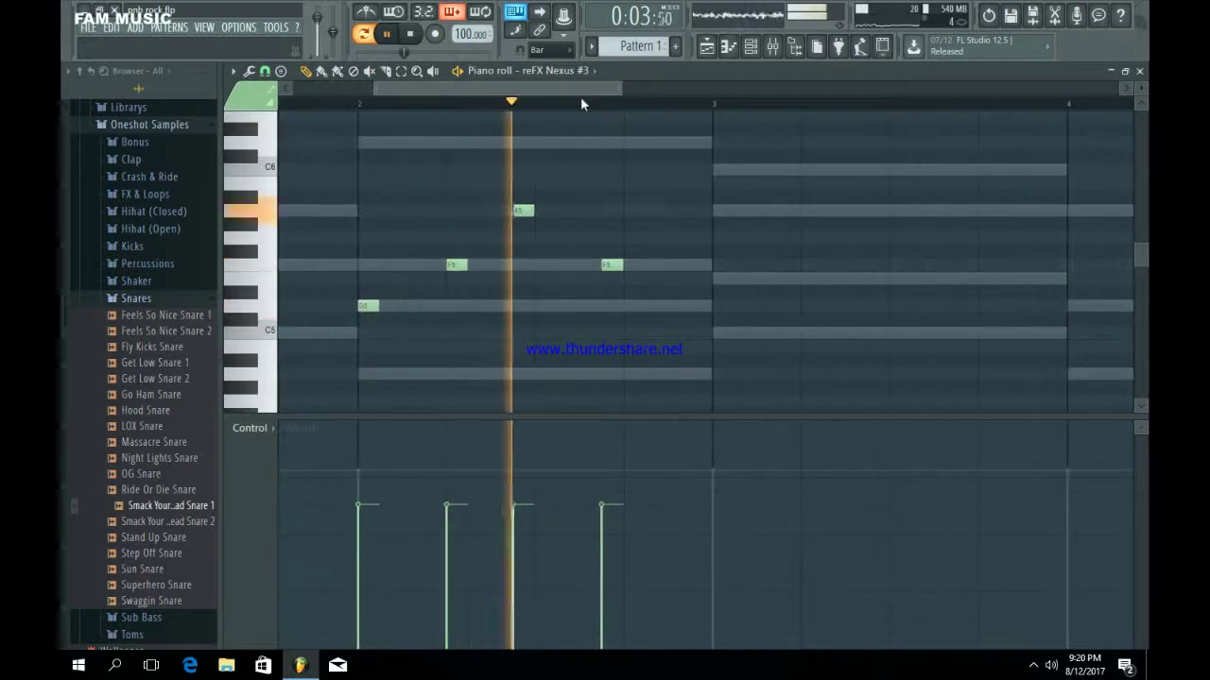
key("space")
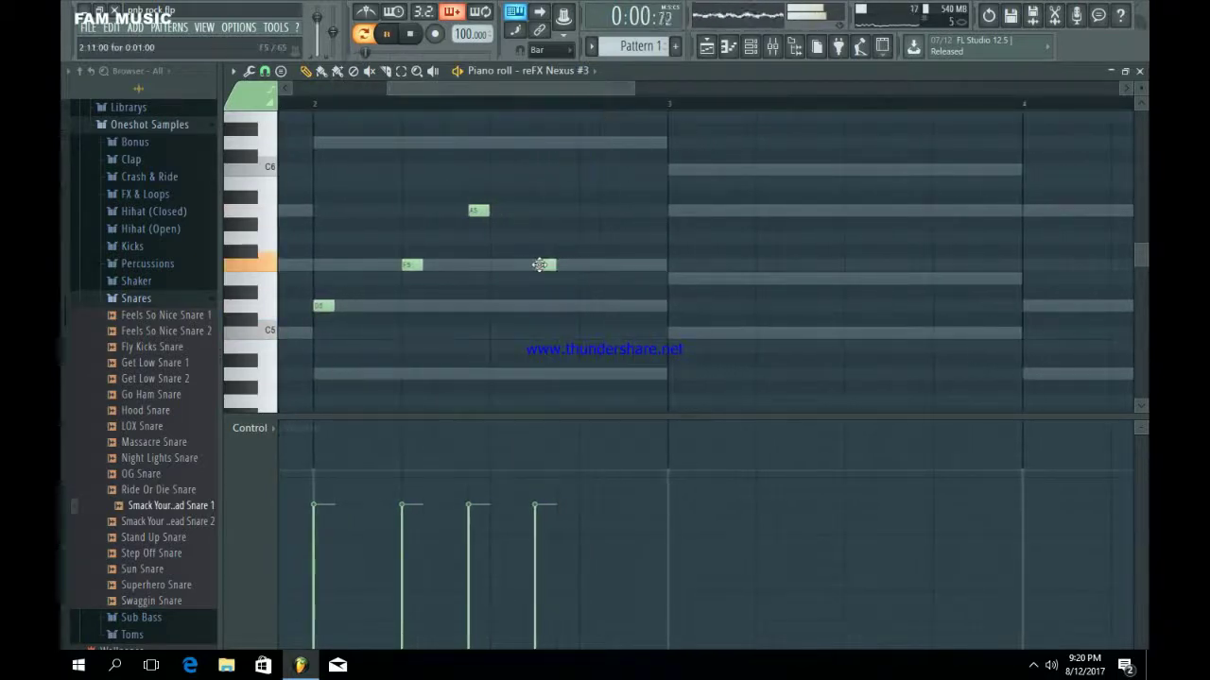
Add one-step notes in bar 3: C6 on step 1, A5 on step 5 and E5 on step 9.
left_click_drag(539, 94, 590, 112)
left_click(764, 170)
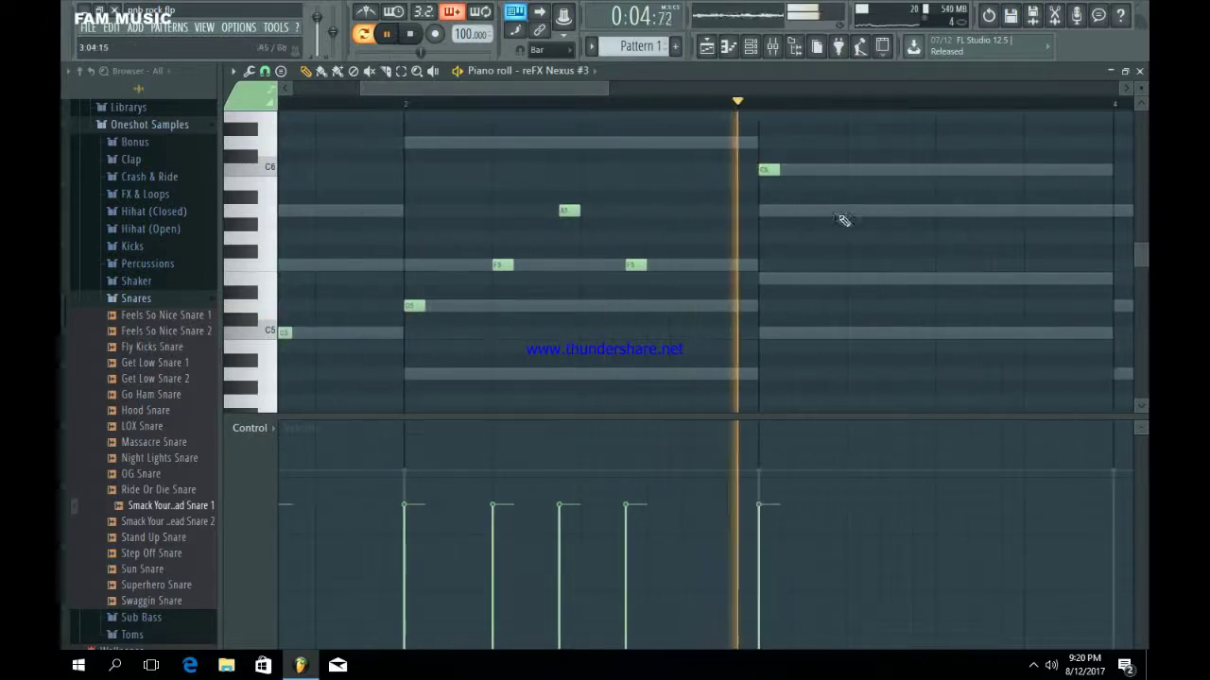
left_click(855, 210)
left_click(941, 280)
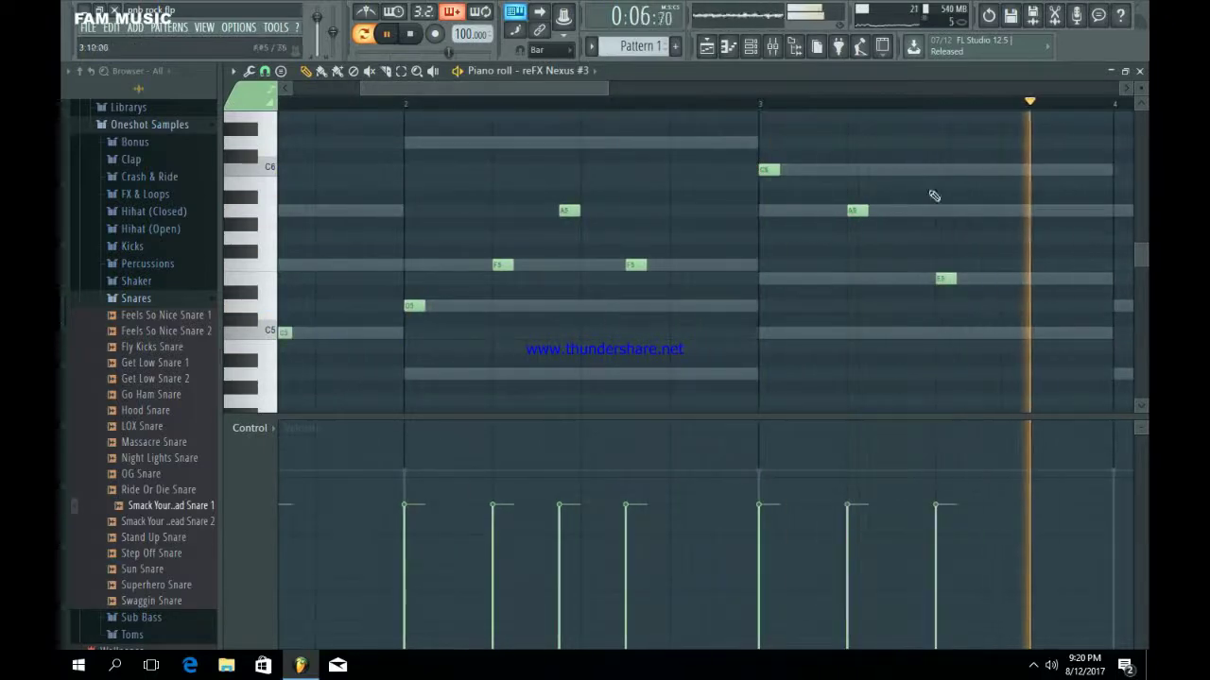
Add A5, F5, C5 and A4 on steps 1, 5, 9 and 16 of bar 4, then play the bar's ending.
left_click(524, 78)
left_click(489, 86)
left_click_drag(489, 86, 641, 165)
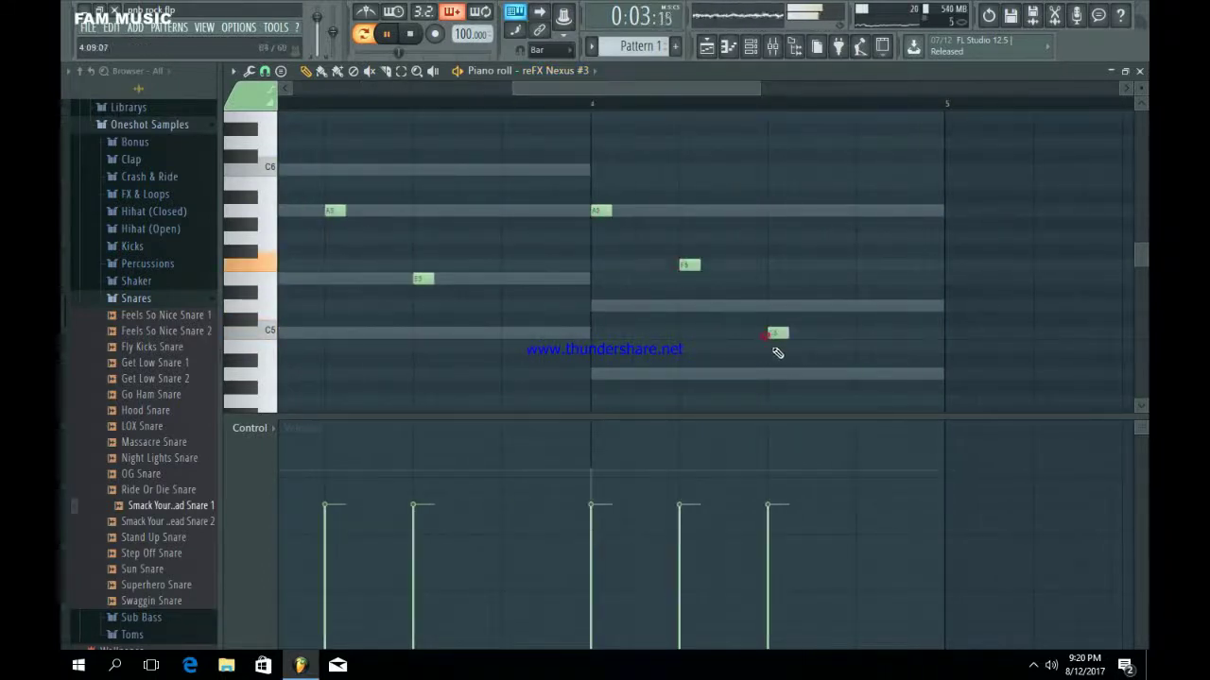
left_click(925, 346)
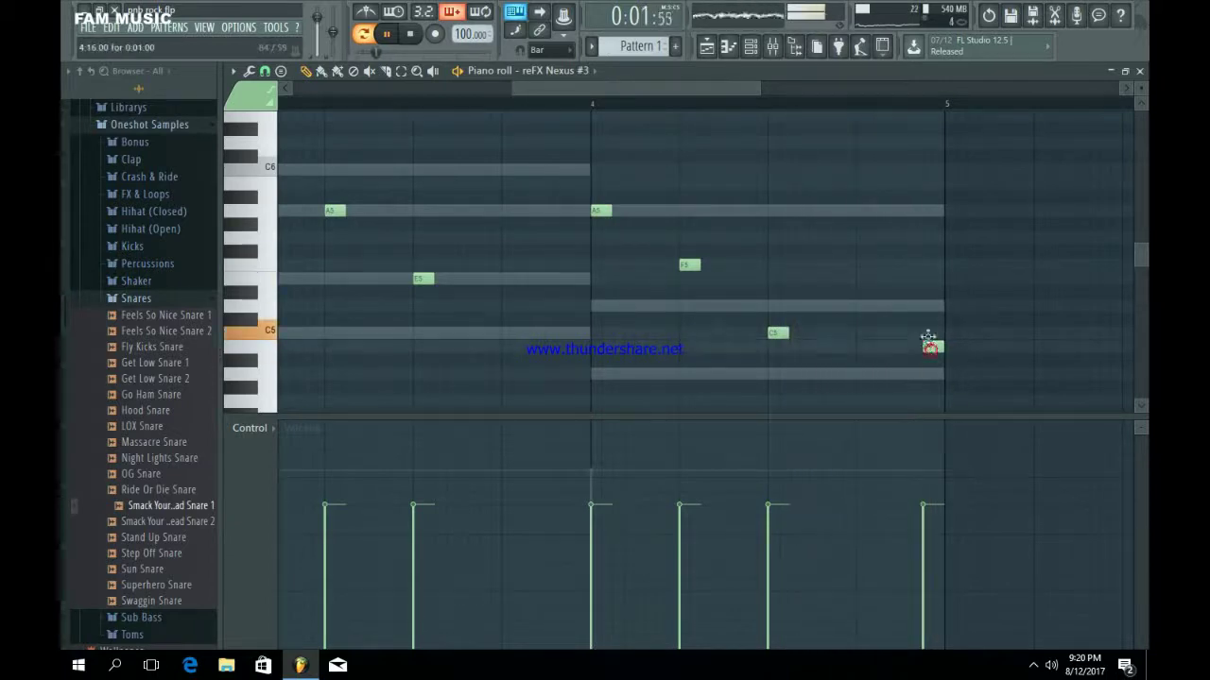
left_click(873, 104)
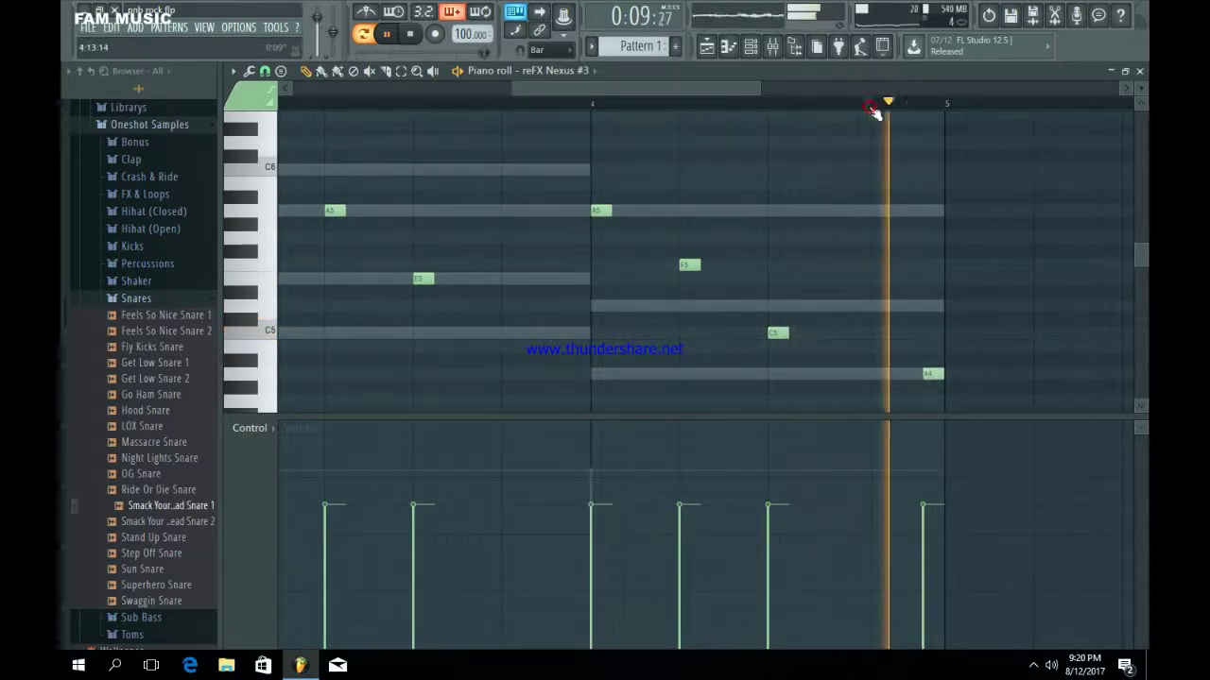
Route the reFX Nexus #3 bell channel to mixer track 12, lower its volume and solo the track.
left_click(738, 52)
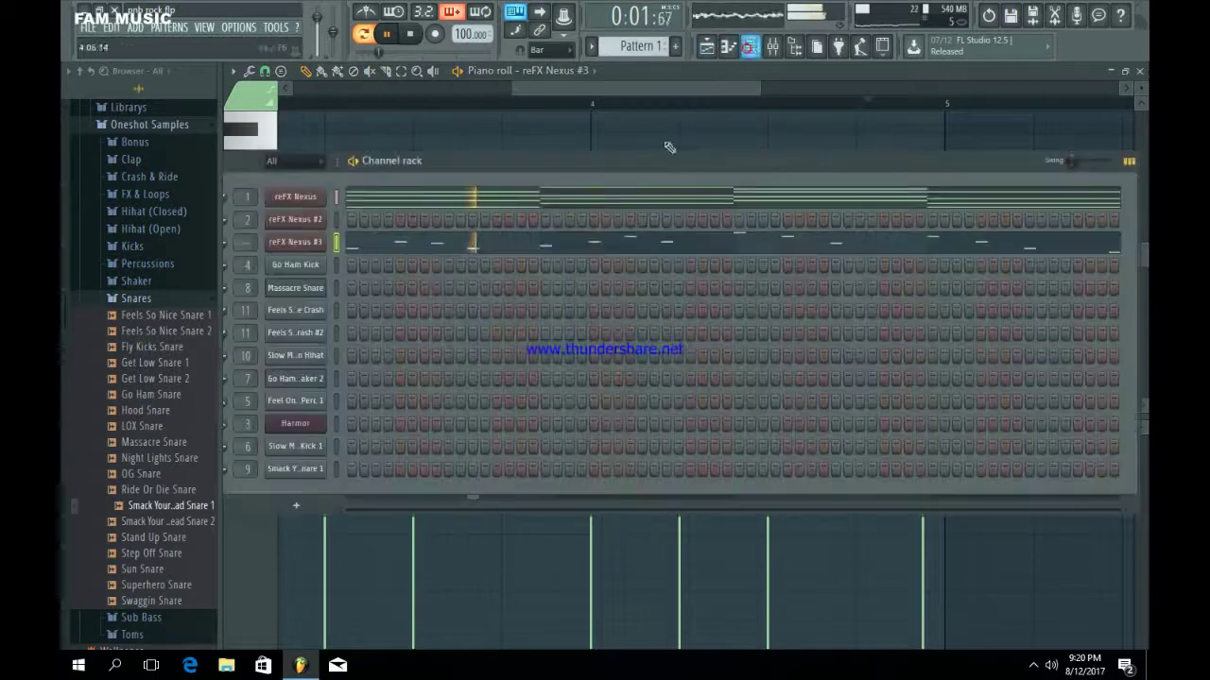
left_click(308, 244)
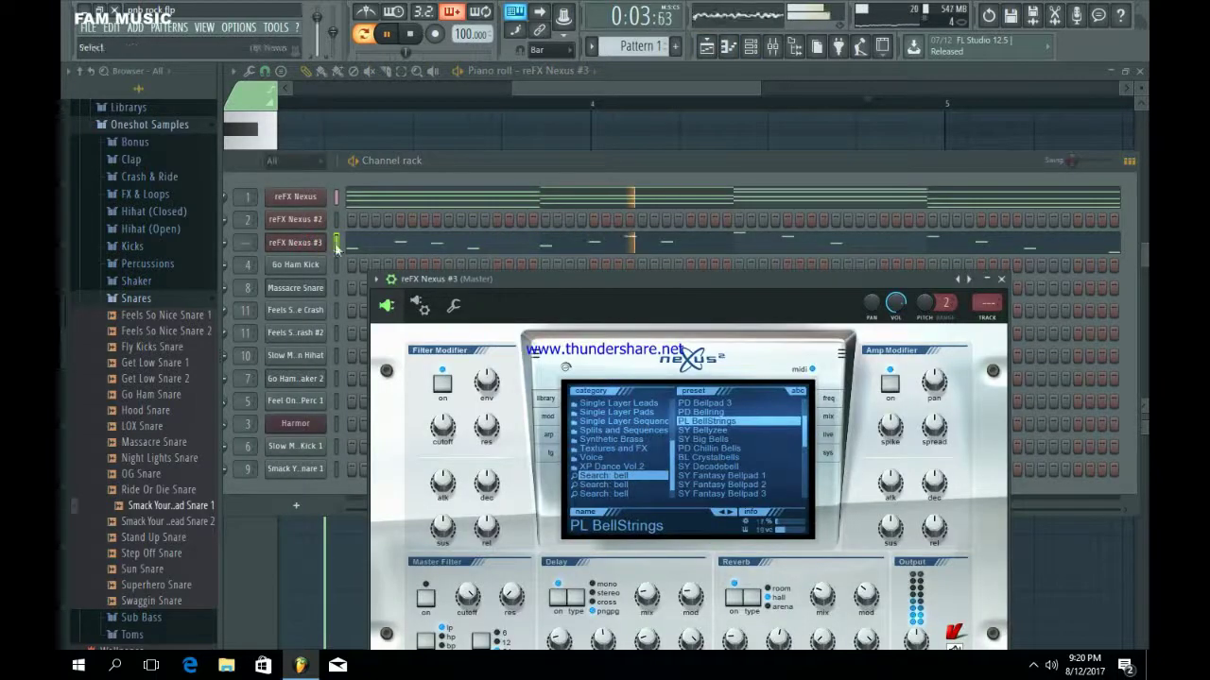
key("F9")
right_click(448, 322)
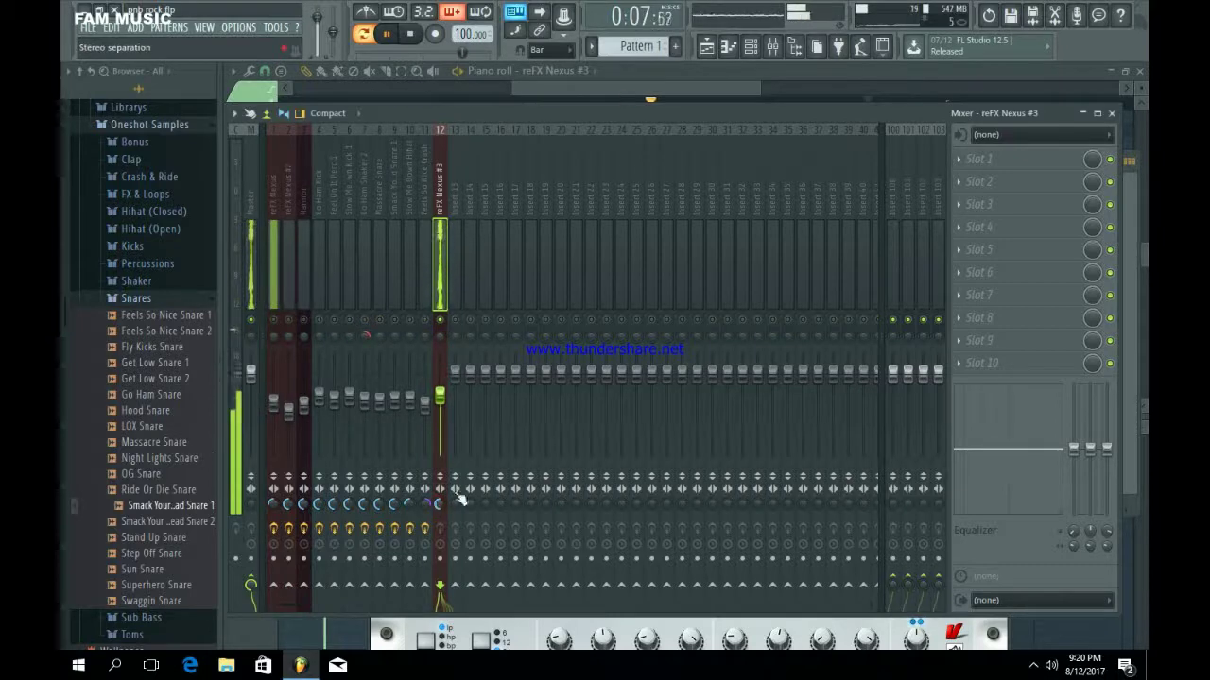
Load Fruity Stereo Shaper in the first effect slot of mixer track 12 and apply its Stereoize 3 preset.
left_click(1008, 159)
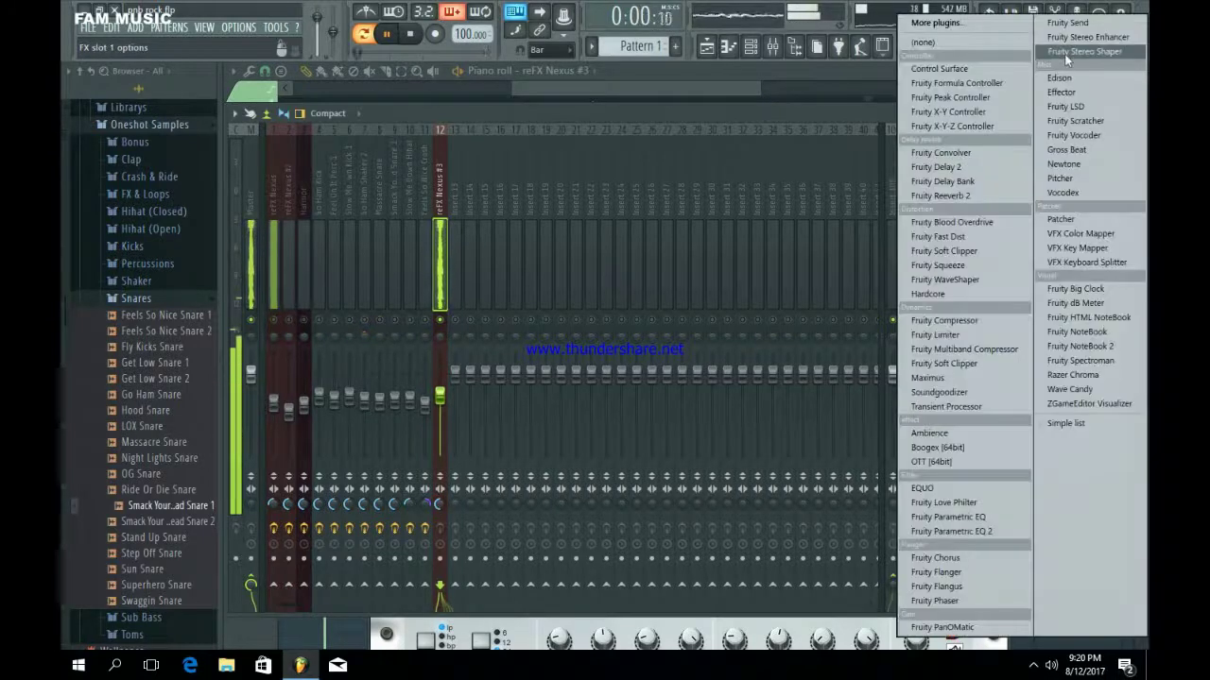
left_click(1064, 54)
left_click(440, 181)
mouse_move(473, 200)
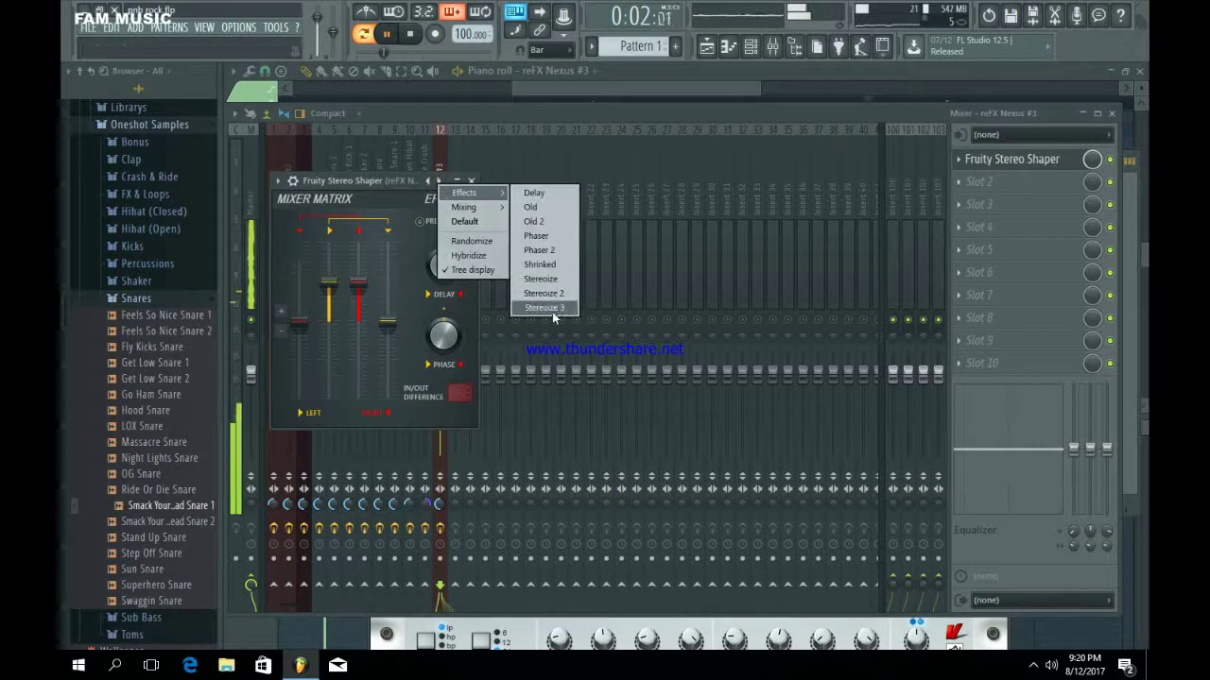
left_click(548, 308)
left_click(479, 181)
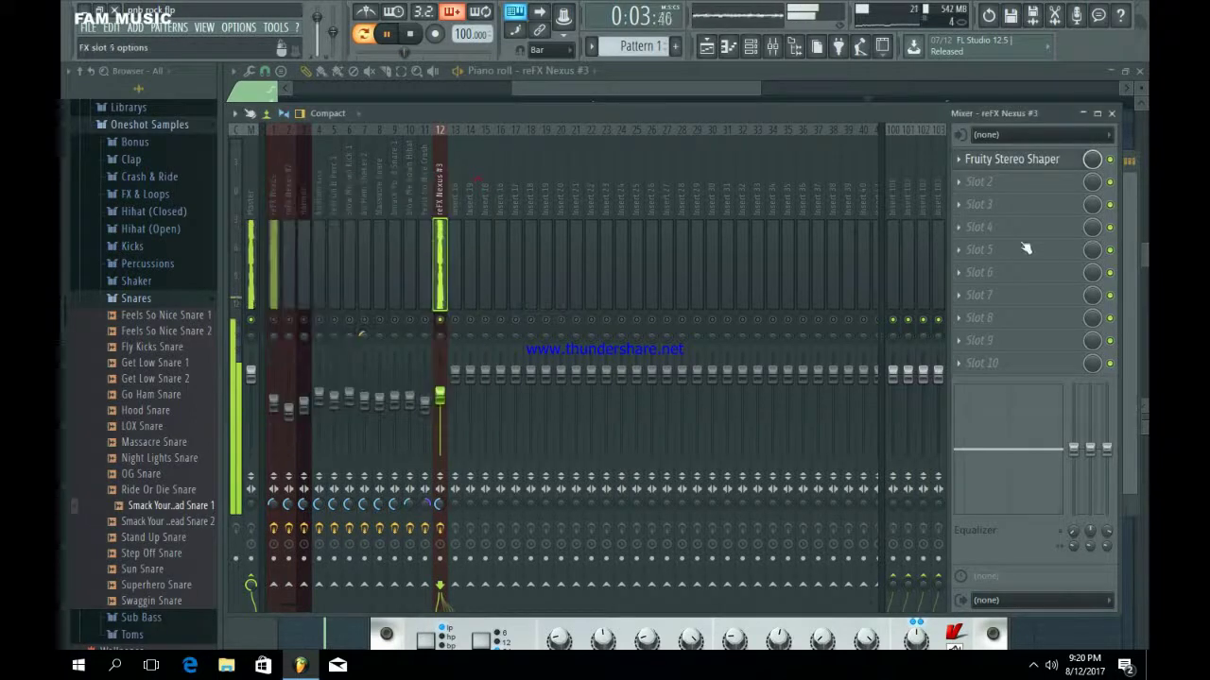
Load Fruity Reeverb 2 in the second effect slot of mixer track 12 and adjust its wet level.
left_click(1021, 193)
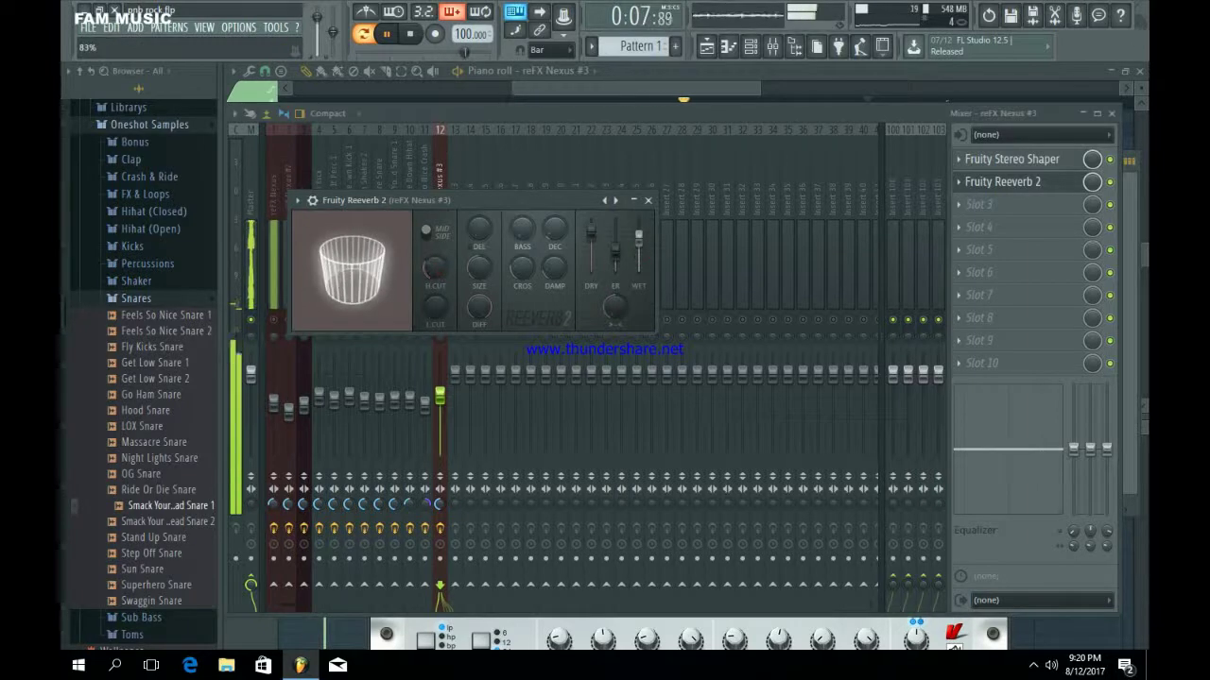
left_click(648, 200)
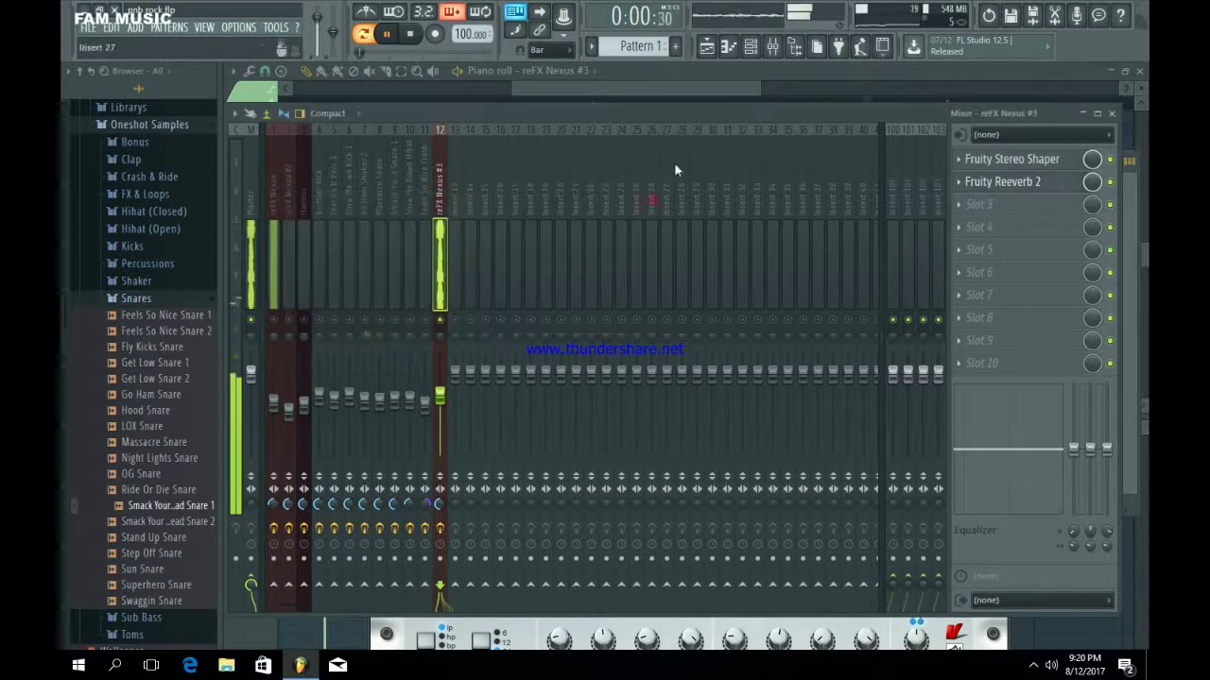
Set the delay mix of the reFX Nexus #3 bell instrument to 0.
left_click(752, 49)
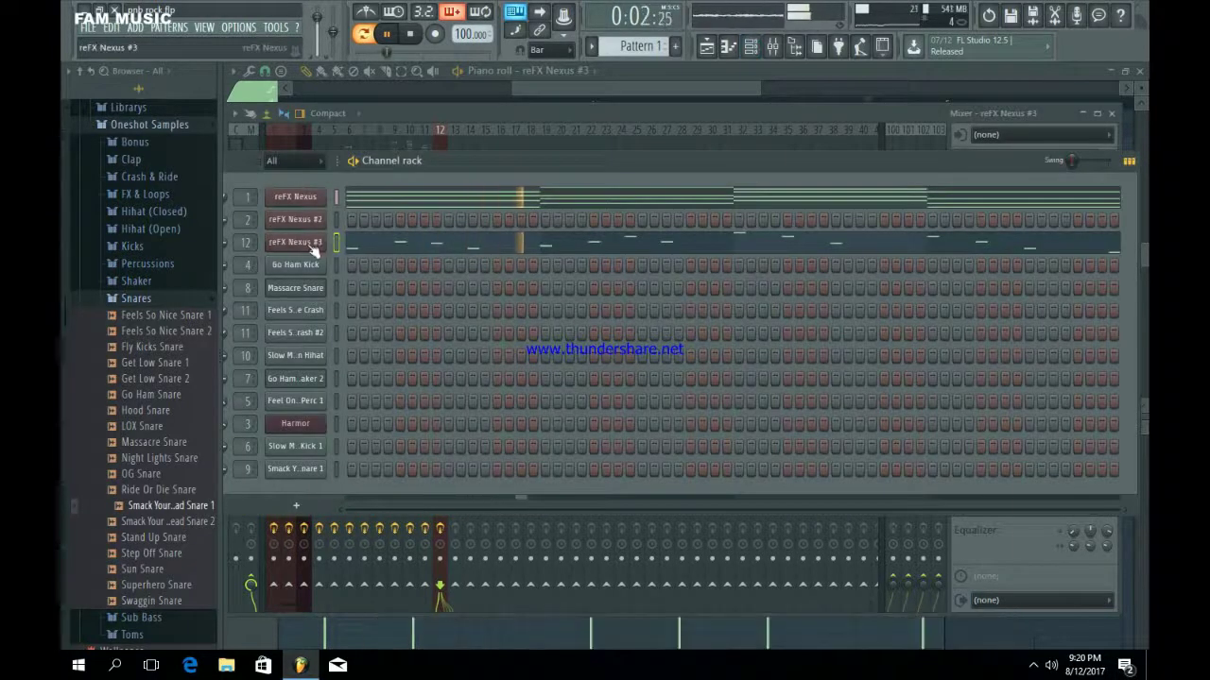
left_click(301, 243)
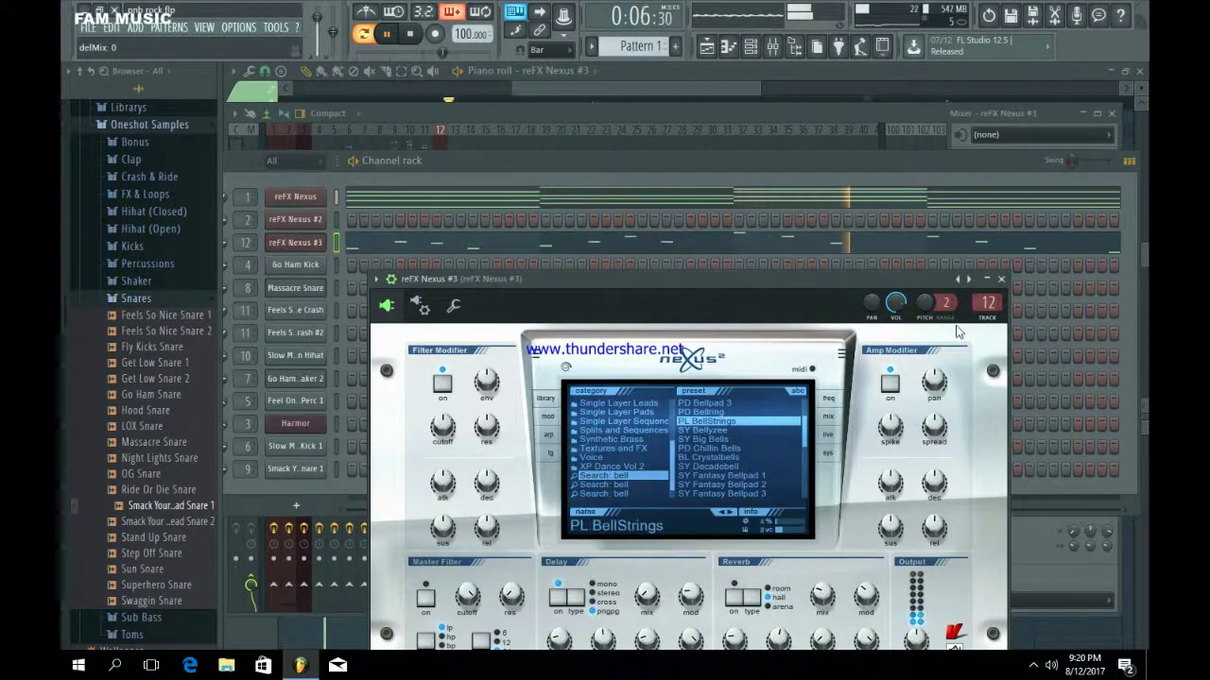
left_click(1001, 280)
left_click(707, 47)
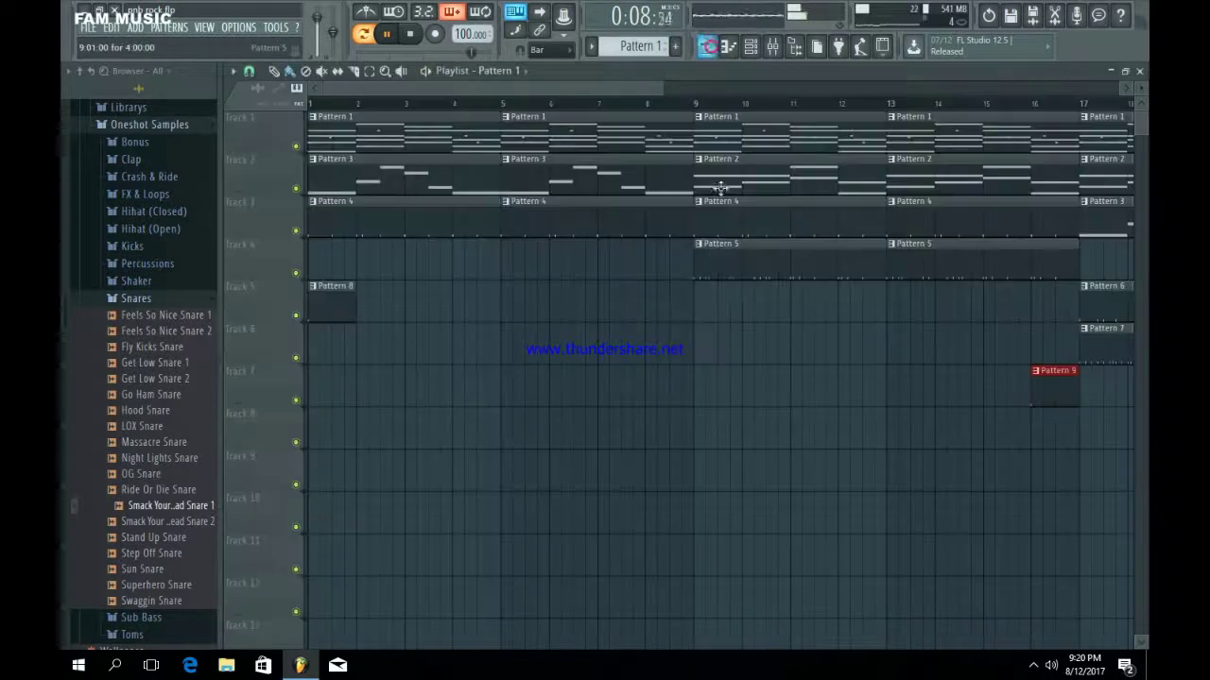
left_click_drag(594, 88, 747, 88)
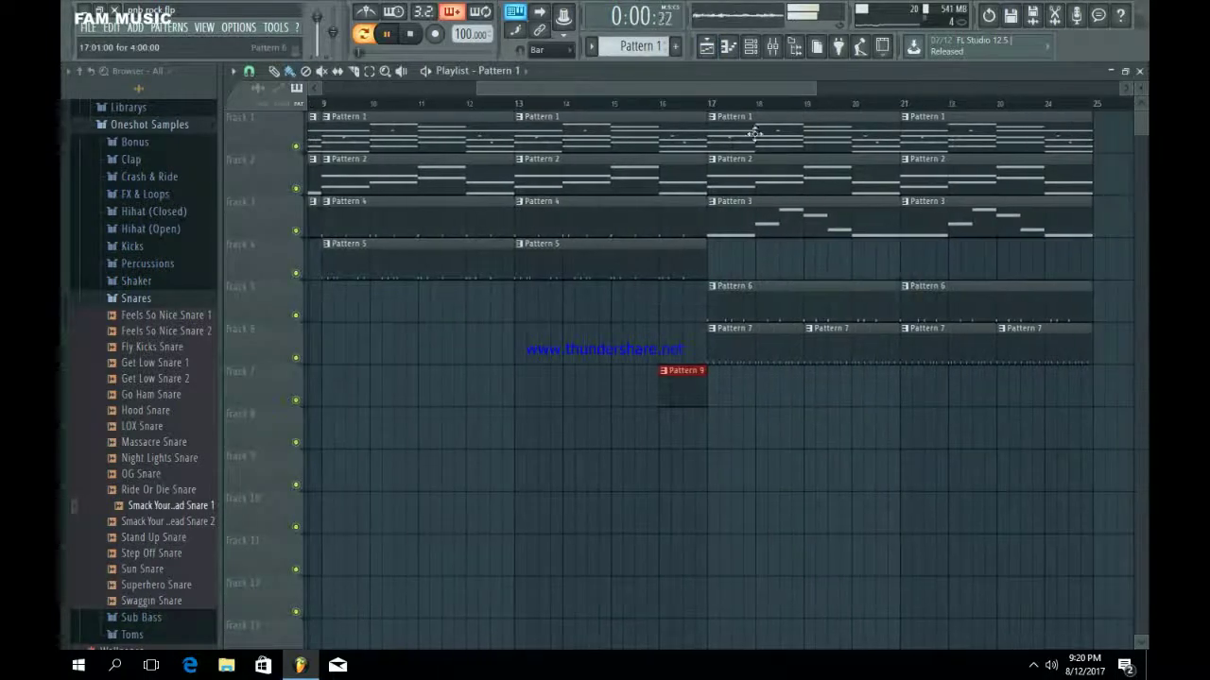
left_click(732, 434)
right_click(737, 430)
Move the reFX Nexus #3 bell melody out of Pattern 1 into the empty Pattern 10.
left_click(751, 47)
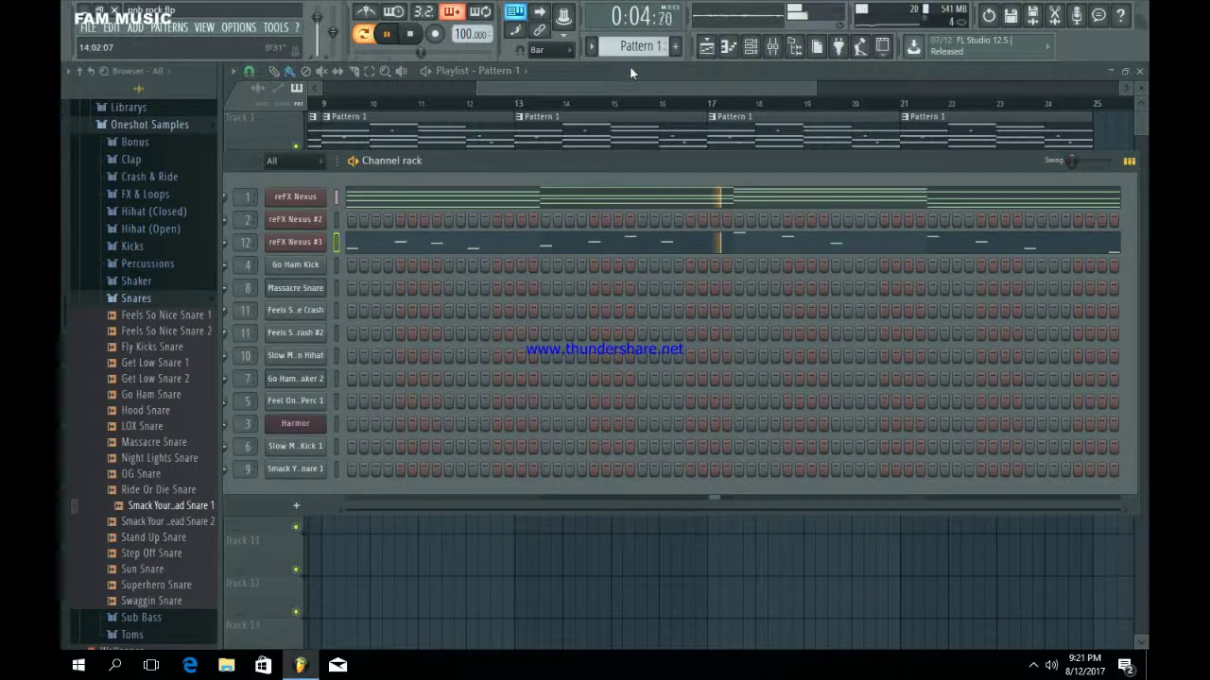
scroll(636, 46, "down", 6)
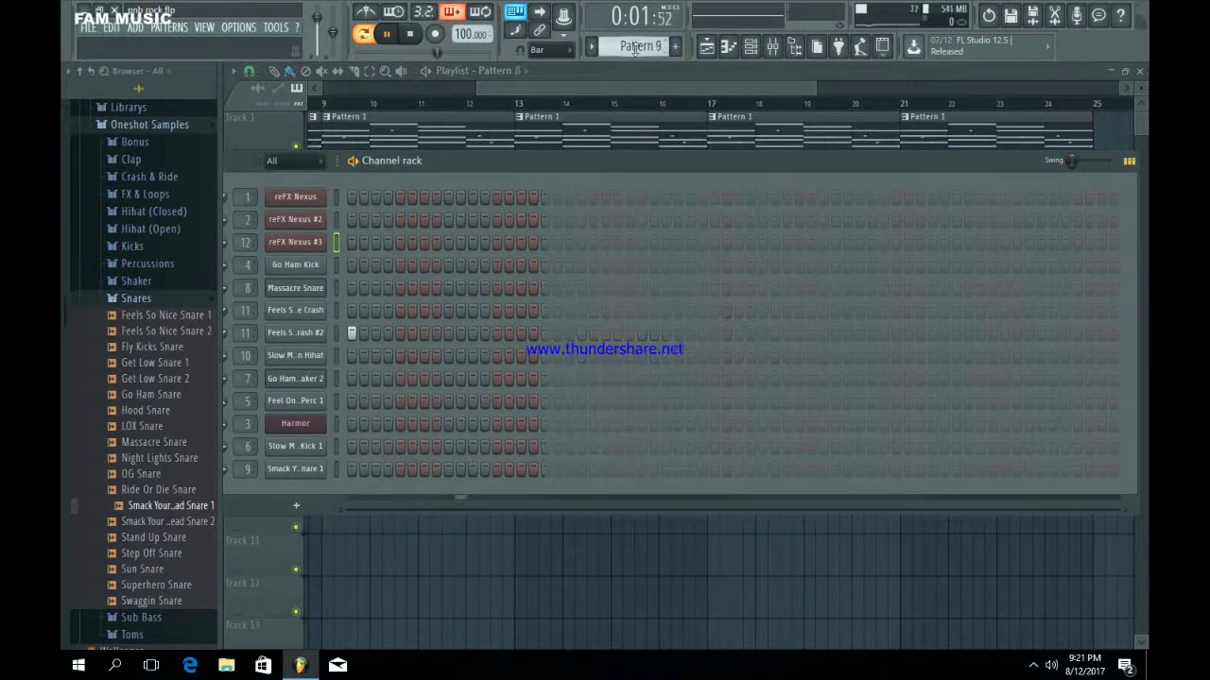
scroll(634, 49, "up", 5)
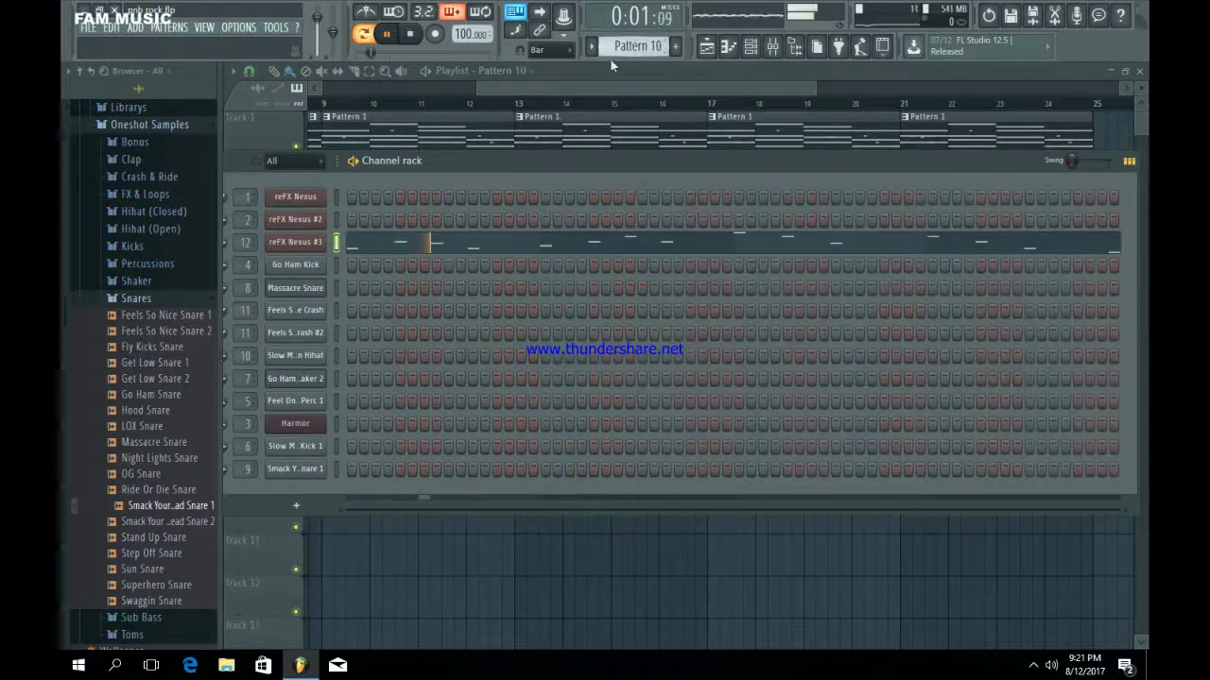
scroll(609, 49, "up", 2)
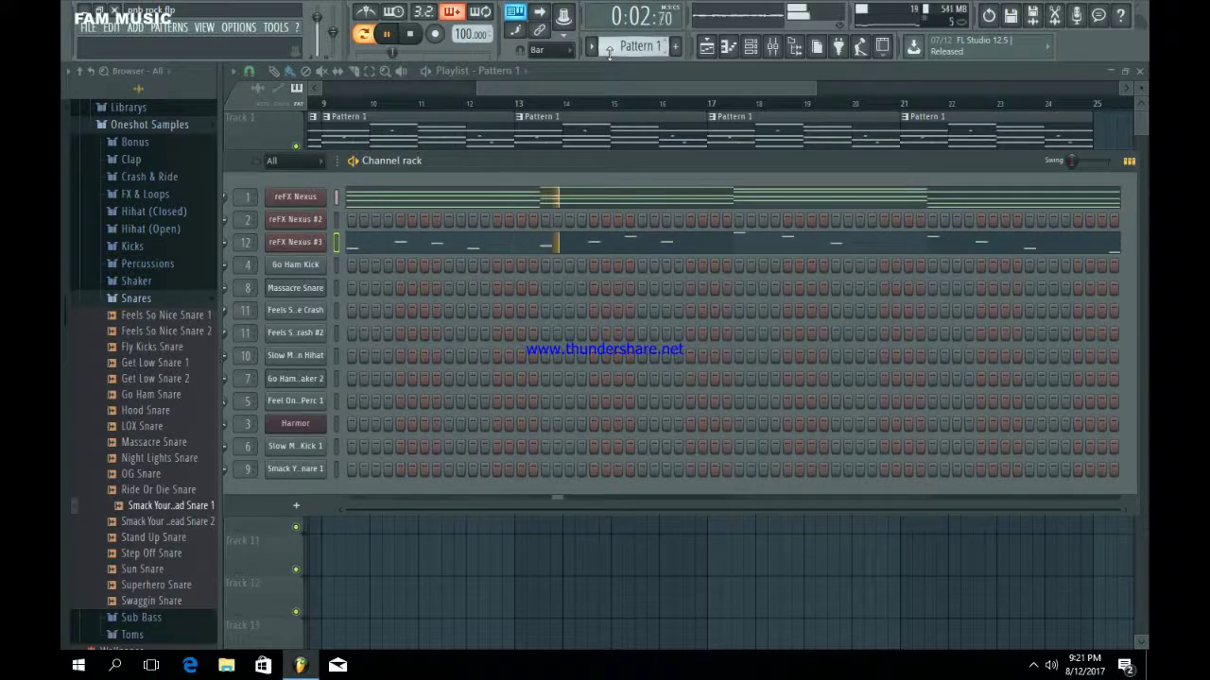
scroll(608, 52, "down", 1)
scroll(608, 52, "down", 5)
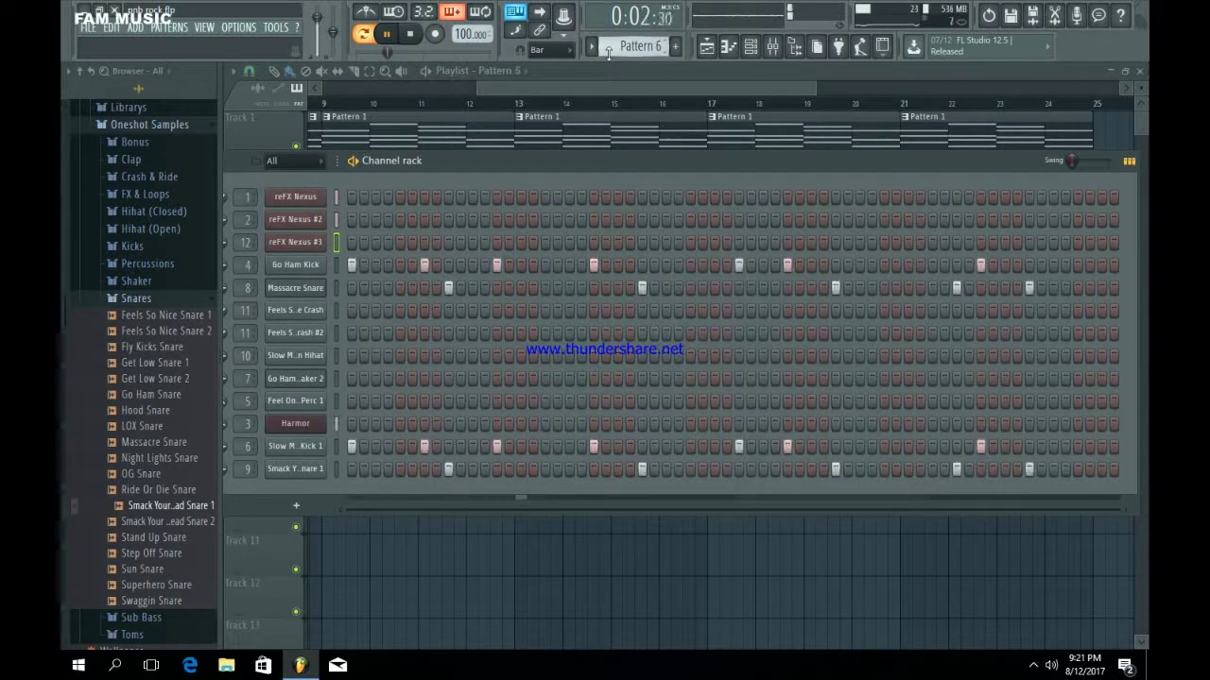
scroll(608, 52, "down", 2)
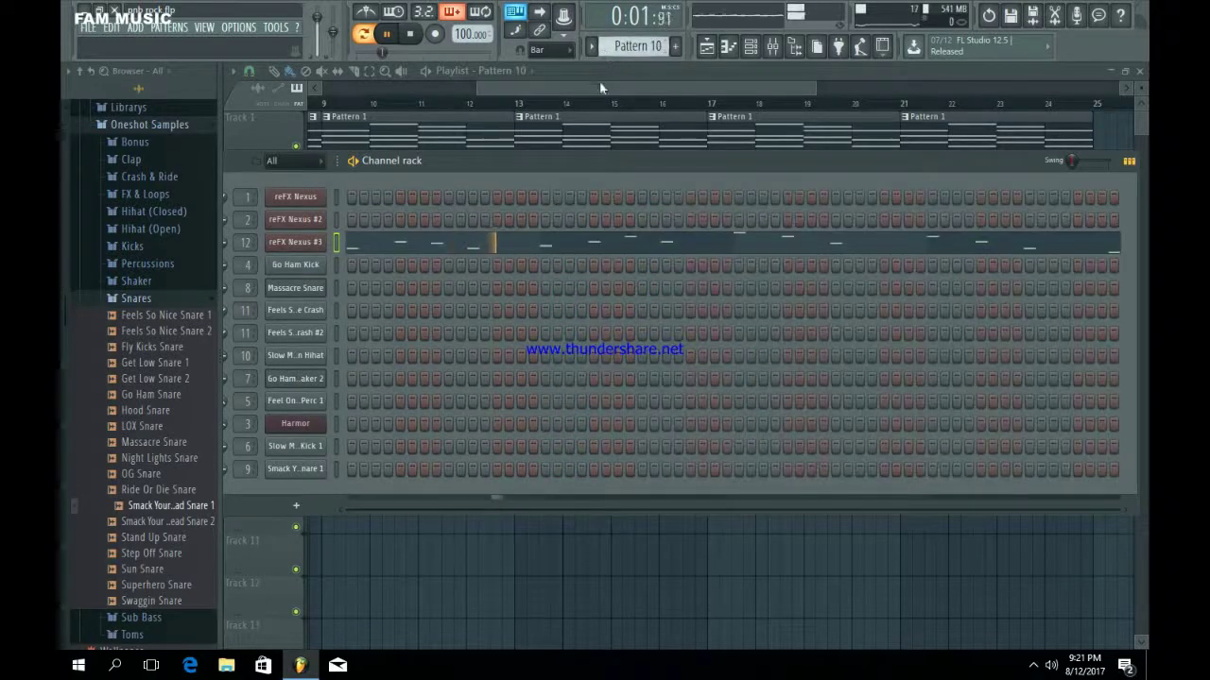
Place Pattern 10 at bar 17 on playlist track 8 and solo that track.
left_click(602, 87)
left_click(716, 438)
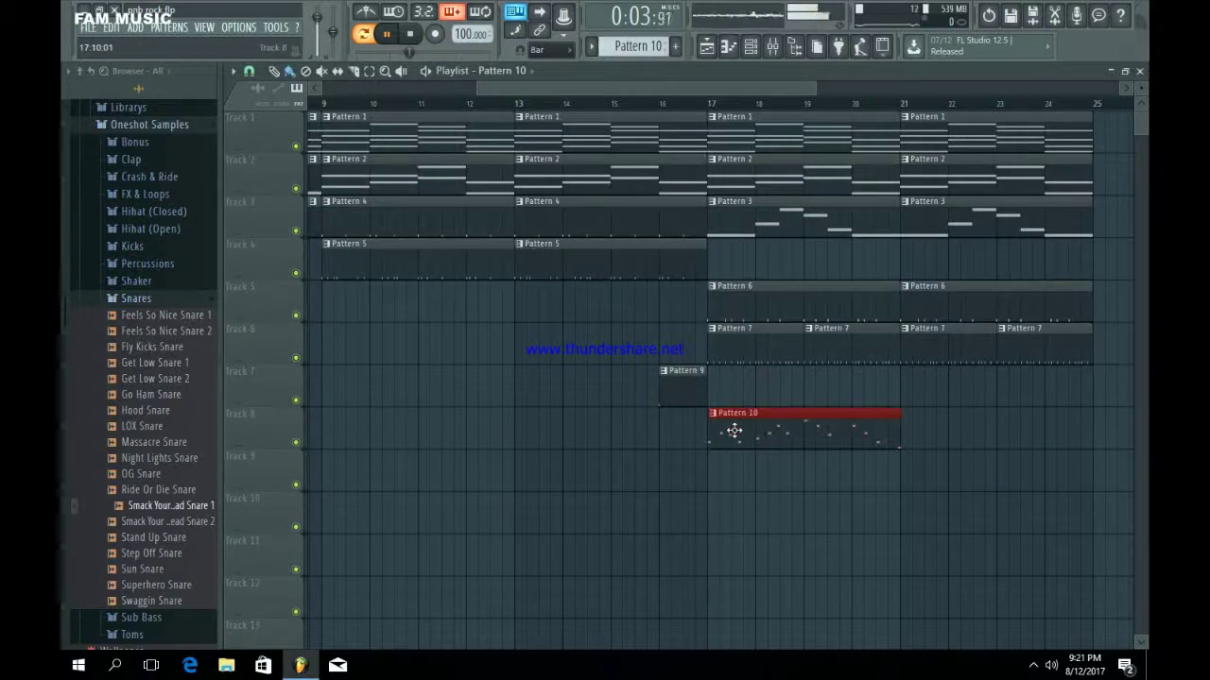
right_click(302, 444)
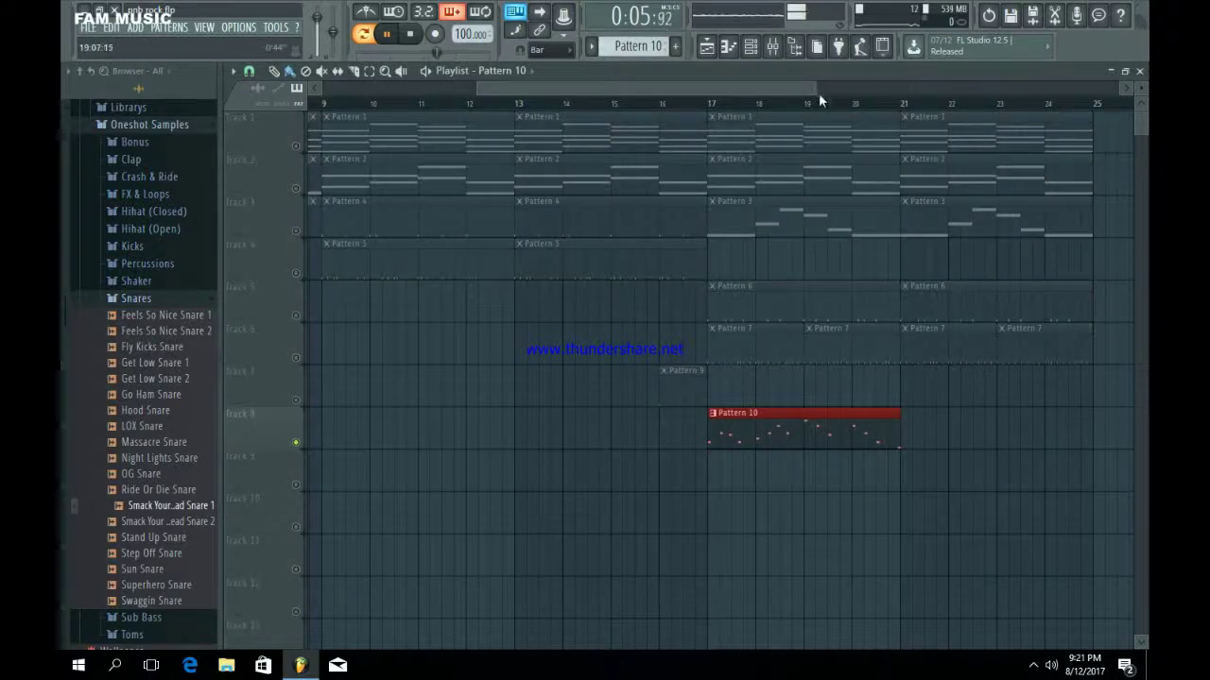
Duplicate the Pattern 10 clip on track 8 so that the copy starts at bar 21.
left_click_drag(818, 93, 709, 144)
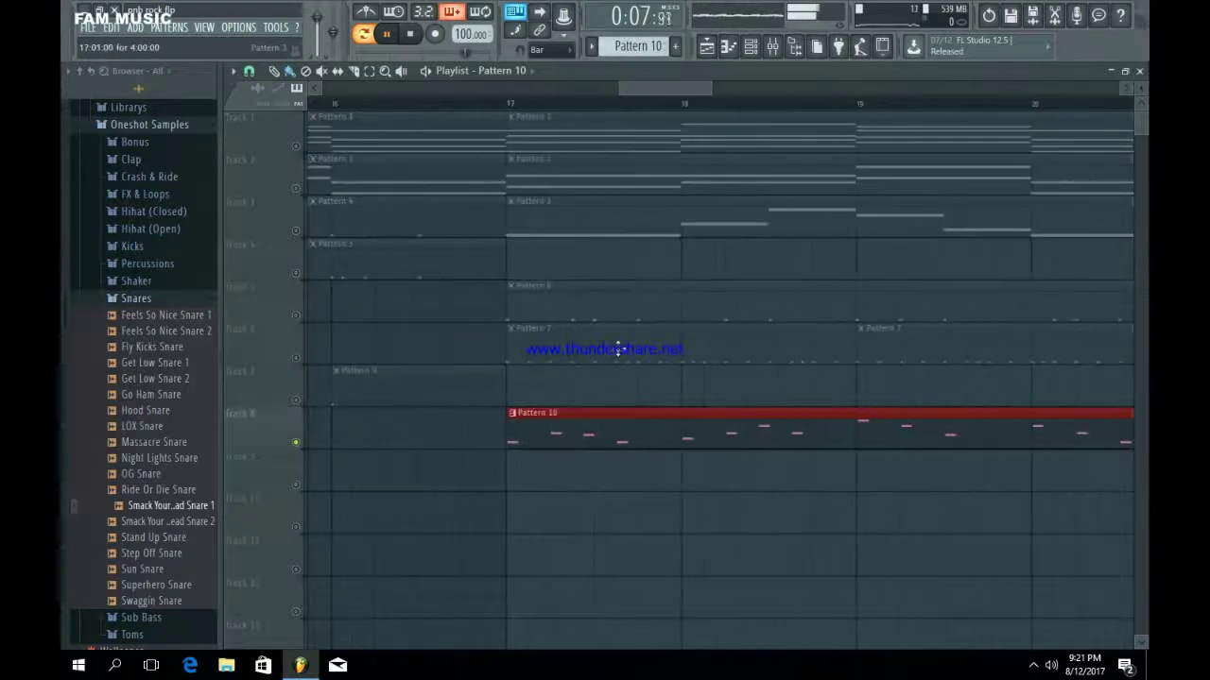
left_click_drag(713, 95, 670, 140)
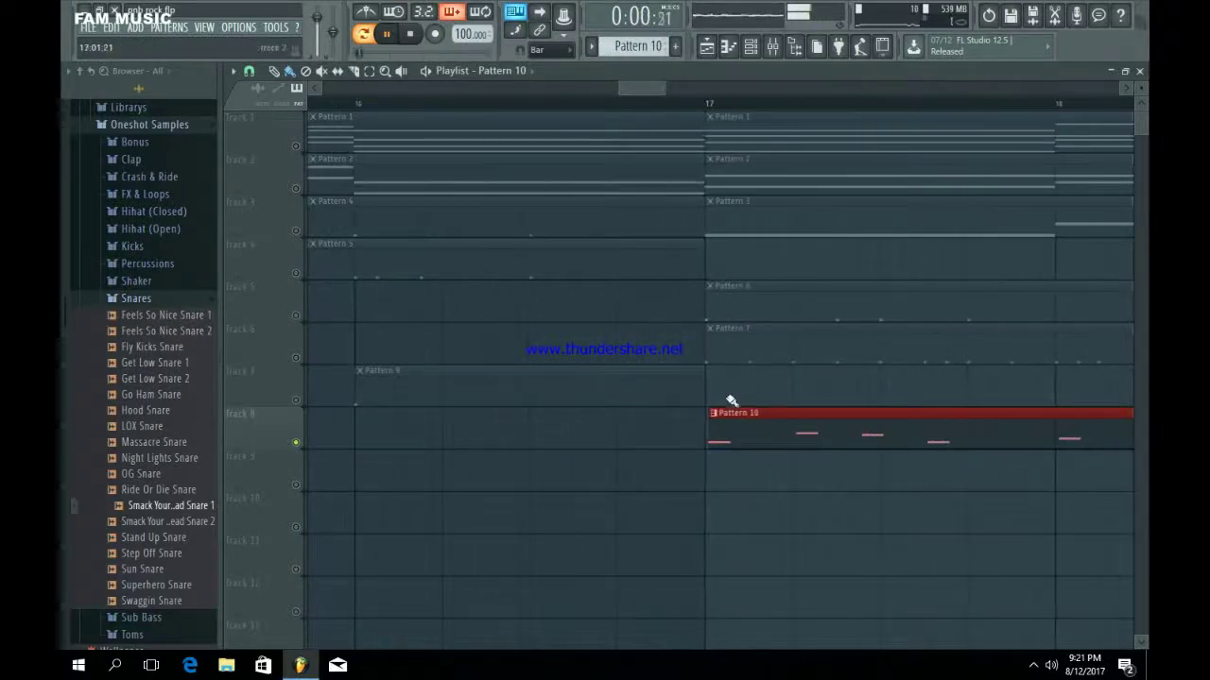
left_click_drag(621, 88, 561, 111)
left_click_drag(665, 87, 1115, 91)
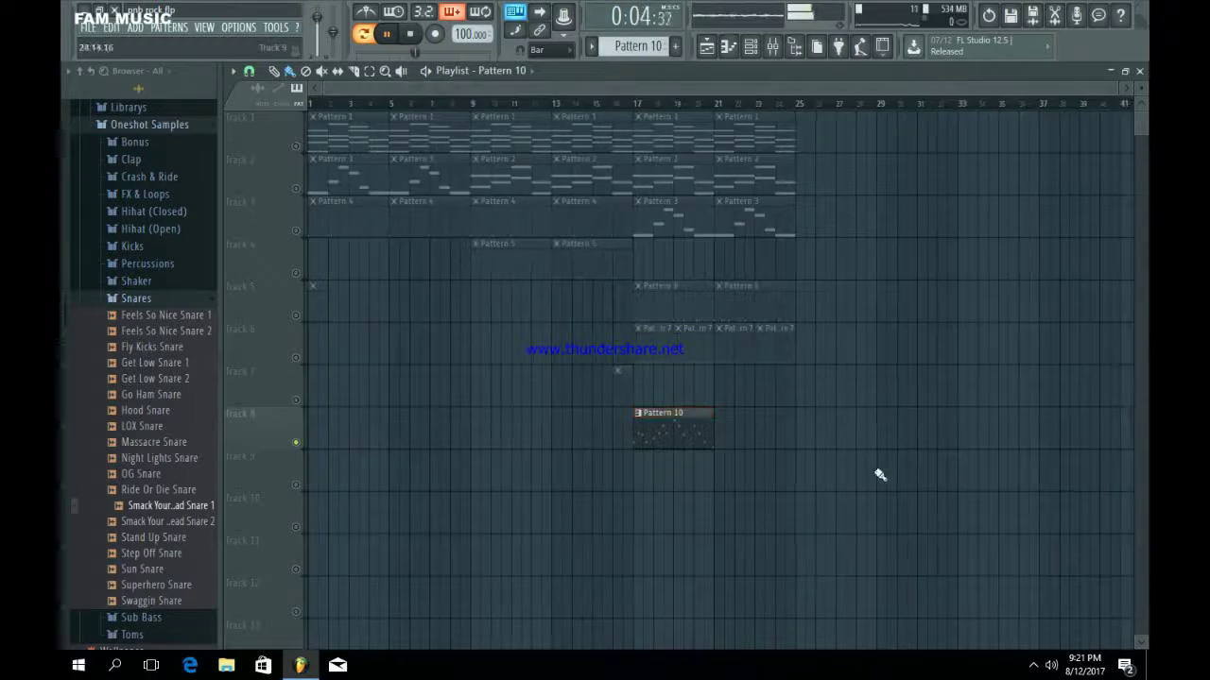
key("ctrl+b")
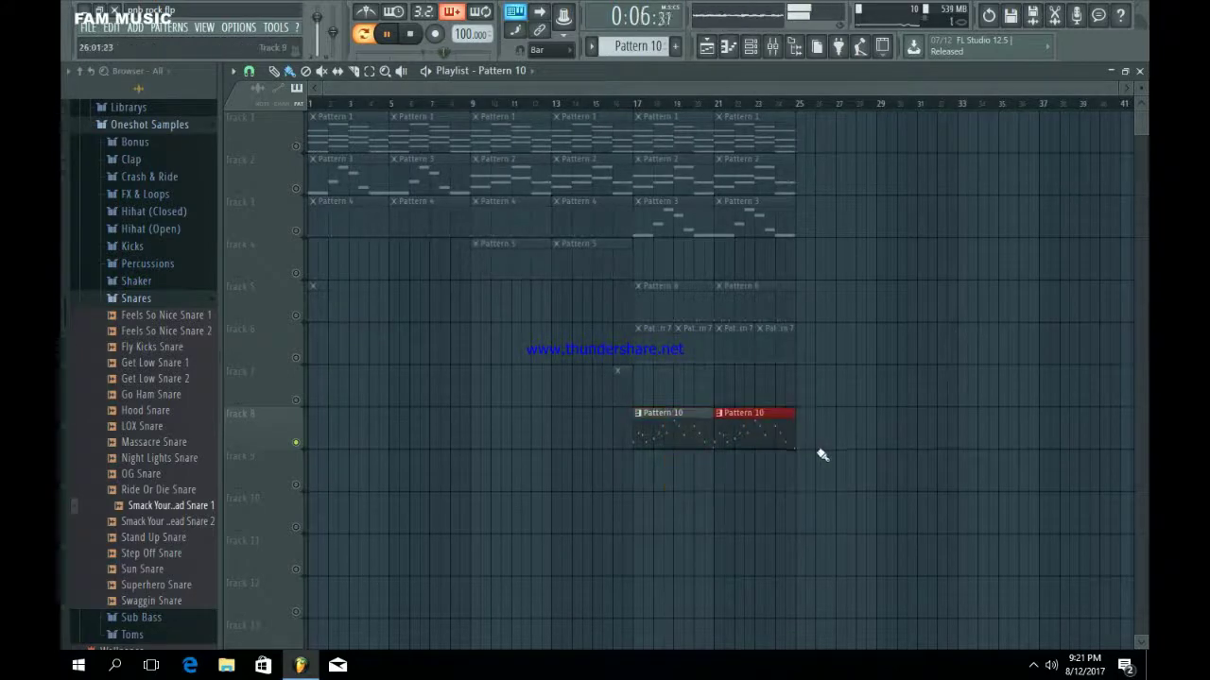
Duplicate all clips of bars 17 to 24 to bar 25 and turn the playlist track solo off.
left_click_drag(888, 490, 646, 135)
key("ctrl+b")
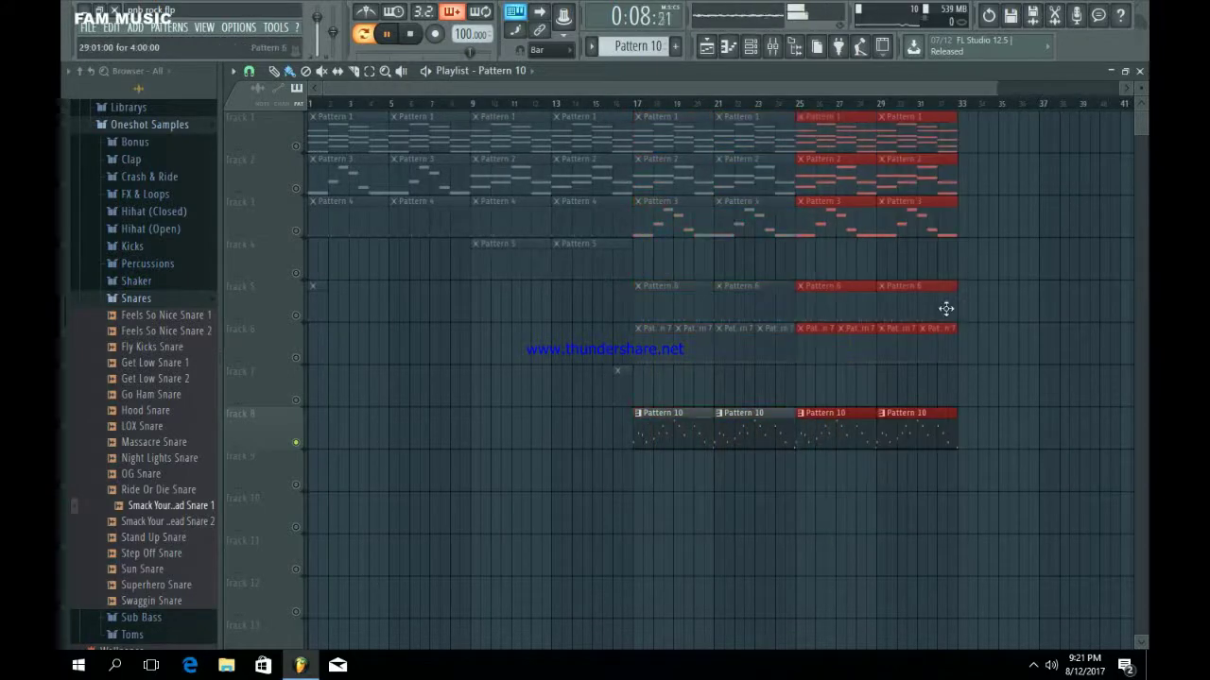
right_click(297, 232)
right_click(297, 232)
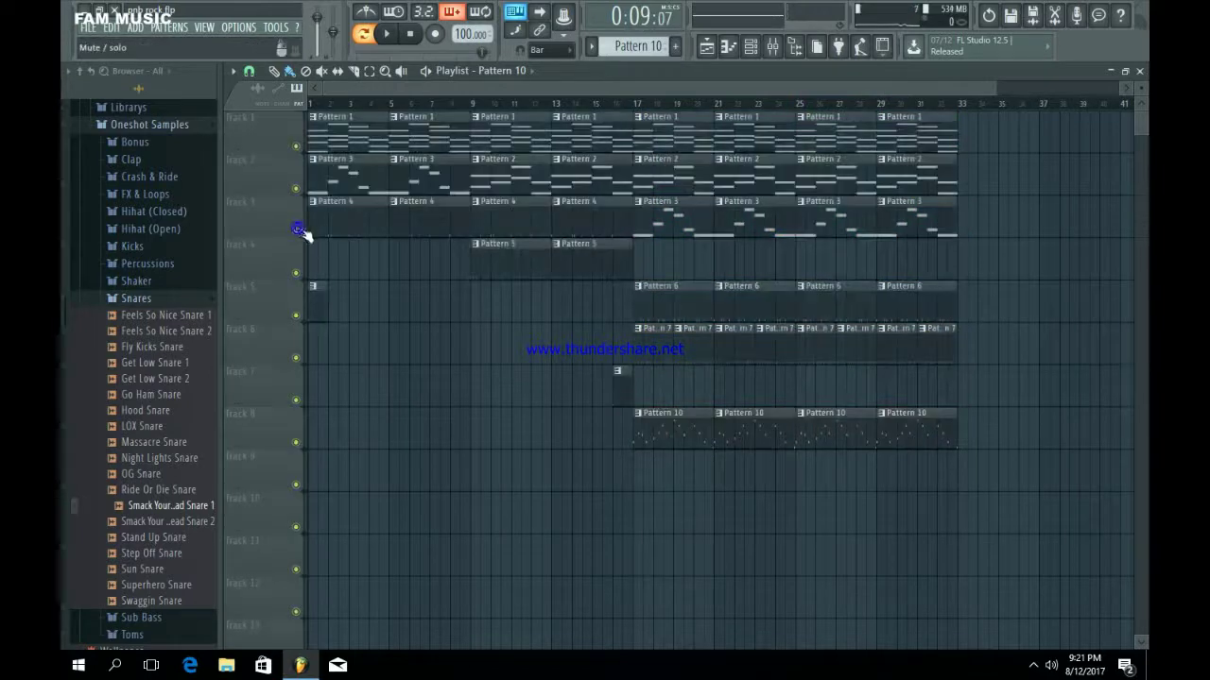
Turn off the solo on the mixer tracks and play the arrangement from the start in song mode.
left_click(412, 37)
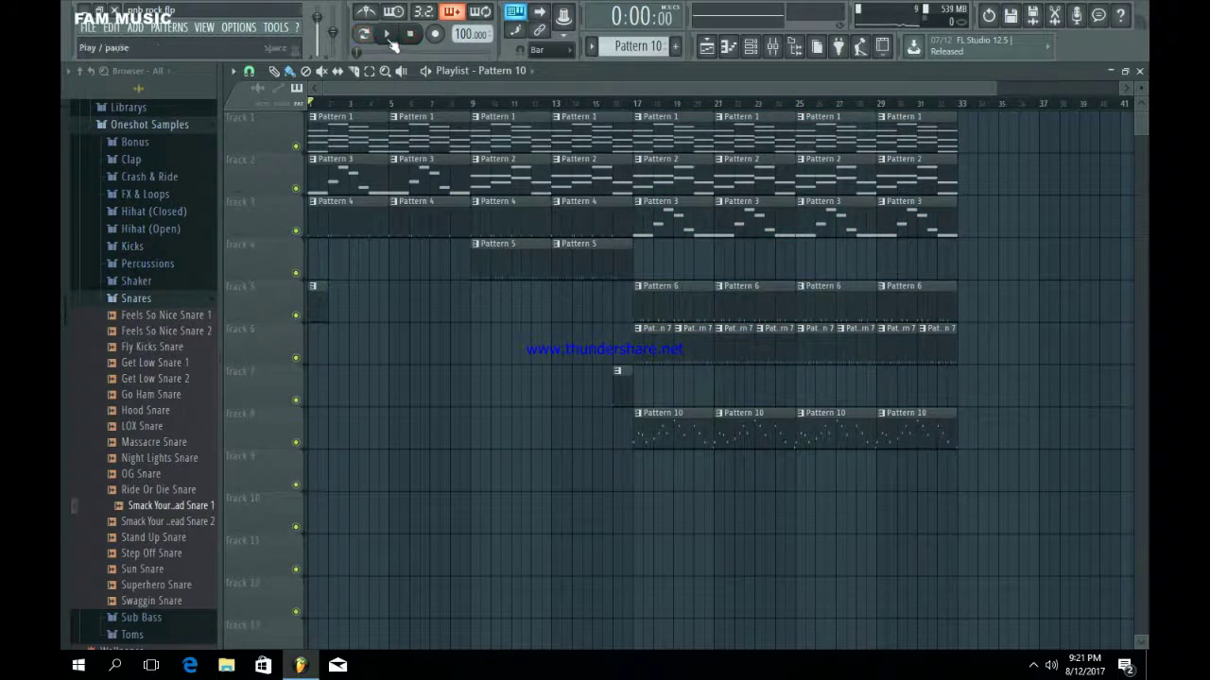
left_click(83, 74)
key("F9")
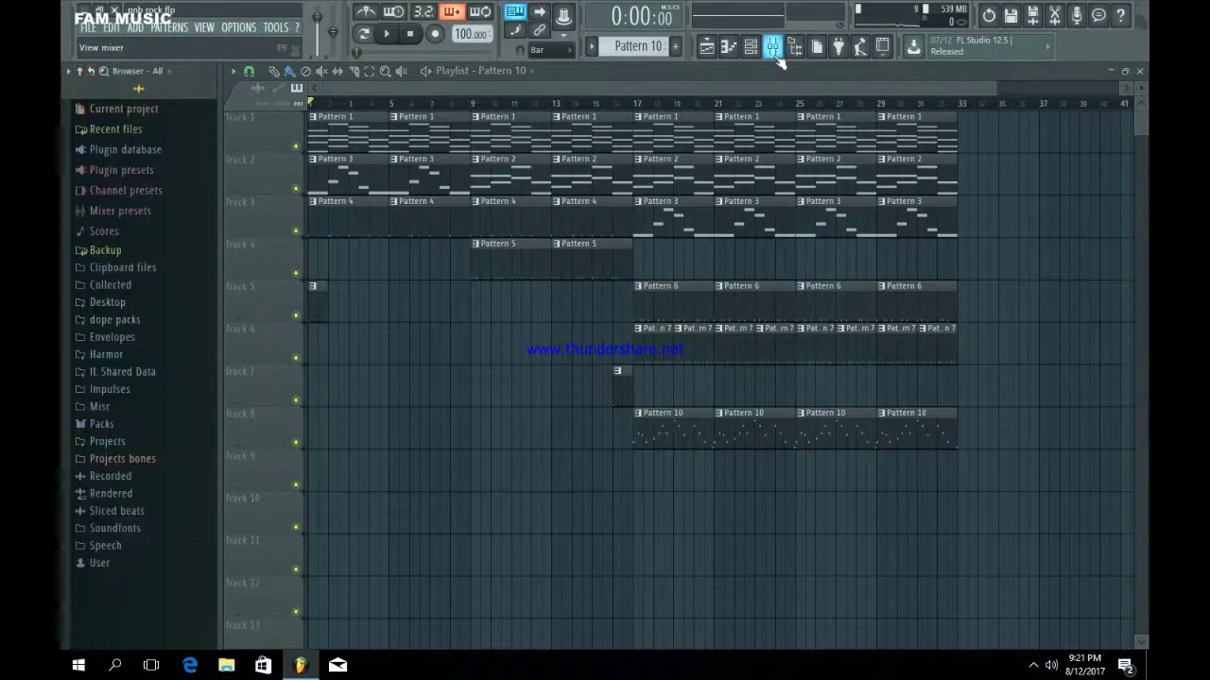
left_click(251, 374)
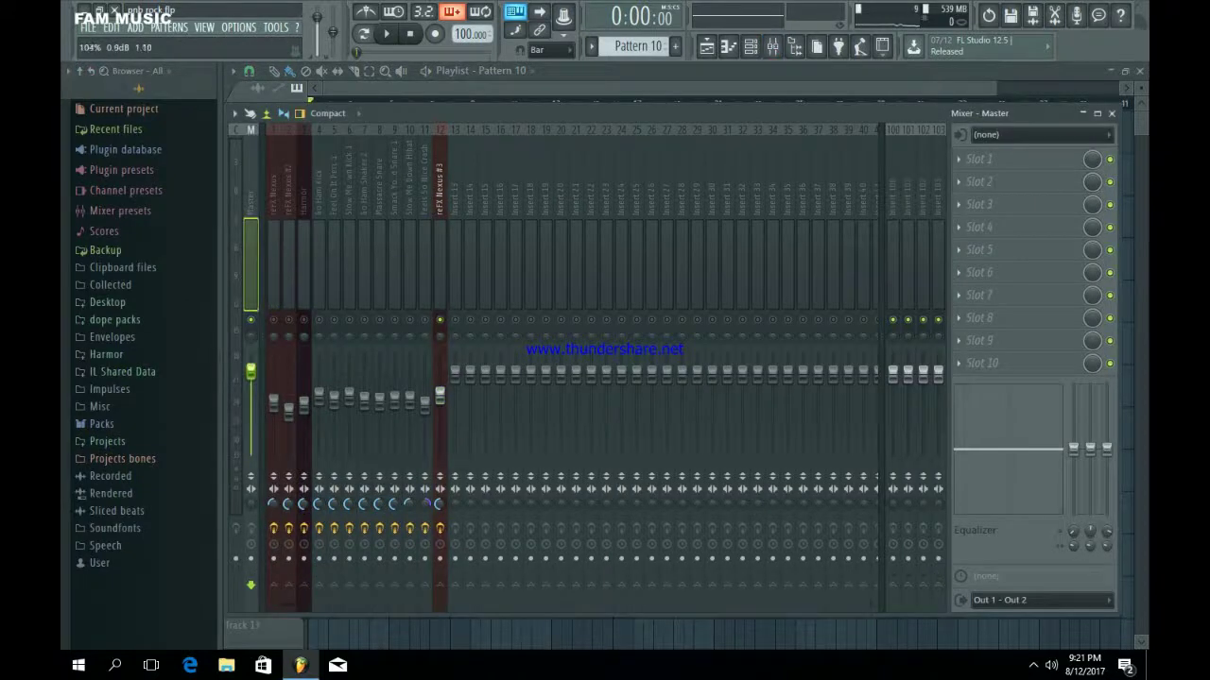
right_click(305, 319)
key("space")
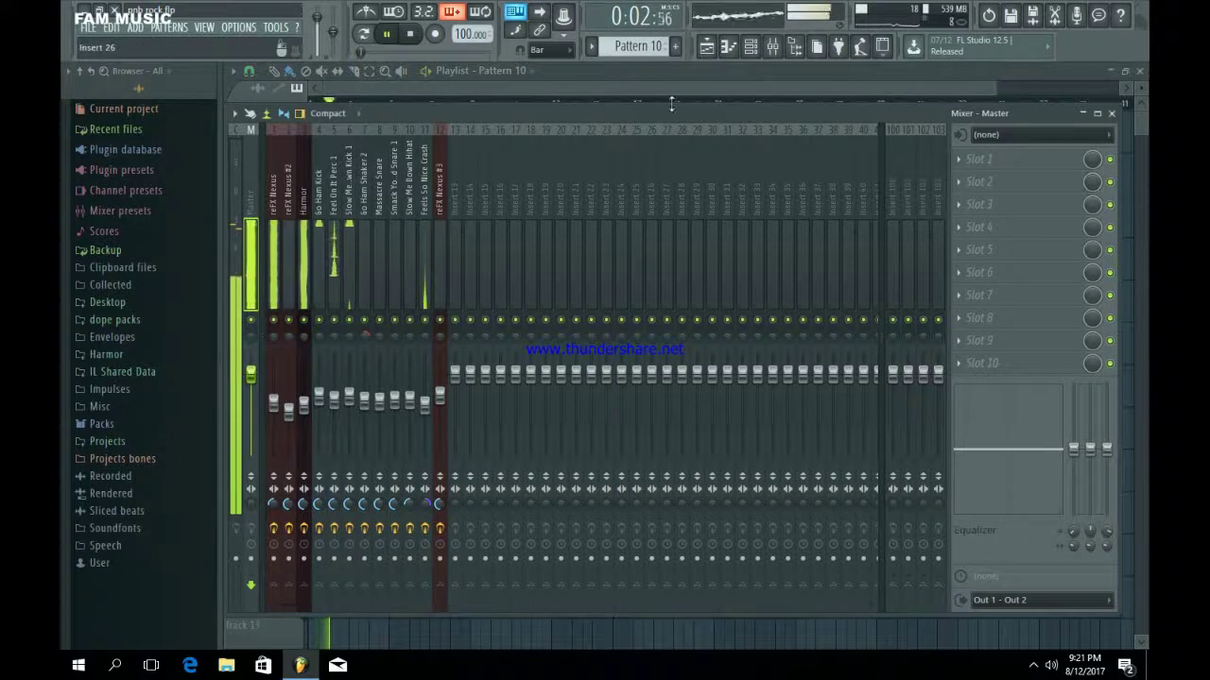
Duplicate the two Pattern 5 clips on track 4 twice to fill bars 17 to 32.
left_click(706, 46)
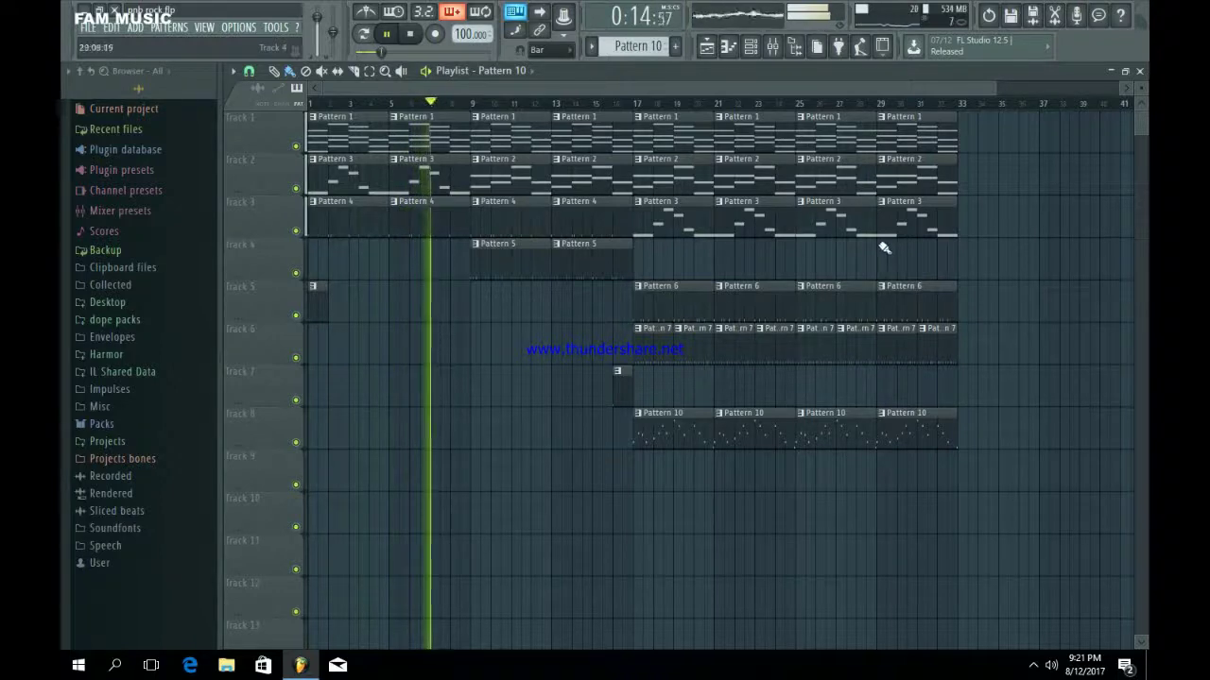
left_click_drag(729, 279, 477, 203)
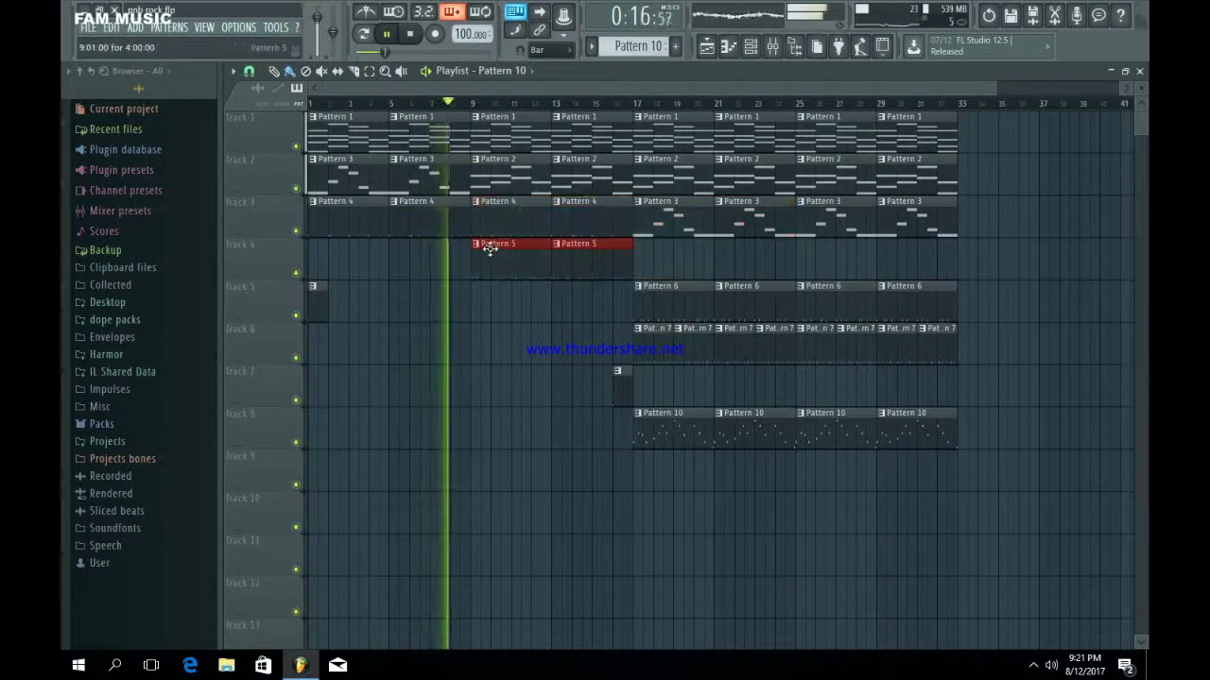
key("ctrl+b")
key("ctrl+b")
left_click(492, 302, "ctrl")
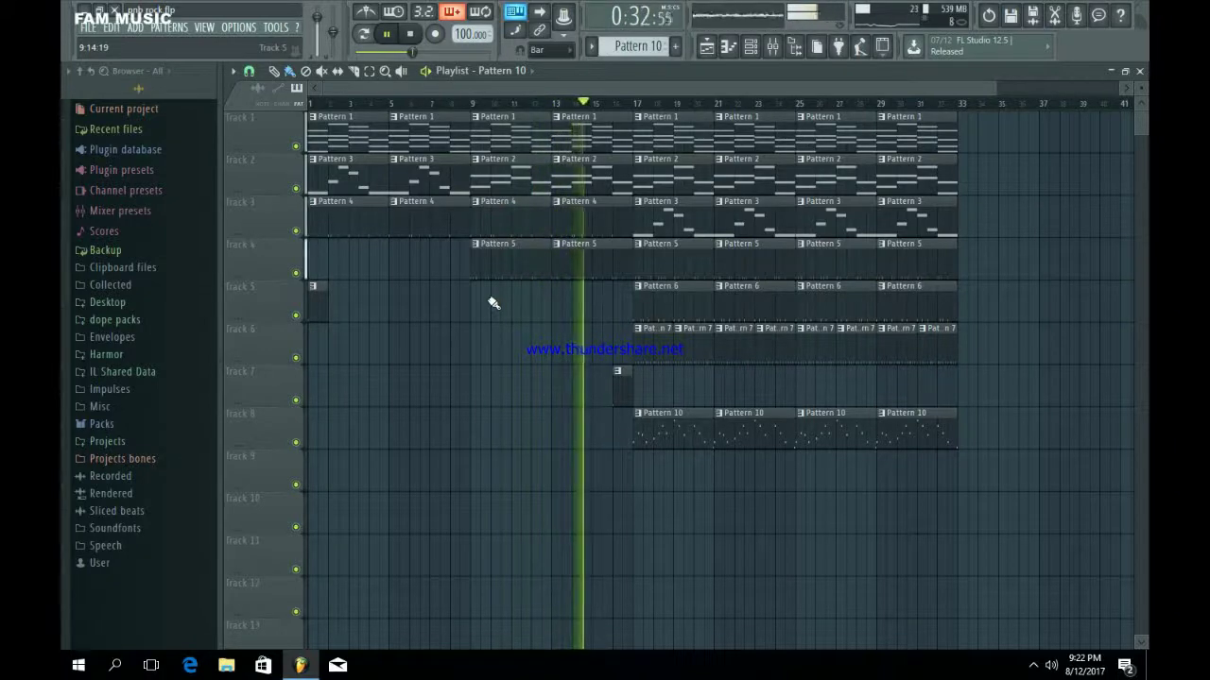
Adjust the reFX Nexus #3 mixer track volume to about 80% (-4.7 dB) while the arrangement plays.
left_click(772, 45)
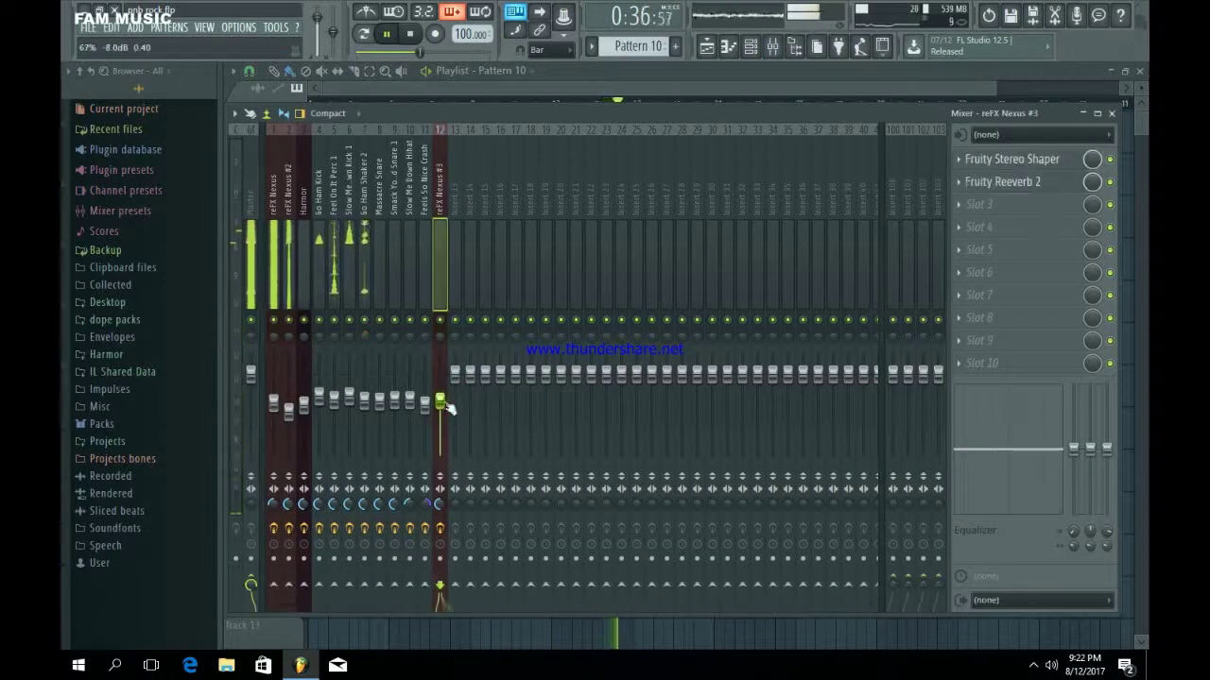
left_click(708, 47)
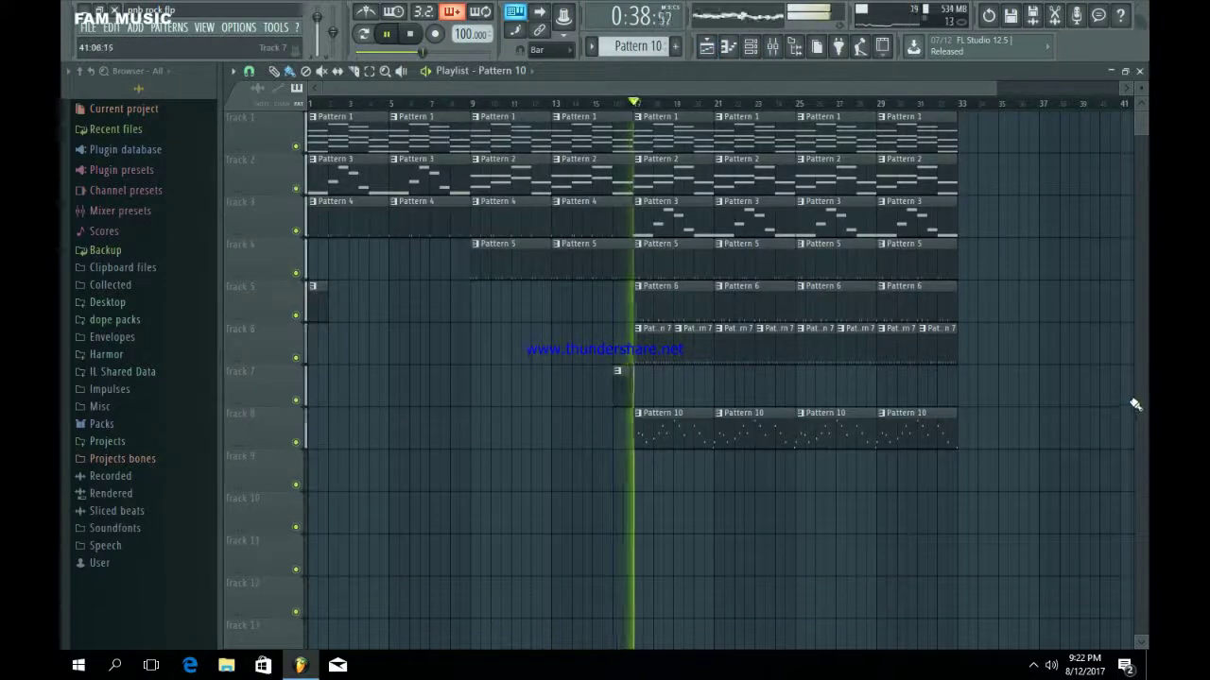
left_click(773, 46)
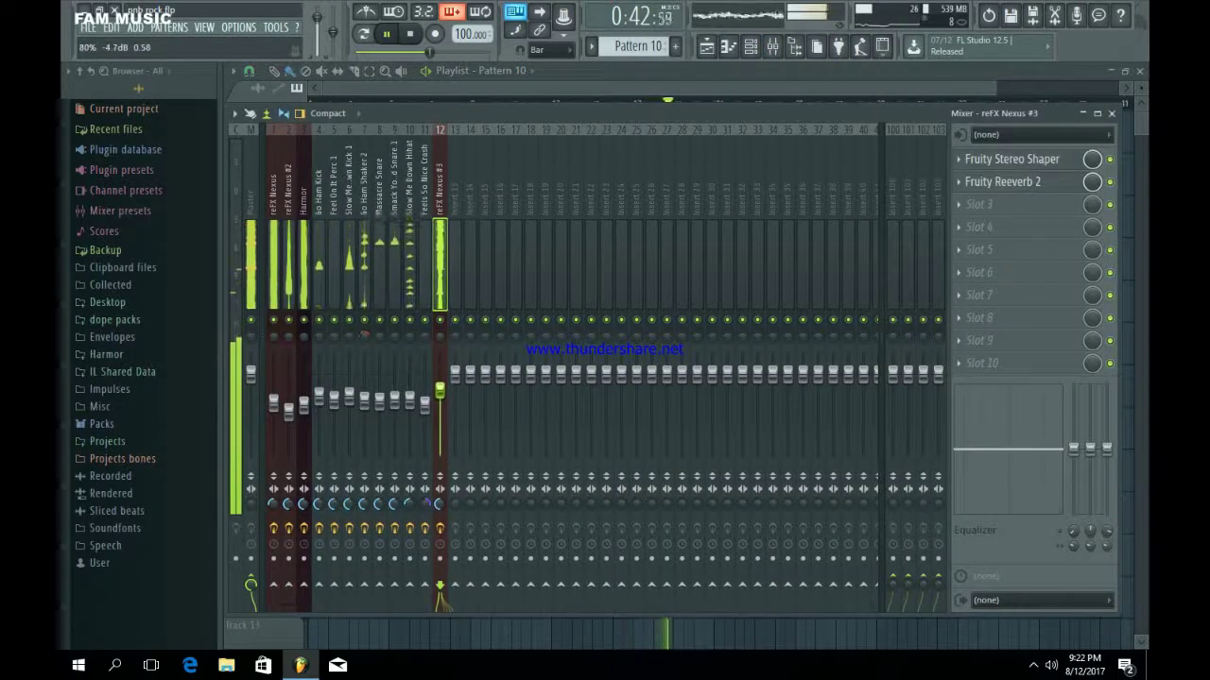
left_click(735, 89)
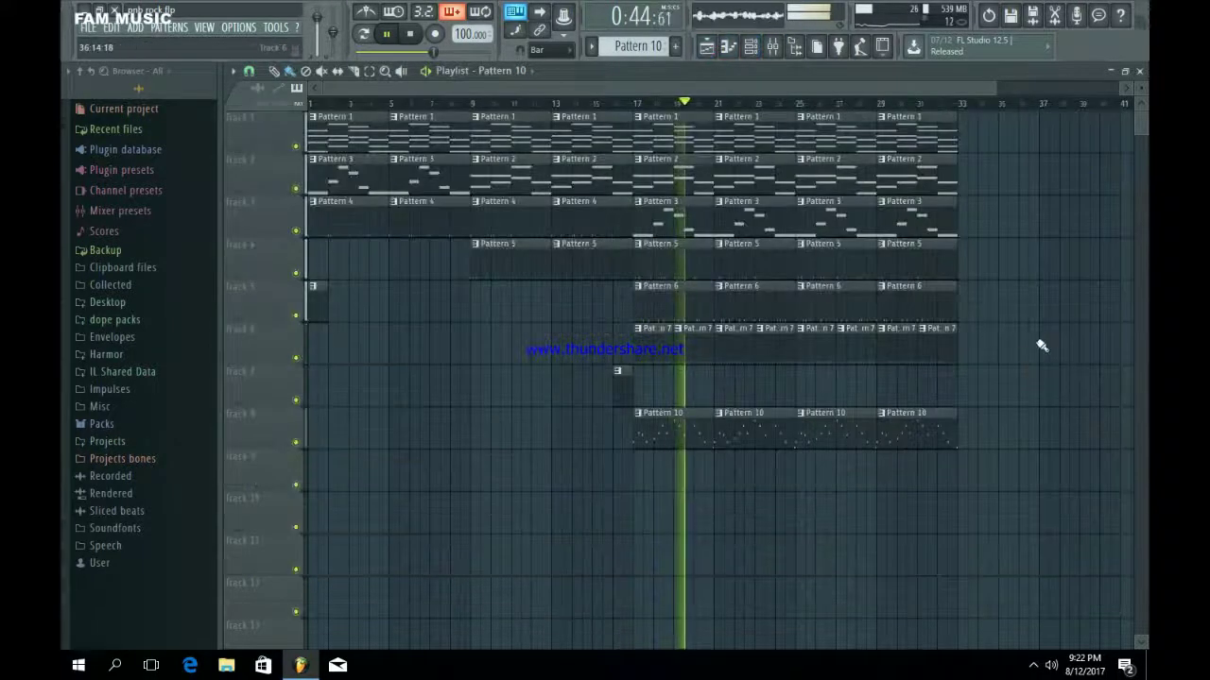